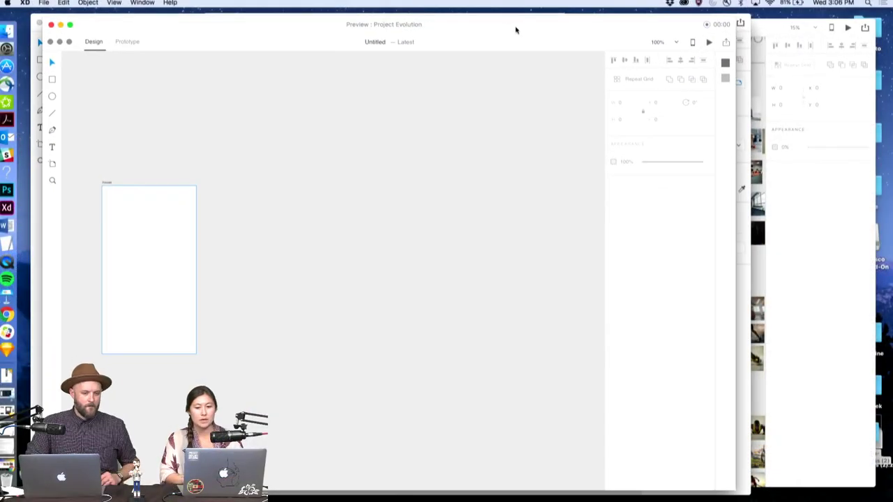
Enlarge the preview window and play through the prototype's flow of adding connected artboards, including the branch from the second screen
drag(516, 30, 500, 26)
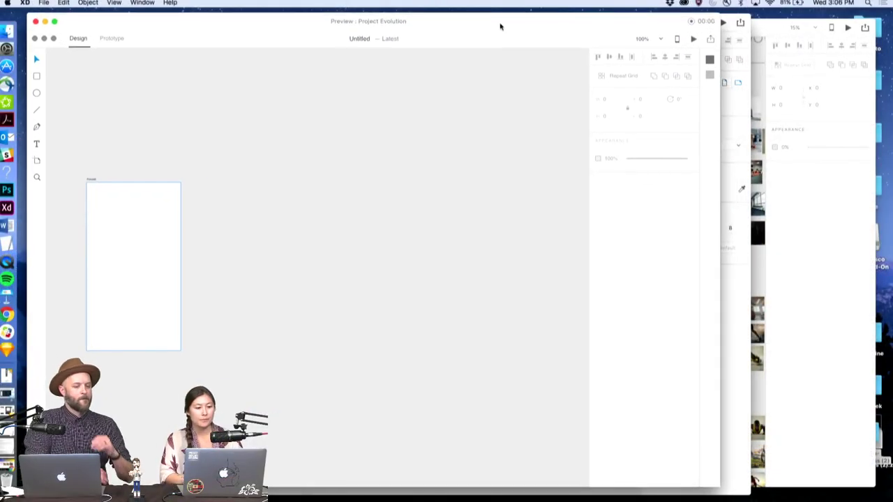
drag(745, 484, 843, 495)
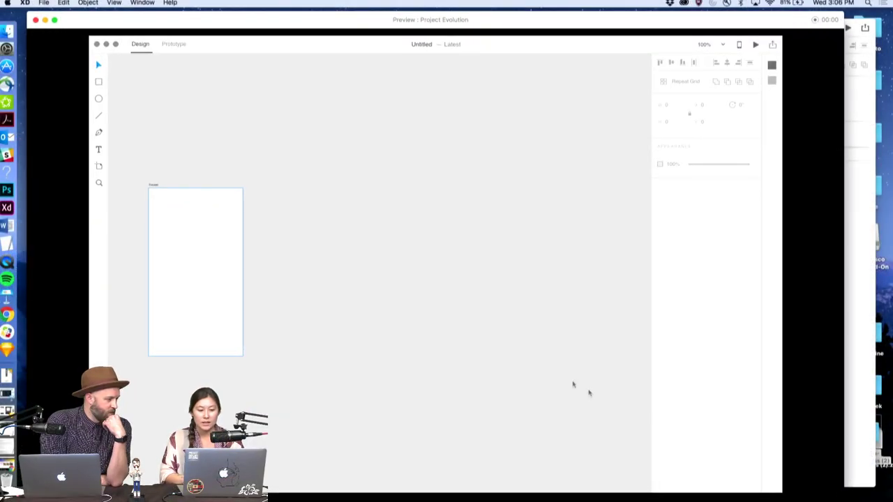
click(218, 256)
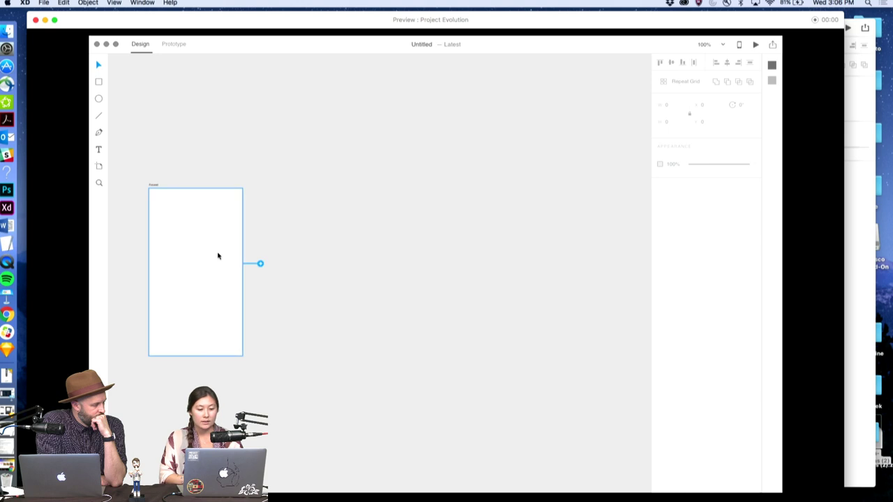
click(261, 266)
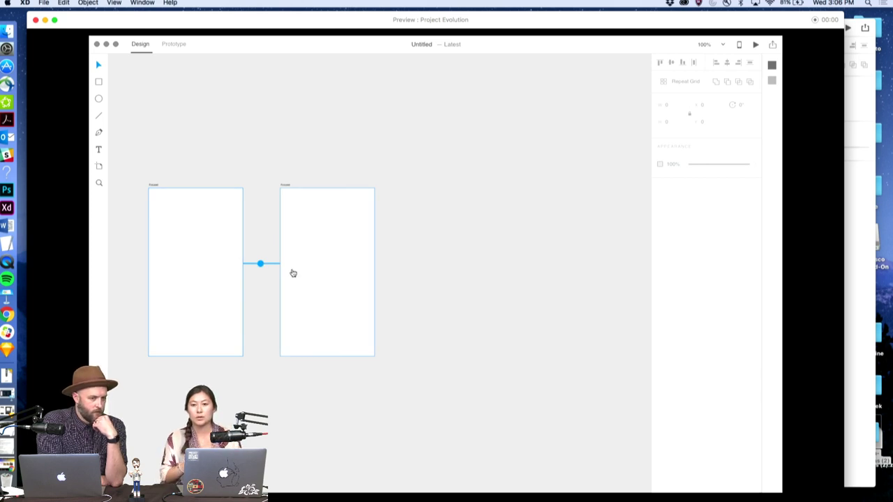
click(322, 268)
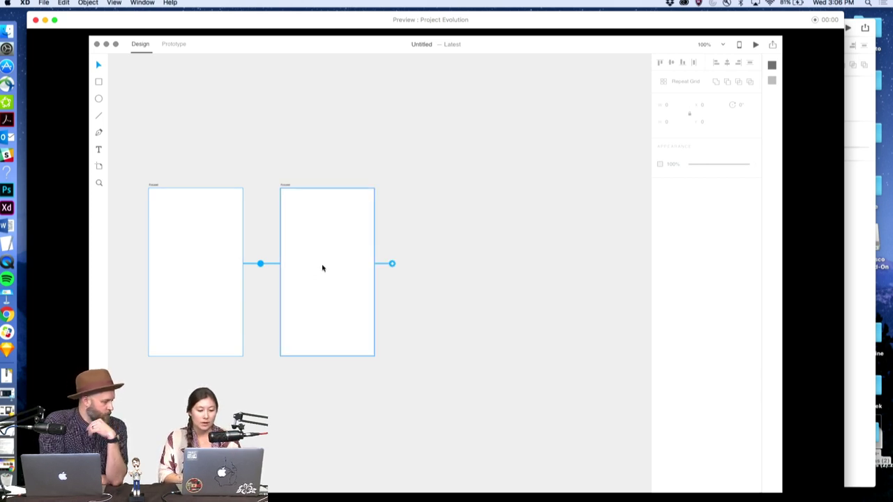
click(392, 266)
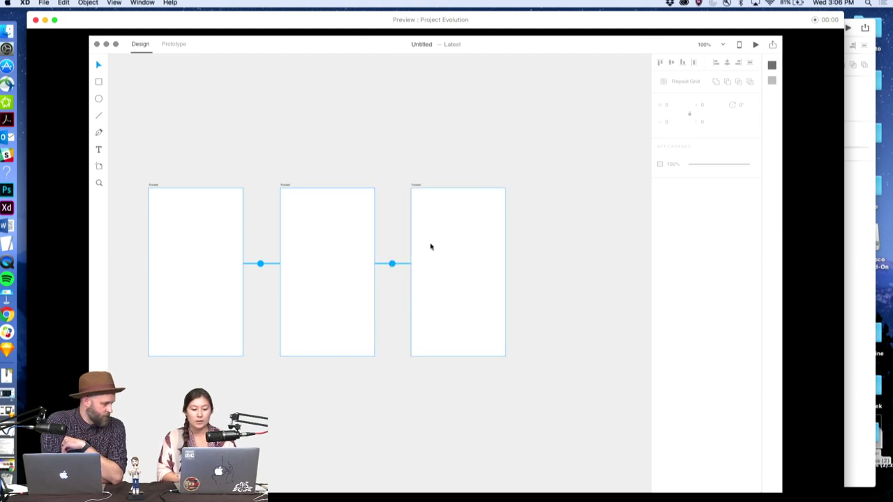
click(339, 246)
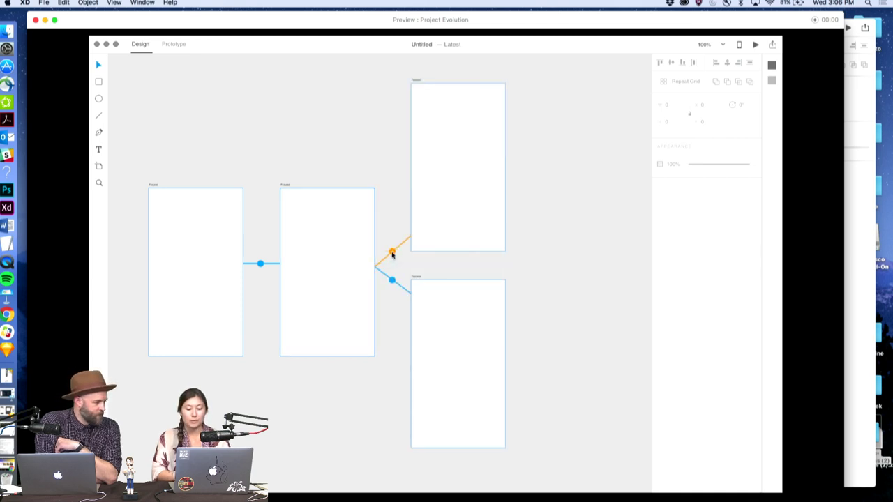
click(473, 337)
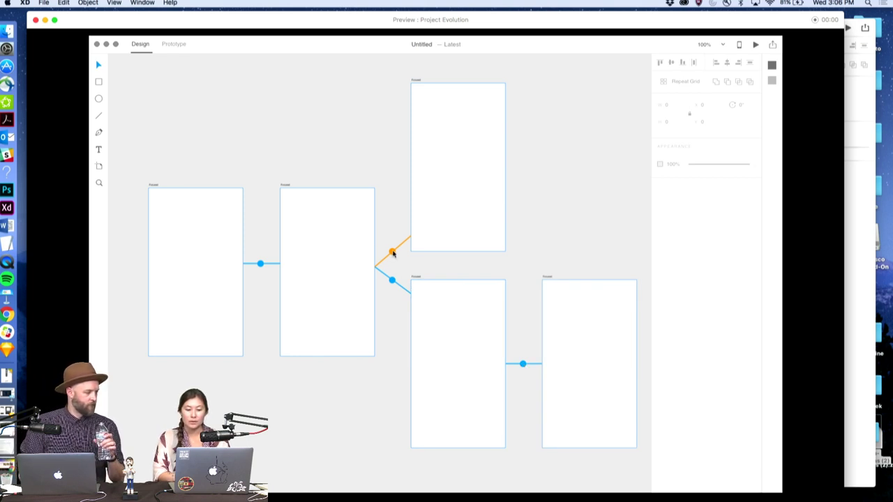
click(392, 253)
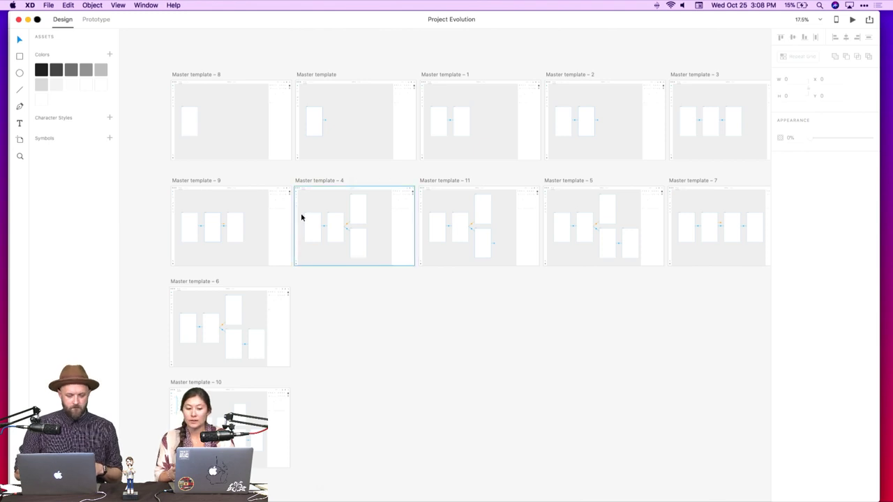
Preview the Project Evolution TW prototype, trying both the placeholder artboard and the connector that adds a screen after the FLEXI login
scroll(301, 213, up, 5)
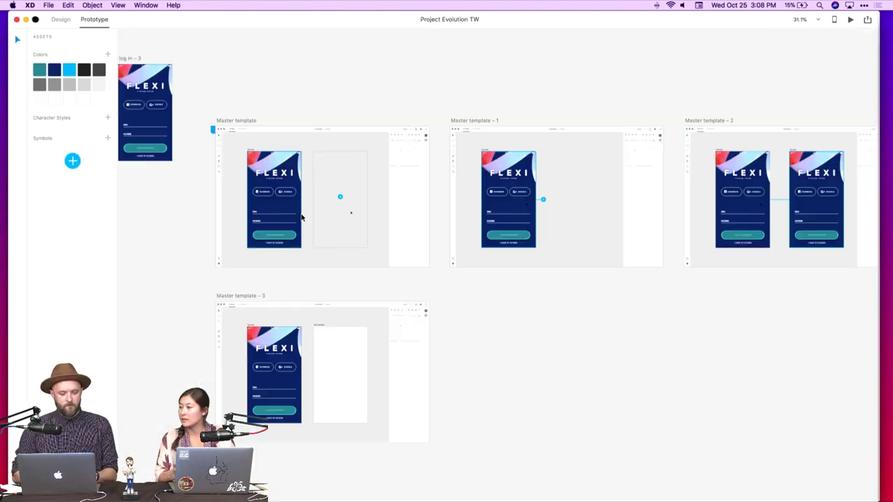
scroll(401, 161, up, 5)
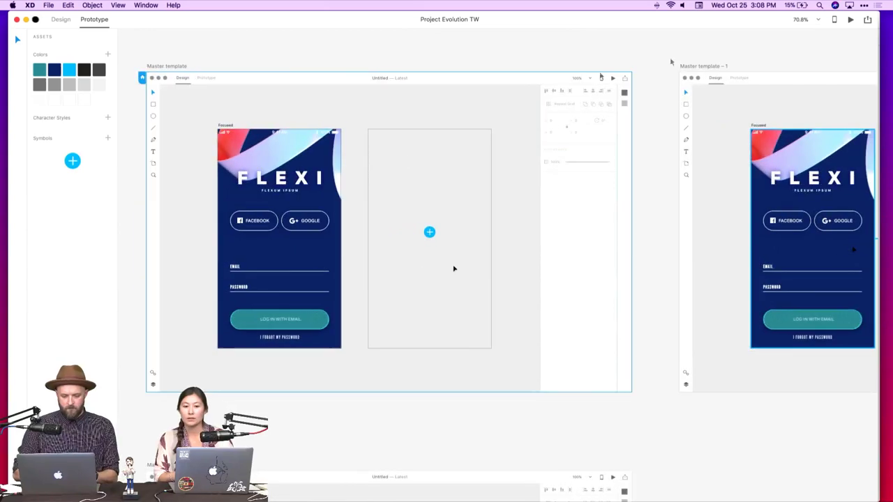
click(852, 20)
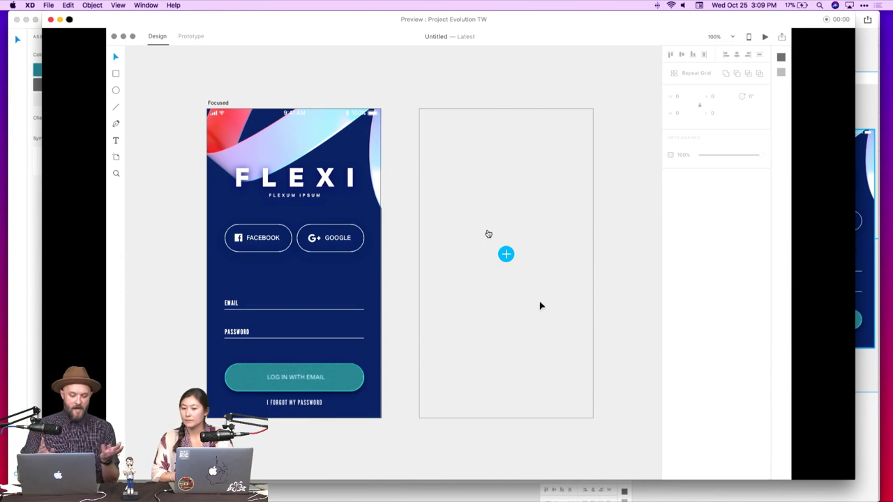
click(488, 233)
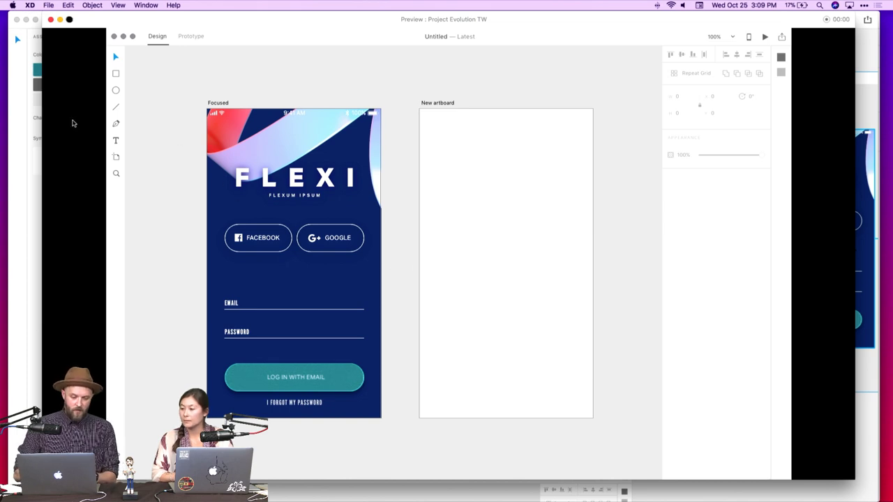
drag(102, 19, 251, 191)
click(179, 110)
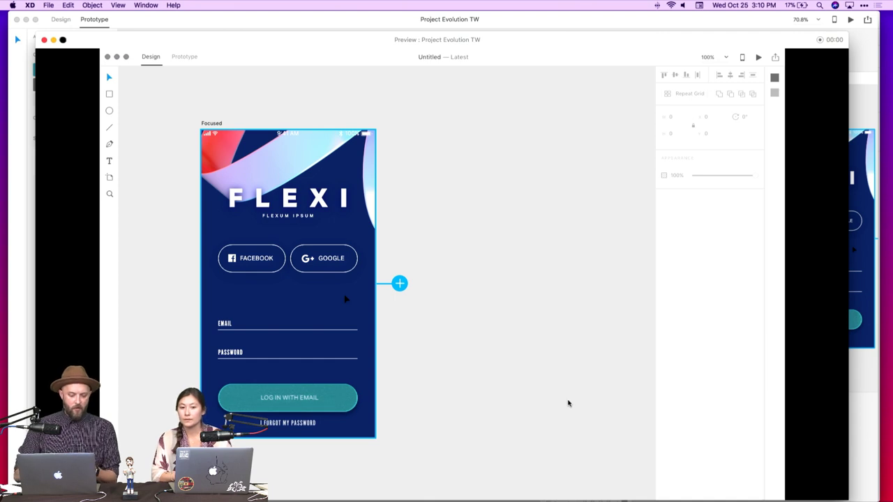
drag(399, 283, 469, 314)
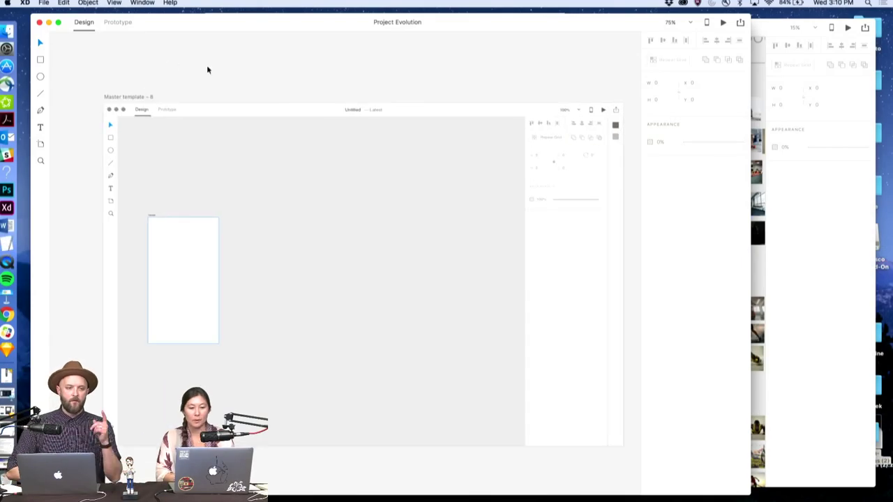
Copy the start – 2 artboard from the Flex Demo 0.63.2 document and paste it into the Project Evolution document
click(815, 228)
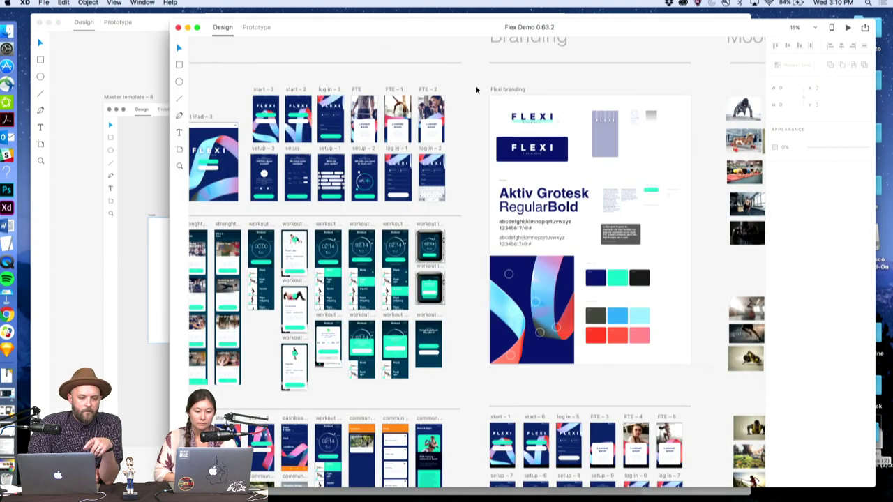
scroll(475, 85, up, 2)
scroll(475, 85, left, 3)
key(z)
drag(293, 95, 483, 217)
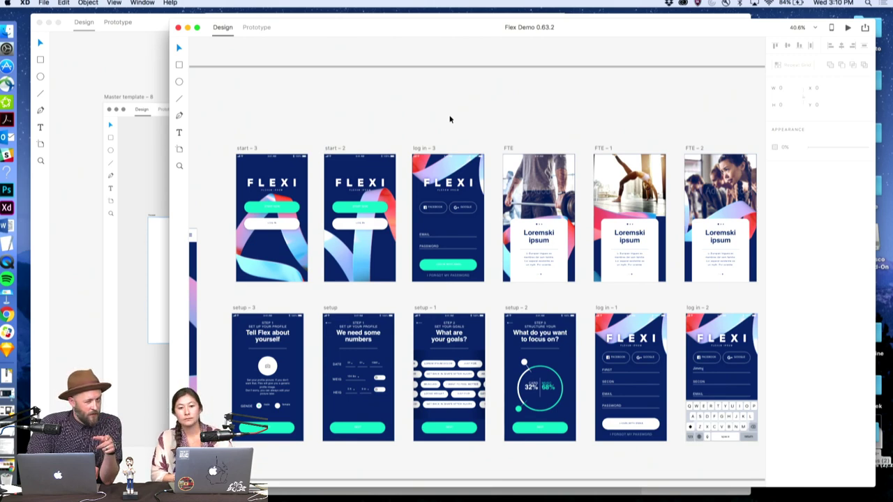
scroll(449, 119, down, 2)
scroll(449, 119, left, 2)
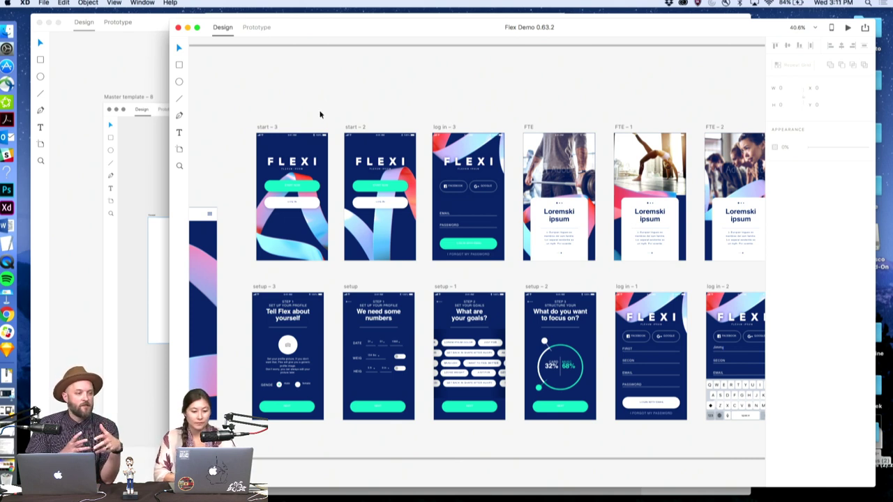
click(352, 127)
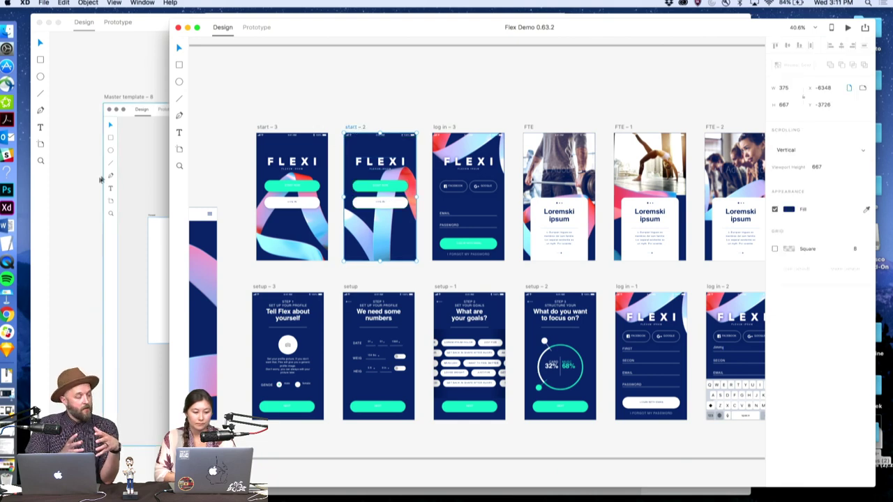
click(140, 140)
click(138, 97)
key(cmd+v)
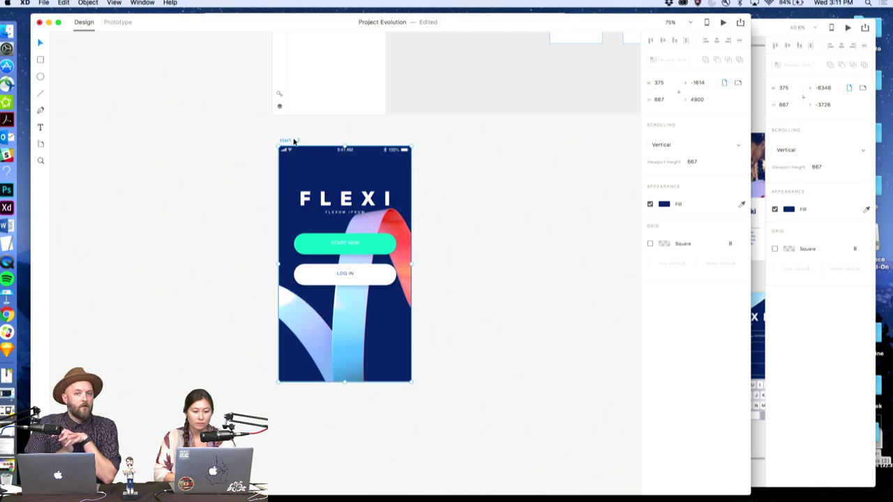
Move the pasted start – 2 artboard up beside the Master template – 8 artboard, on its left side
drag(286, 139, 428, 391)
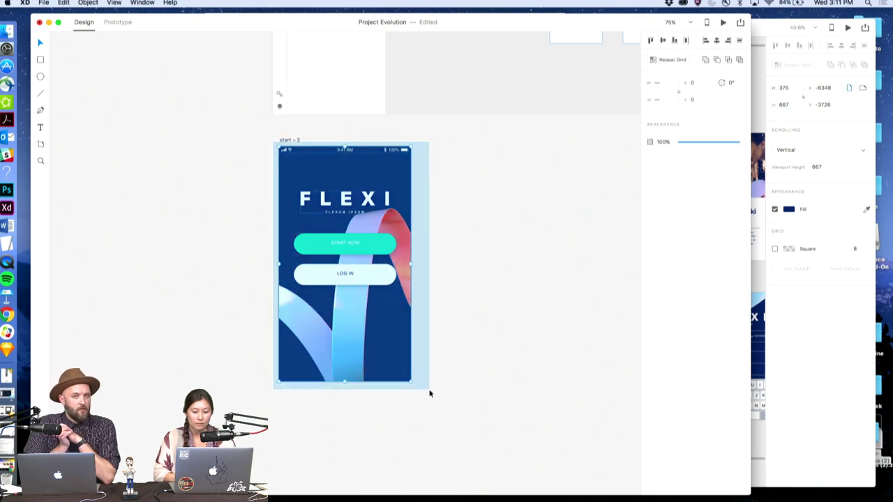
key(z)
alt+click(450, 215)
scroll(451, 215, up, 5)
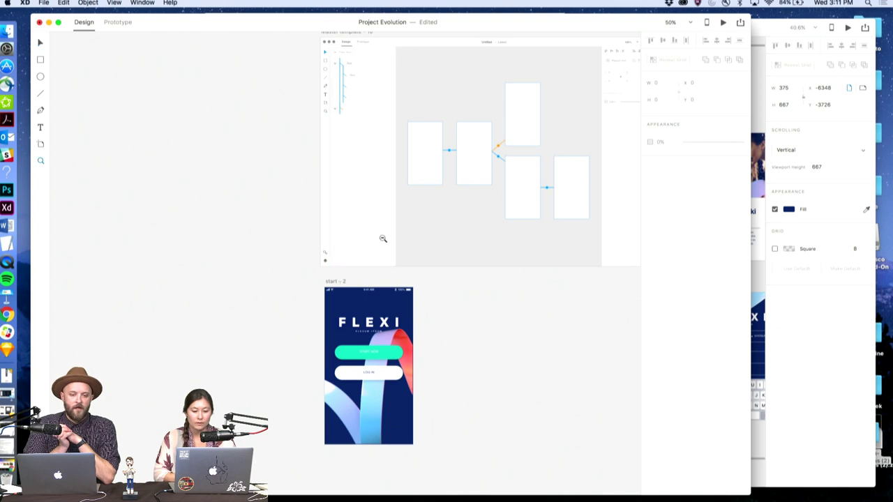
scroll(376, 251, down, 5)
drag(364, 392, 468, 139)
key(z)
key(v)
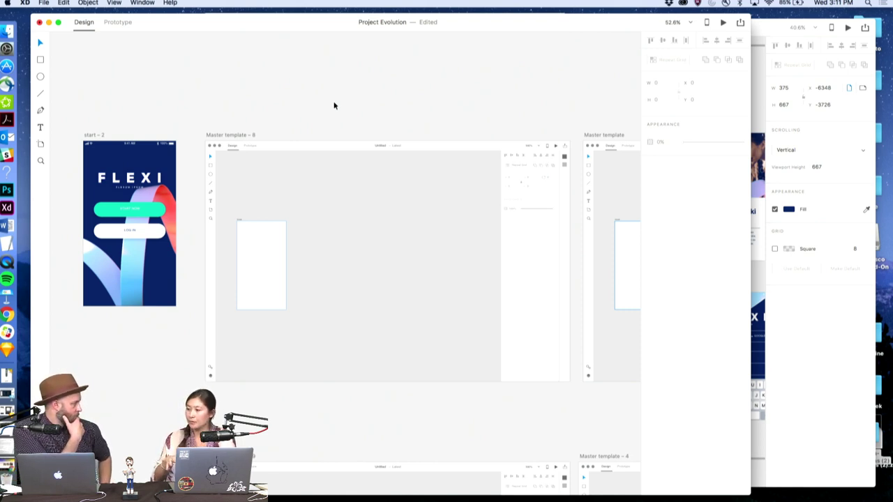
Look over the first row of Master template artboards to review how the connected blank screens progress
scroll(333, 106, right, 10)
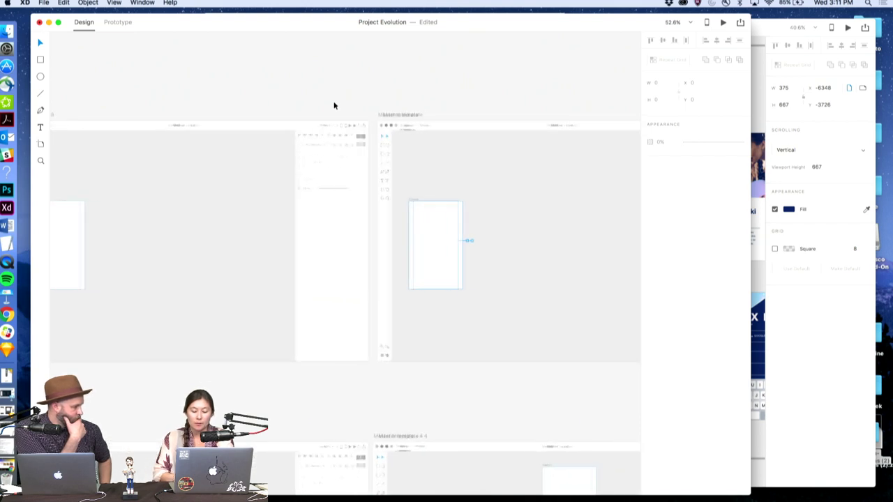
scroll(333, 106, right, 5)
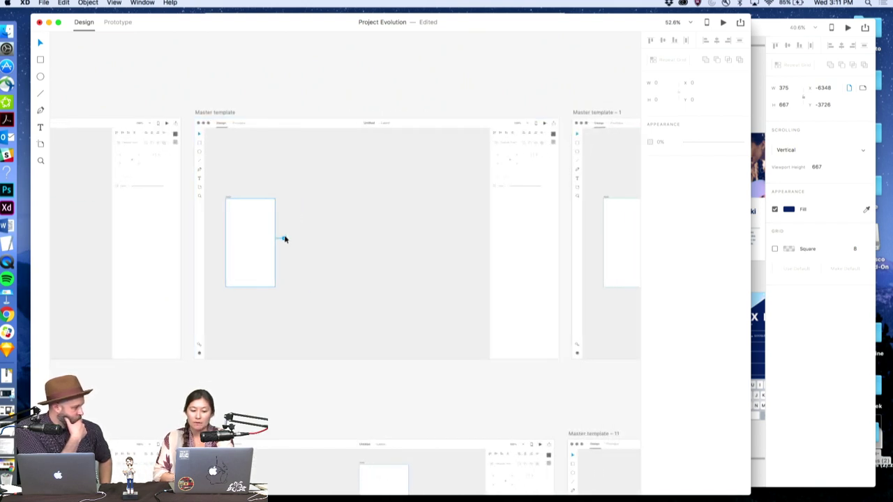
scroll(359, 118, right, 2)
scroll(368, 112, right, 3)
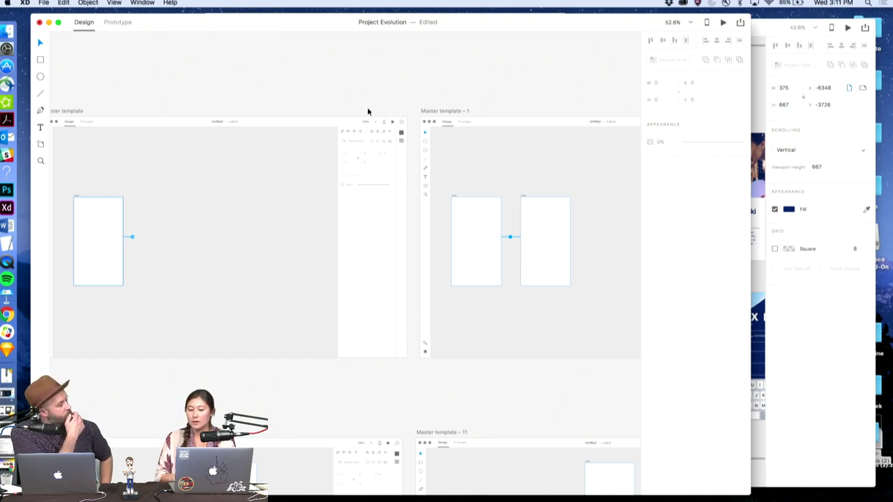
scroll(367, 106, left, 10)
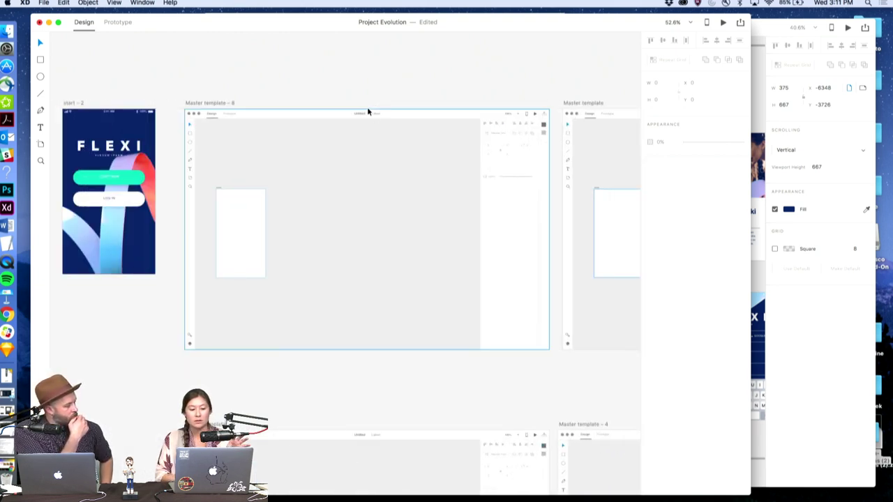
right_click(348, 87)
click(324, 88)
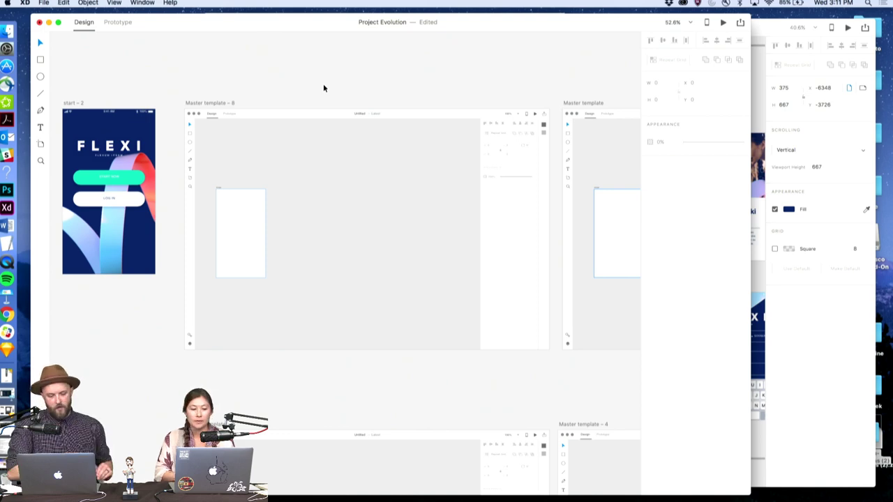
click(774, 344)
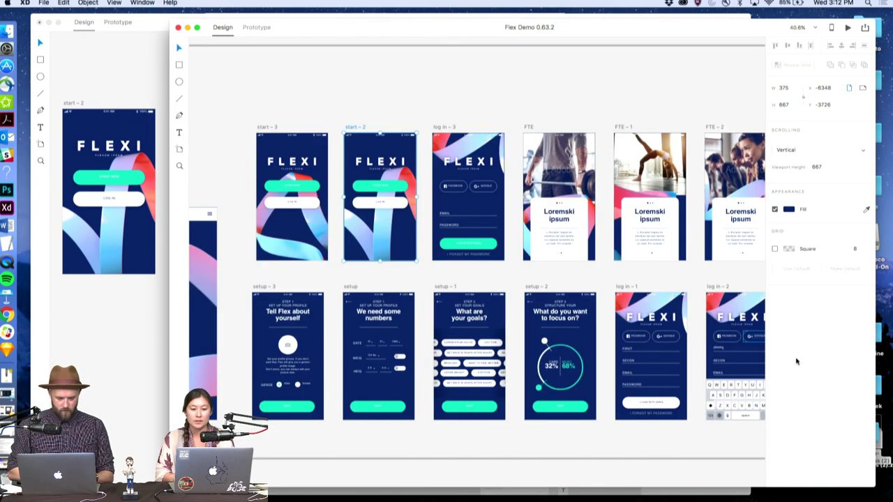
drag(571, 27, 568, 23)
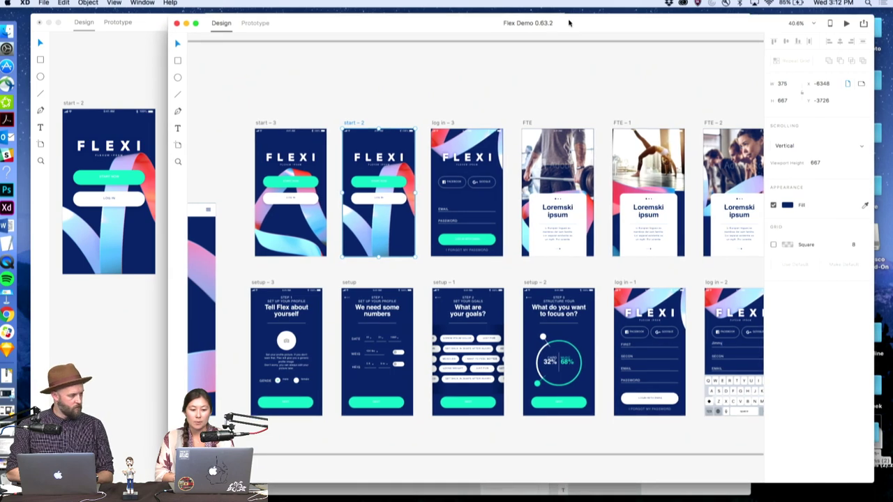
click(477, 83)
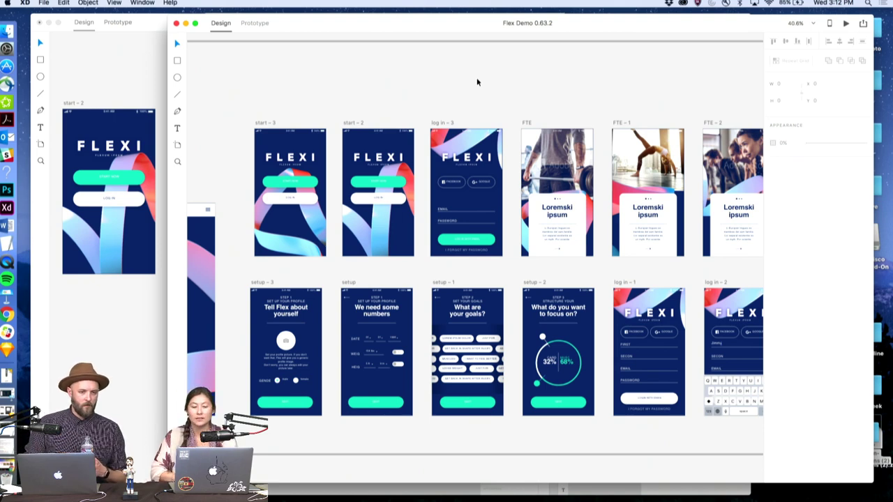
In Project Evolution, fill the blank screen rectangle in Master template – 8 with the navy background colour sampled from start – 2
click(131, 77)
scroll(129, 87, left, 3)
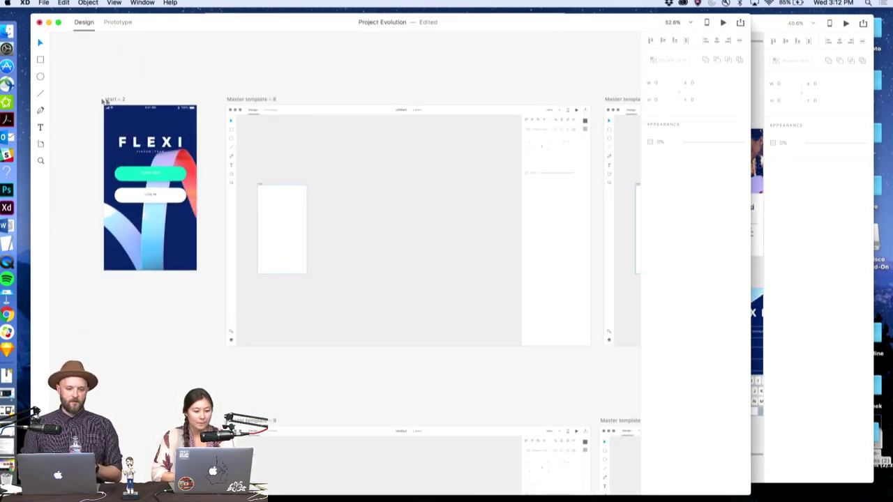
click(293, 244)
click(740, 176)
click(168, 126)
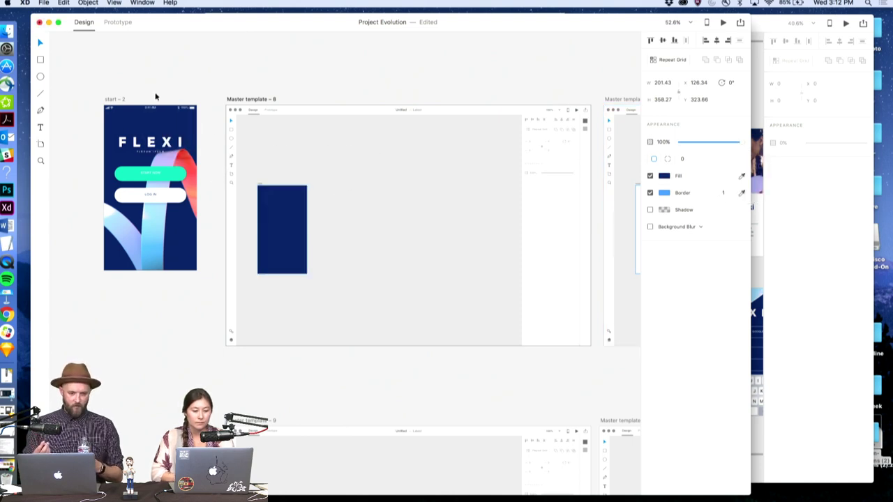
Copy all the contents of the start – 2 artboard and paste them over the navy rectangle in Master template – 8
click(156, 97)
drag(102, 92, 200, 288)
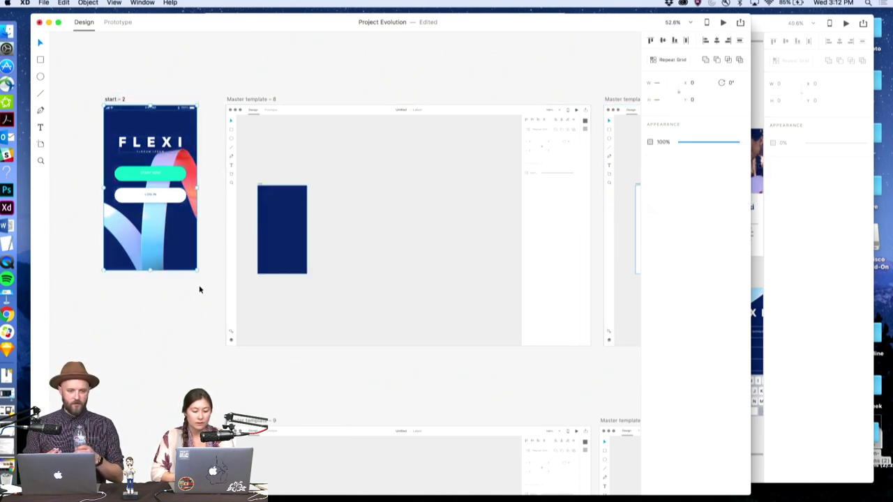
key(z)
click(293, 225)
click(293, 225)
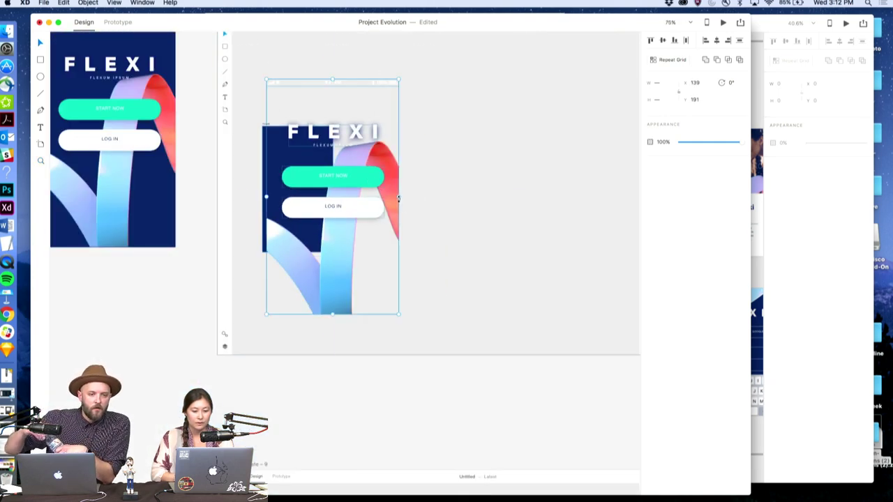
Scale the pasted FLEXI start contents so they fill the navy rectangle in Master template – 8
key(alt)
drag(387, 198, 301, 212)
scroll(310, 165, up, 5)
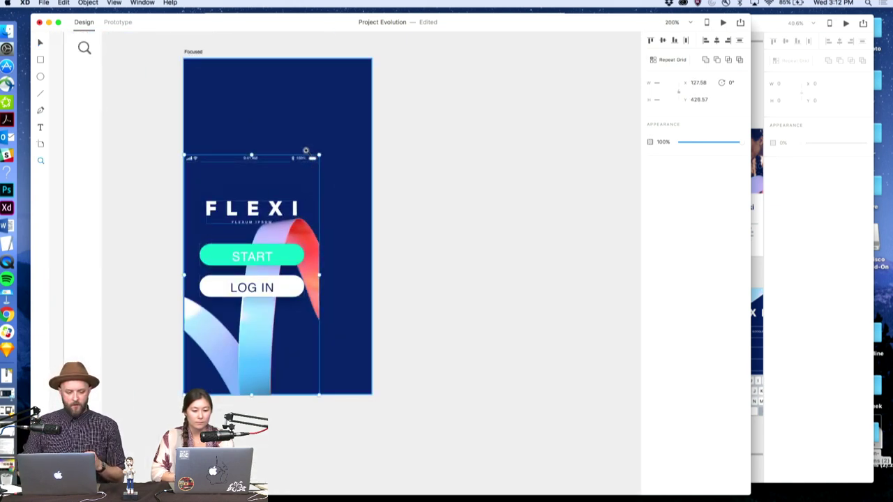
drag(345, 168, 400, 74)
click(173, 172)
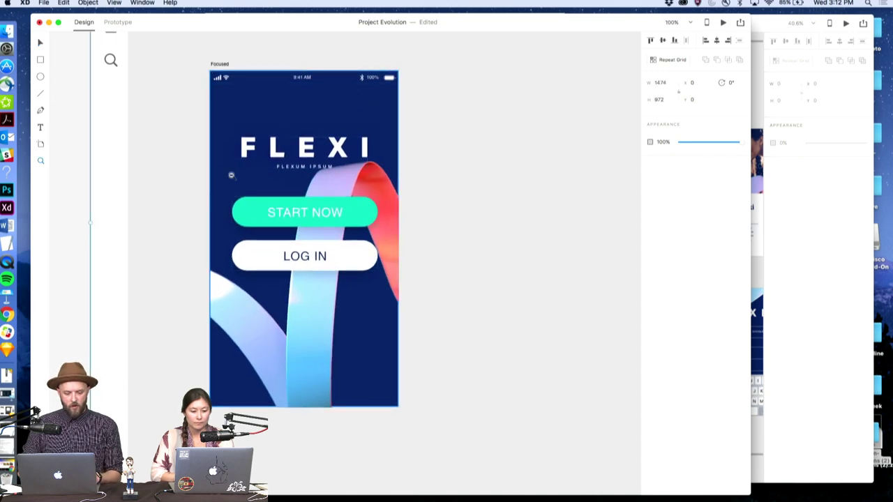
Delete the start – 2 artboard beside Master template – 8
key(super+0)
click(92, 67)
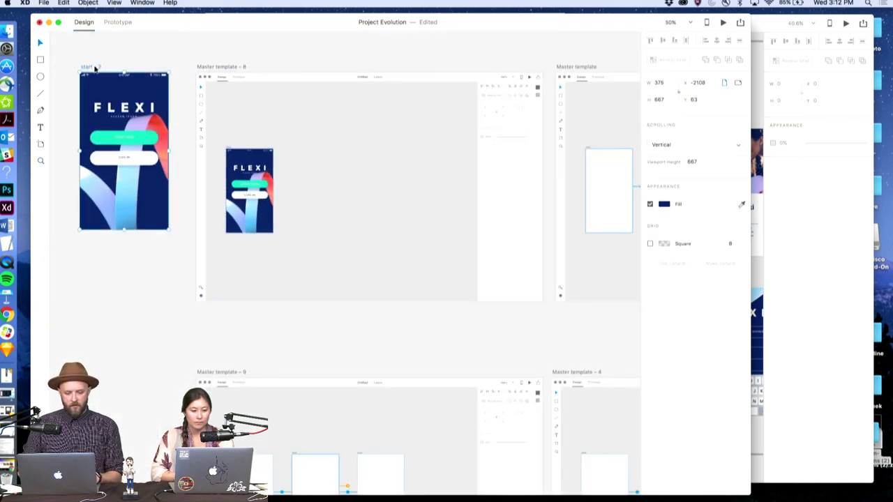
key(BackSpace)
scroll(186, 90, right, 5)
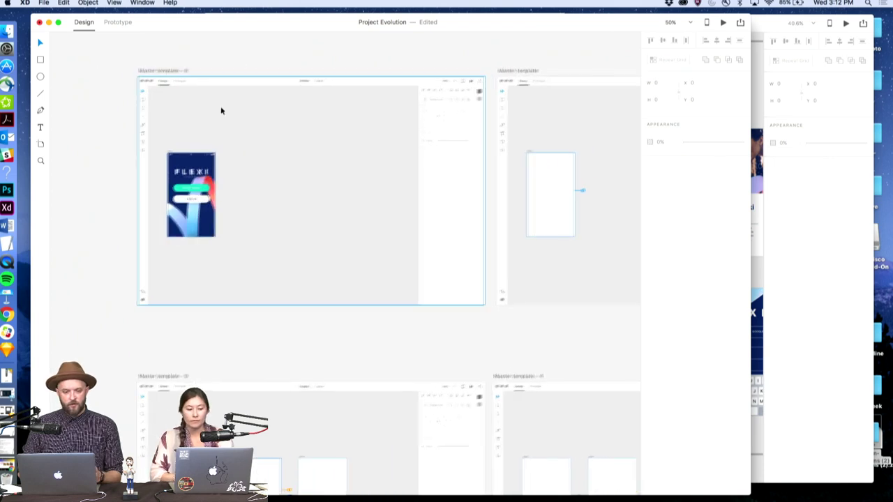
Copy the finished FLEXI screen from Master template – 8 and paste it over the blank screen in Master template
drag(214, 327, 164, 151)
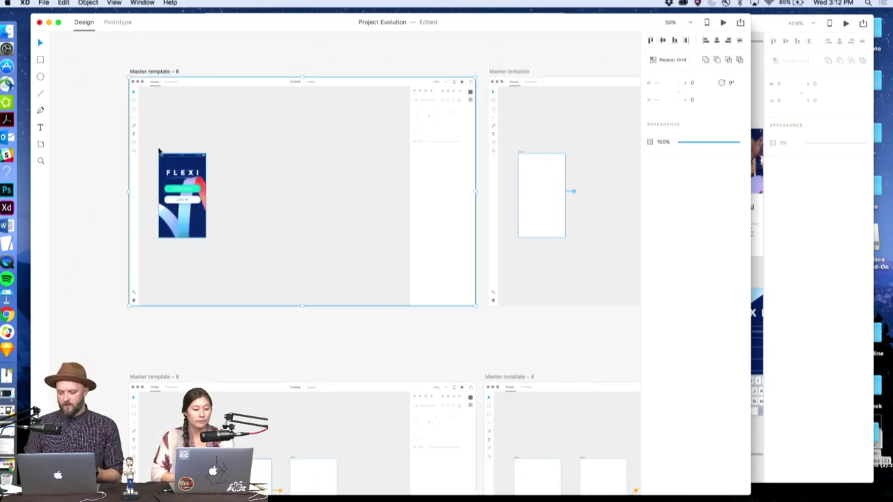
drag(220, 328, 184, 281)
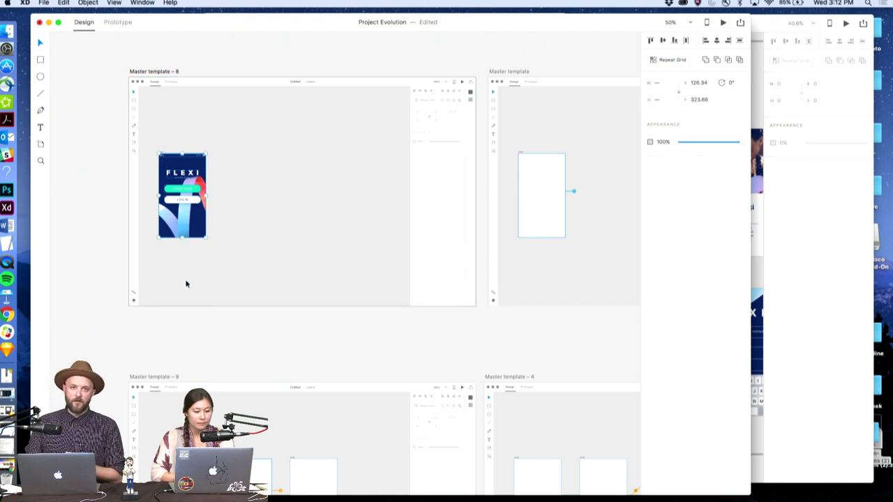
scroll(221, 269, right, 7)
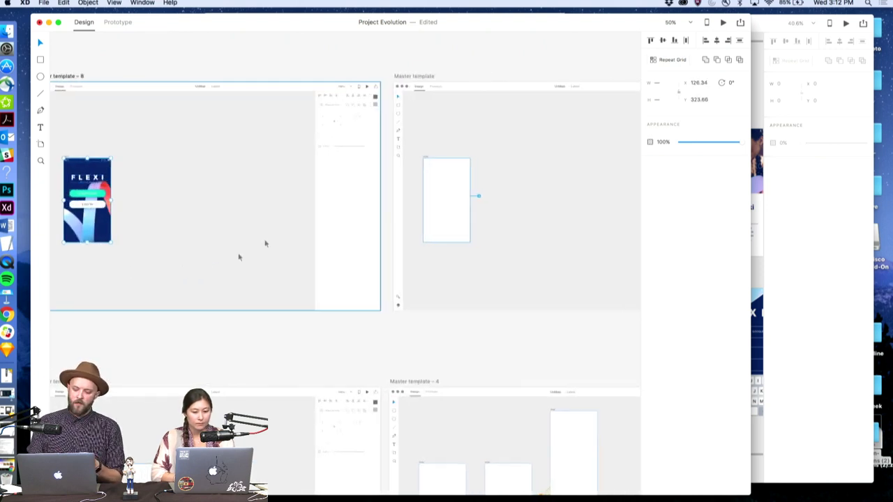
click(440, 224)
key(super+v)
click(471, 326)
Paste the FLEXI screen over the first blank screen in Master template – 1
scroll(470, 325, down, 5)
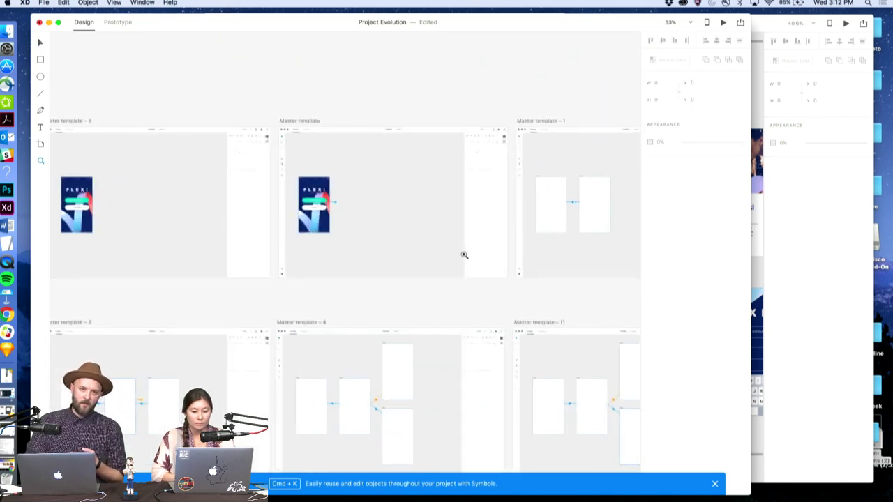
scroll(463, 255, right, 2)
scroll(542, 219, up, 3)
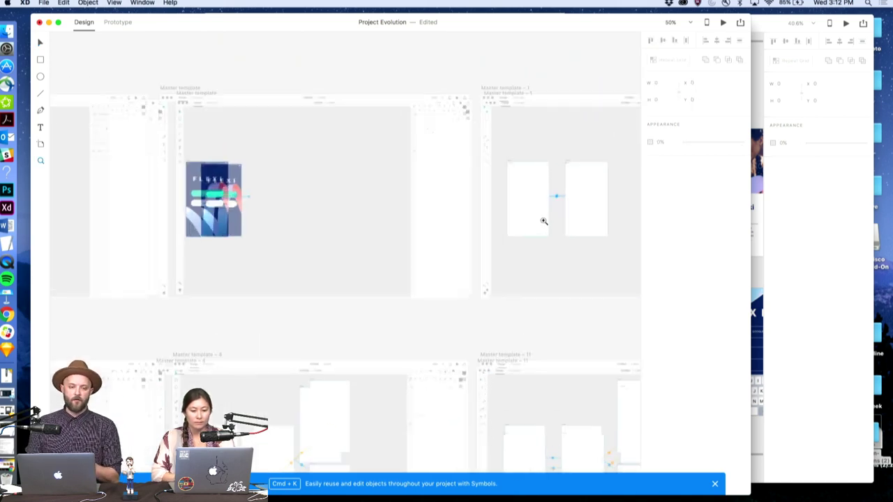
click(527, 209)
key(super+v)
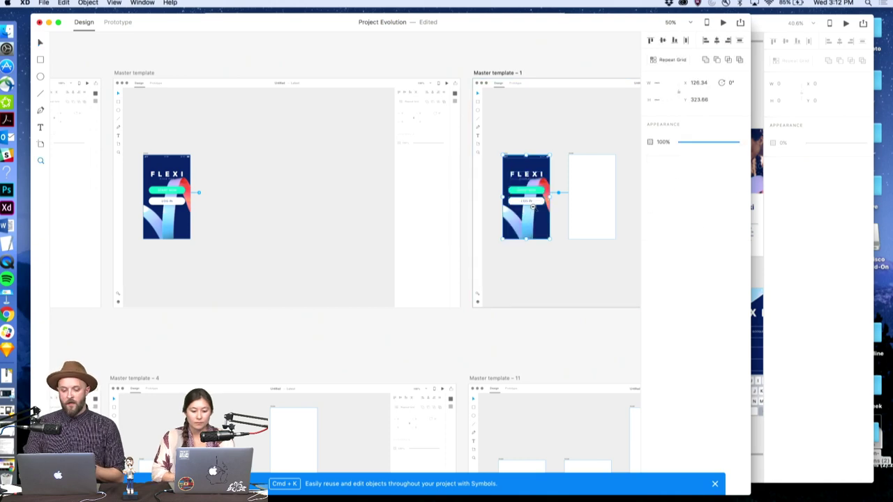
Paste the FLEXI screen over the first blank screen in Master template – 2
scroll(533, 207, down, 3)
scroll(516, 208, right, 2)
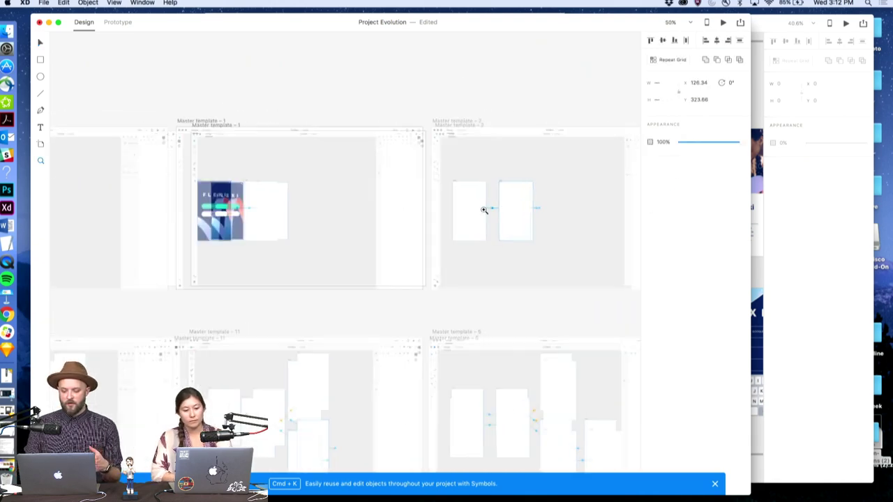
scroll(483, 209, up, 3)
click(473, 205)
key(super+v)
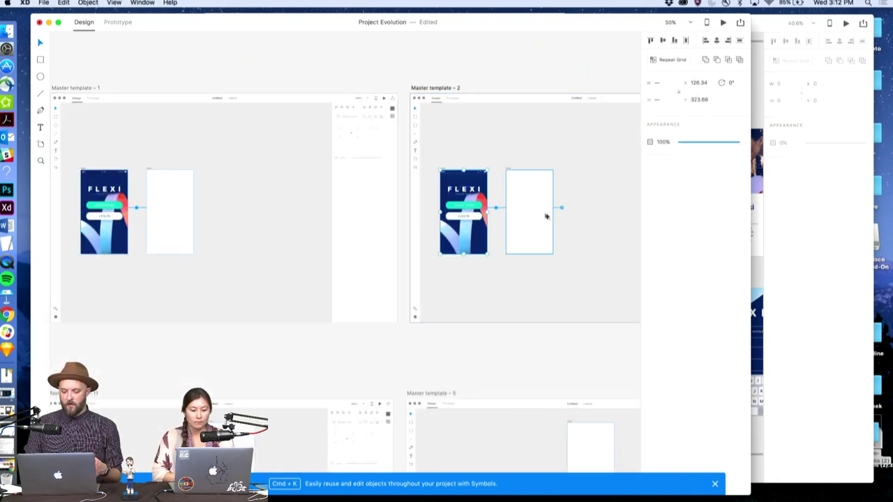
Paste the FLEXI screen over the first of the three blank screens in Master template – 3
scroll(542, 217, right, 3)
scroll(542, 205, right, 4)
click(391, 182)
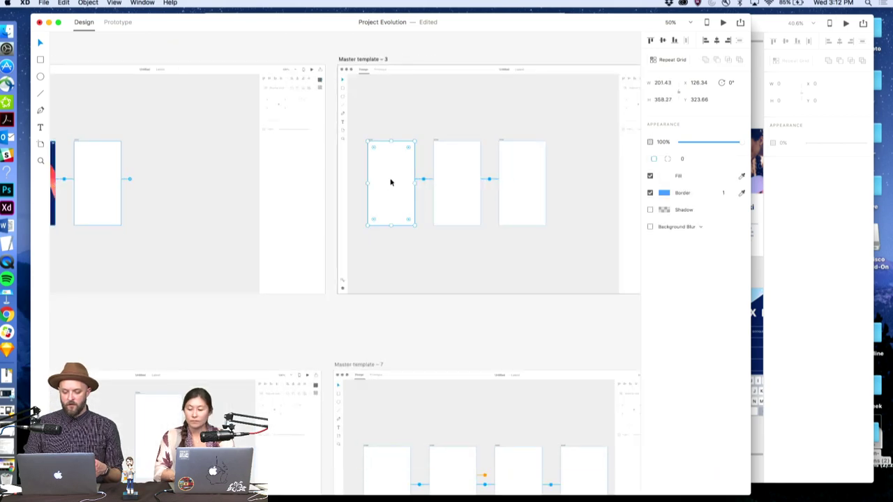
key(super+v)
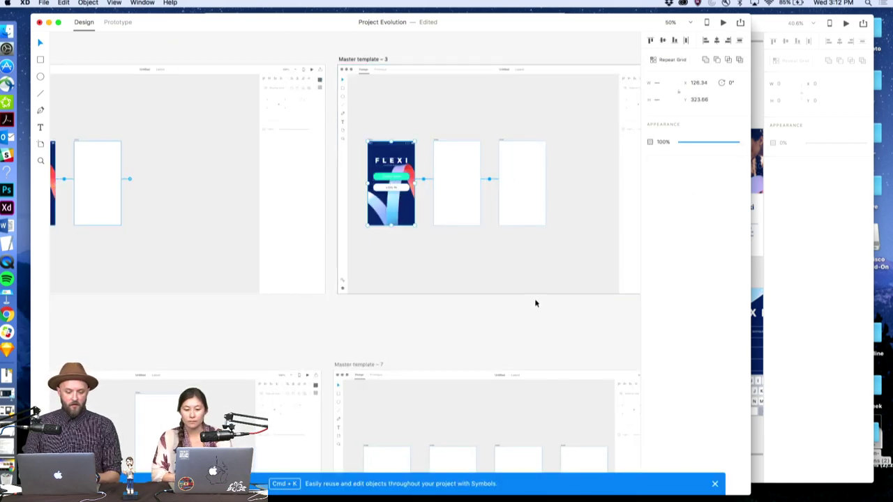
Delete the first blank screen in Master template – 7 in the second row
scroll(536, 303, right, 5)
scroll(535, 302, left, 3)
key(z)
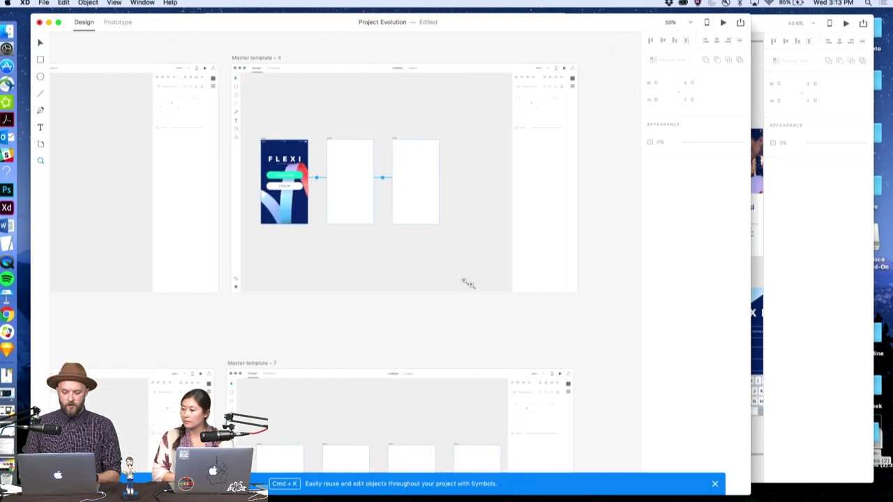
scroll(456, 279, down, 5)
scroll(457, 279, left, 3)
key(v)
click(393, 285)
key(Delete)
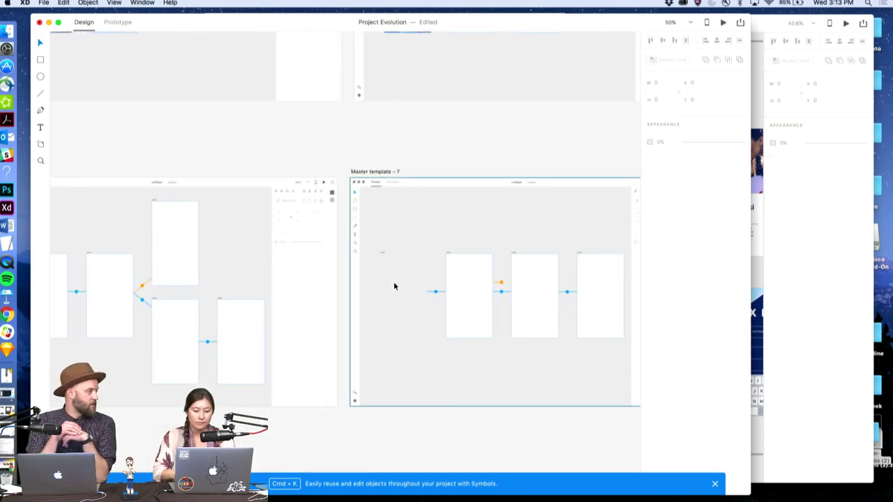
Delete the first blank screen in both Master template – 5 and Master template – 11
scroll(393, 286, left, 5)
scroll(393, 286, right, 3)
click(349, 282)
key(Delete)
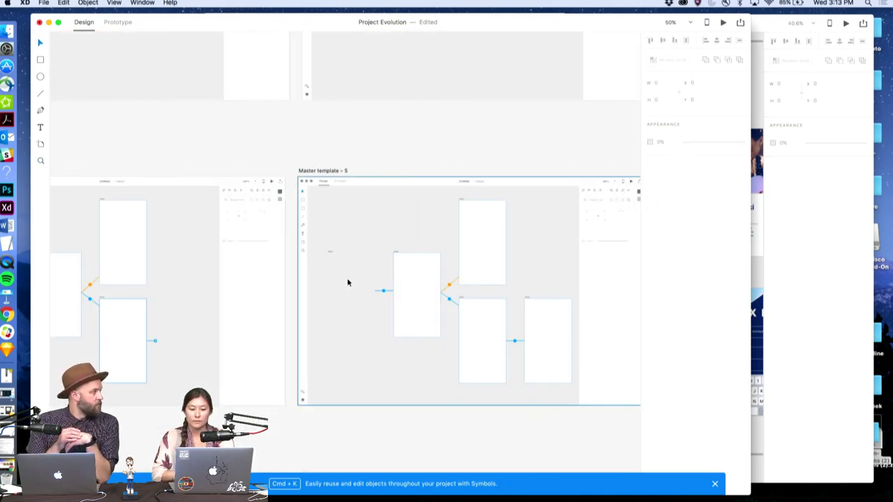
scroll(347, 278, left, 5)
scroll(347, 277, right, 3)
click(331, 283)
key(Delete)
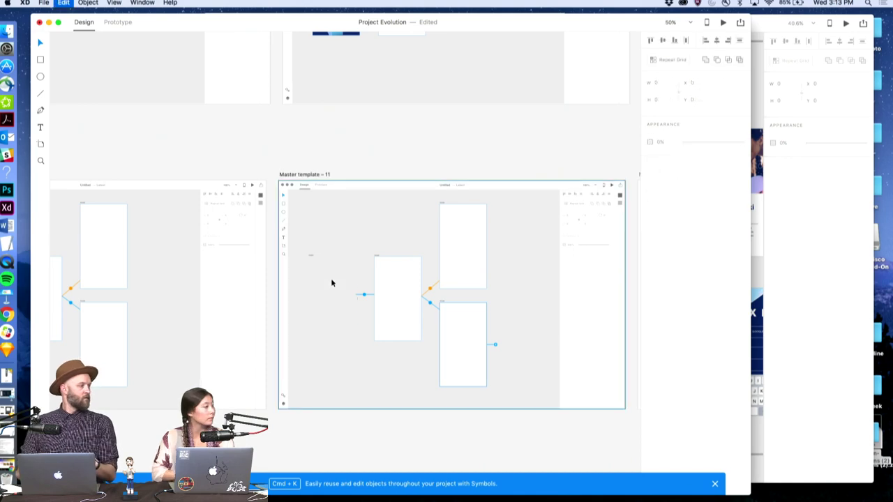
scroll(331, 281, left, 5)
scroll(275, 289, right, 3)
click(225, 283)
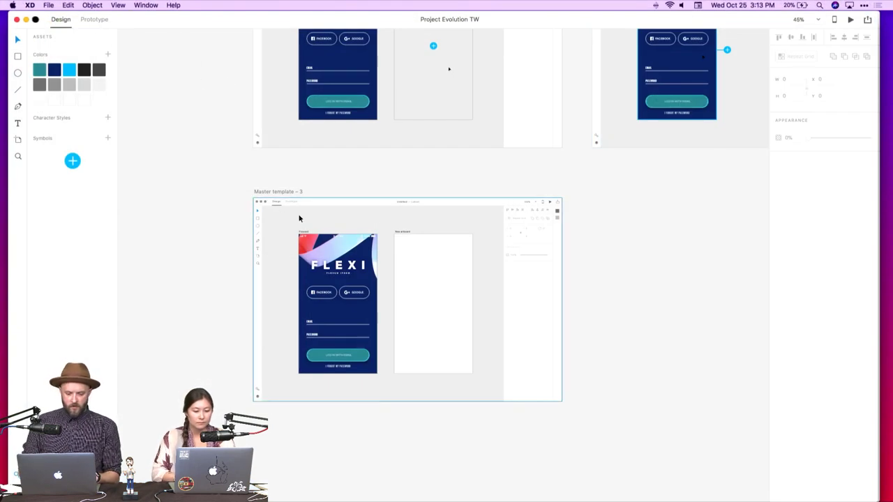
In the Project Evolution TW document, open the Creative Cloud Libraries and check the list of available libraries
scroll(298, 215, up, 2)
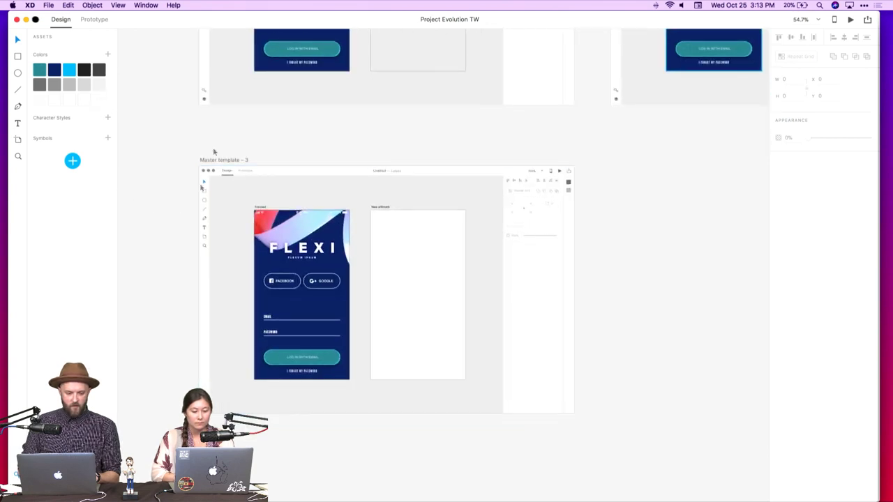
click(48, 5)
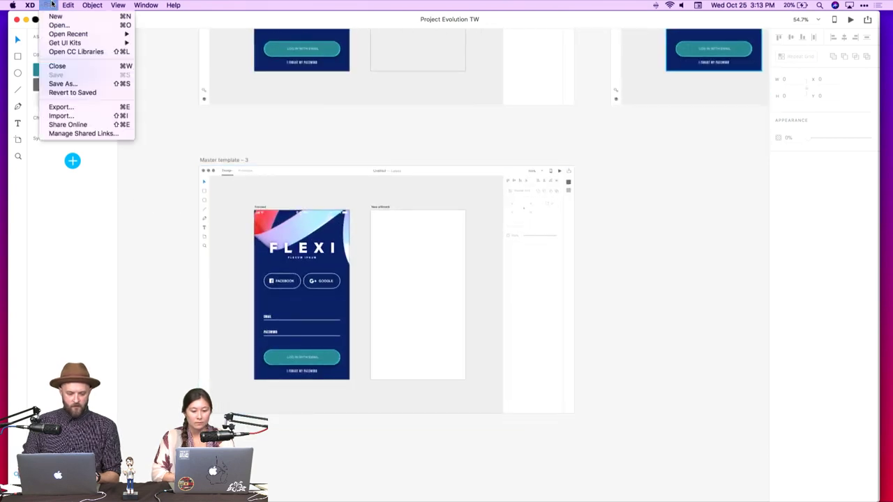
click(77, 51)
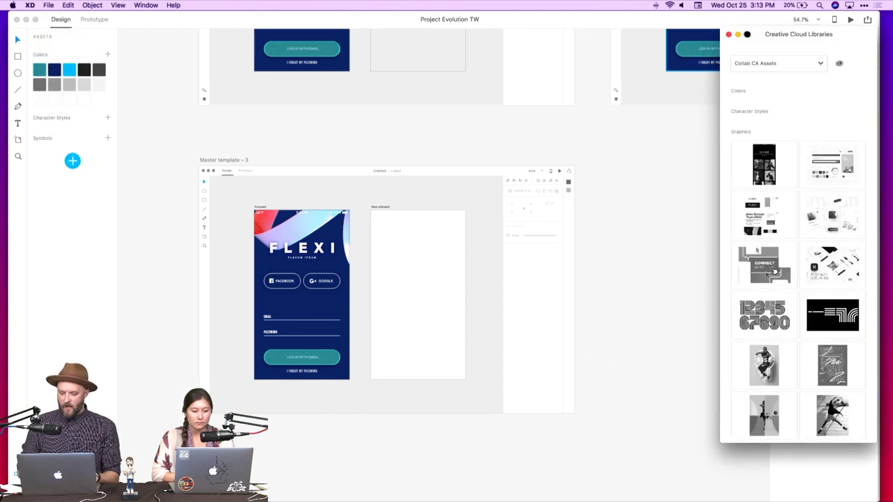
click(779, 65)
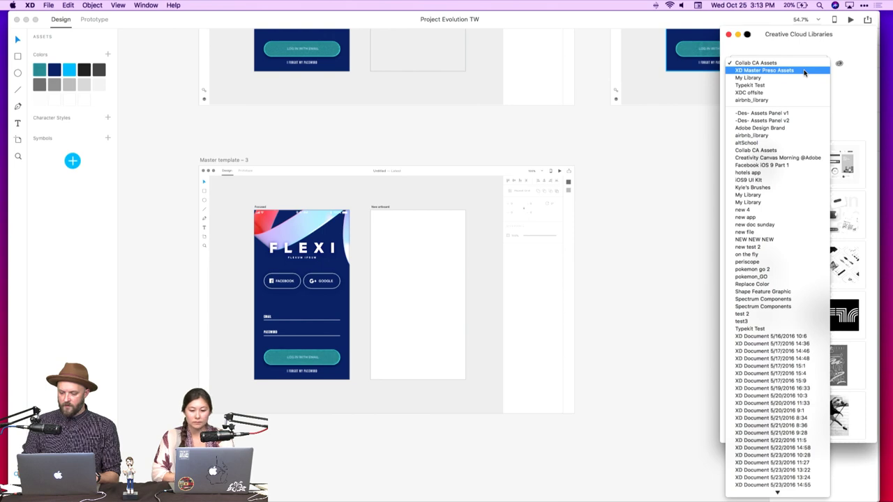
key(Escape)
Place the RISE athlete graphic from the Collab CA Assets library into the blank New artboard screen in Master template – 3
scroll(805, 270, down, 5)
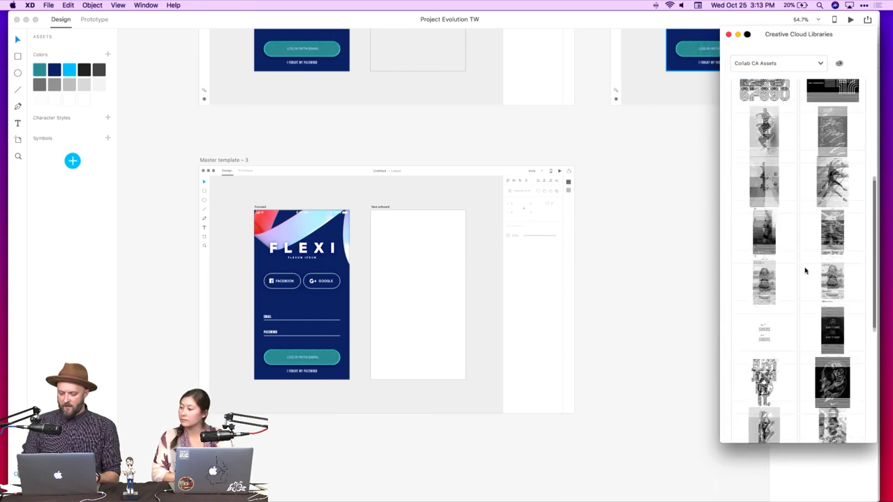
scroll(805, 271, down, 5)
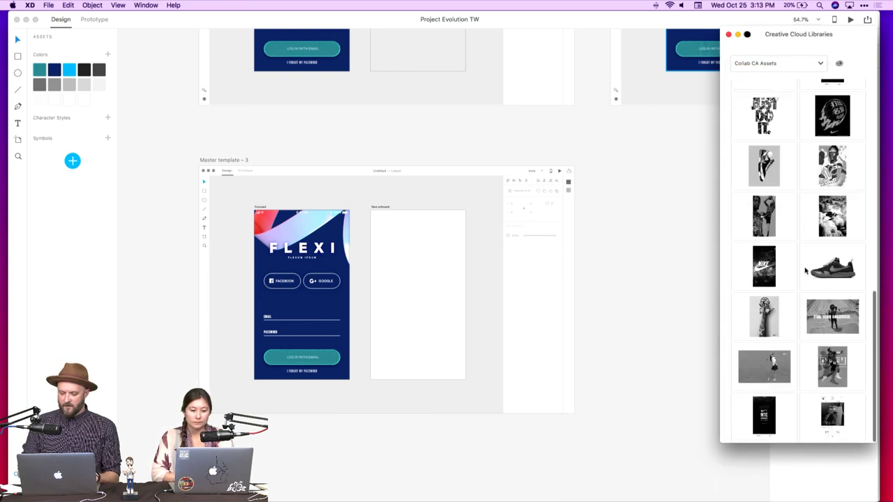
scroll(805, 271, up, 3)
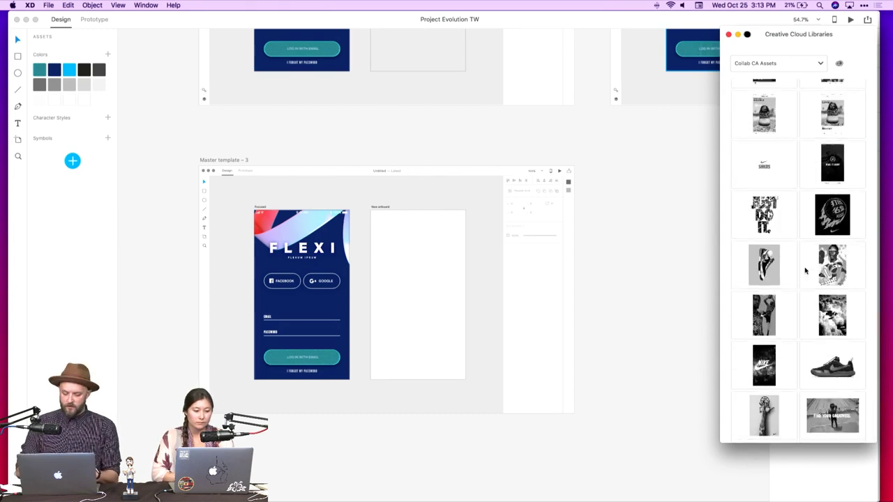
scroll(805, 271, up, 2)
scroll(804, 270, up, 10)
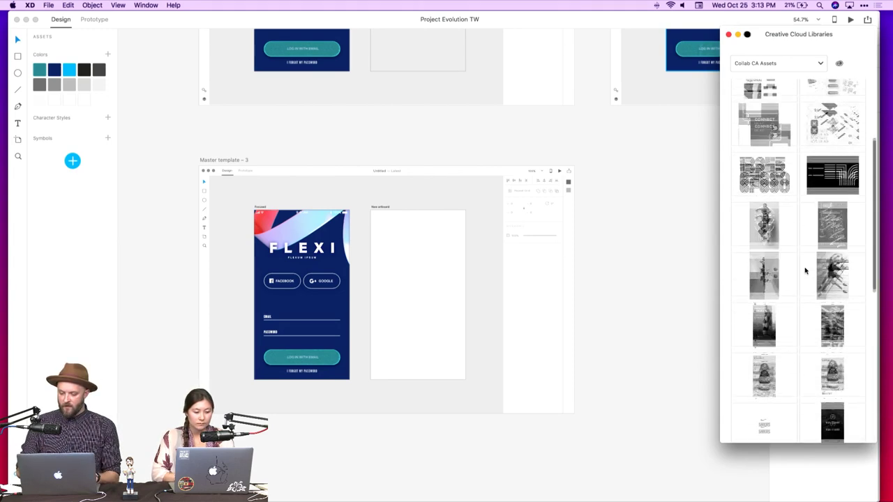
scroll(769, 131, up, 3)
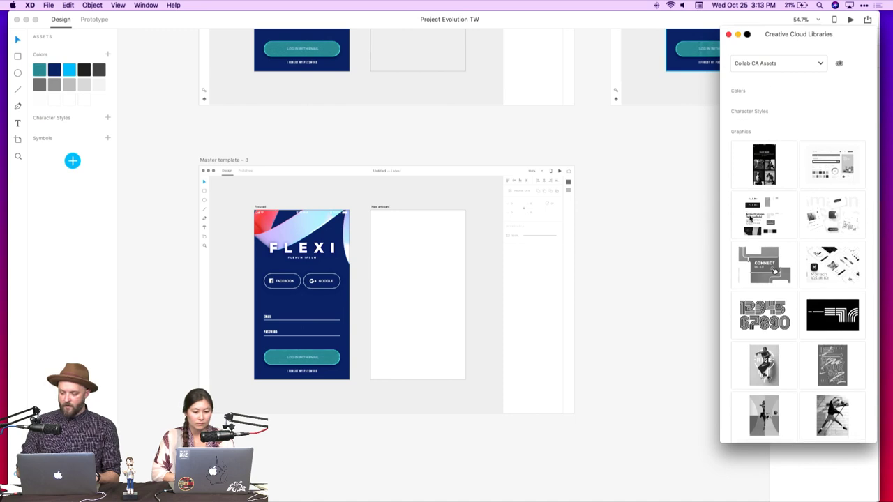
scroll(750, 218, down, 5)
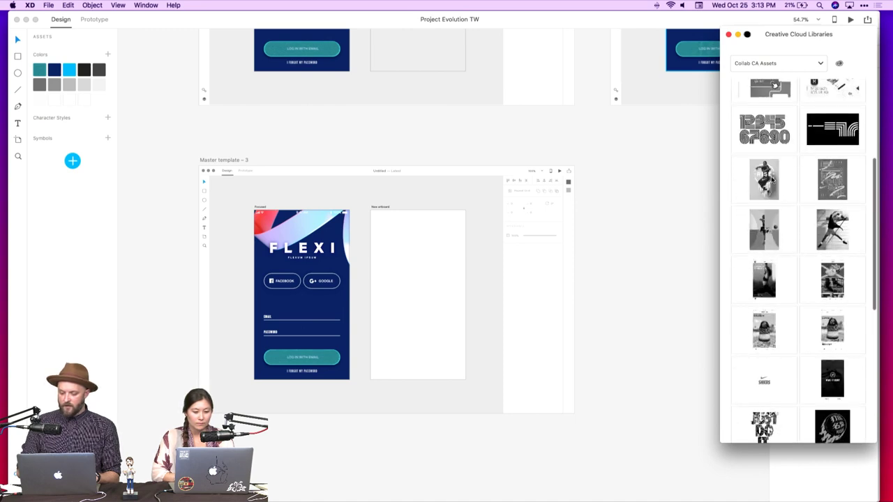
drag(764, 179, 424, 293)
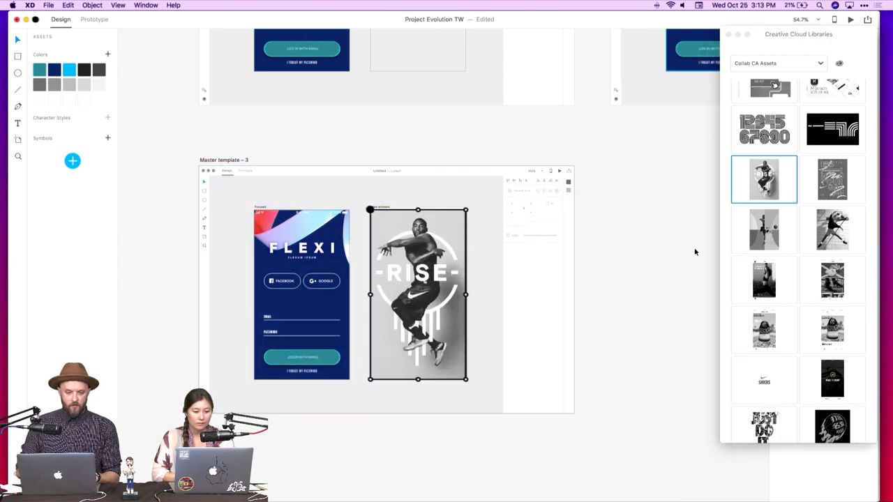
scroll(514, 245, up, 5)
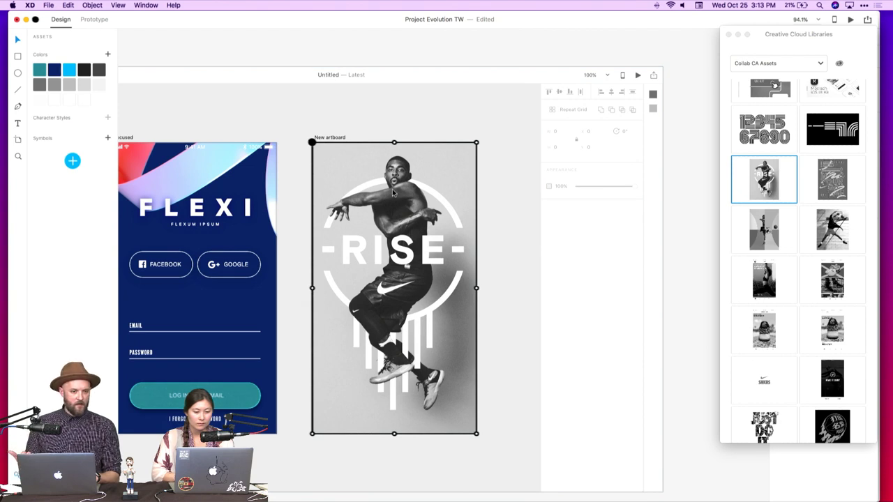
Select the RISE graphic in the library, switch to Adobe Photoshop CC 2017 and minimise the Chrome window covering it
click(763, 180)
mouse_move(488, 494)
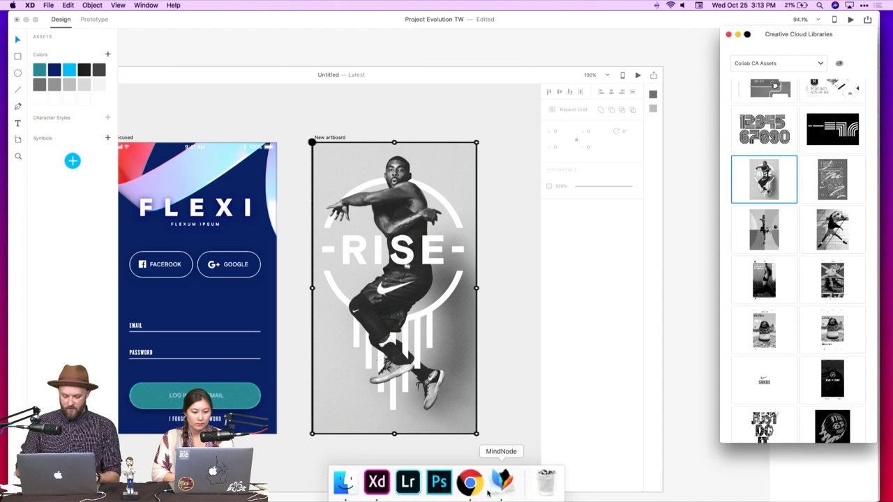
click(470, 482)
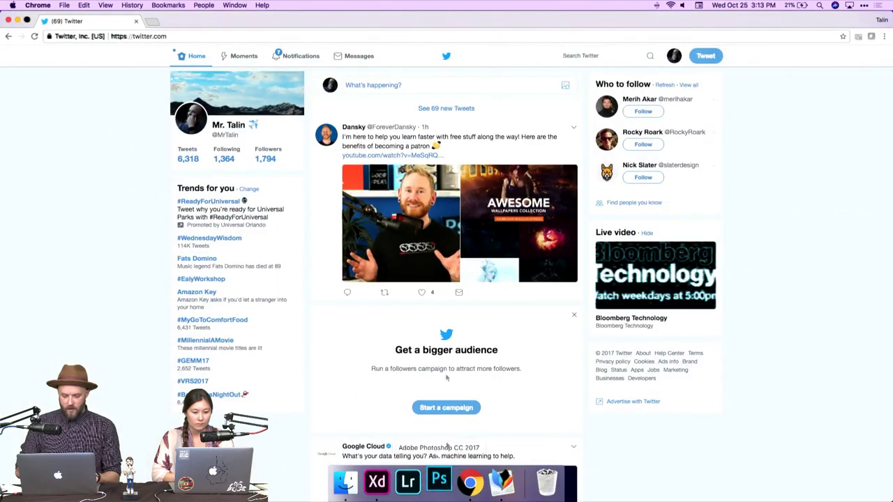
click(440, 482)
click(21, 20)
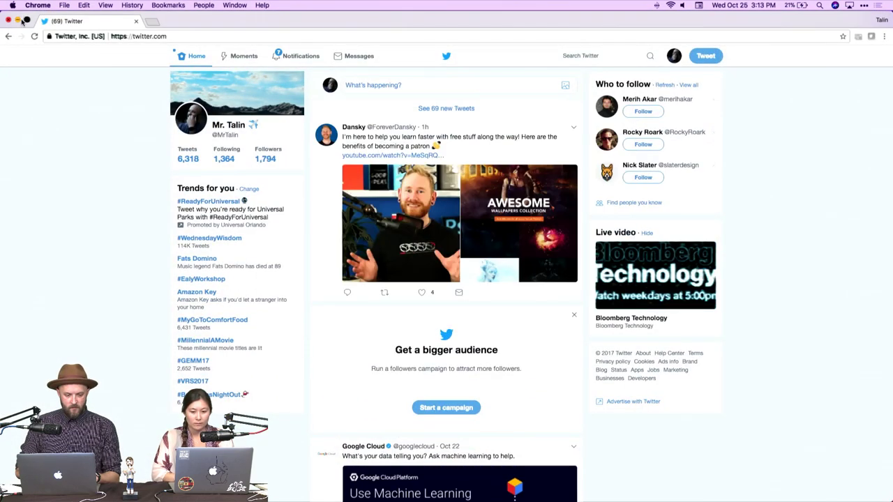
click(18, 20)
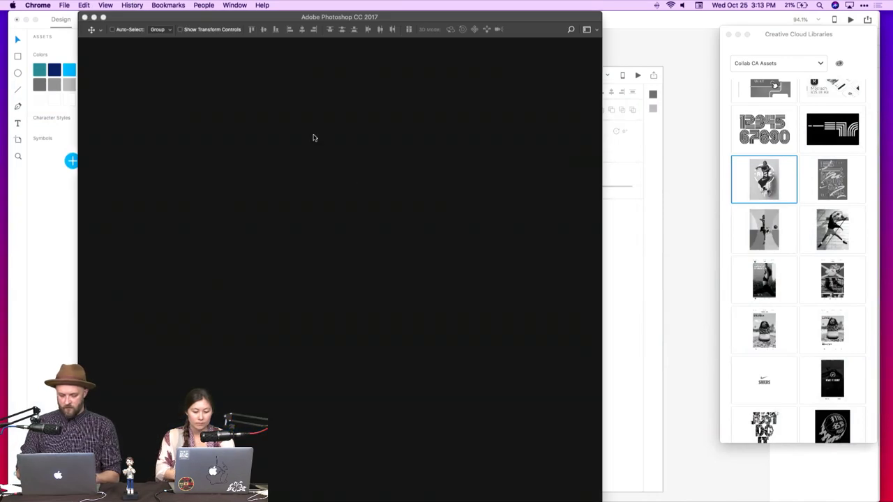
Create a new 16 × 16 px document in Photoshop and open the RISE athlete graphic from the Collab CA Assets library for editing
click(447, 15)
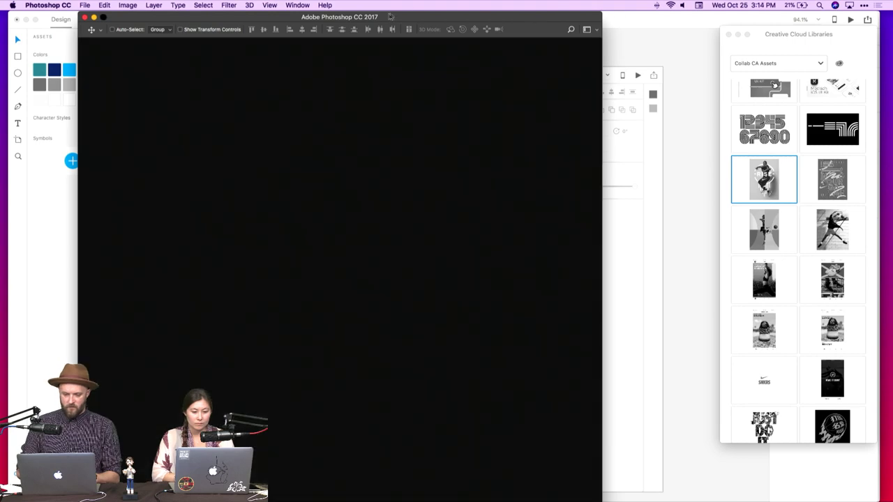
drag(383, 17, 548, 18)
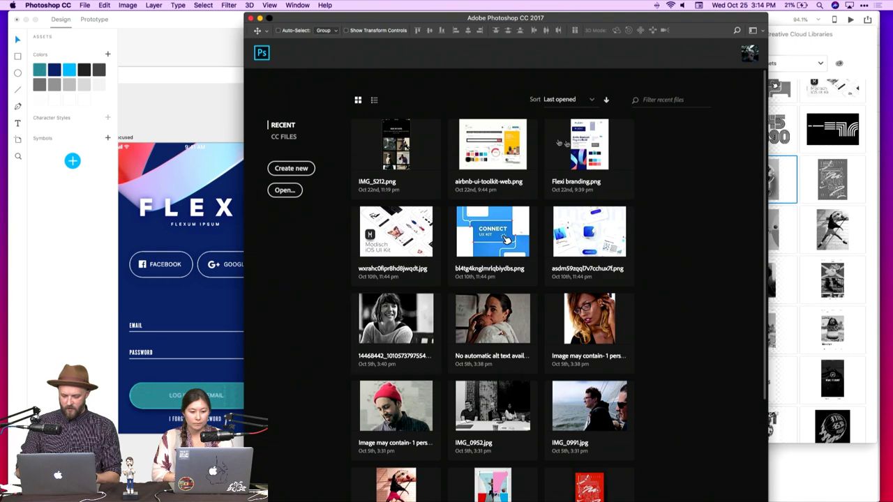
click(291, 168)
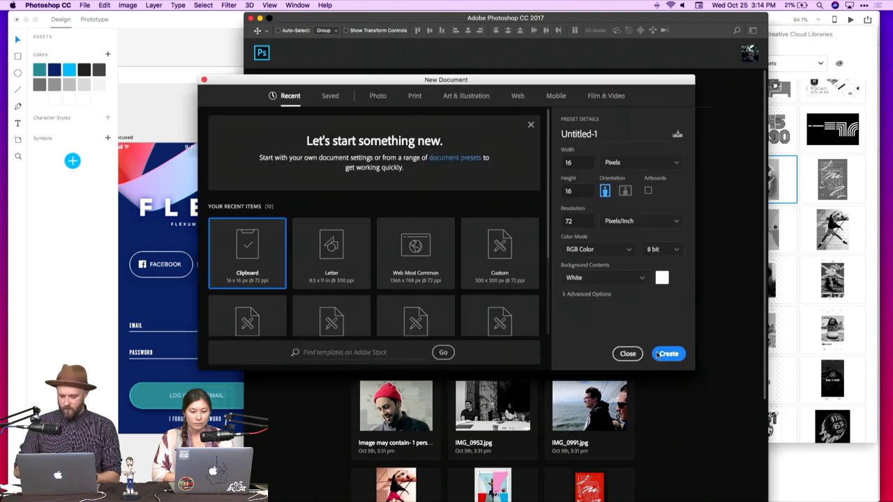
click(667, 354)
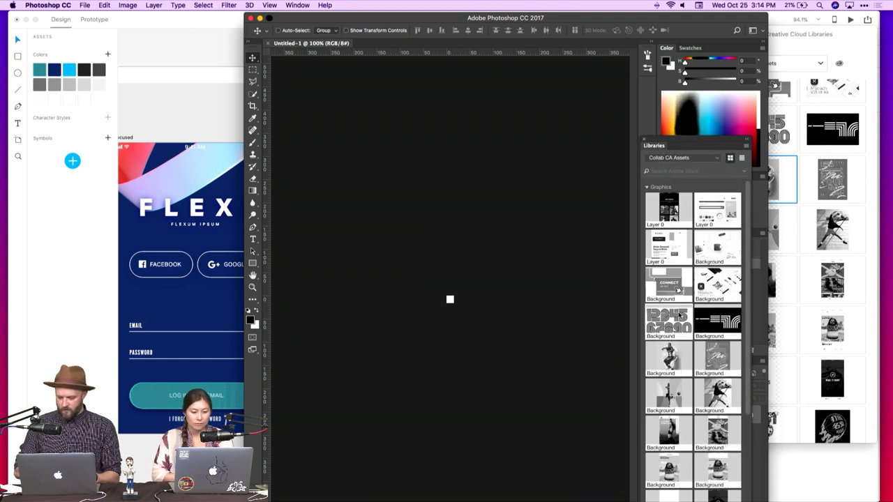
right_click(664, 351)
click(686, 388)
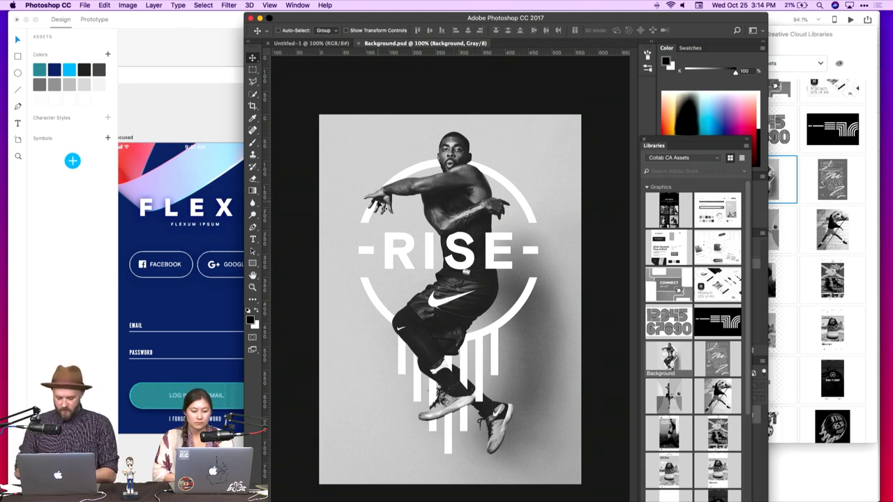
key(o)
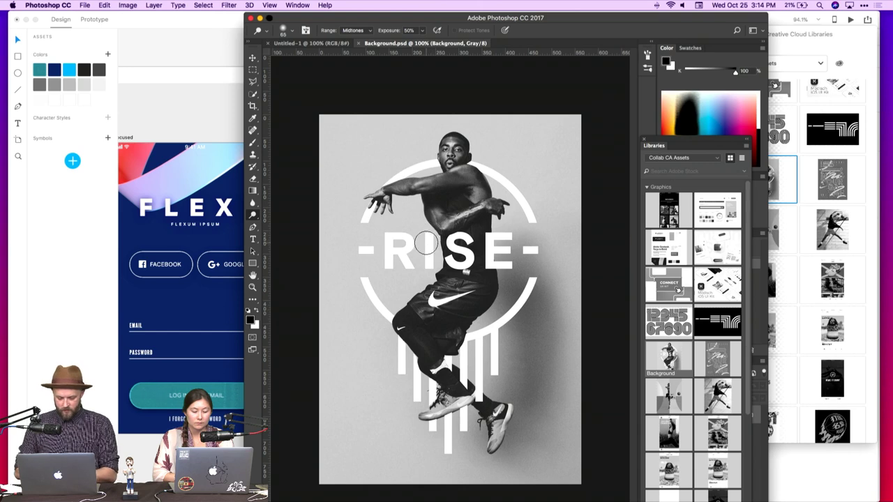
key(s)
click(447, 150)
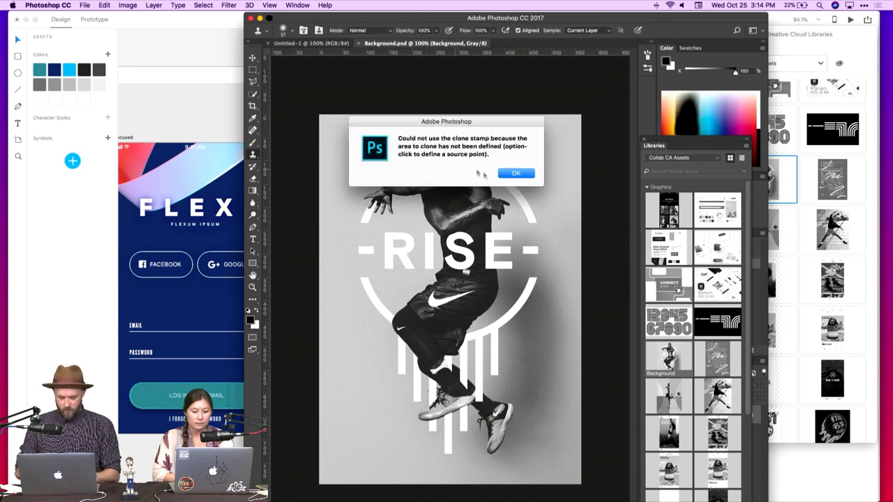
click(514, 173)
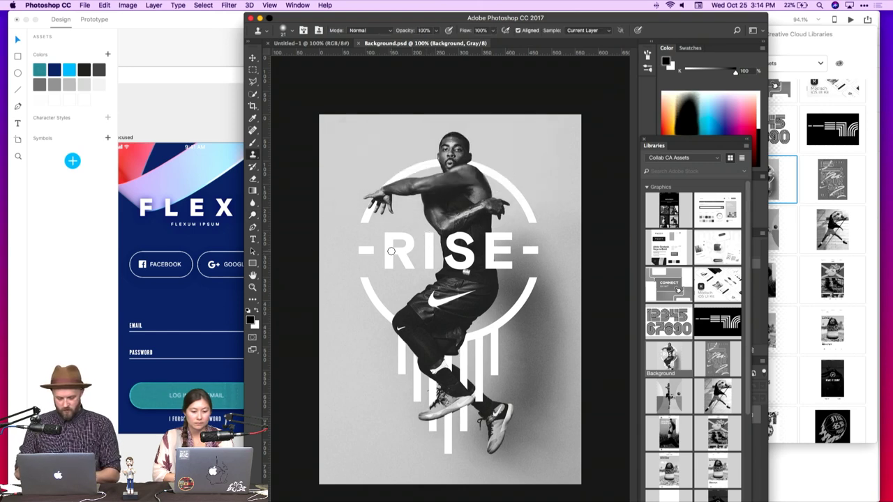
key(r)
click(368, 229)
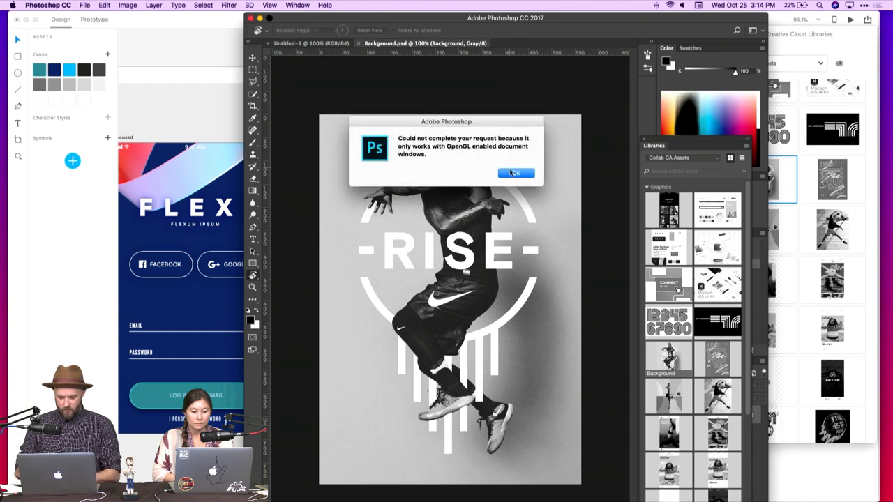
click(514, 173)
click(254, 96)
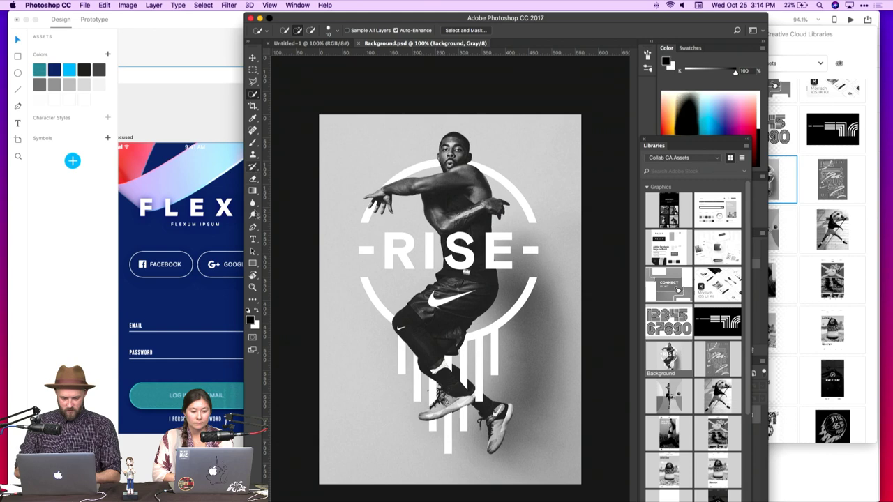
Scribble across the RISE athlete image with the black Brush and undo the stroke
click(252, 142)
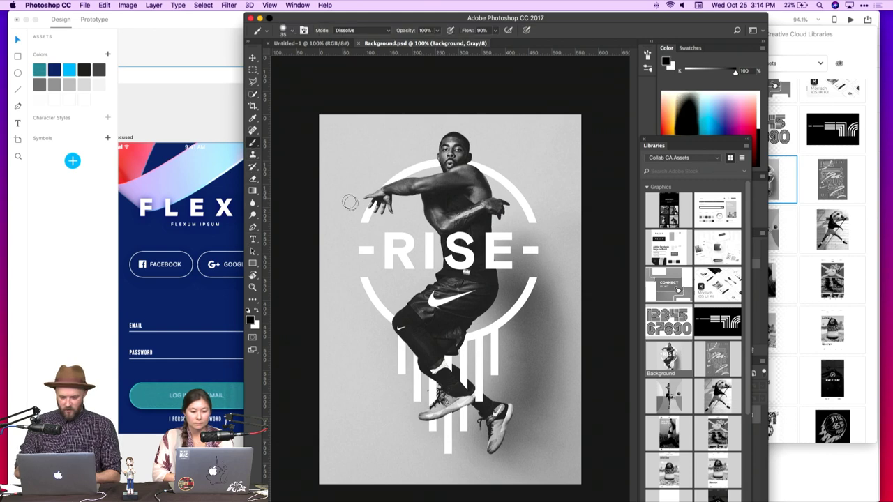
mouse_move(346, 186)
mouse_down()
mouse_move(423, 157)
mouse_move(366, 255)
mouse_move(481, 152)
mouse_move(479, 192)
mouse_move(449, 234)
mouse_move(419, 319)
mouse_move(512, 288)
mouse_move(545, 237)
mouse_move(554, 265)
mouse_up()
key(super+z)
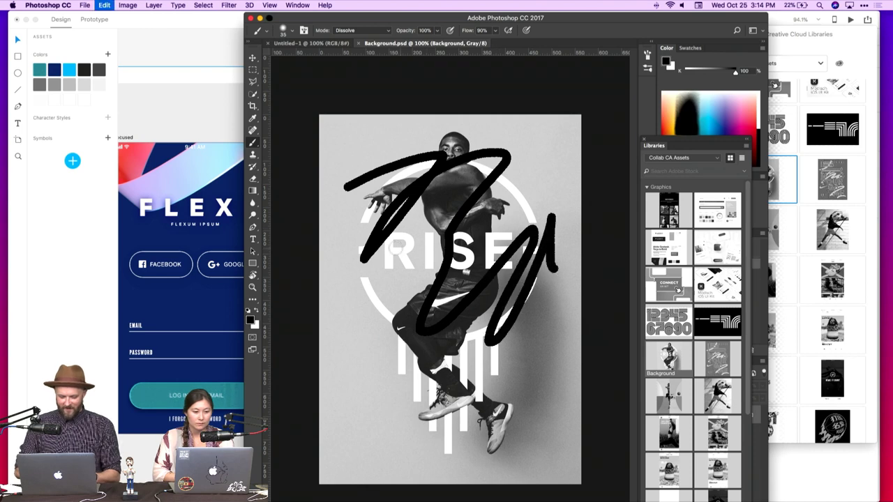
Cross out the word RISE with two black Brush strokes and save Background.psd
drag(361, 246, 438, 251)
drag(502, 255, 551, 257)
mouse_move(392, 258)
mouse_down()
mouse_move(380, 273)
mouse_move(553, 232)
mouse_up()
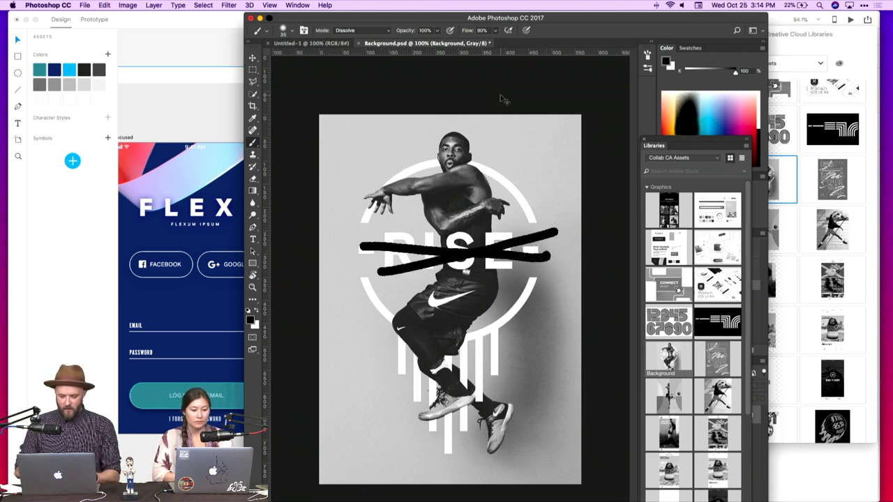
key(super+s)
Switch to Adobe XD to check the RISE graphic placed in Master template – 3, and return to Photoshop
click(242, 84)
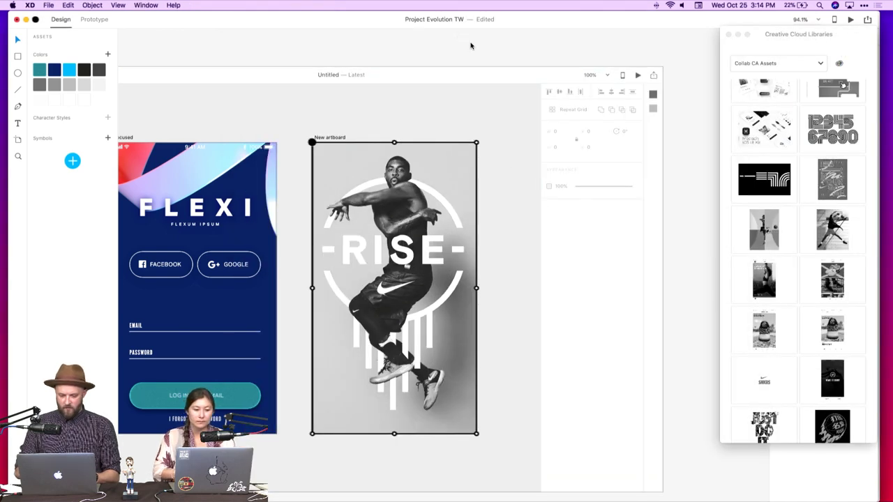
key(super+Tab)
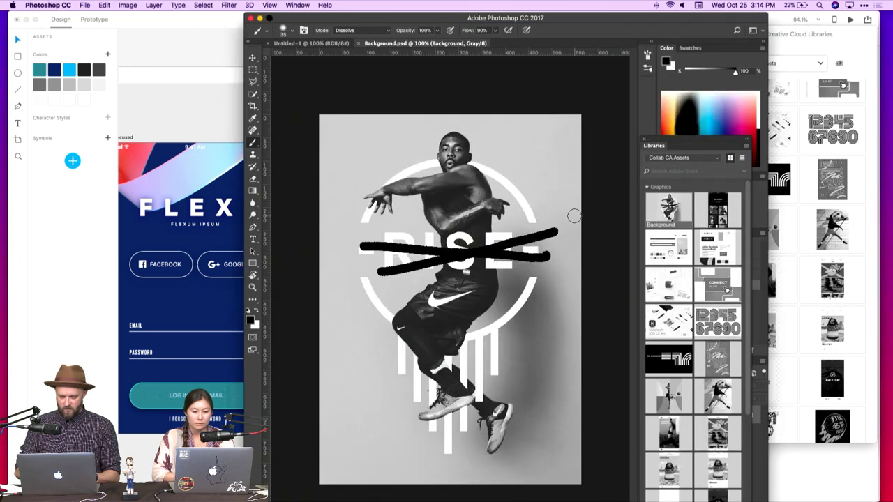
click(194, 92)
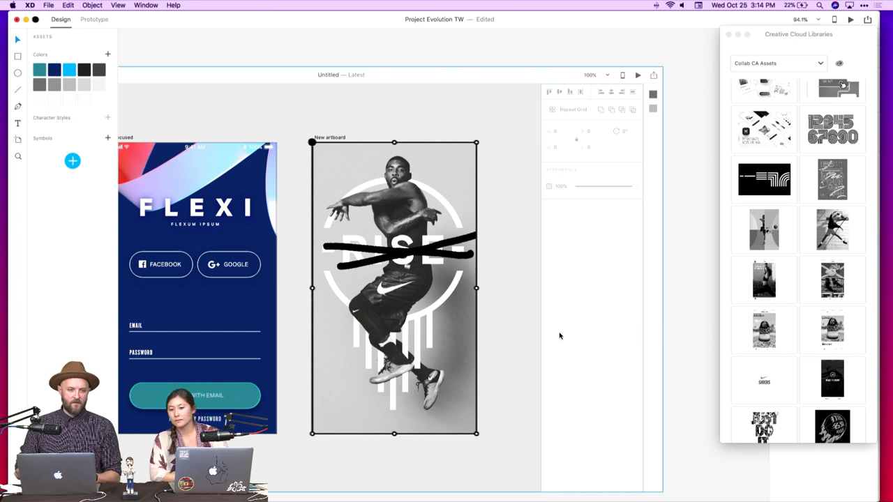
key(super+Tab)
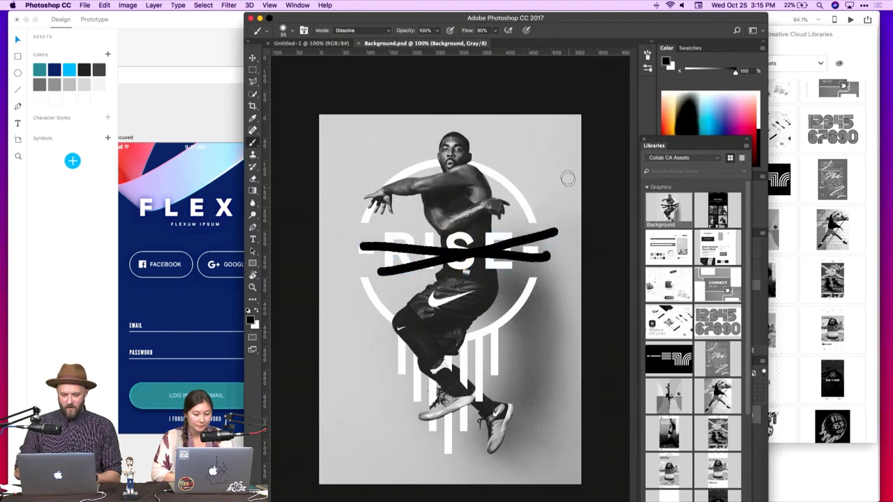
Restore Background.psd to its Open history state, save it and switch back to the Project Evolution TW document in Adobe XD
click(296, 5)
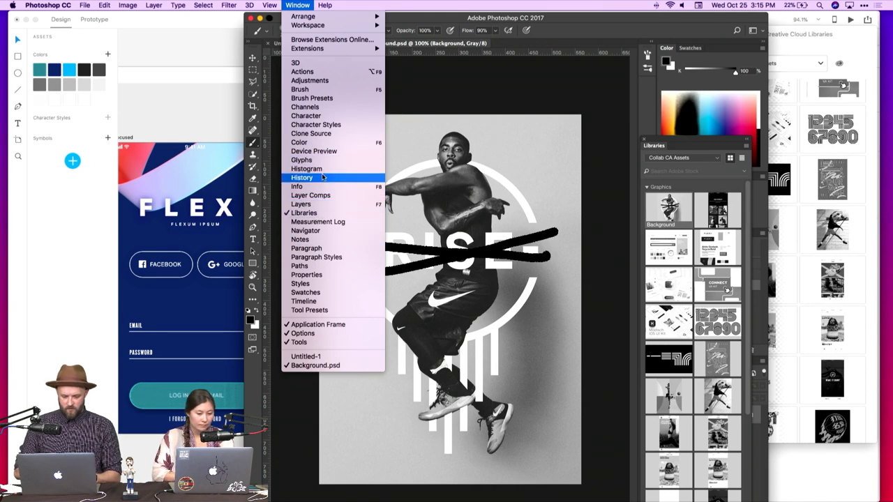
click(323, 177)
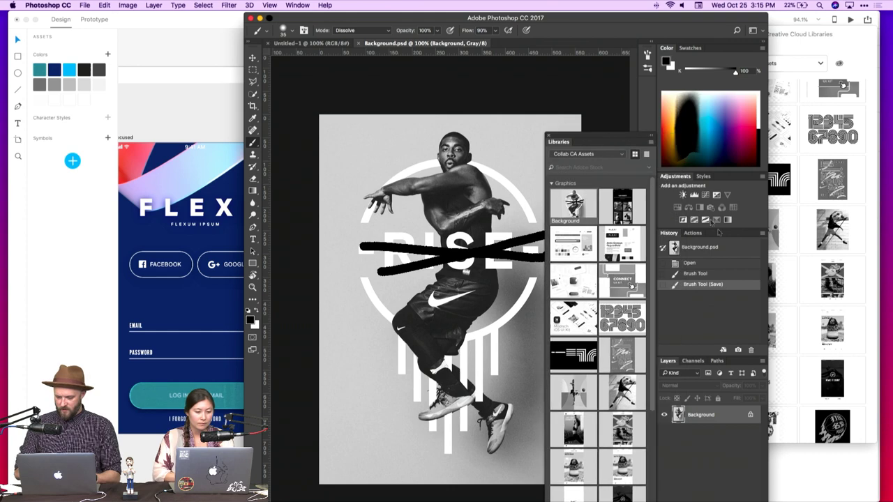
click(708, 263)
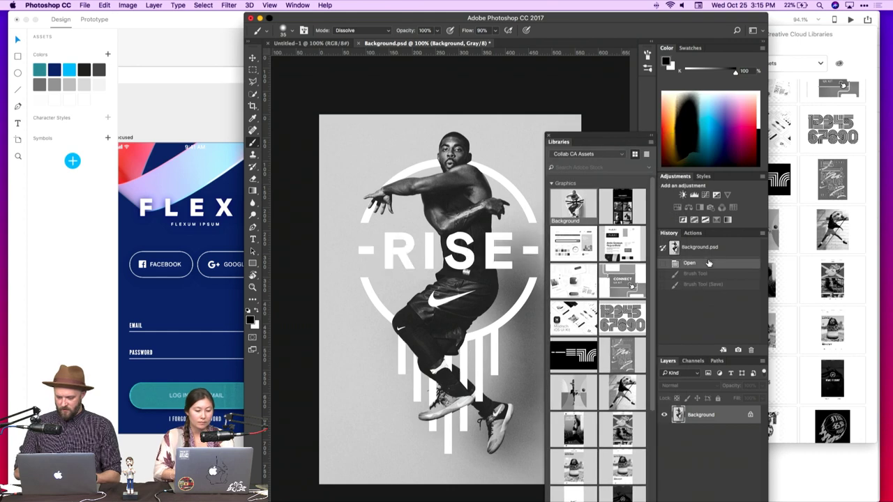
click(204, 43)
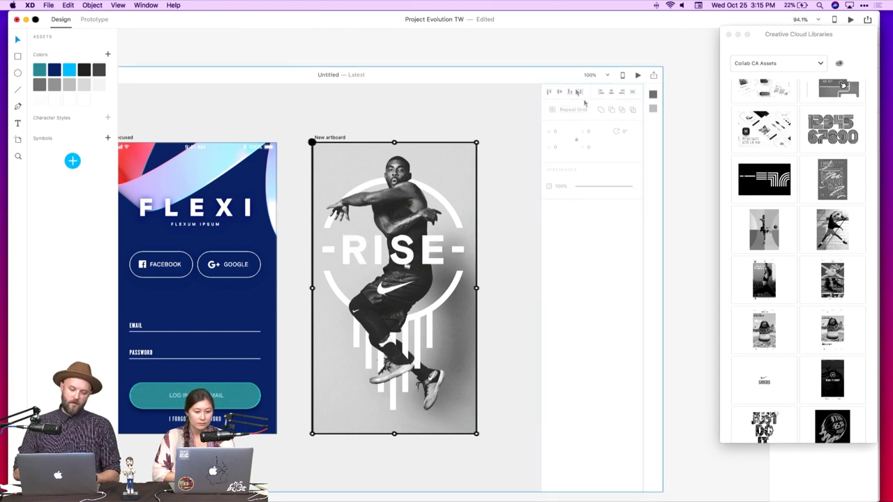
click(551, 61)
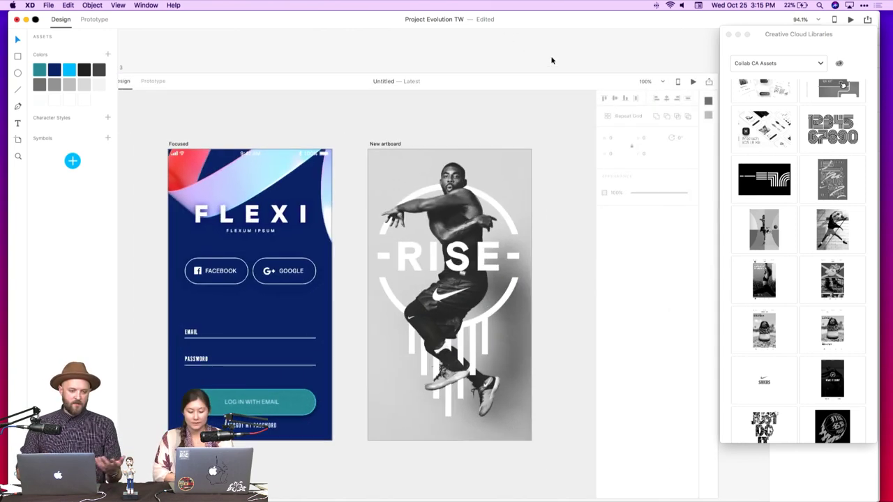
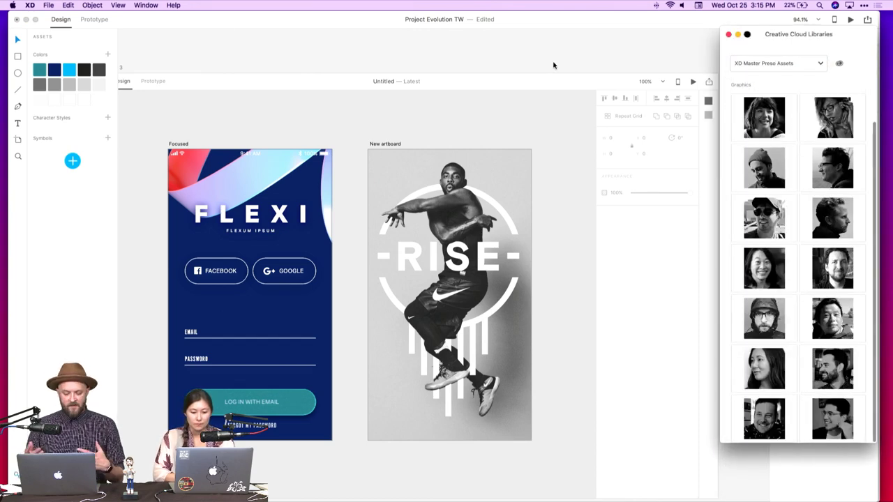
Examine the screens in Master template – 3 and the portraits in the XD Master Preso Assets library
scroll(488, 112, down, 5)
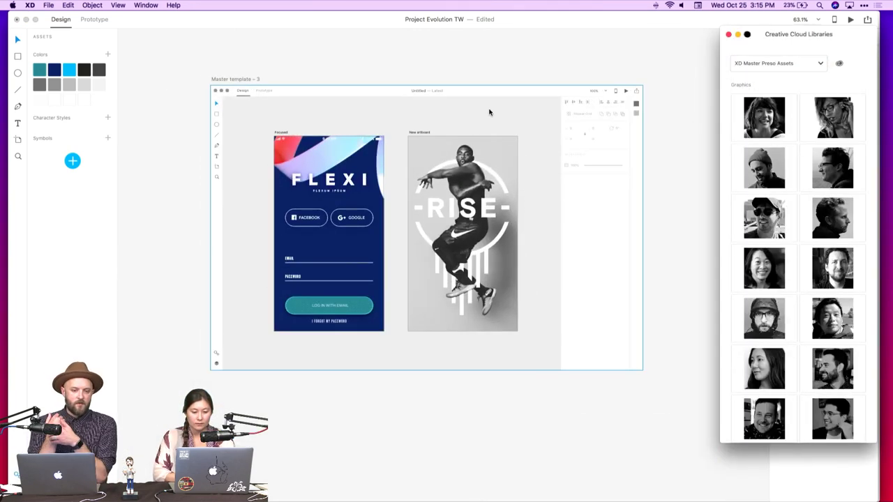
scroll(210, 109, up, 8)
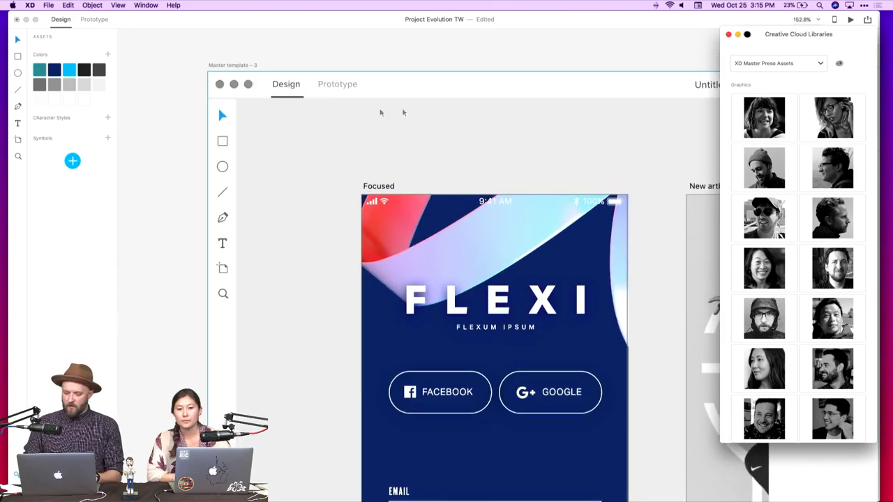
scroll(440, 115, right, 2)
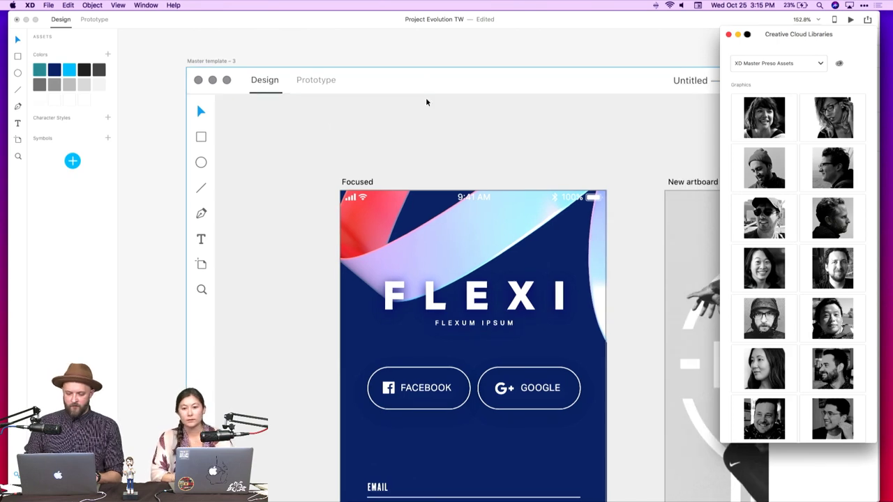
scroll(425, 97, down, 5)
scroll(426, 97, up, 4)
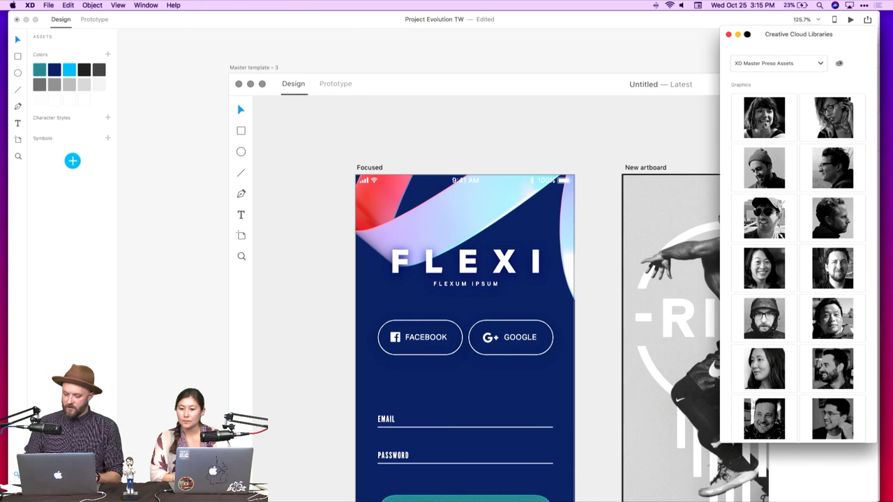
scroll(815, 159, up, 3)
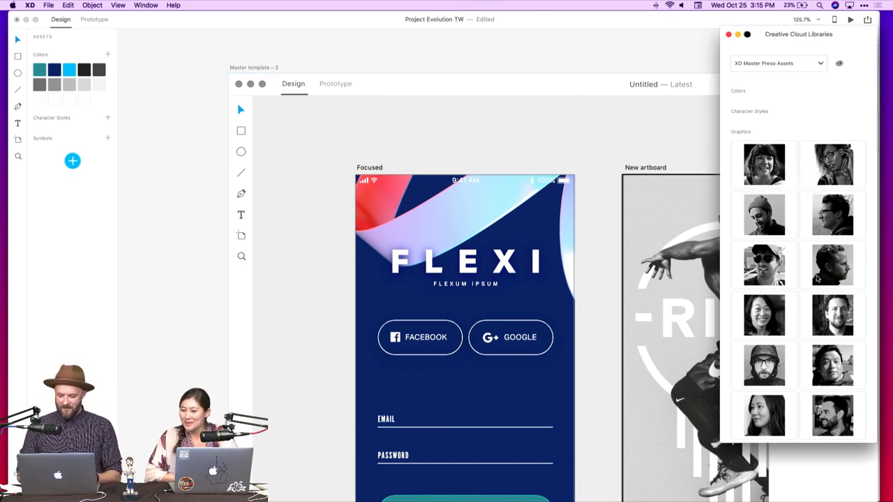
scroll(817, 278, down, 4)
scroll(837, 375, up, 1)
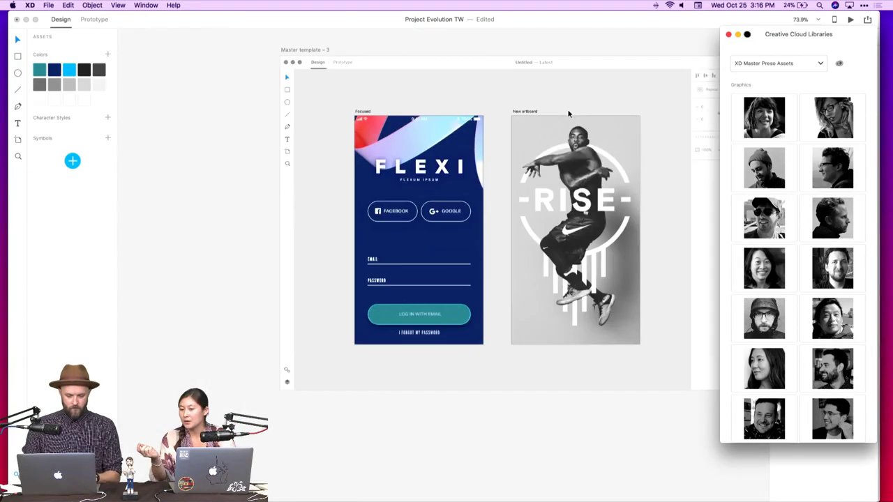
Undo the placement of the RISE graphic and draw a rounded square about 75 wide near the top of the New artboard screen
key(super+z)
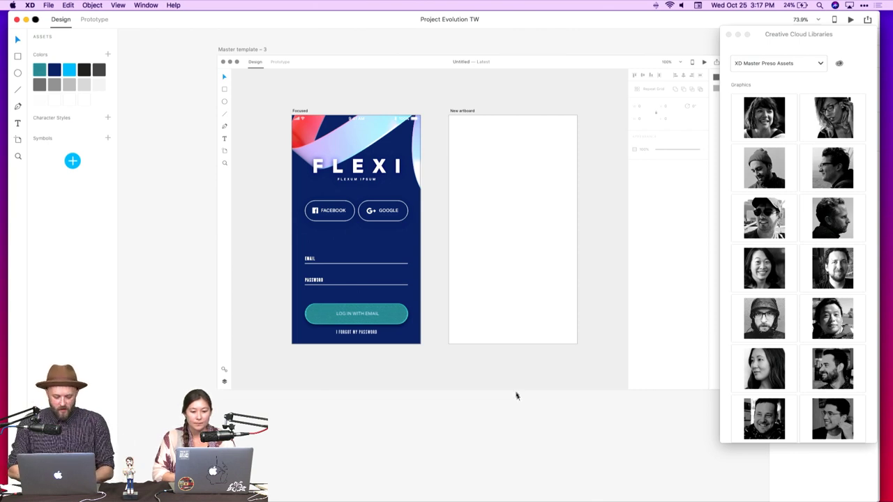
mouse_move(461, 132)
mouse_down()
mouse_move(493, 172)
mouse_move(484, 156)
mouse_up()
key(BackSpace)
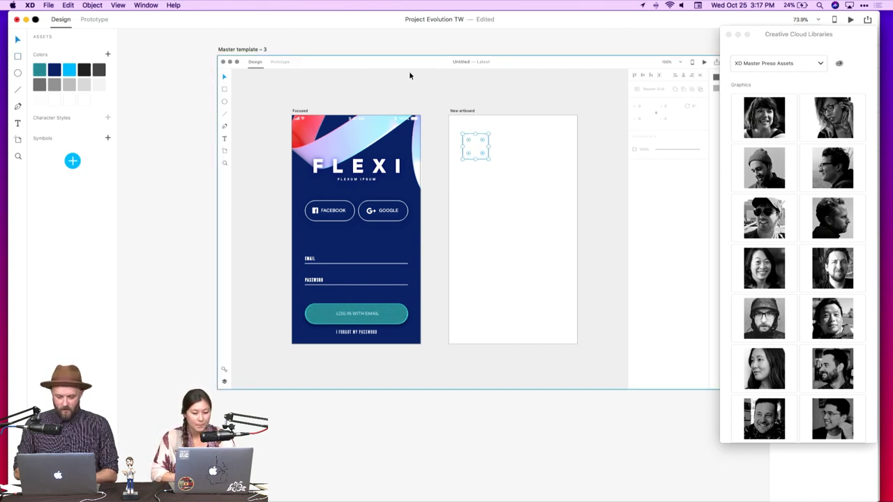
Move the Creative Cloud Libraries window aside and repeat the rounded square down the New artboard screen as a six-cell Repeat Grid
drag(788, 33, 743, 93)
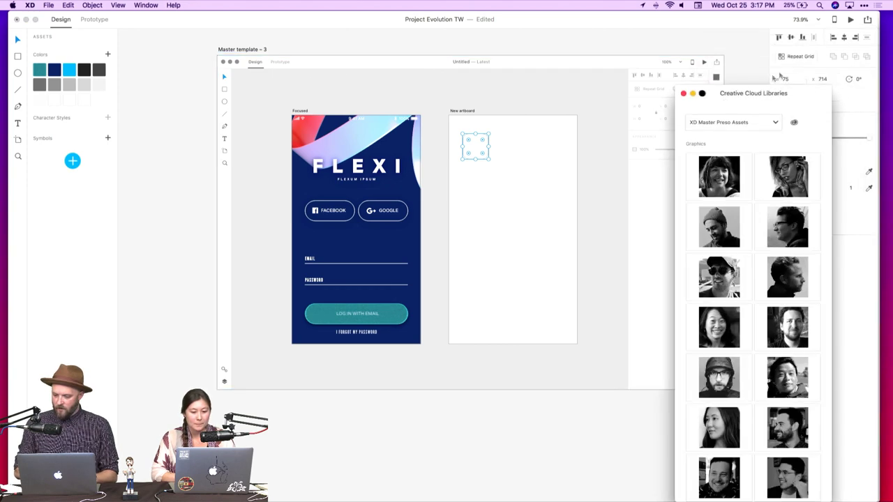
key(super+r)
drag(475, 160, 475, 325)
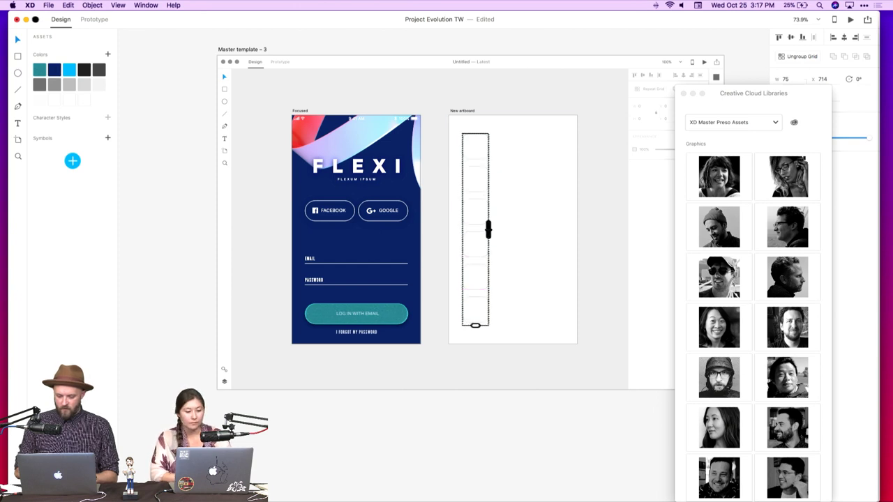
Select all portraits in the XD Master Preso Assets library and fill the Repeat Grid's rounded squares with them
click(732, 189)
scroll(733, 188, down, 1)
scroll(729, 192, up, 1)
key(super+a)
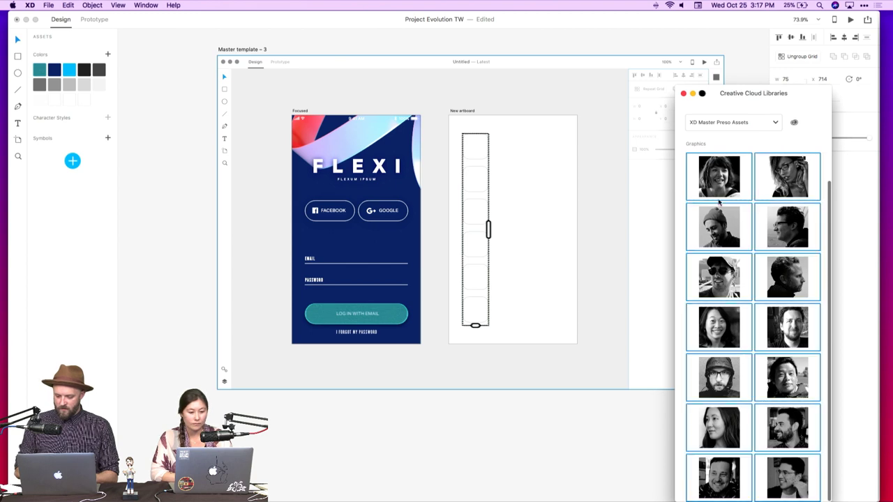
drag(722, 176, 477, 146)
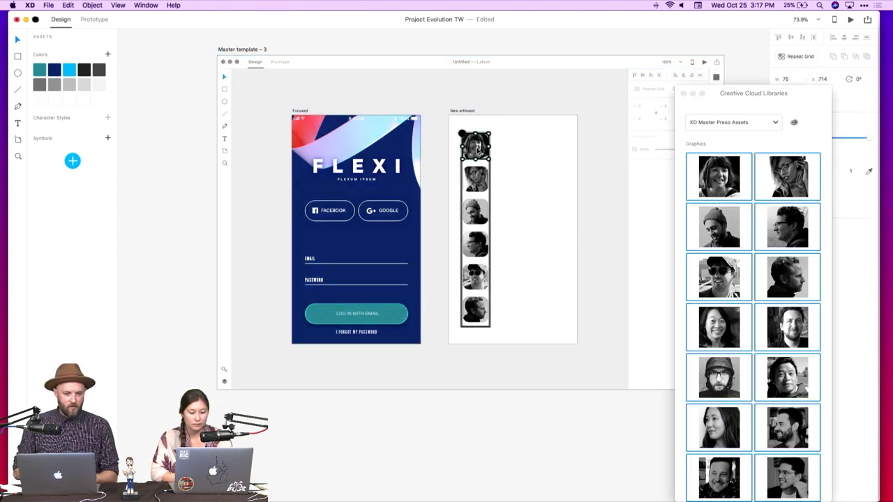
Place the library's first portrait on the lower part of the blank screen in the template above Master template – 3
click(497, 100)
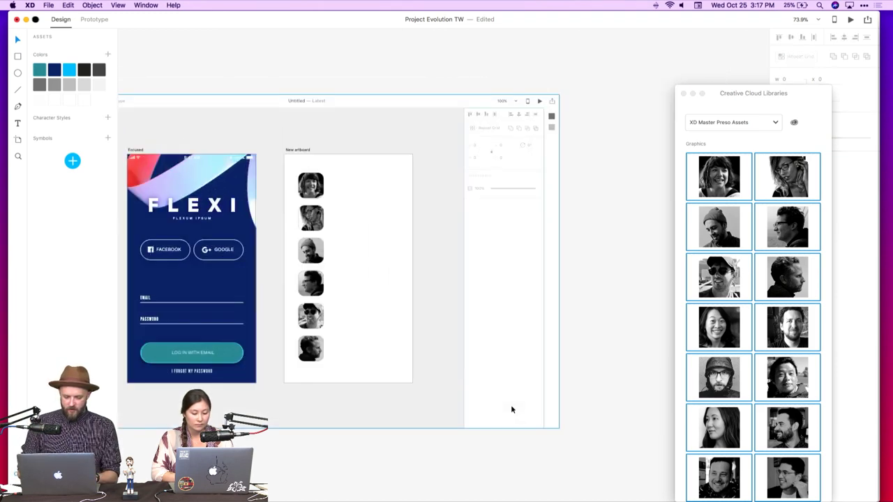
scroll(512, 409, down, 3)
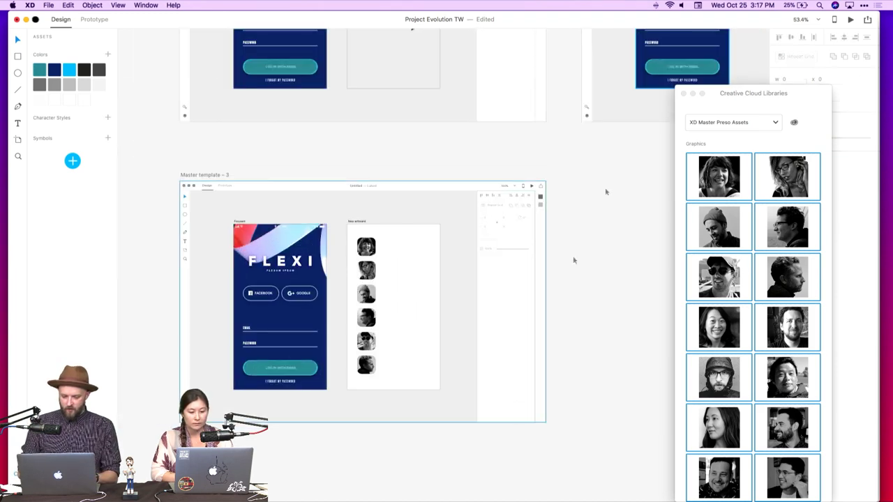
scroll(617, 168, up, 3)
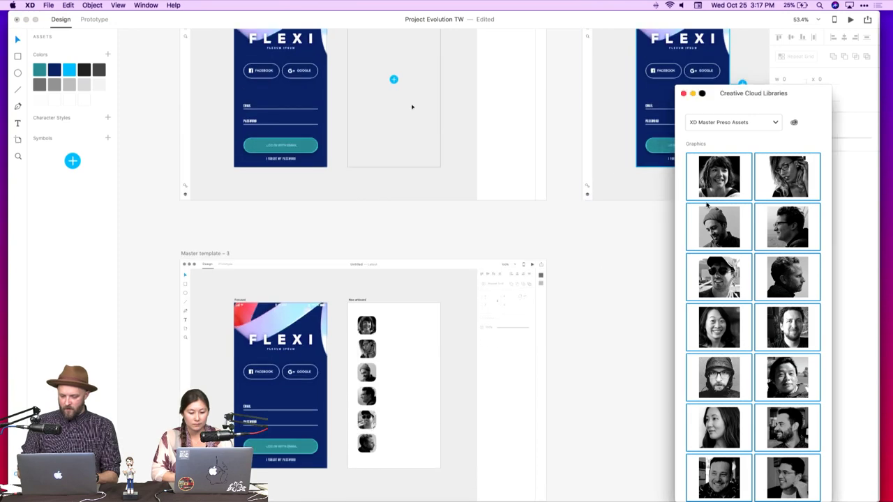
click(735, 196)
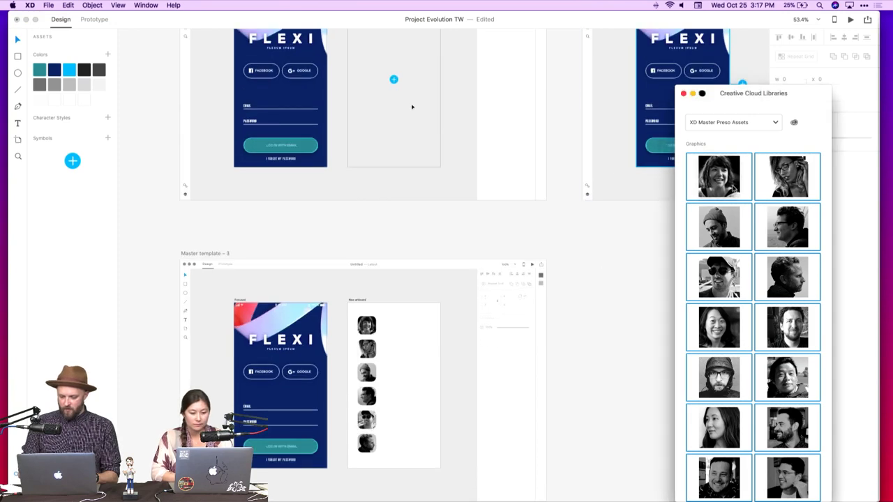
drag(702, 198, 394, 134)
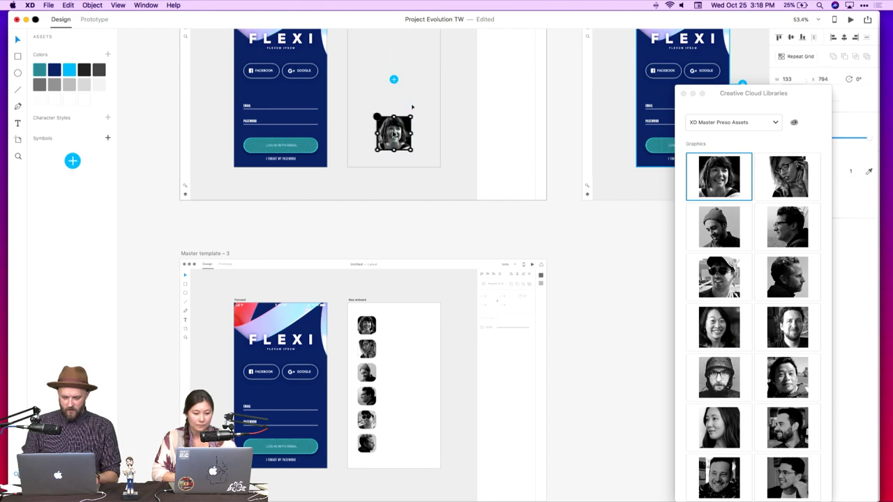
scroll(411, 107, up, 5)
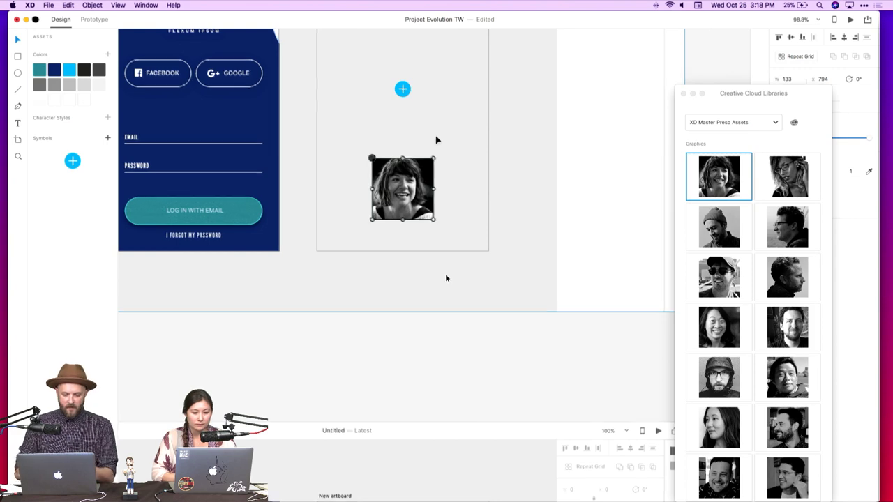
Delete the Repeat Grid of portraits from the New artboard screen in Master template – 3
scroll(446, 277, down, 5)
scroll(429, 373, up, 5)
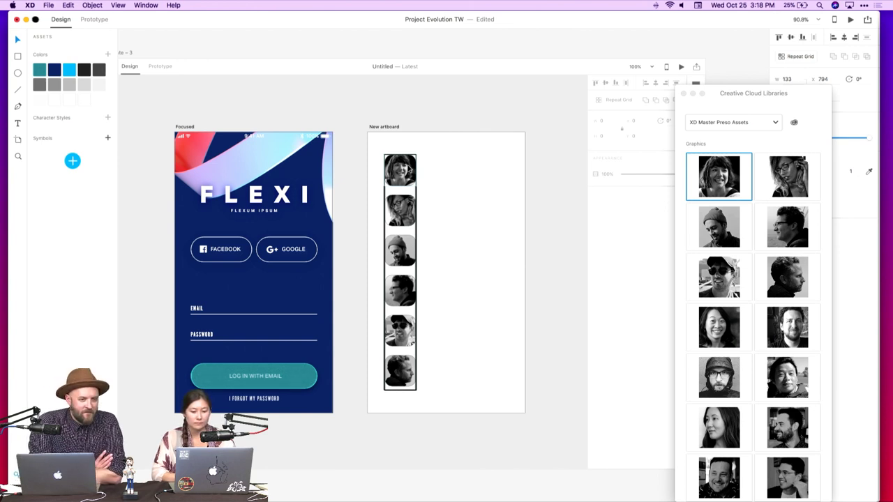
click(394, 162)
key(Delete)
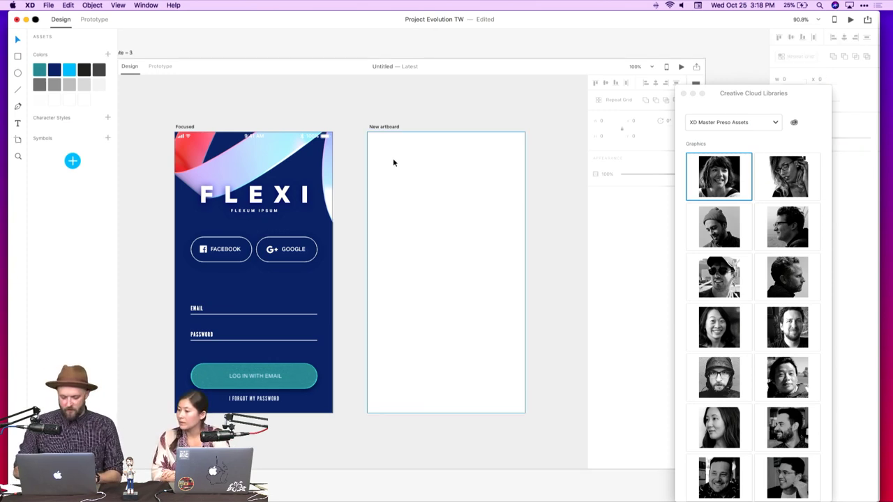
key(super+minus)
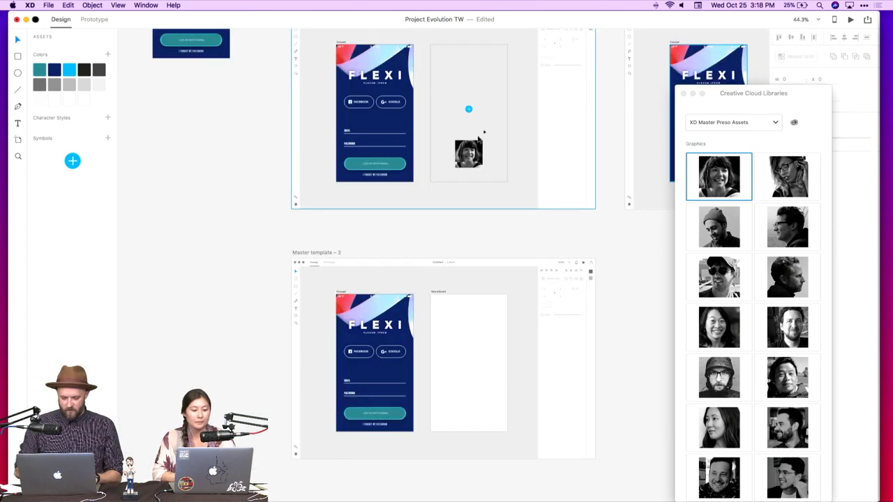
Examine the connected blank screens in Master template – 6, Master template – 12 and Master template – 13
scroll(466, 276, right, 5)
scroll(465, 281, right, 3)
scroll(465, 281, down, 2)
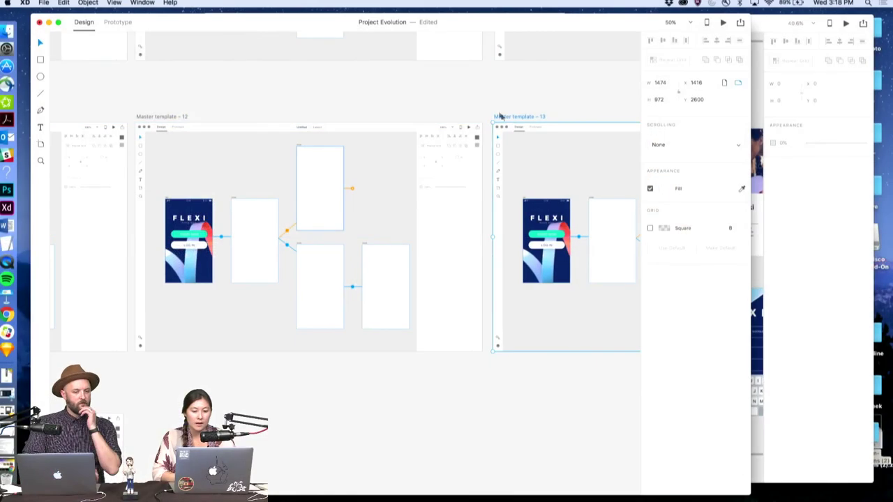
key(z)
alt+click(383, 129)
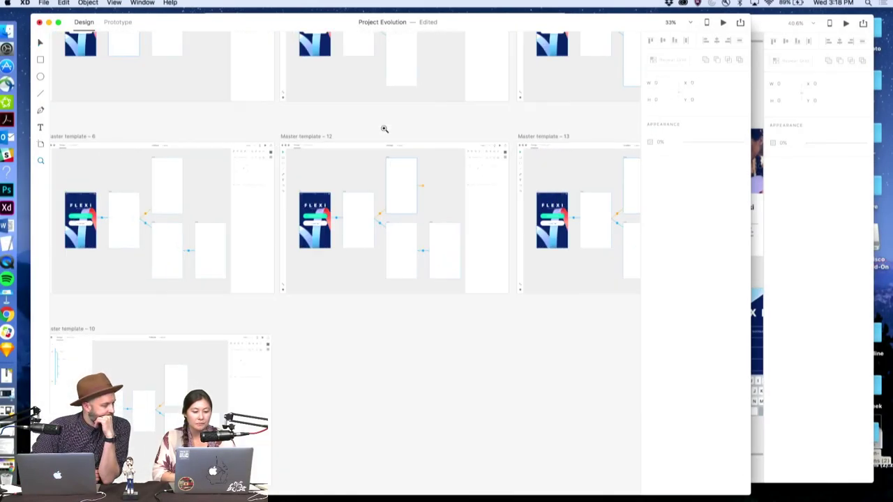
key(v)
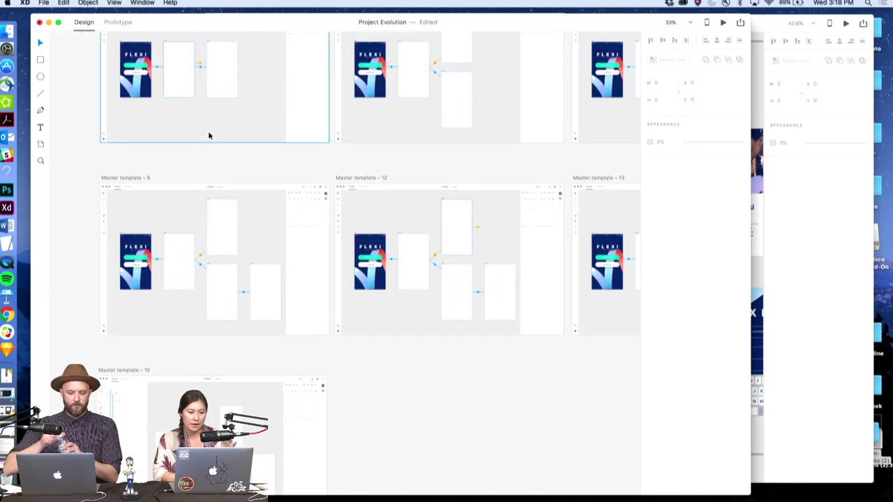
click(141, 179)
key(z)
drag(98, 184, 332, 325)
key(v)
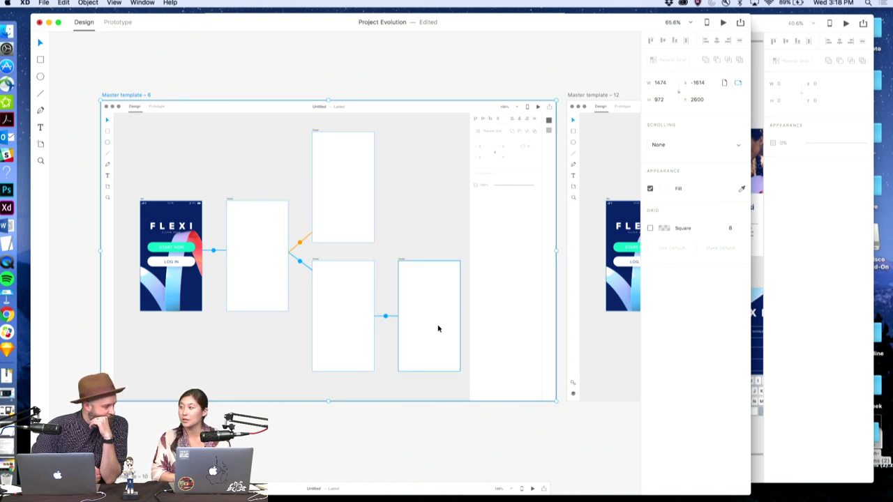
click(352, 213)
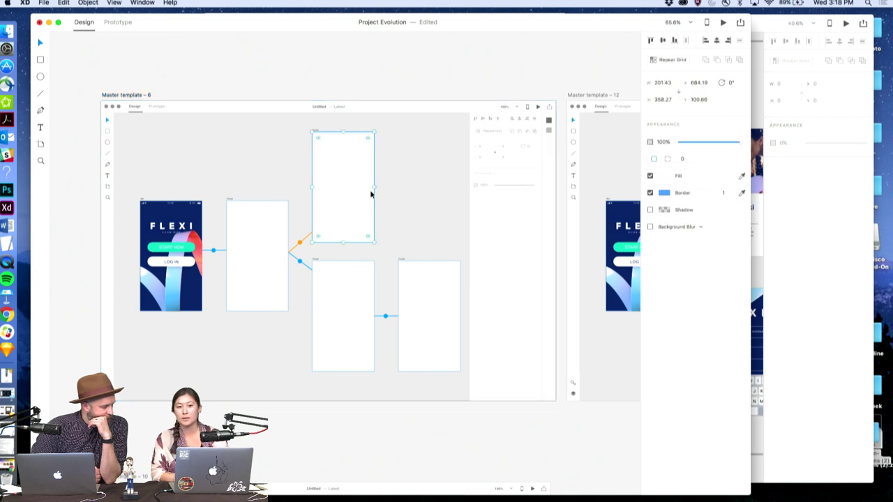
scroll(370, 195, right, 5)
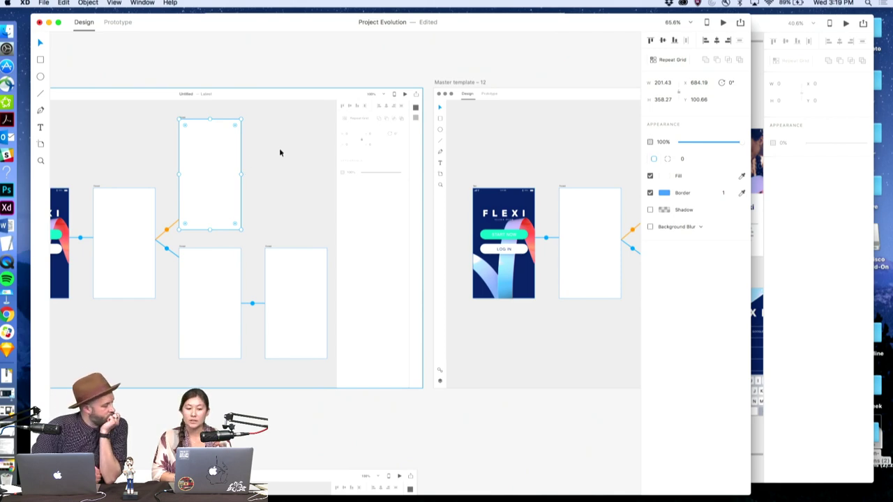
scroll(279, 152, right, 10)
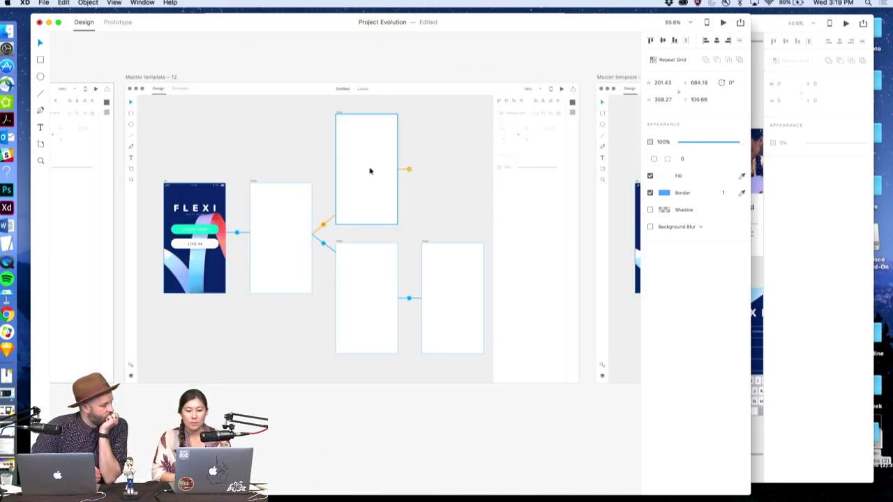
scroll(400, 176, right, 15)
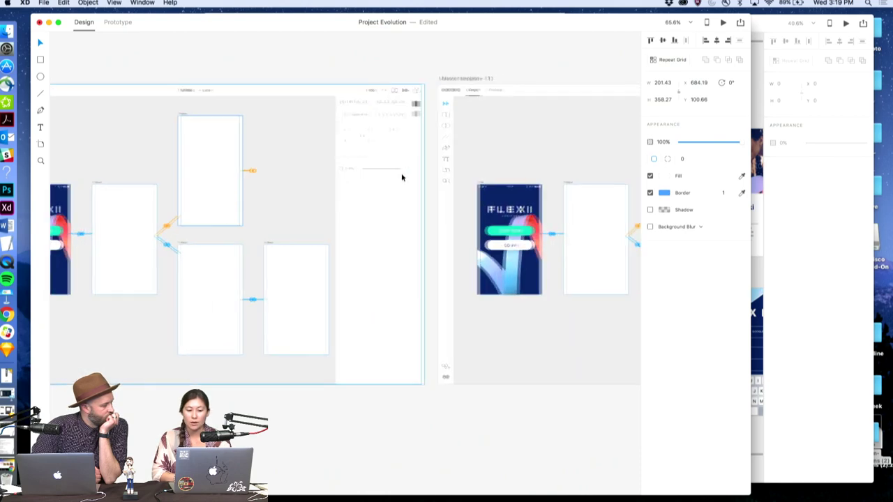
scroll(401, 177, right, 5)
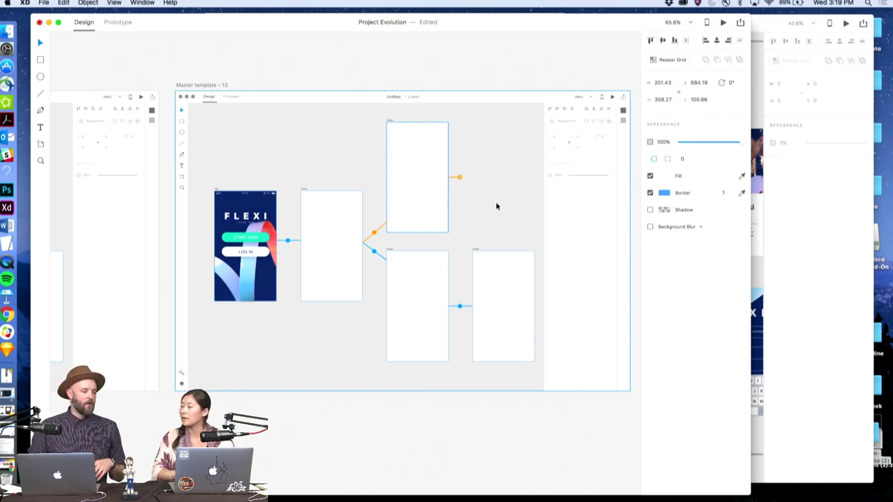
click(496, 74)
key(z)
alt+click(464, 130)
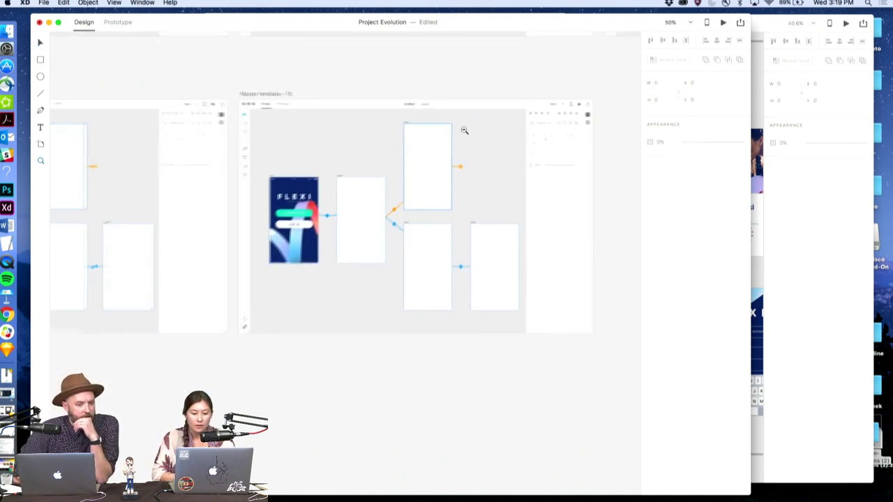
Switch to the Flex Demo 0.63.2 document and look through its branding and mood board for the food photos
click(753, 202)
scroll(670, 110, right, 5)
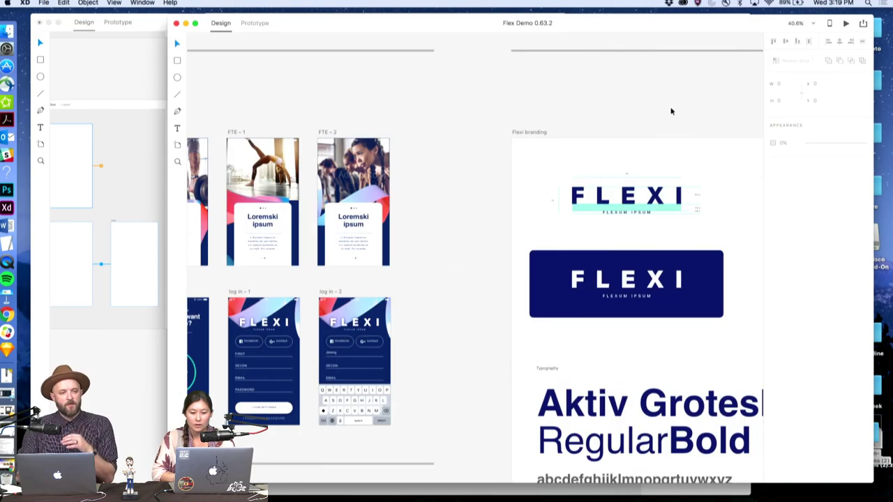
scroll(655, 113, down, 1)
drag(655, 114, 458, 175)
scroll(528, 186, down, 3)
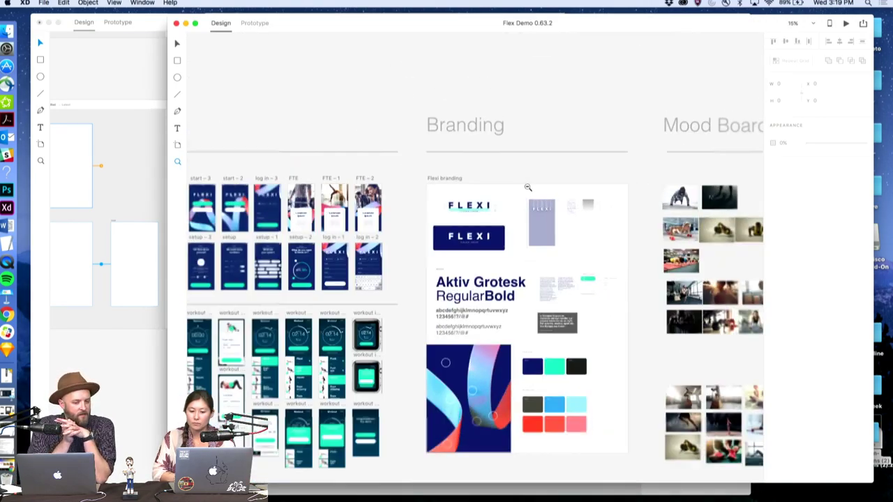
drag(528, 186, 414, 140)
scroll(433, 147, right, 4)
scroll(432, 146, down, 1)
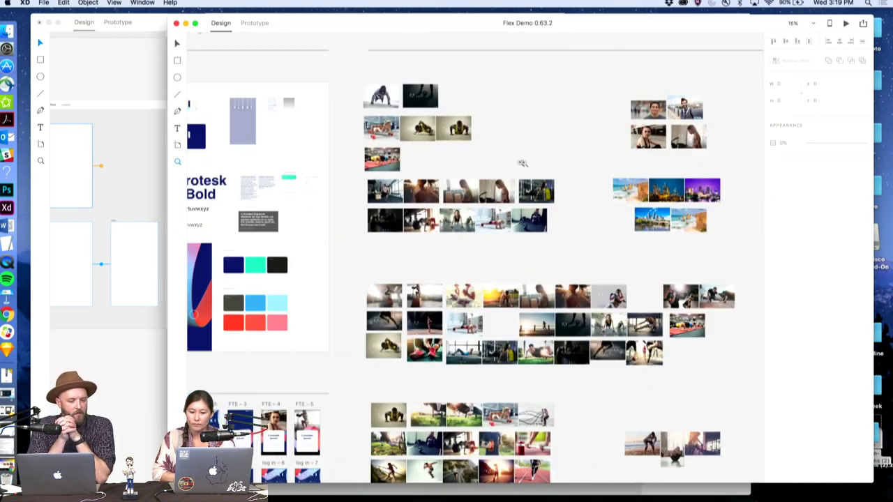
scroll(525, 199, down, 3)
scroll(526, 209, down, 5)
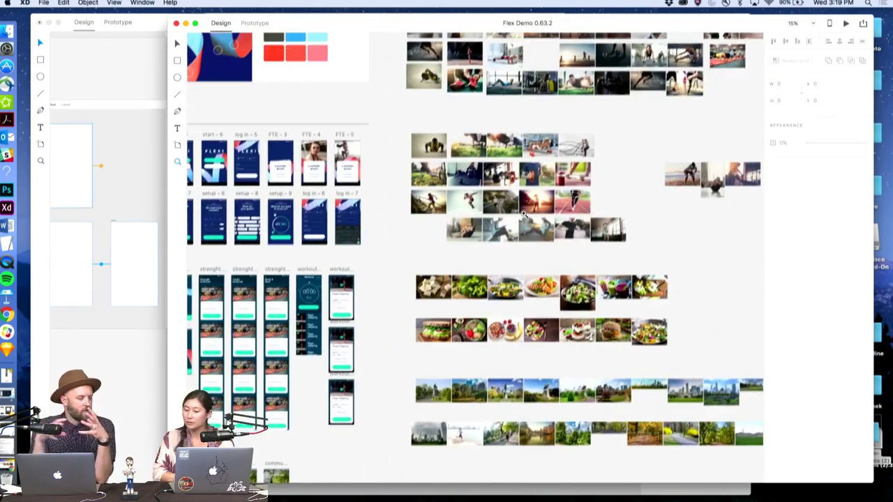
Copy the tofu, broccoli and vegetable stir-fry photos from the mood board into Master template – 13 of Project Evolution
click(479, 306)
key(v)
click(418, 275)
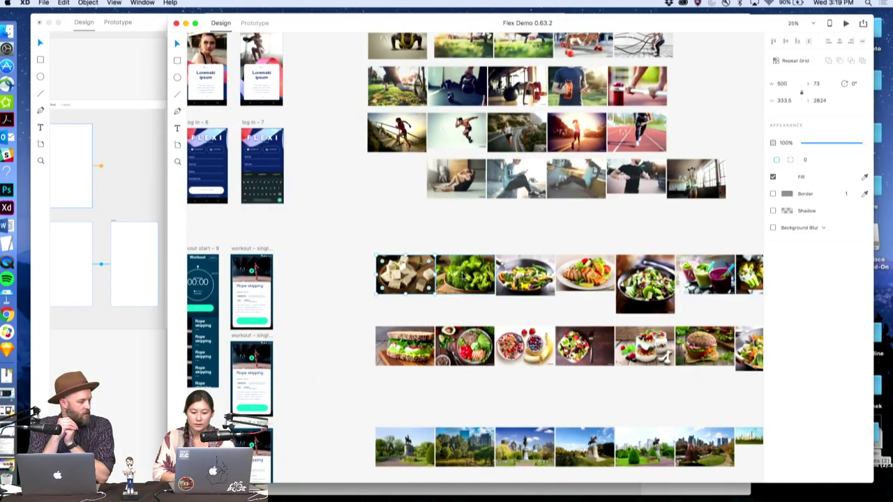
click(445, 230)
click(405, 276)
shift+click(464, 275)
shift+click(524, 277)
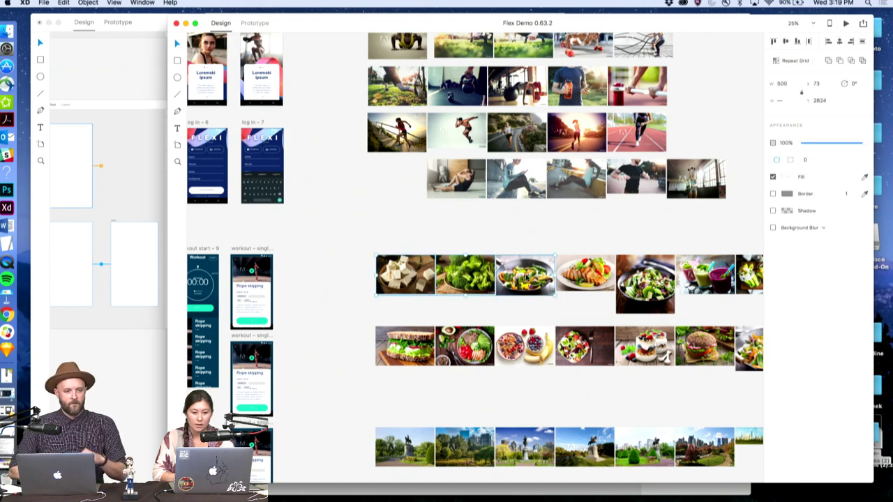
click(113, 72)
scroll(482, 173, up, 3)
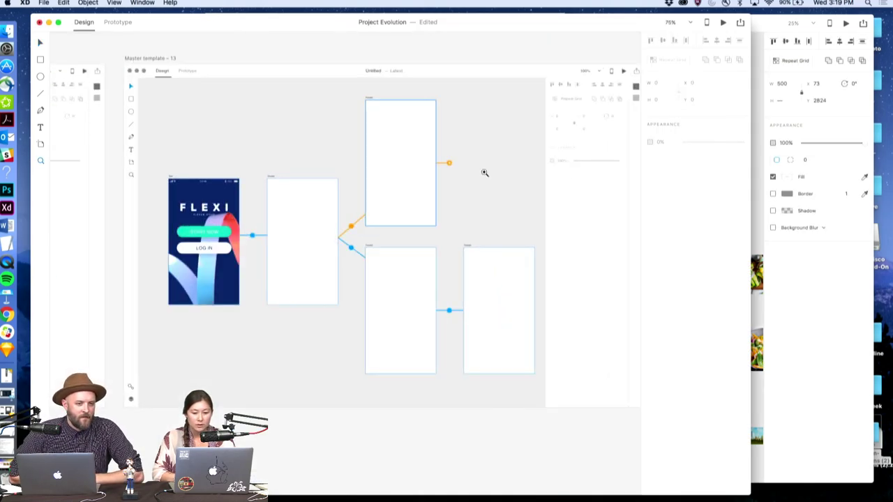
key(super+v)
drag(334, 239, 444, 196)
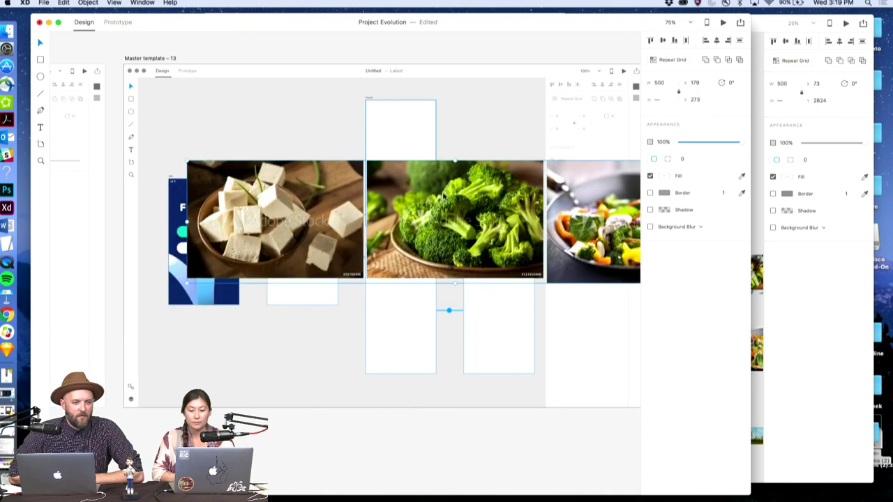
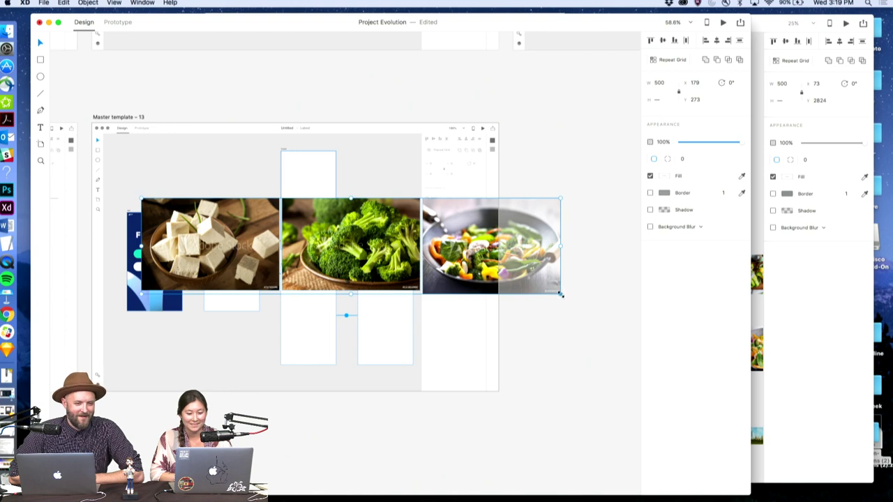
Scale the three food photos down to about 138 wide and pile them on the empty canvas beside Master template – 13
drag(561, 295, 363, 225)
drag(199, 211, 534, 209)
drag(609, 211, 545, 212)
Shift the stir-fry photo so the three food photos overlap in a diagonal stack with it in front
key(z)
click(544, 214)
click(544, 213)
click(538, 211)
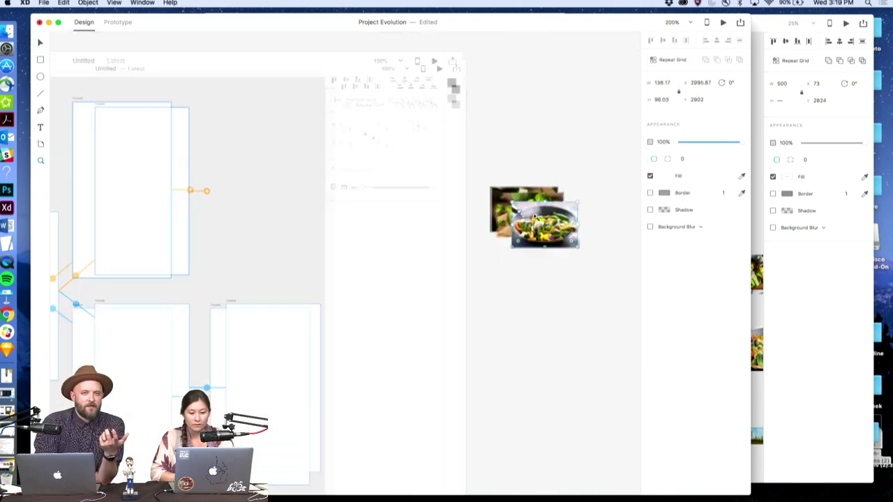
click(520, 206)
drag(512, 205, 515, 206)
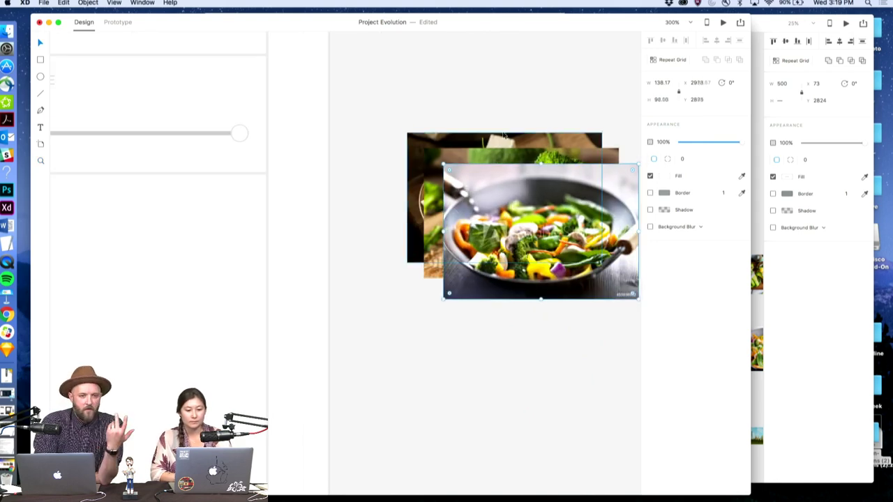
click(503, 104)
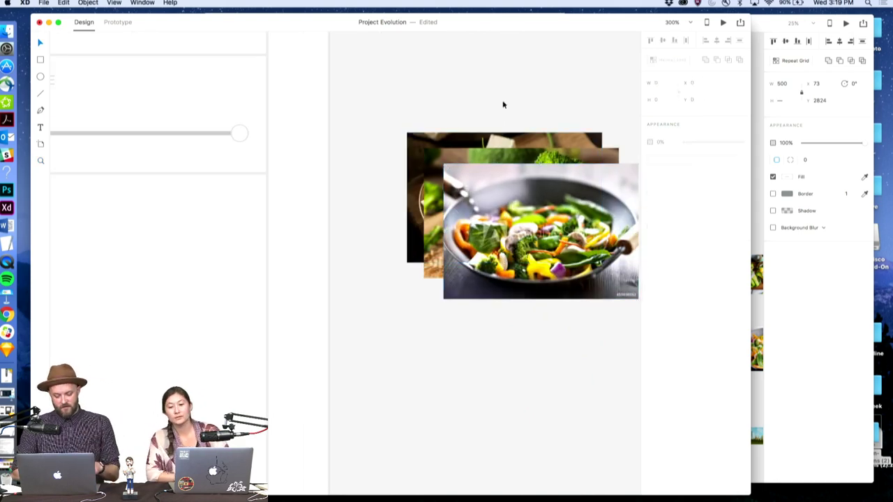
key(super+y)
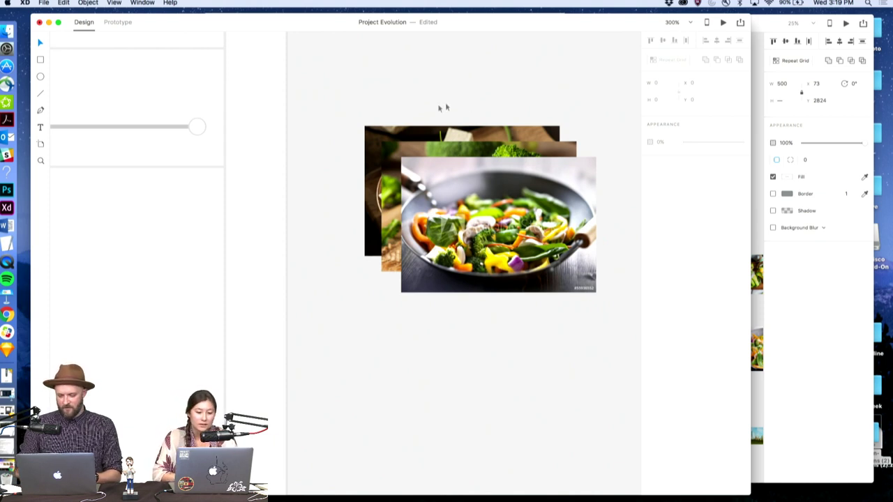
Reposition the broccoli photo slightly right of and below the tofu photo, at about X 2959, Y 2880
drag(419, 155, 404, 146)
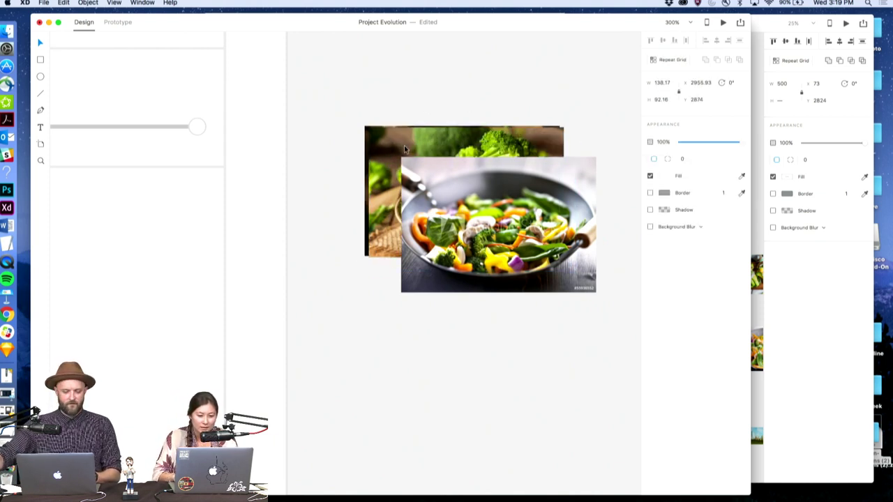
key(Right)
key(Right)
key(Right)
key(Right)
key(Down)
key(Down)
key(Down)
key(Down)
key(Down)
key(Down)
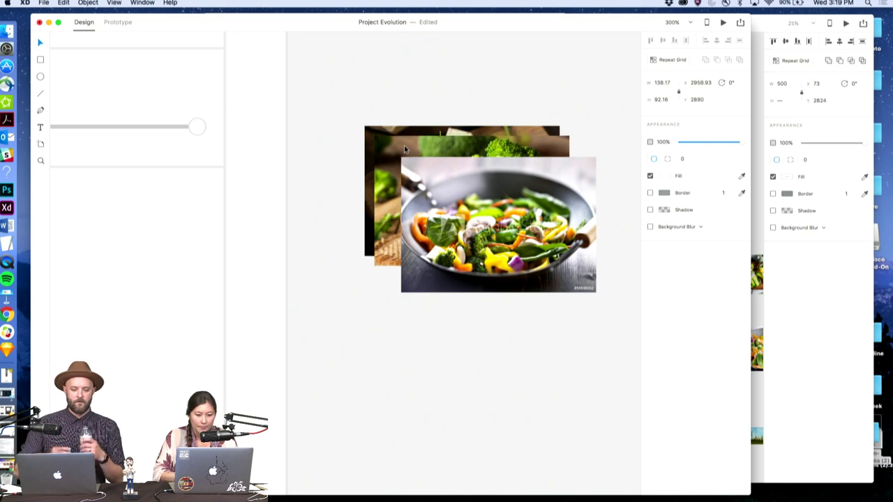
Nudge the stir-fry photo left and up to about X 2967 so it sits tightly over the broccoli photo
click(412, 160)
key(Left)
key(Left)
key(Left)
key(Left)
key(Left)
key(Left)
key(Left)
key(Left)
key(Left)
key(Left)
key(Left)
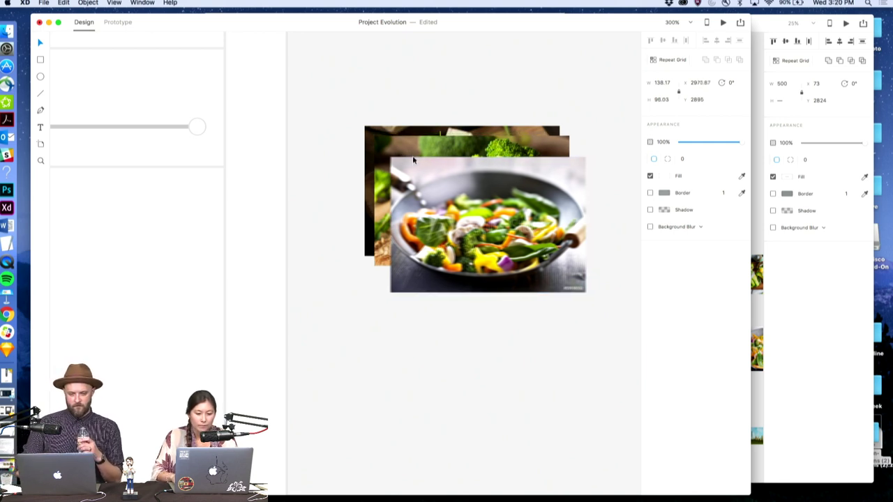
key(Left)
key(Up)
key(Up)
key(Up)
key(Up)
key(Up)
key(Up)
key(Up)
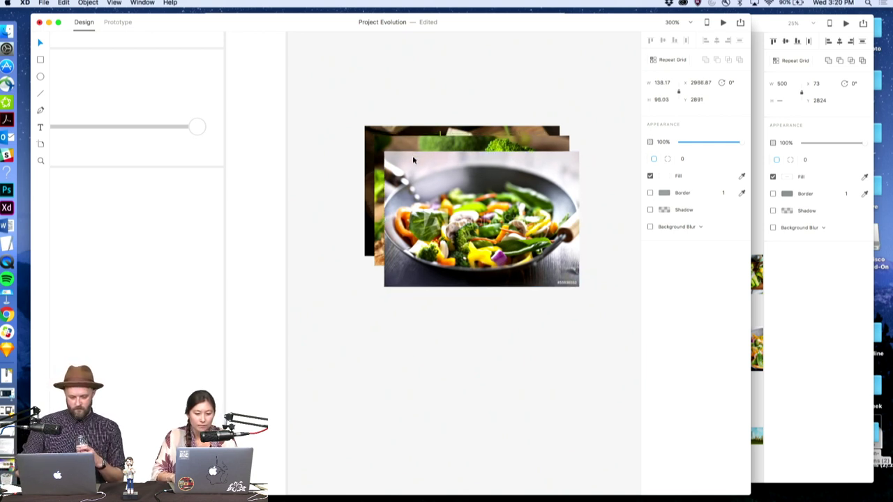
Group the three stacked food photos and place the group on Master template – 13 at about X 1012, Y 149
drag(388, 93, 465, 197)
scroll(471, 204, down, 8)
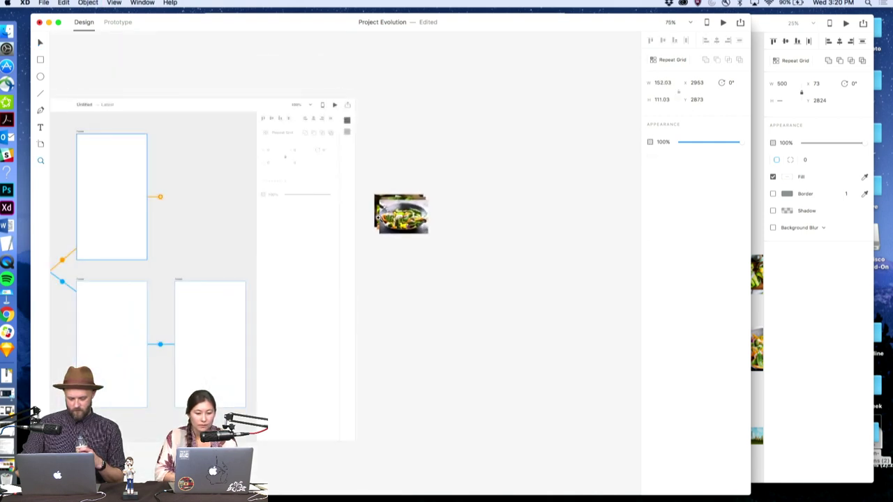
drag(534, 222, 352, 178)
Set the opacity of the grouped food photos to 50%
drag(713, 145, 708, 144)
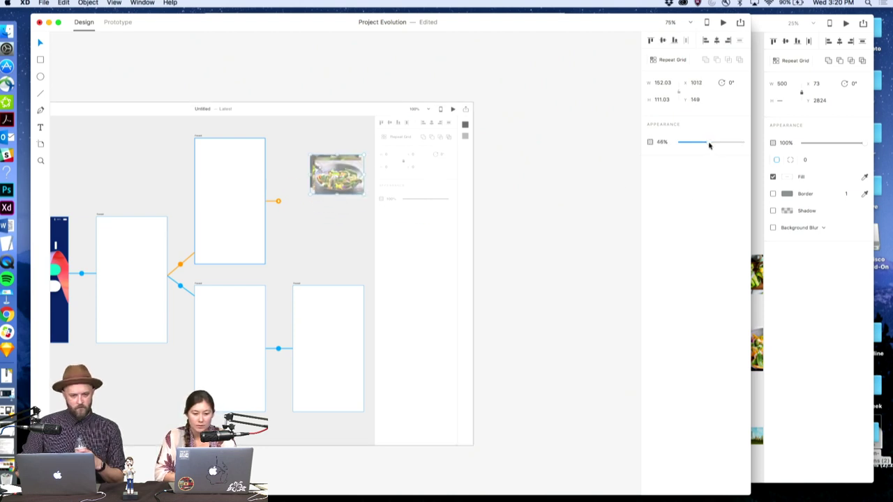
click(646, 143)
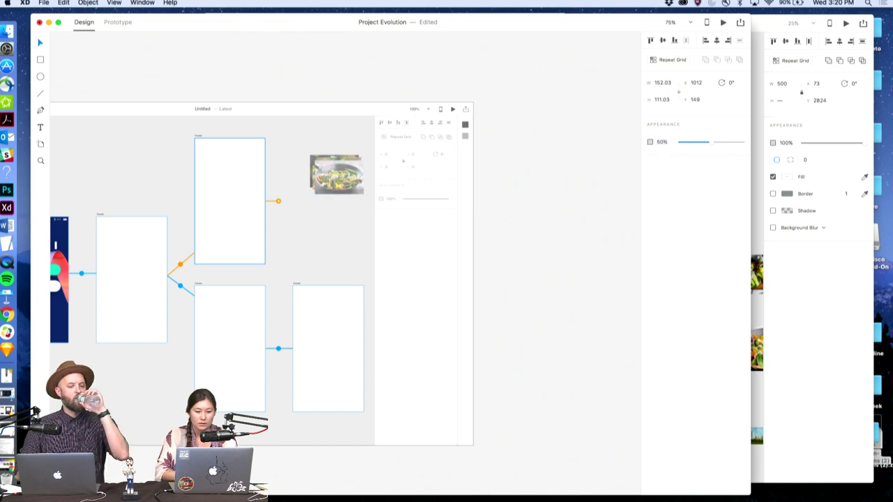
click(534, 172)
Duplicate the Master template – 13 artboard alongside the original
scroll(534, 171, left, 5)
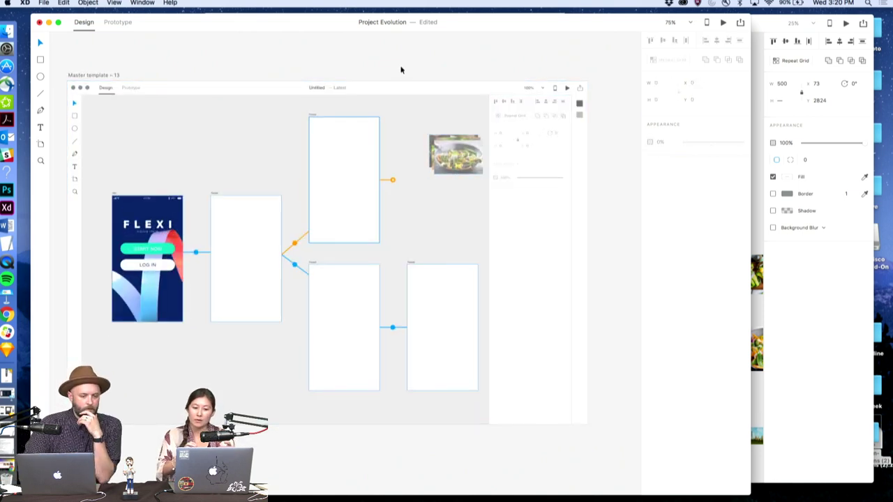
scroll(101, 77, down, 3)
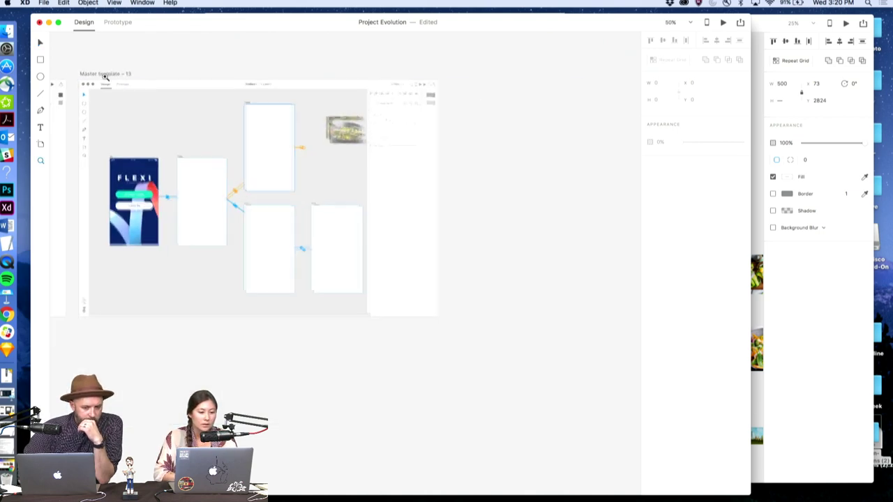
drag(101, 75, 461, 73)
click(453, 46)
scroll(588, 144, right, 5)
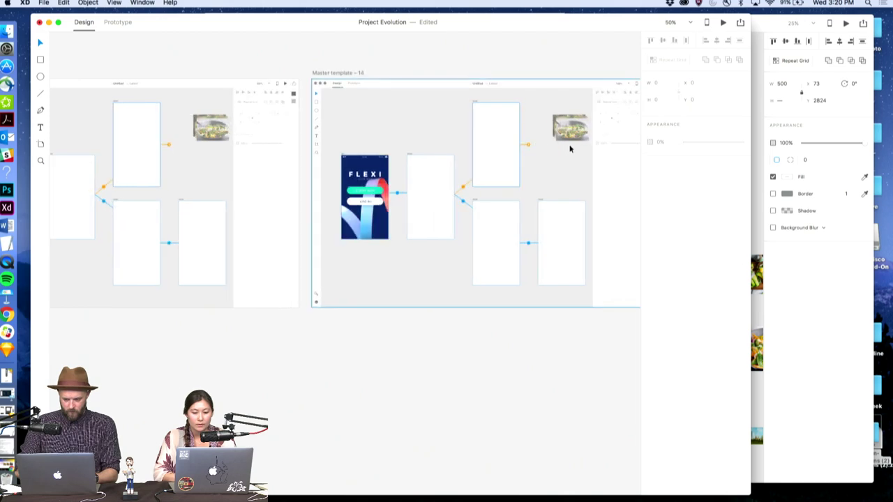
Move the duplicate's photo stack to the end of the upper orange connector, at X 919, Y 238, keeping 50% opacity
key(z)
click(567, 152)
click(567, 152)
drag(579, 90, 470, 155)
mouse_move(709, 145)
mouse_down()
mouse_move(730, 144)
mouse_move(696, 142)
mouse_up()
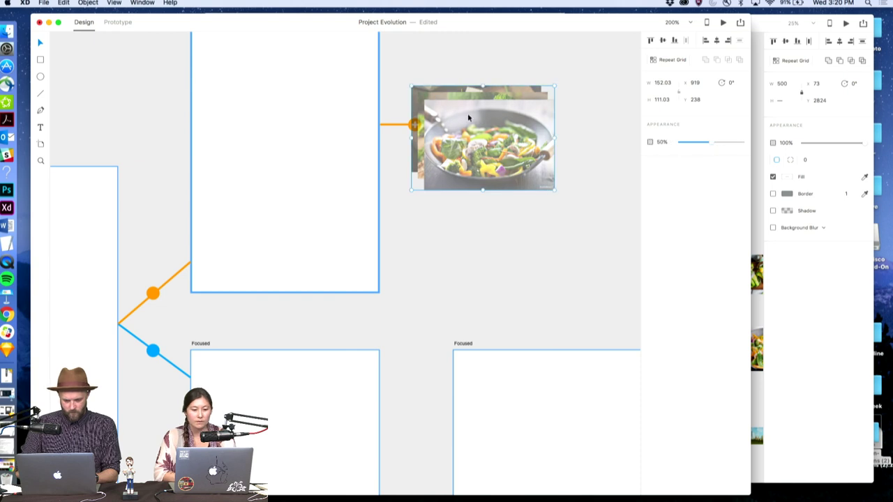
click(461, 215)
Enlarge the orange plus circle at the end of the upper connector to about 21 by 21
key(z)
click(409, 135)
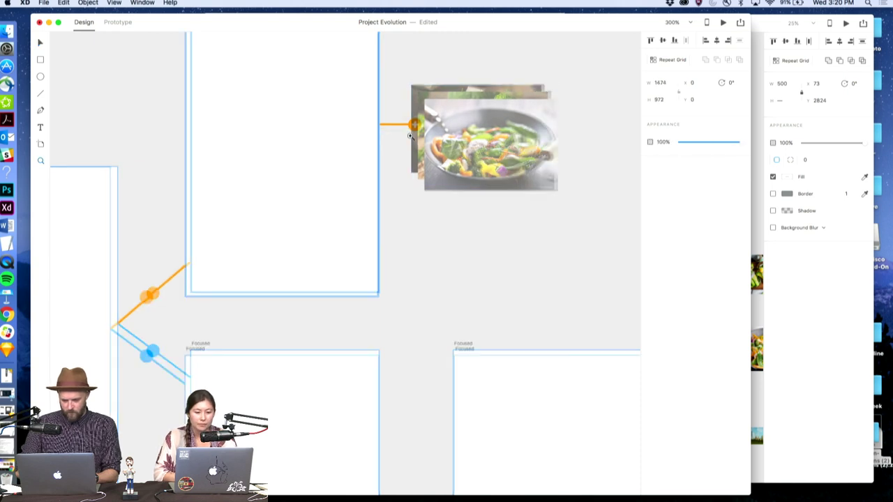
click(410, 135)
key(v)
click(413, 120)
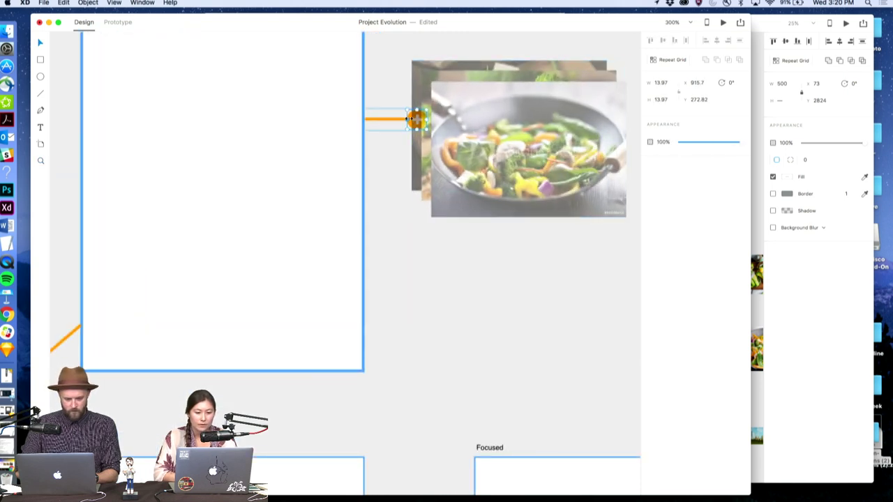
drag(424, 112, 434, 103)
key(z)
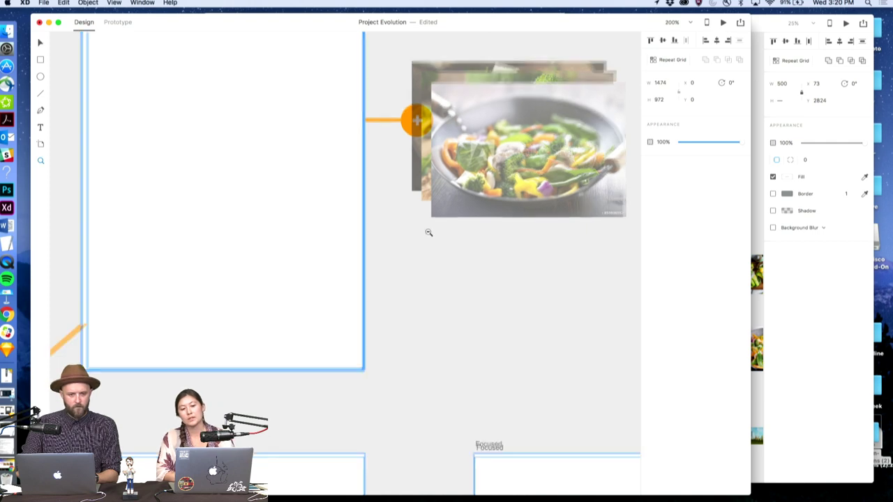
alt+click(424, 231)
click(411, 166)
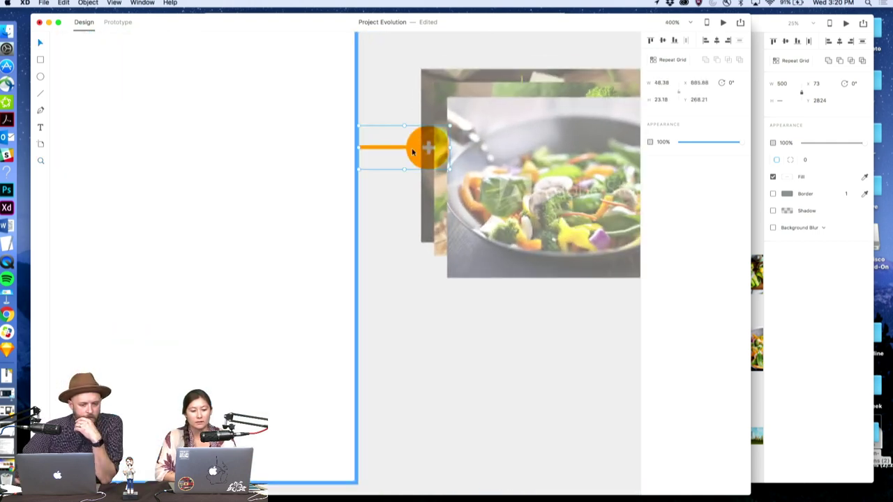
drag(450, 125, 447, 129)
click(379, 241)
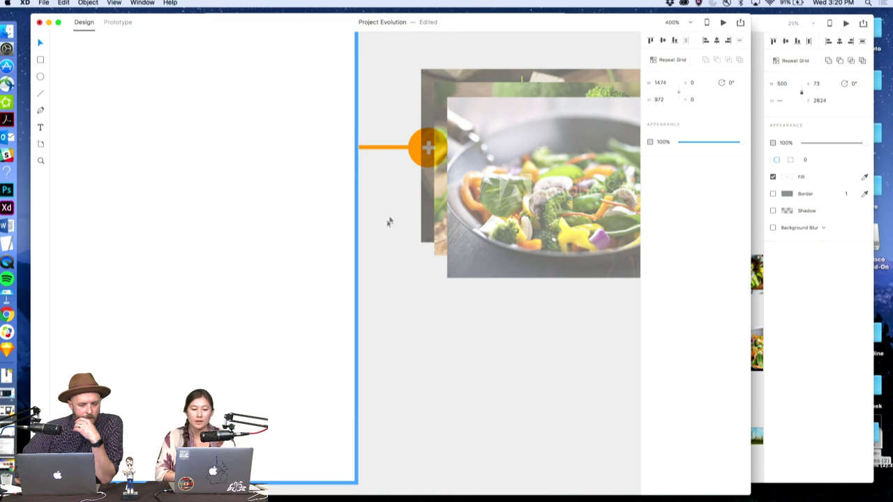
Draw a 152 by 111 rectangle around the photo stack at X 919, Y 238, and remove its fill
key(z)
key(super+1)
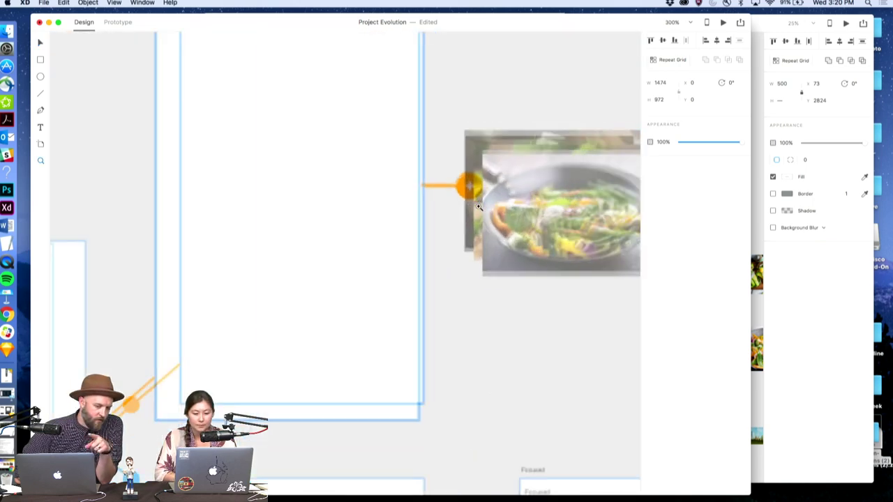
click(477, 207)
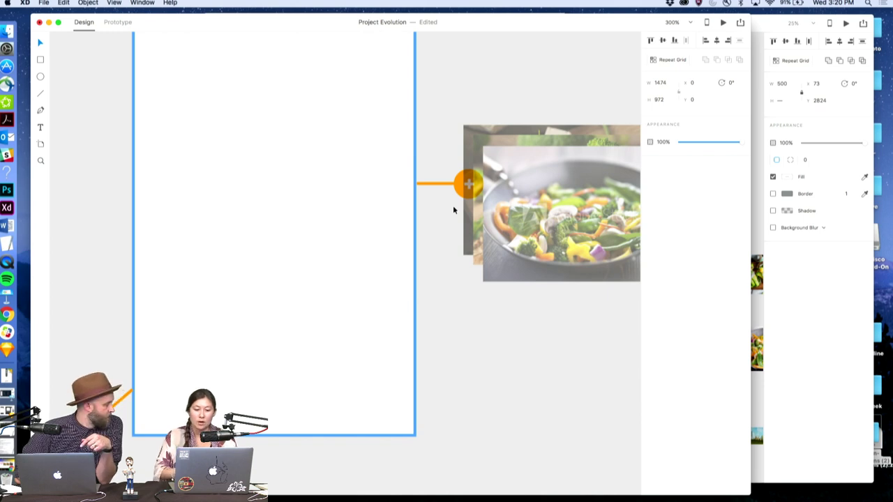
scroll(453, 205, right, 5)
scroll(459, 206, right, 1)
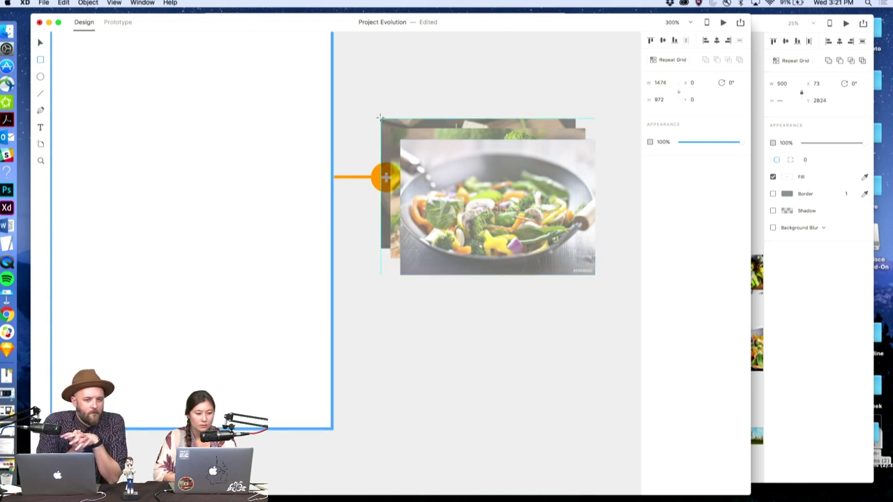
drag(380, 117, 594, 274)
click(649, 176)
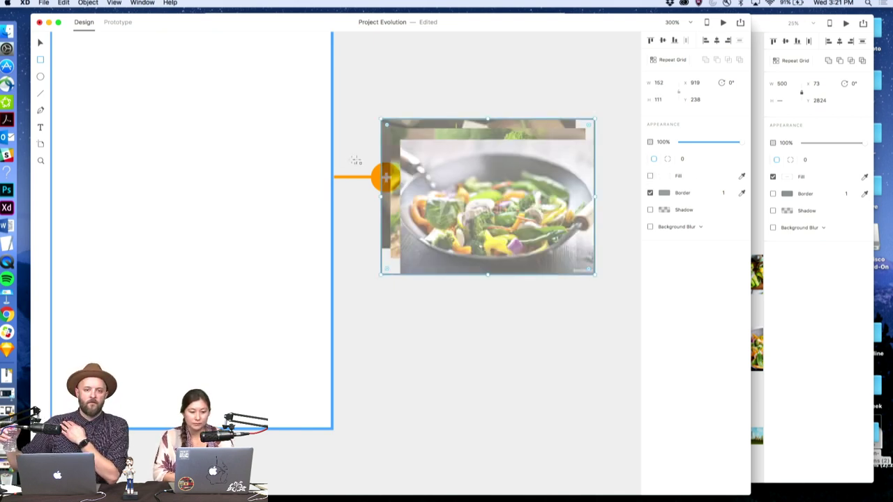
Set the border colour of the rectangle around the photos to the connector's orange, #FF9300
click(357, 177)
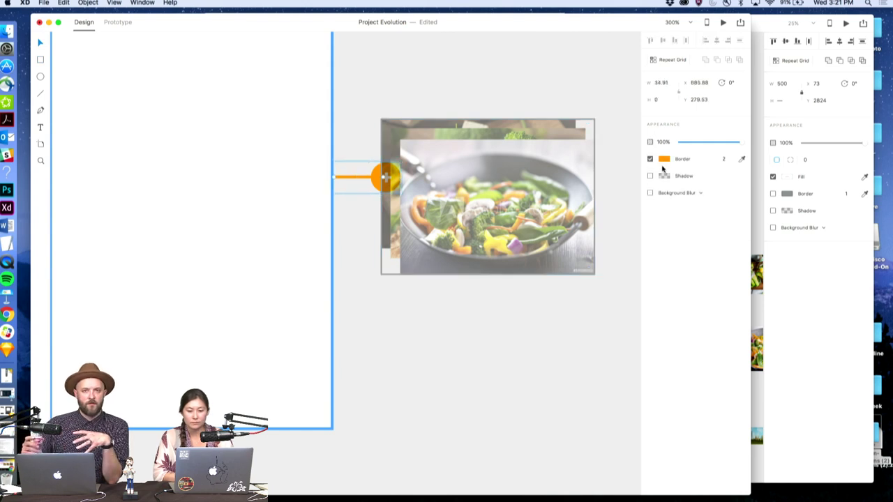
click(665, 159)
click(487, 121)
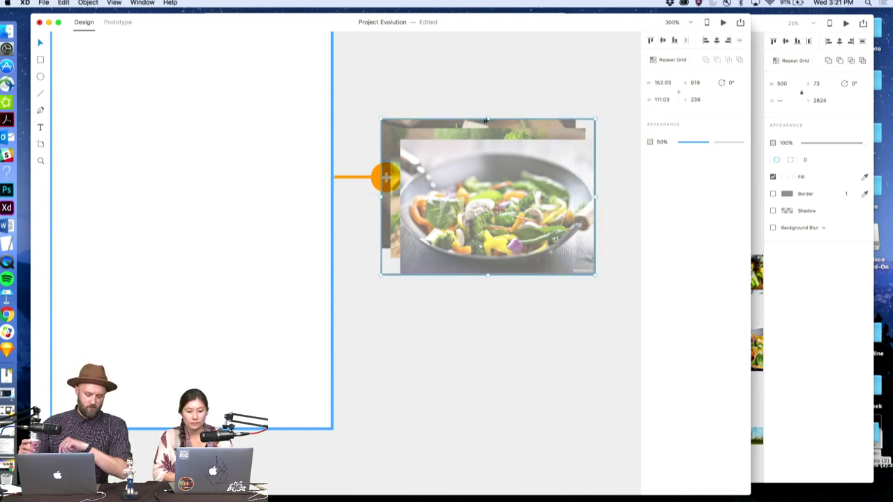
click(594, 132)
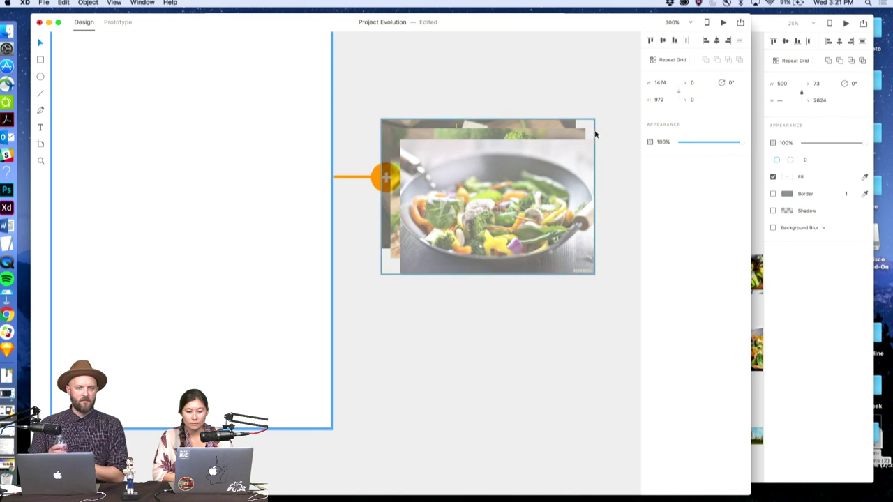
click(662, 194)
click(632, 143)
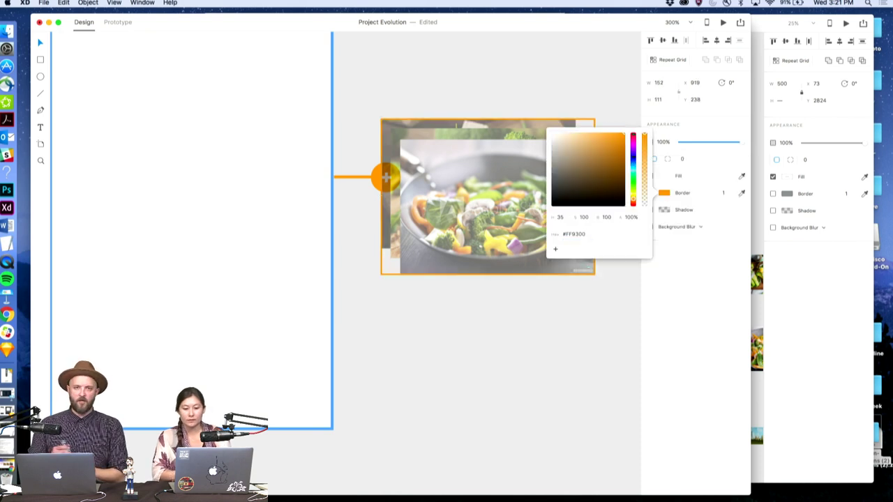
click(609, 96)
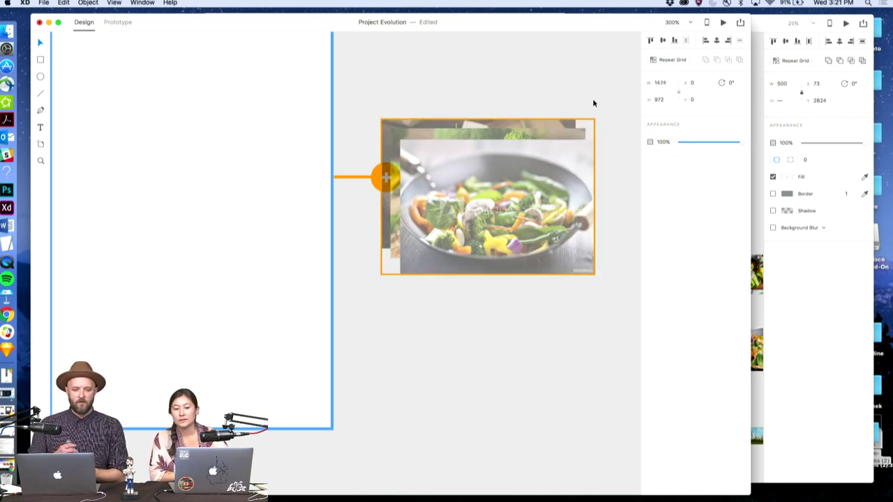
Delete the orange plus circle where the upper connector meets the photo stack
key(z)
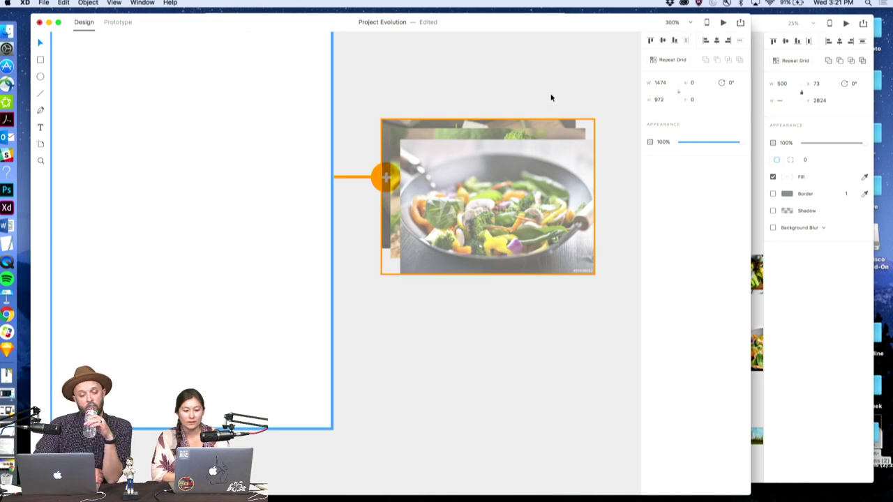
alt+click(482, 131)
alt+click(488, 129)
alt+click(499, 128)
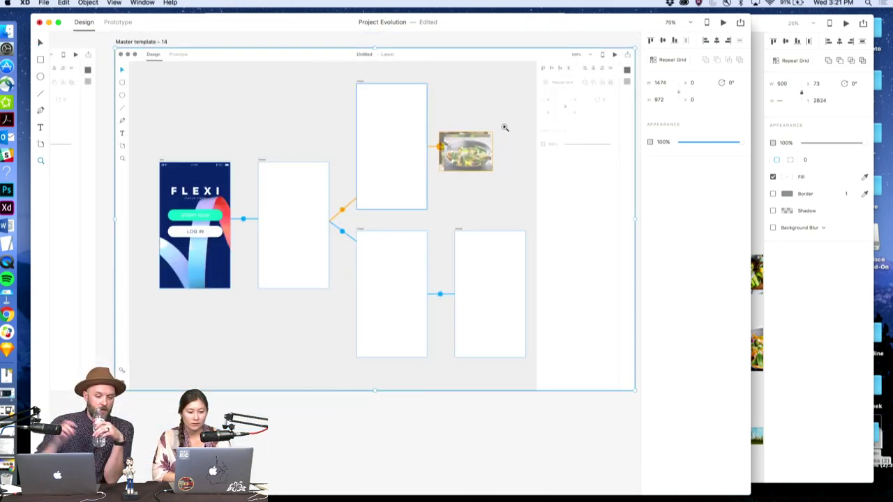
click(461, 143)
click(461, 143)
click(461, 143)
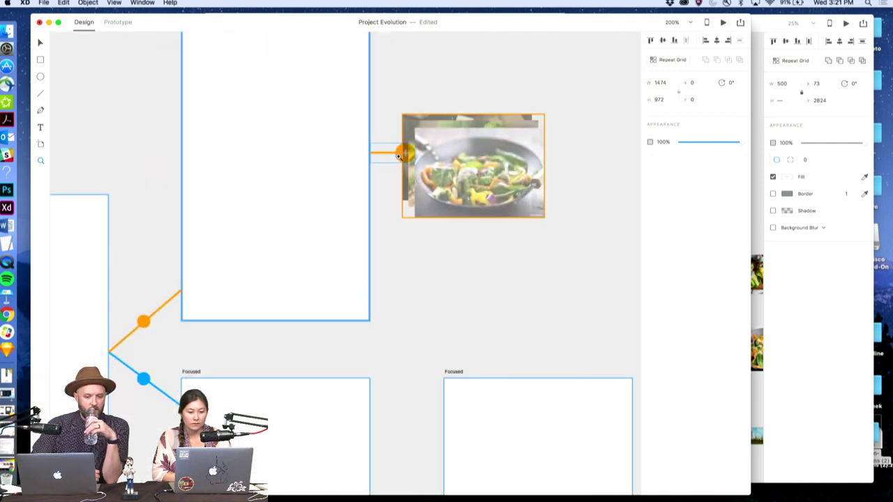
click(398, 156)
key(v)
click(399, 152)
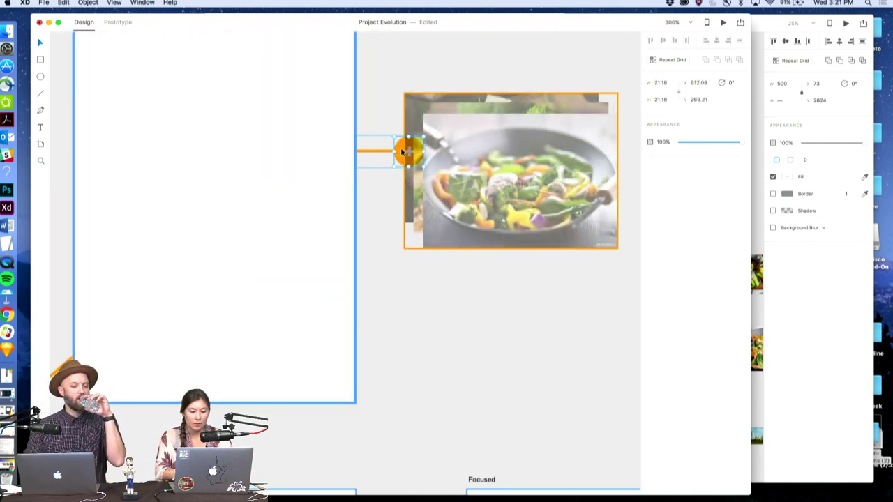
key(Delete)
click(400, 151)
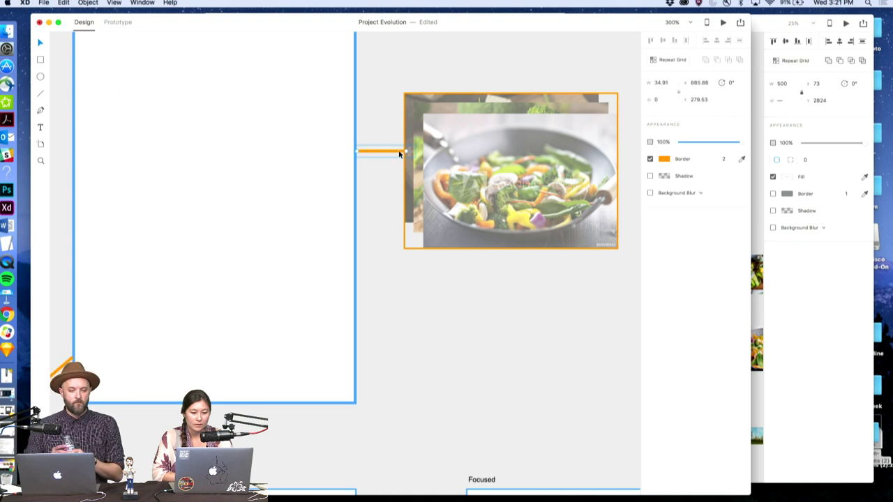
click(410, 148)
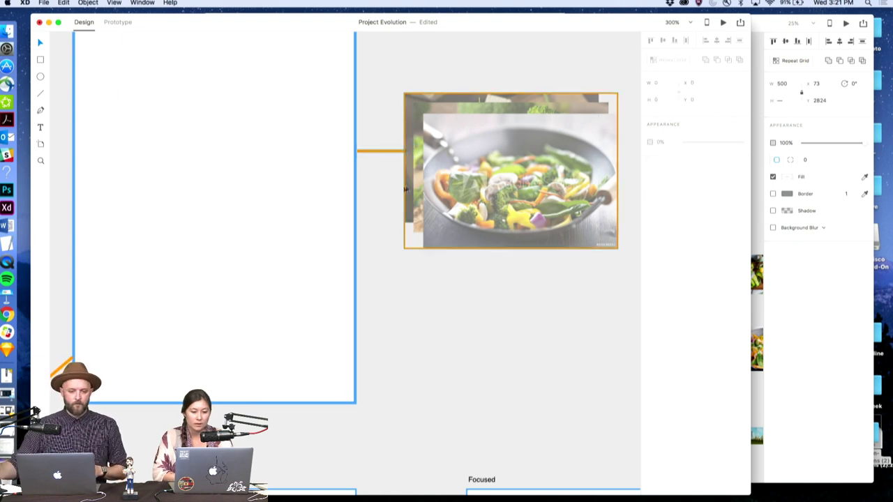
key(Escape)
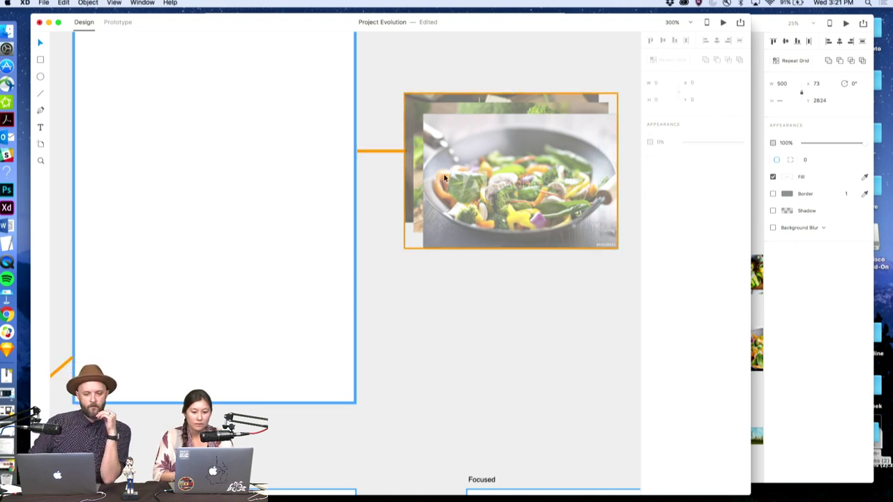
Nudge the photo stack slightly right within its orange frame, to X 920
key(z)
alt+click(444, 178)
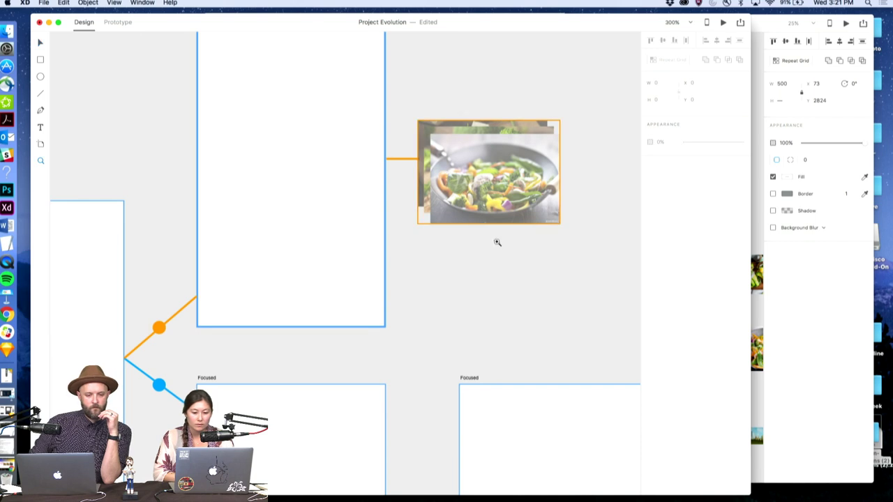
click(497, 242)
click(493, 215)
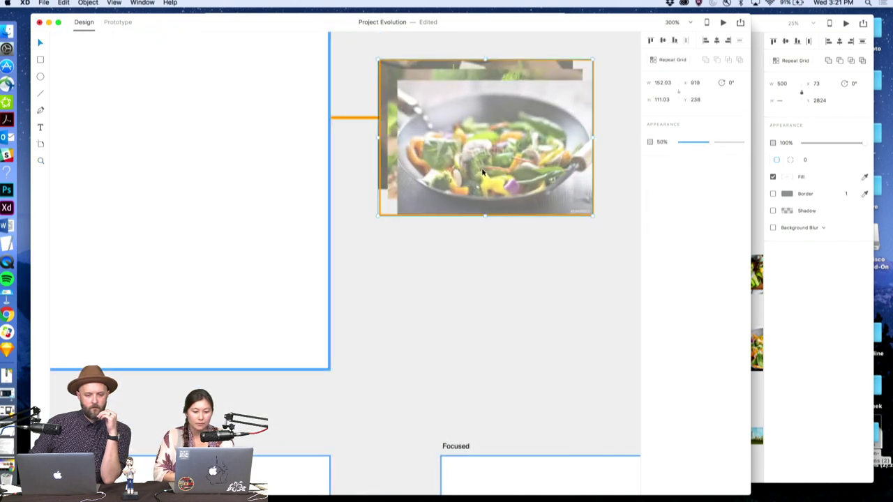
key(Right)
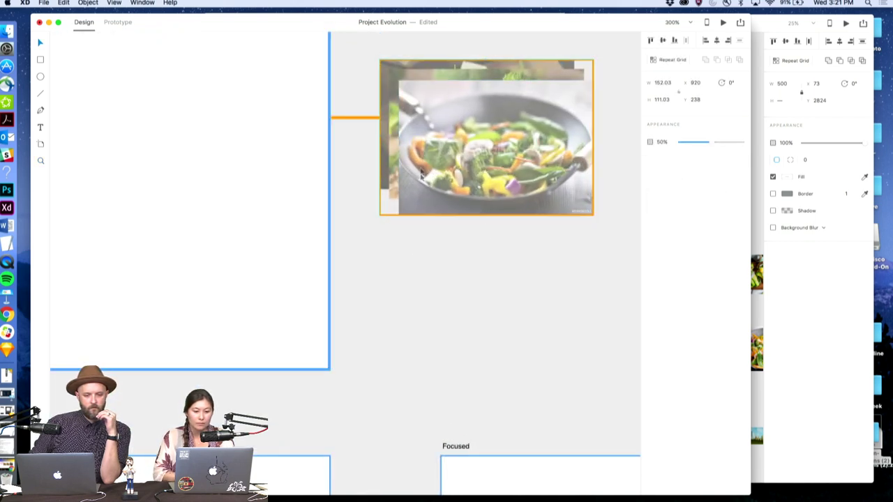
double_click(424, 199)
scroll(428, 206, down, 10)
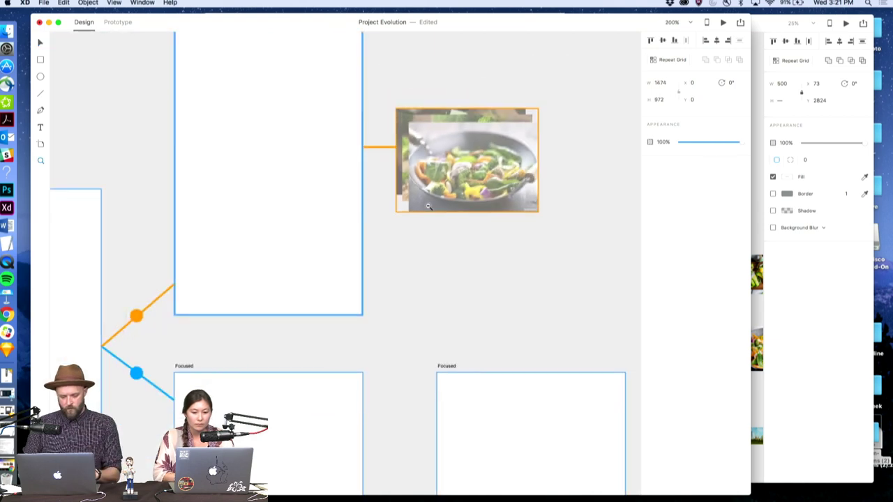
click(402, 143)
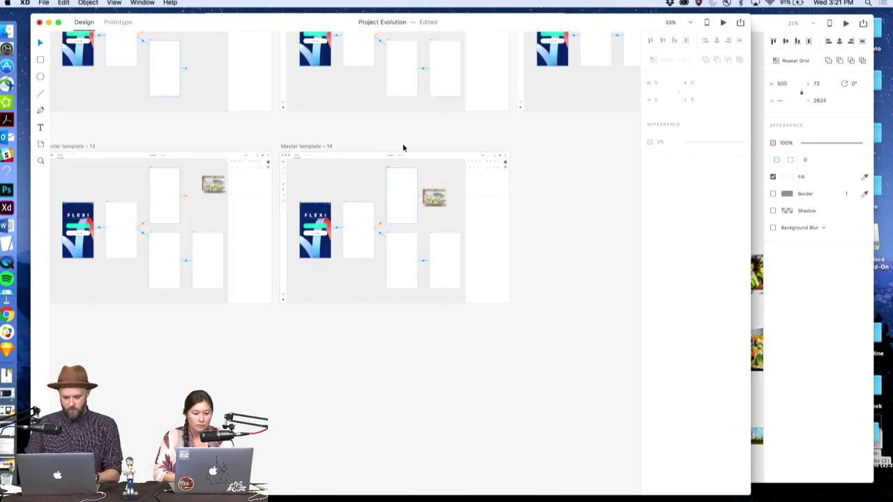
Set the border width of the orange rectangle around the photo stack in Master template – 14 to 2
scroll(403, 143, left, 5)
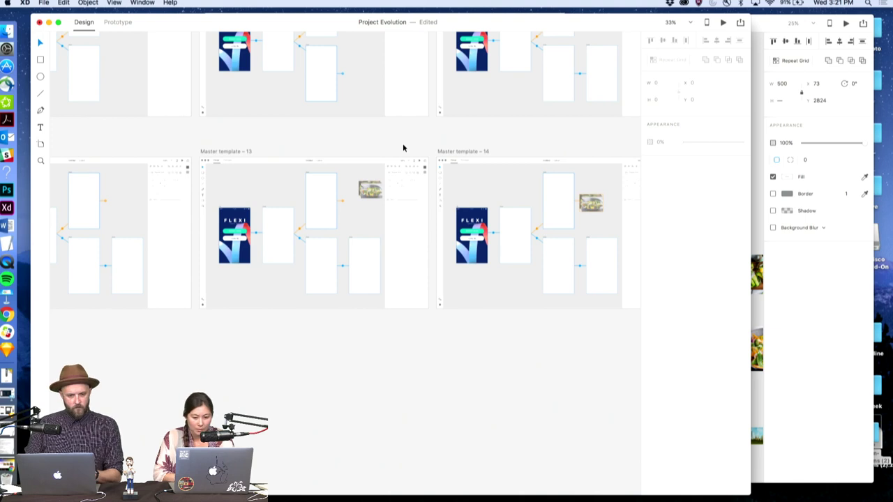
scroll(403, 143, right, 5)
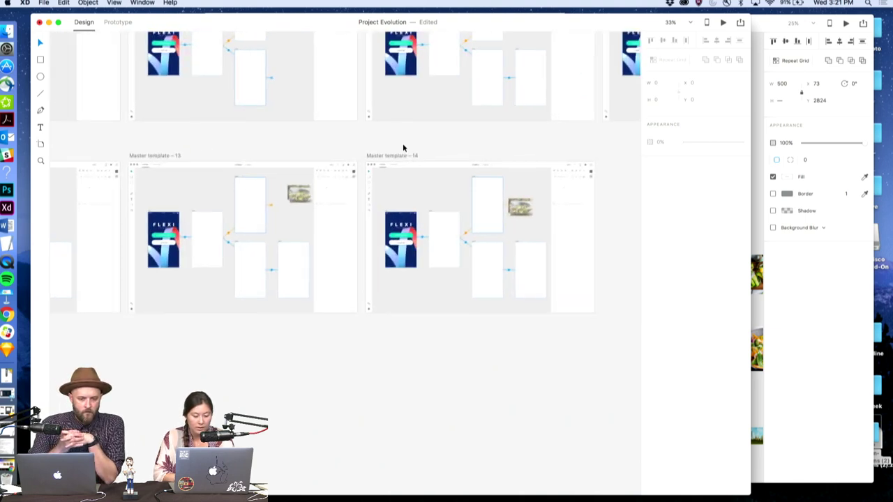
scroll(402, 143, left, 1)
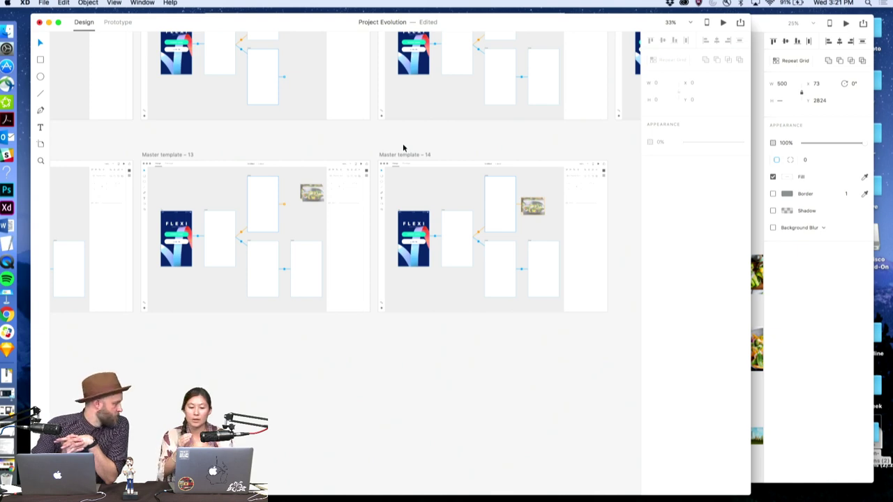
key(z)
click(539, 210)
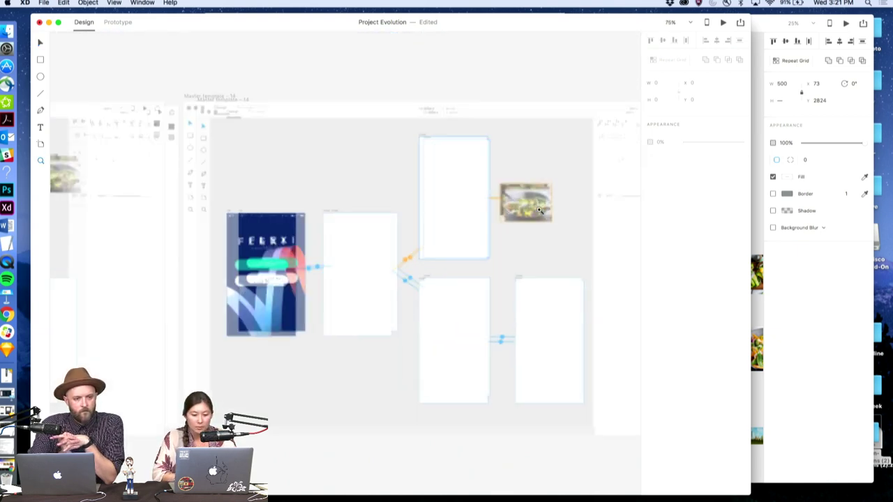
click(539, 210)
click(501, 182)
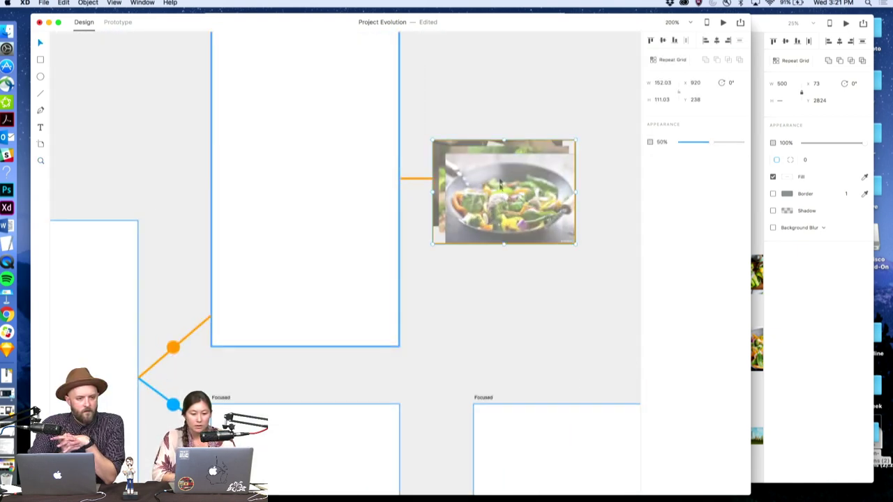
double_click(565, 170)
key(Escape)
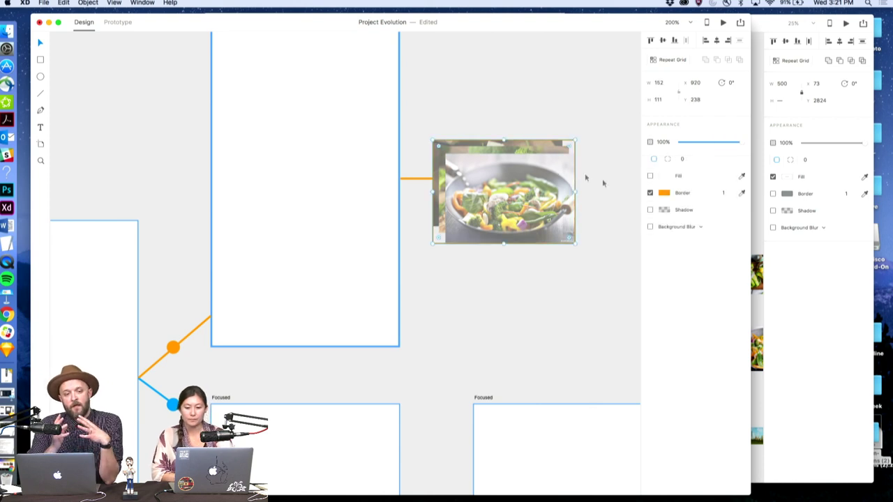
click(724, 194)
text(2)
text(1)
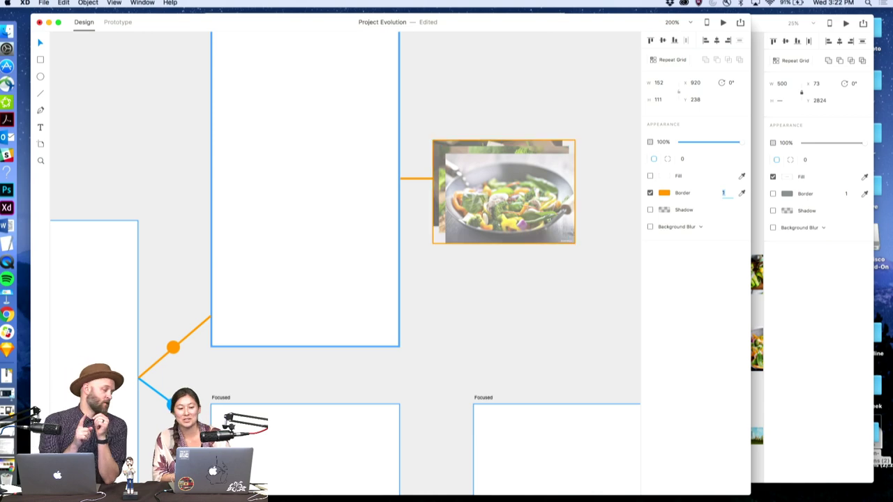
click(562, 238)
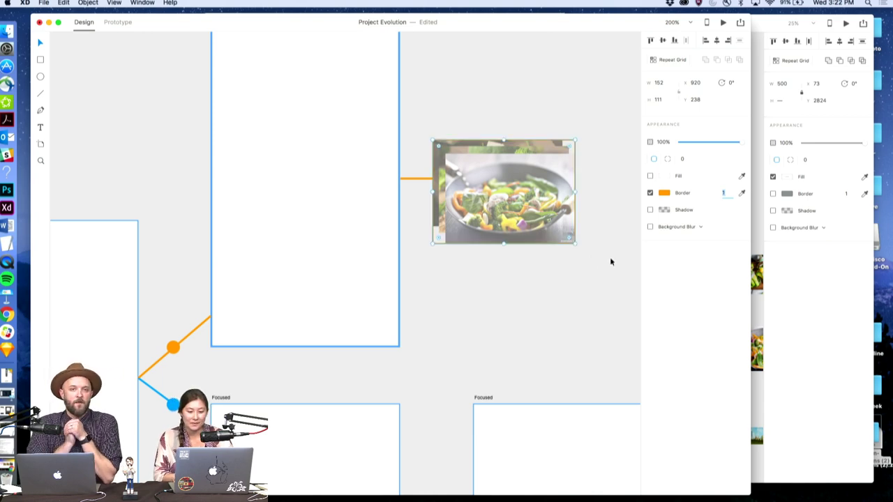
click(605, 262)
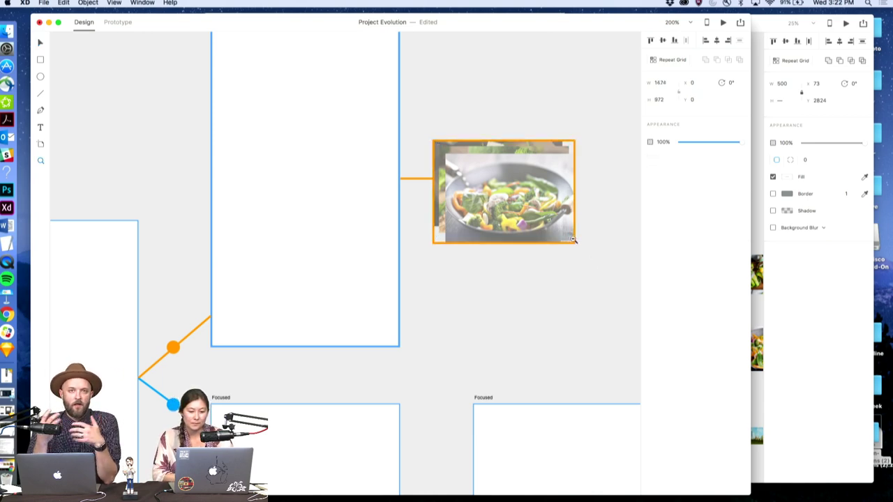
Move the framed photo stack in Master template – 14 up to Y 224, keeping it at X 920
key(super+0)
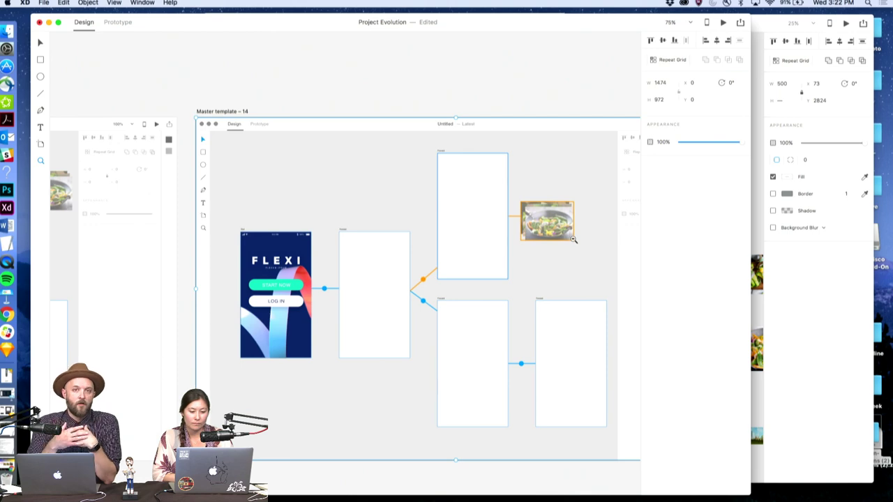
scroll(570, 230, up, 3)
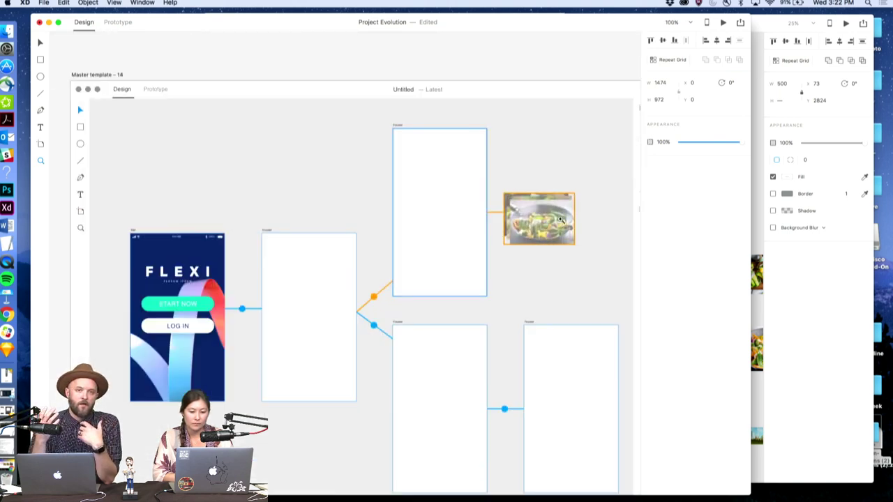
scroll(560, 219, up, 5)
click(584, 145)
key(9)
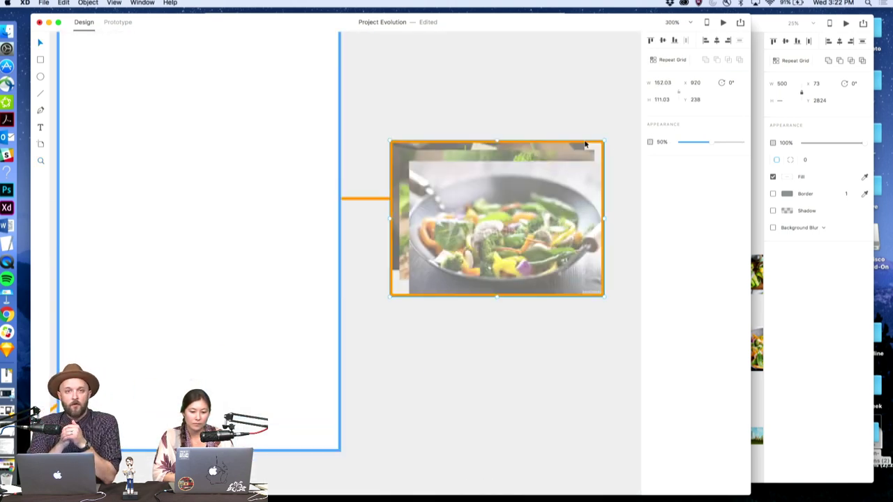
shift+click(563, 160)
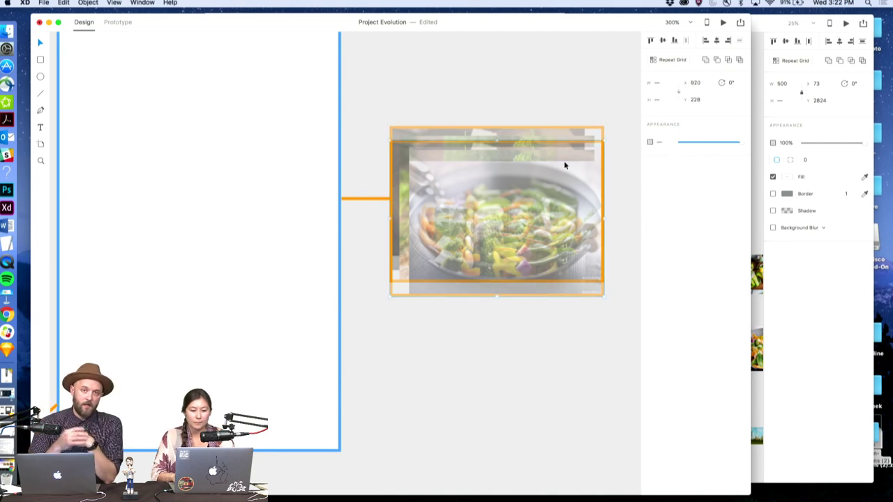
key(super+g)
key(z)
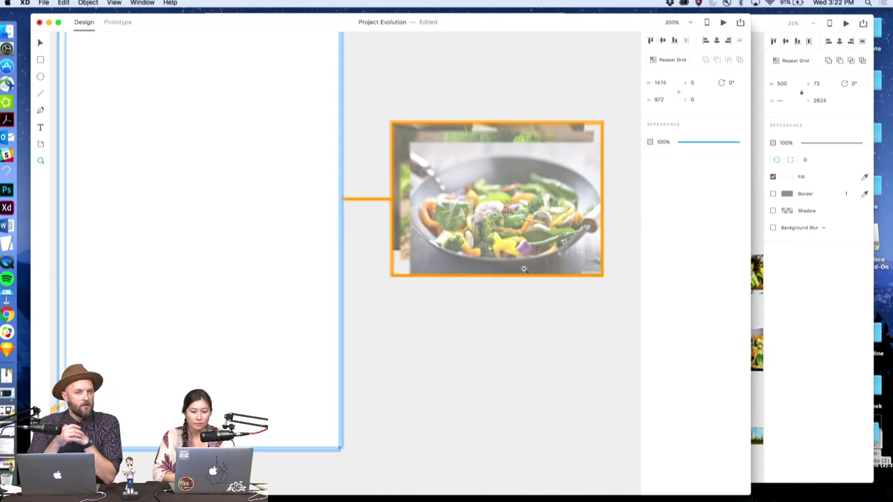
Duplicate the Master template – 14 artboard directly to its right in the same row
scroll(524, 269, down, 10)
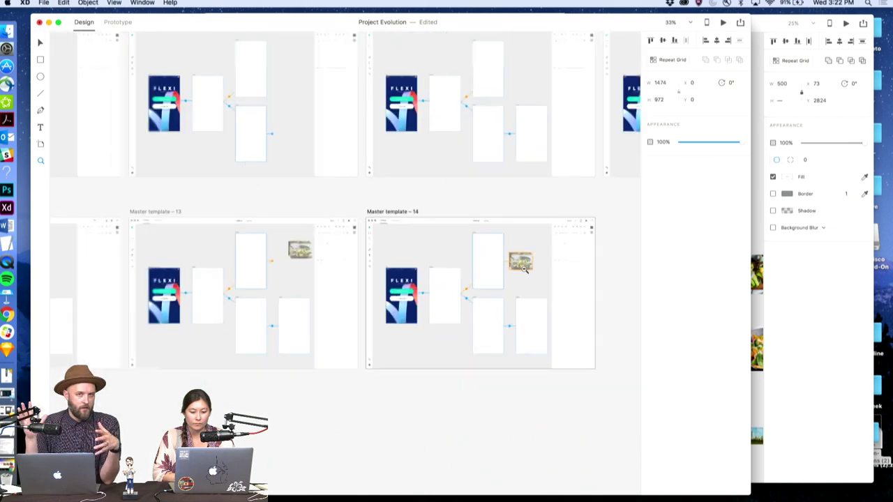
scroll(524, 270, down, 3)
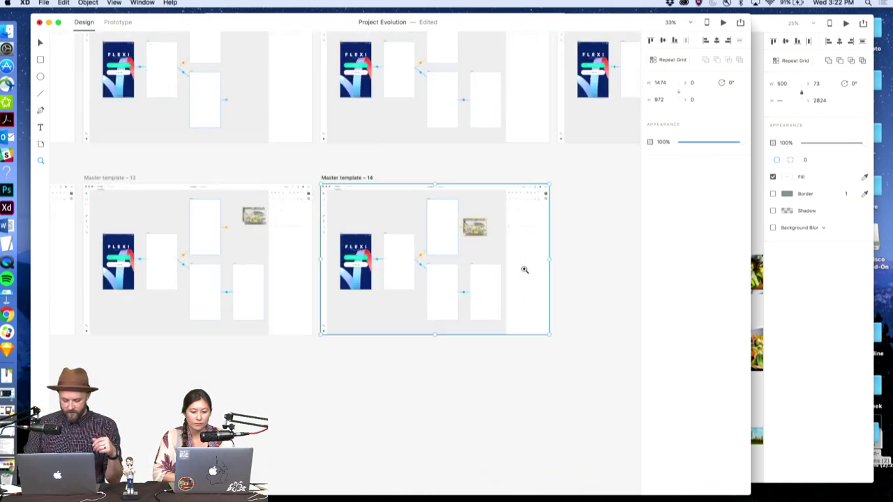
drag(341, 171, 574, 175)
scroll(574, 175, right, 5)
Set the opacity of the framed photo stack beside the upper connector to 100%
scroll(542, 198, up, 5)
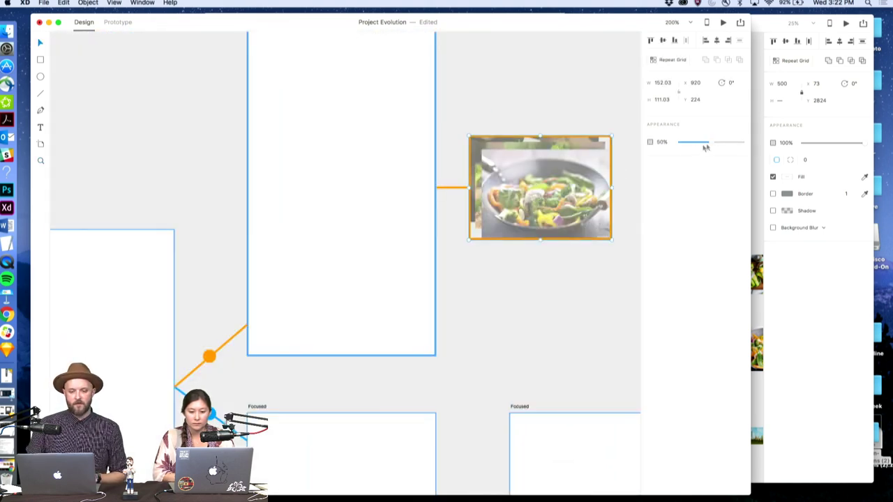
key(0)
click(533, 256)
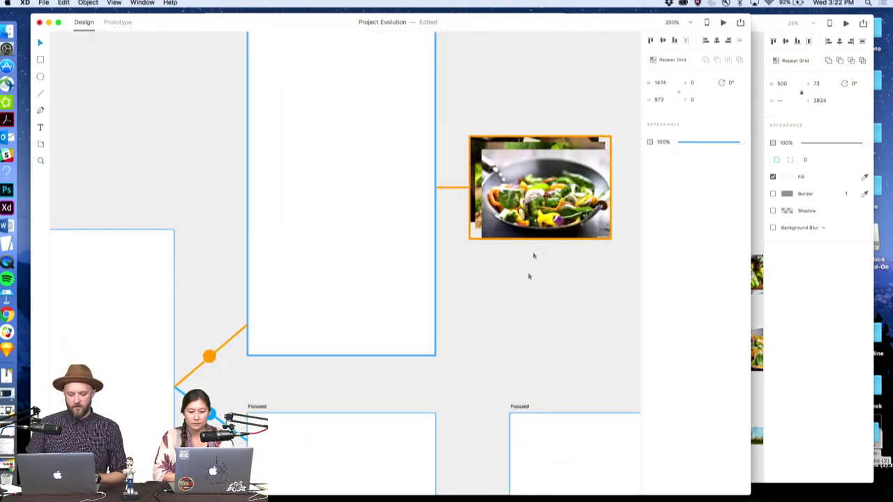
click(543, 136)
drag(543, 137, 545, 61)
scroll(543, 131, up, 3)
scroll(544, 132, right, 3)
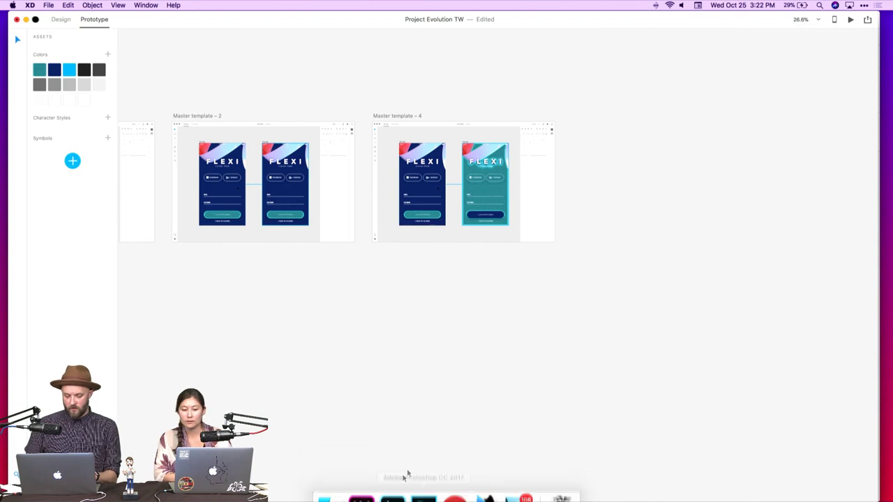
scroll(412, 299, up, 3)
scroll(412, 304, up, 3)
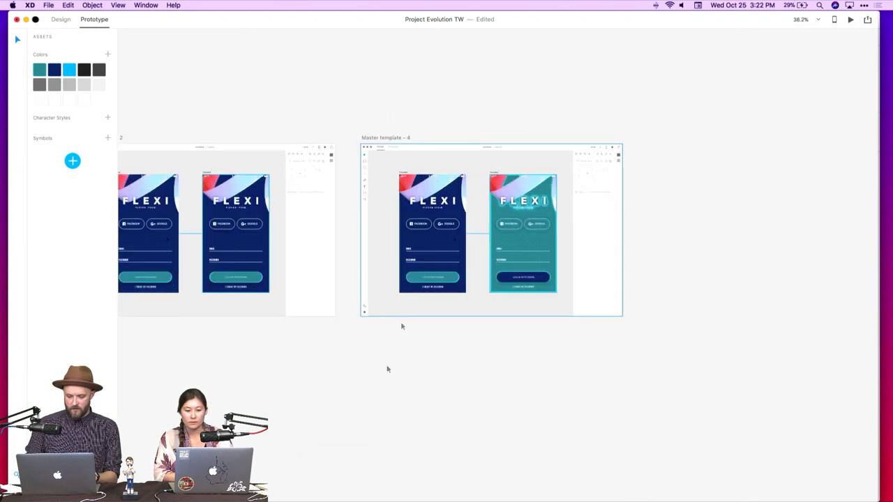
Switch to Lightroom CC, dismiss the Explore Your Photos tip, and display a photo of the man overlooking the canyon
mouse_move(366, 488)
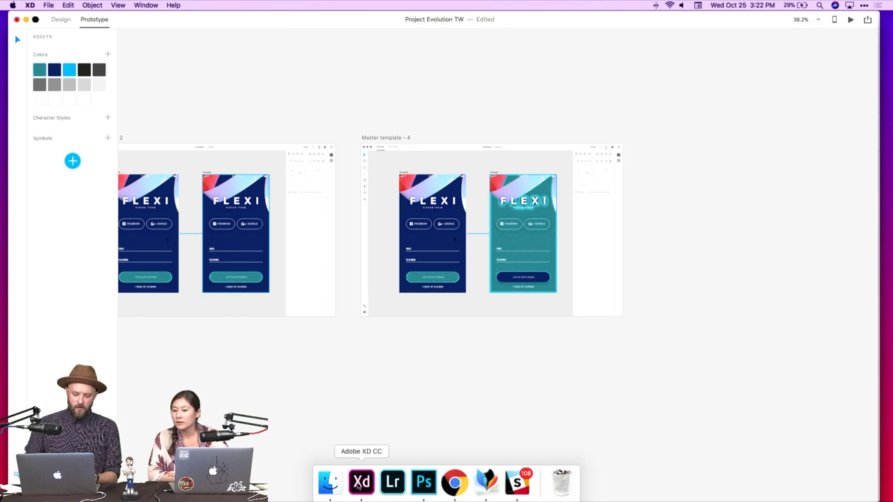
click(398, 482)
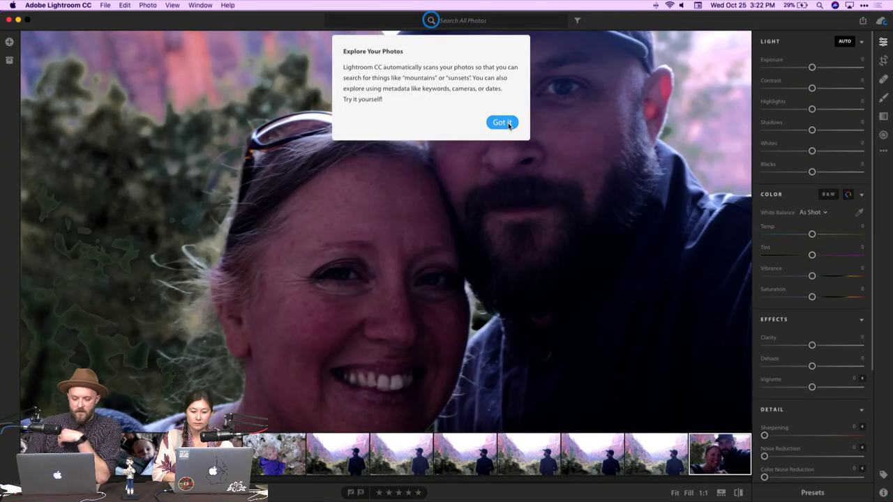
click(507, 124)
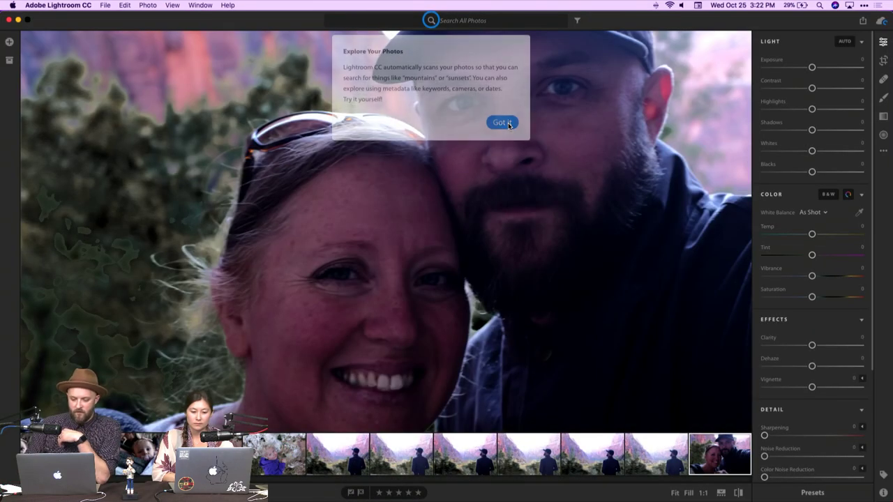
click(380, 457)
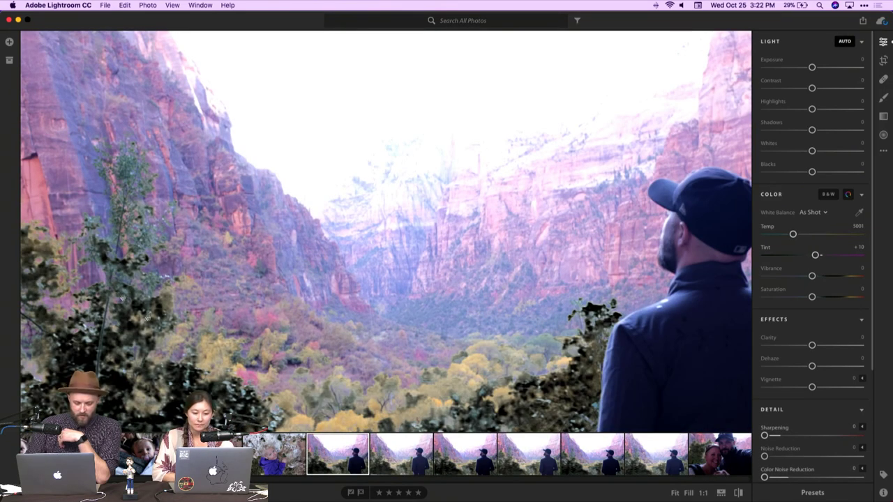
Browse the whole photo library as a grid and narrow the Lightroom window slightly
key(backslash)
key(g)
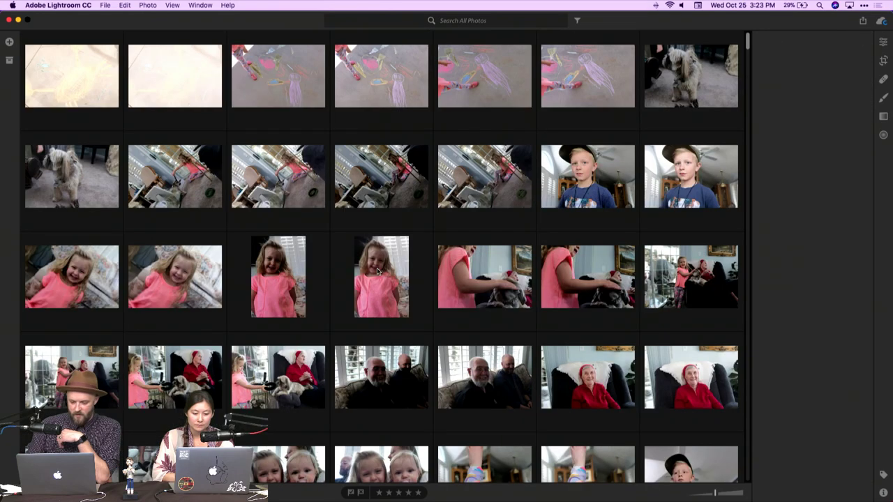
scroll(377, 261, down, 10)
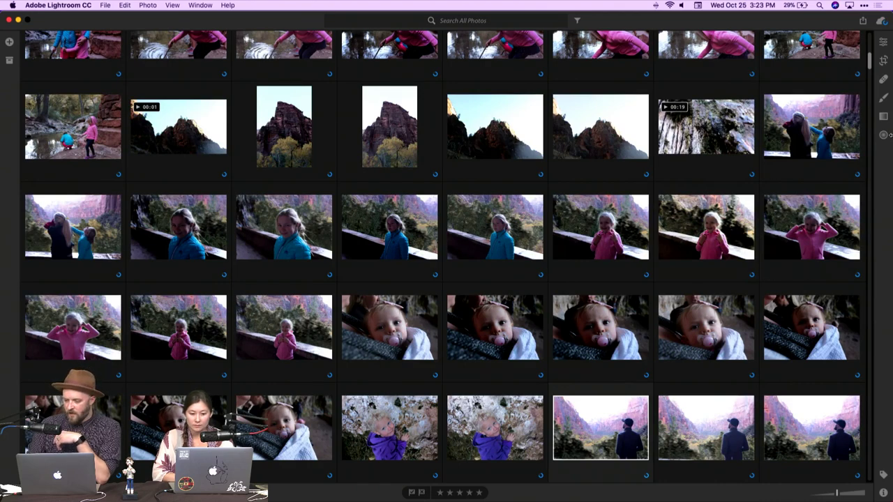
drag(892, 136, 869, 140)
Look over all open windows on the desktop and return to the Lightroom CC window
key(ctrl+Up)
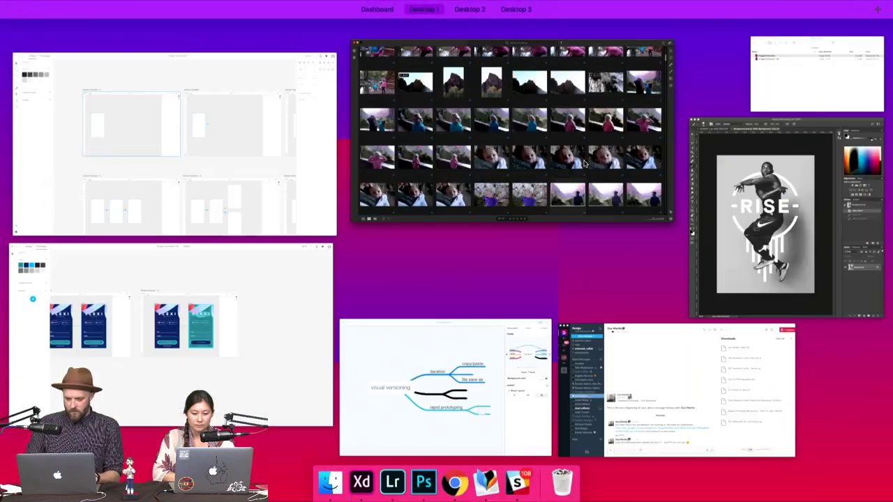
click(441, 156)
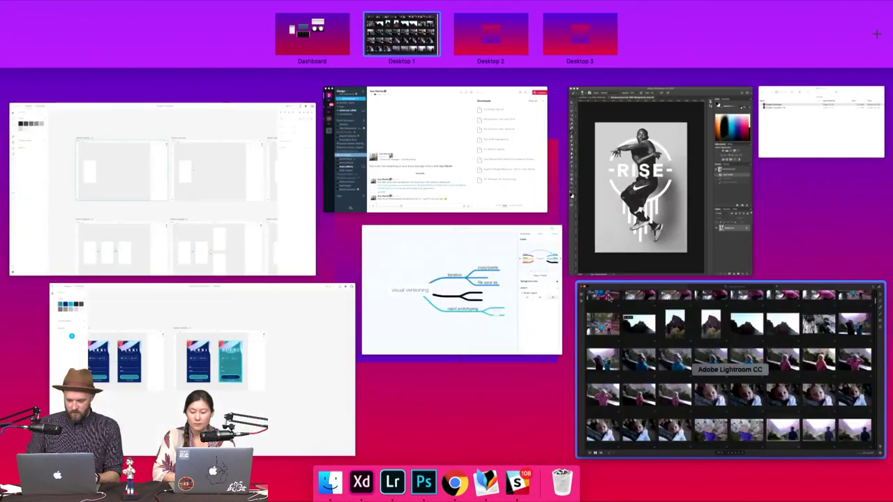
click(609, 296)
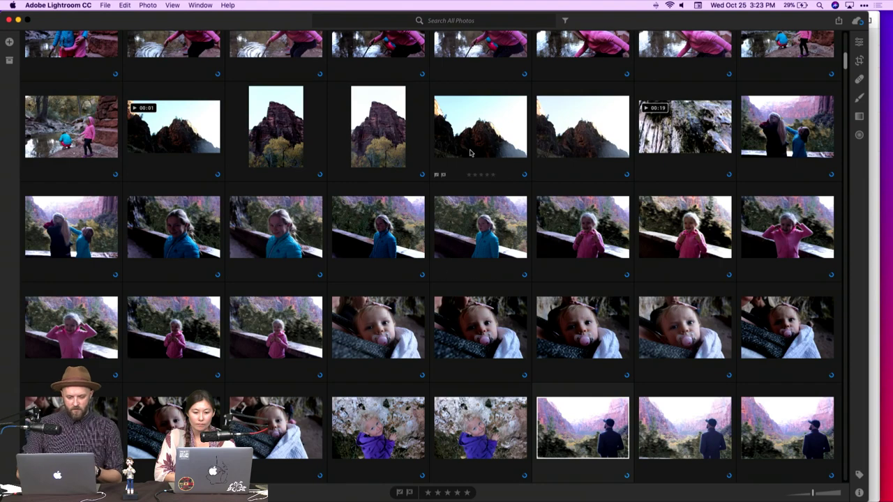
Open a baby close-up from the grid with the edit controls shown, and switch to another shot of the baby
scroll(471, 152, up, 1)
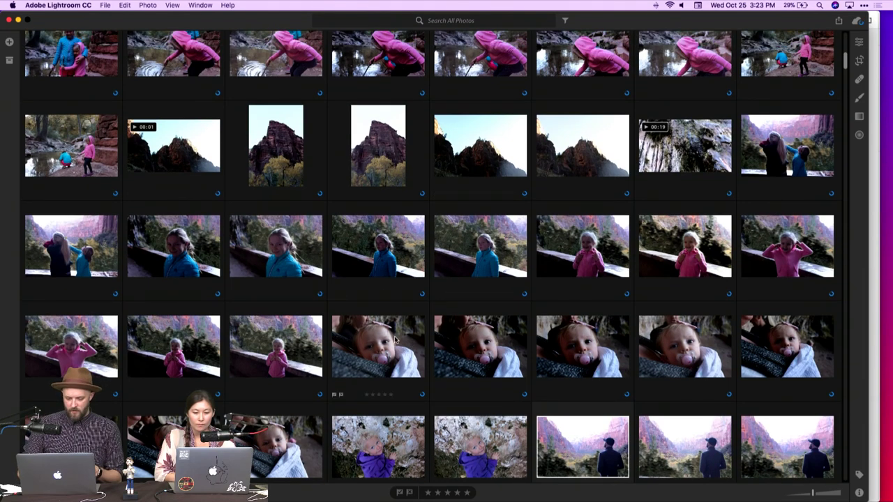
double_click(479, 347)
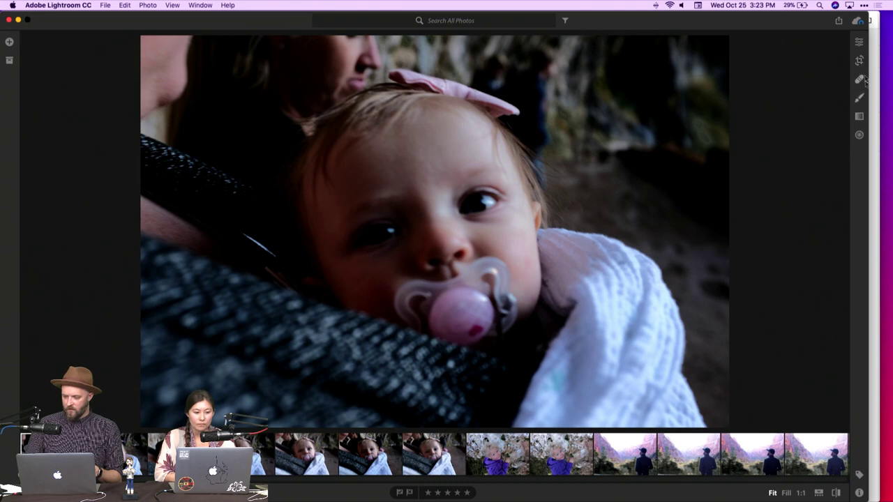
click(859, 42)
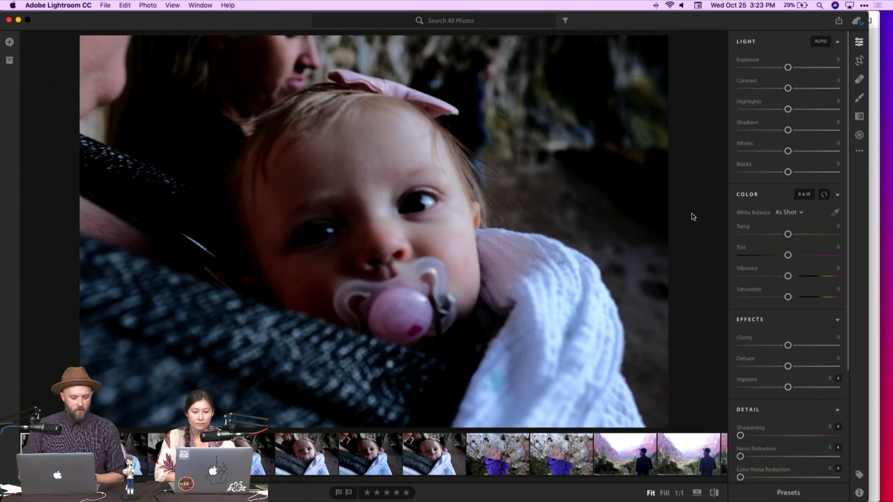
click(131, 449)
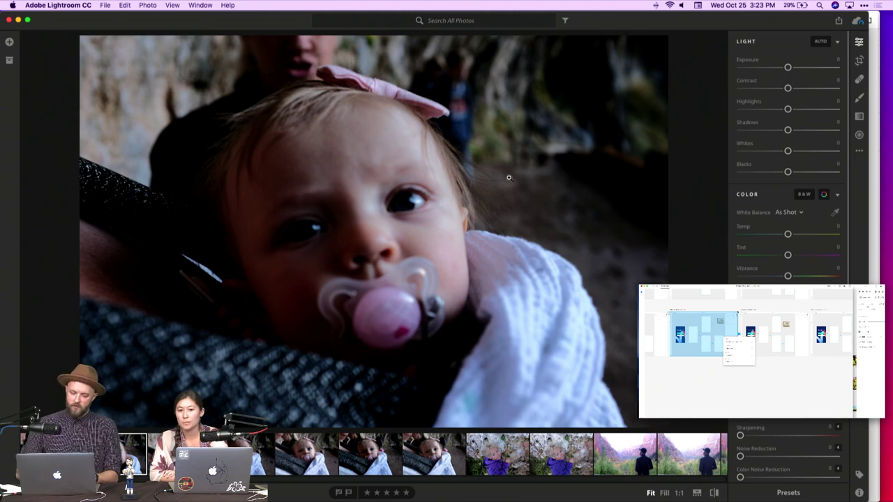
Switch to Adobe XD and view the Master template – 2 and – 4 artboards of Project Evolution TW at 50% zoom
key(super+Tab)
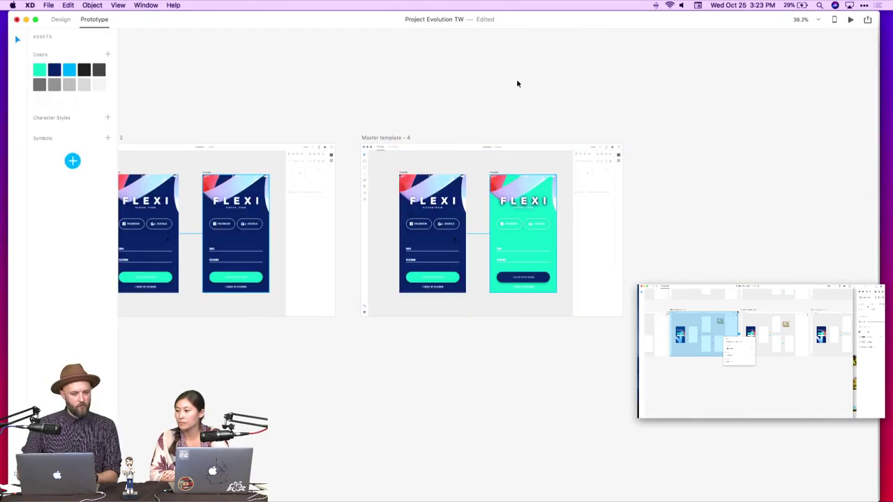
key(super+equal)
scroll(517, 83, left, 5)
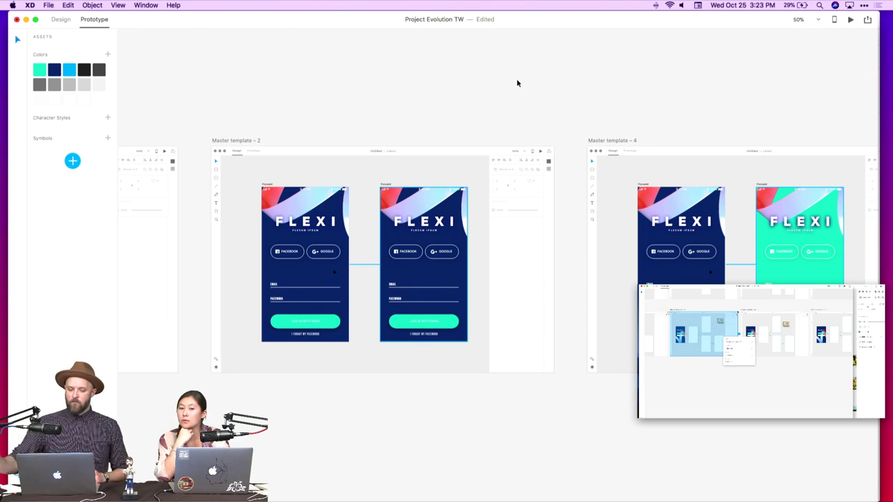
Switch Project Evolution TW to design mode and view the Master template – 4 artboard up close
click(60, 19)
scroll(353, 88, right, 8)
scroll(353, 87, up, 3)
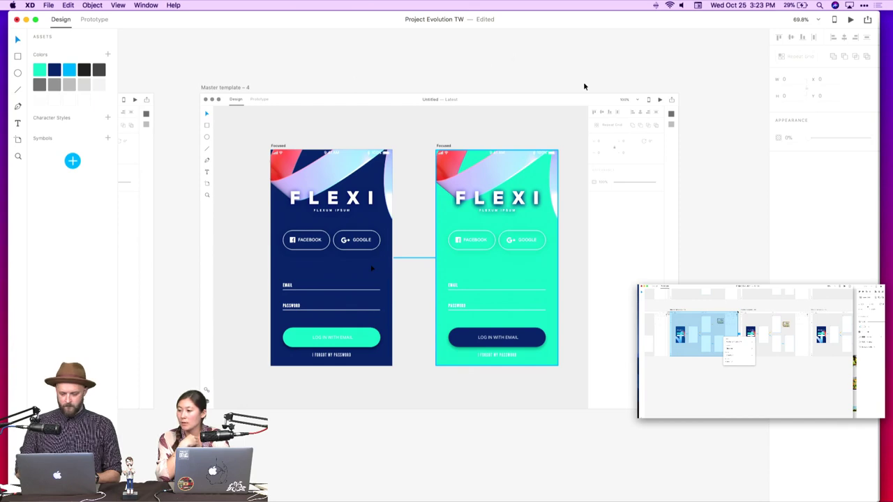
scroll(584, 84, down, 2)
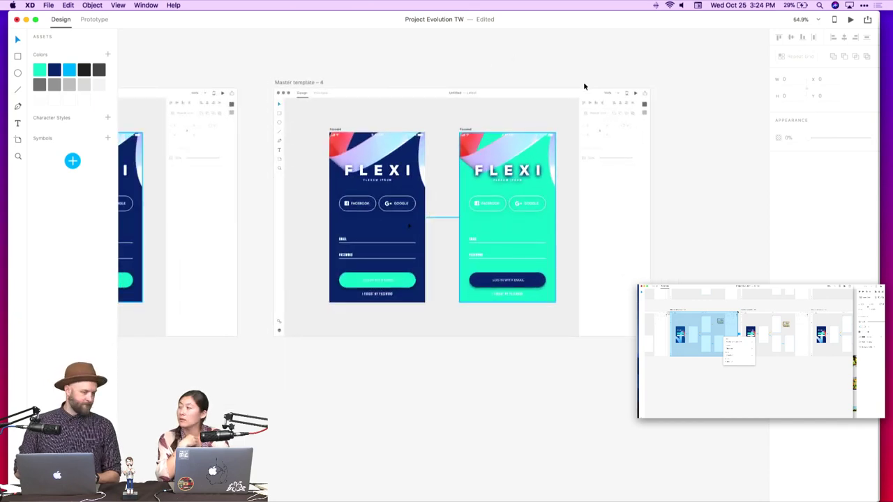
scroll(584, 85, down, 1)
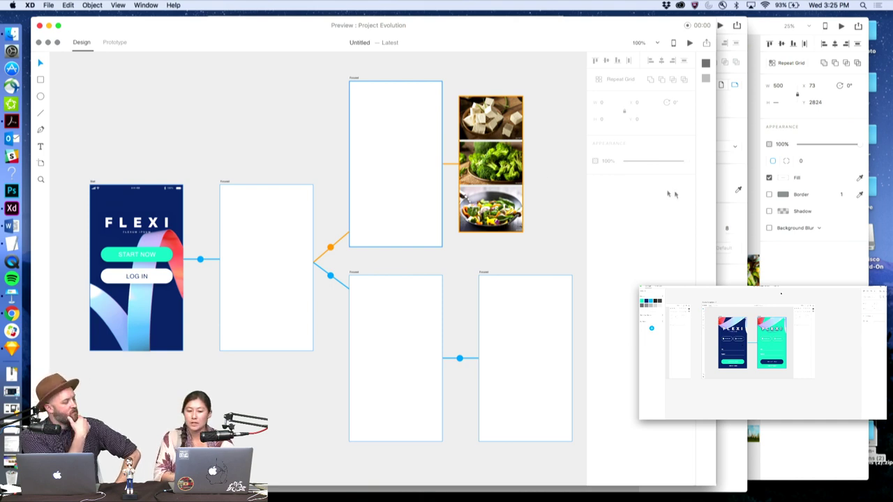
Bring the Flex Demo 0.63.2 document forward, close its preview, and look over its photo collections
click(757, 212)
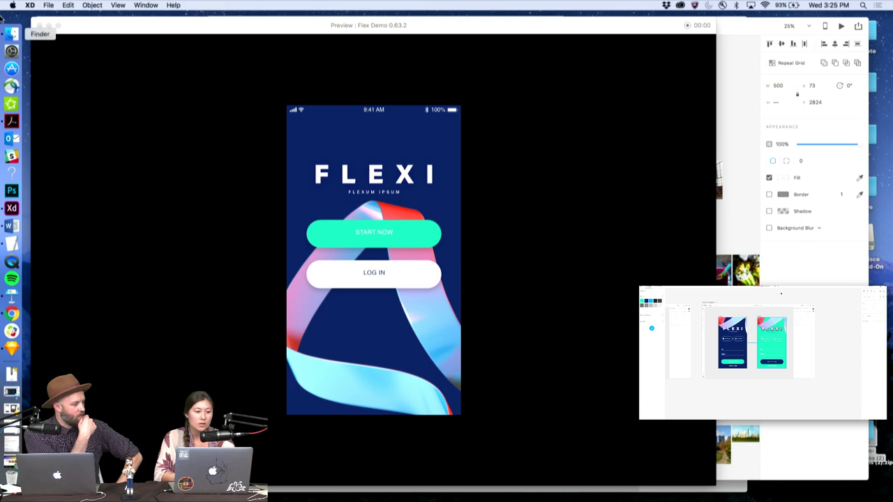
click(39, 26)
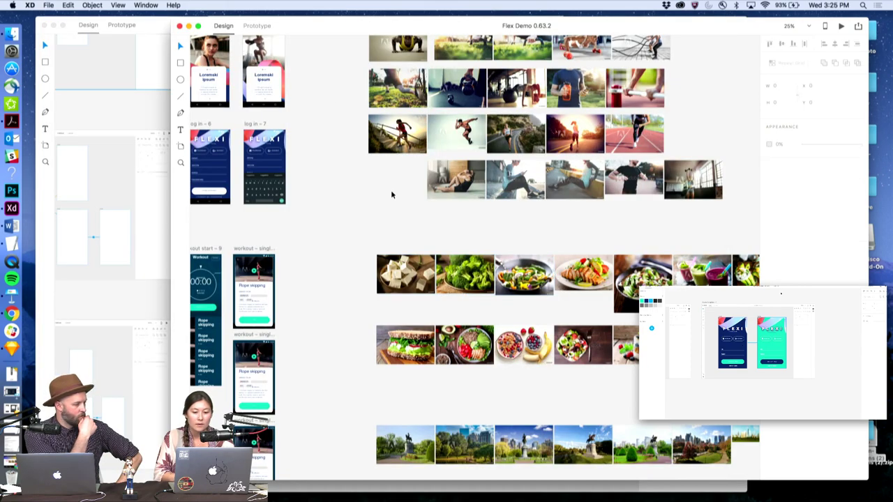
scroll(393, 196, down, 3)
scroll(392, 195, up, 1)
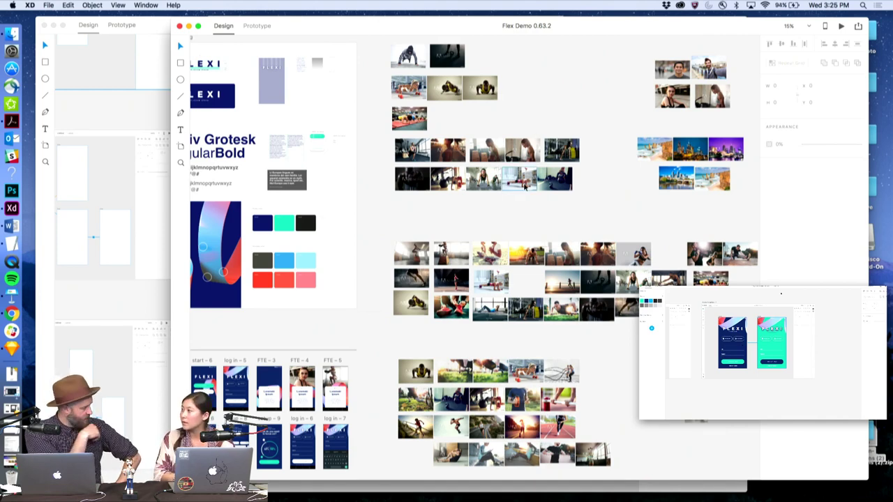
Return to Project Evolution and compare the food photo frames of Master template – 14 and – 15
click(144, 128)
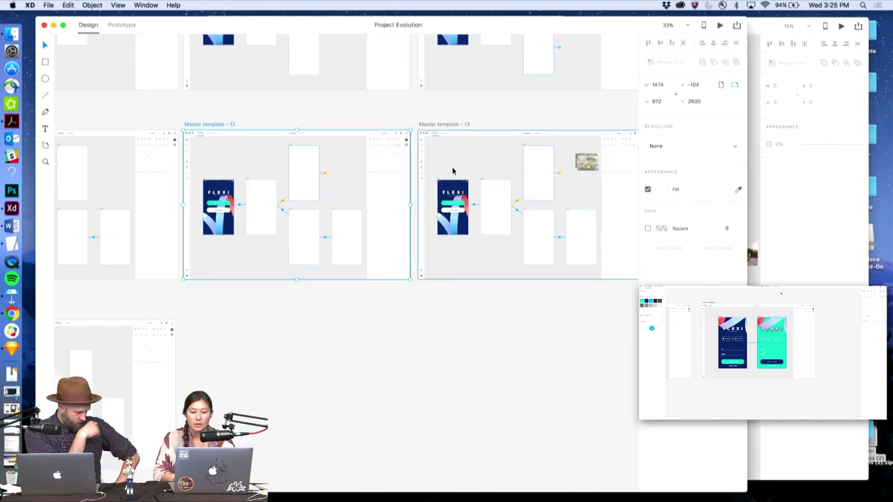
scroll(449, 176, up, 5)
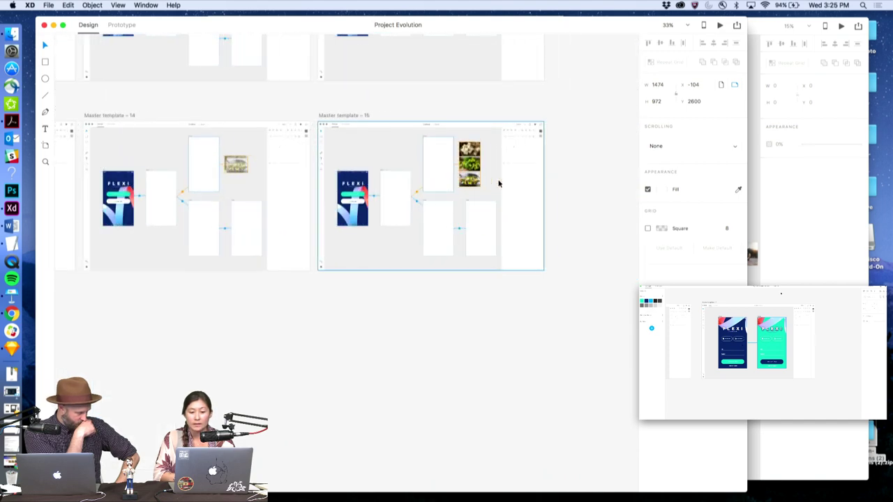
scroll(530, 199, down, 1)
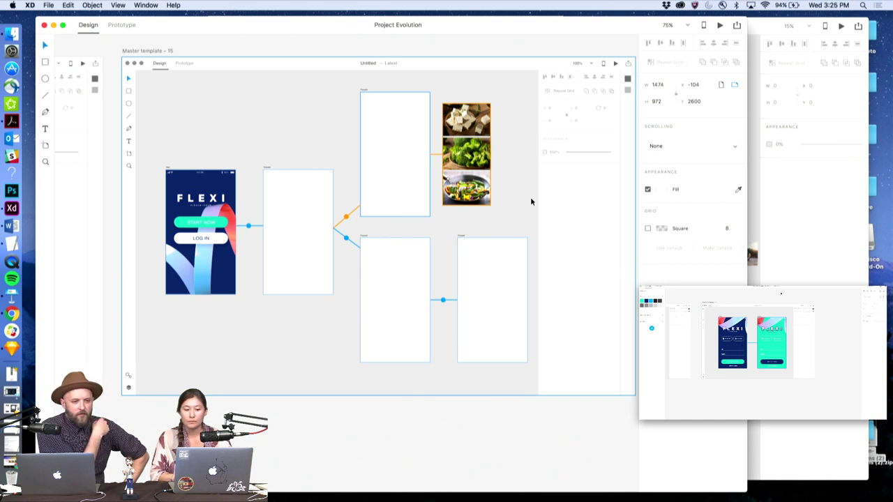
click(503, 49)
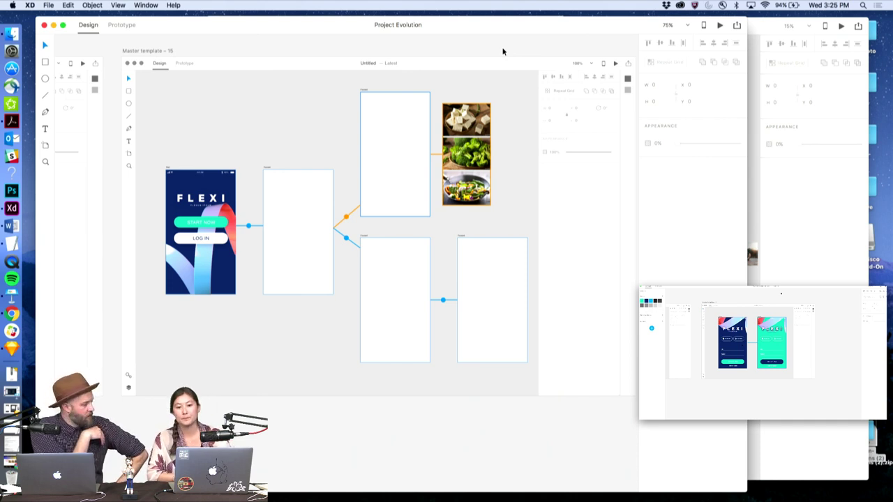
alt+click(498, 98)
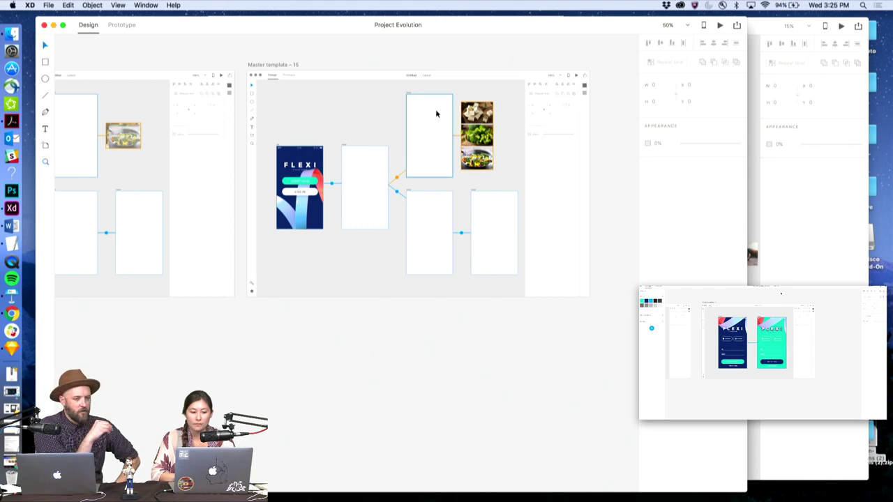
scroll(436, 113, left, 5)
scroll(436, 113, left, 4)
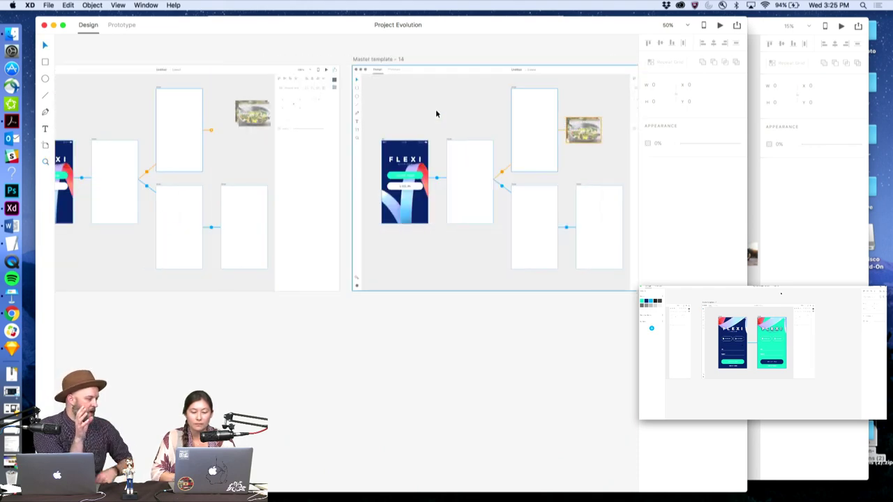
scroll(436, 113, right, 10)
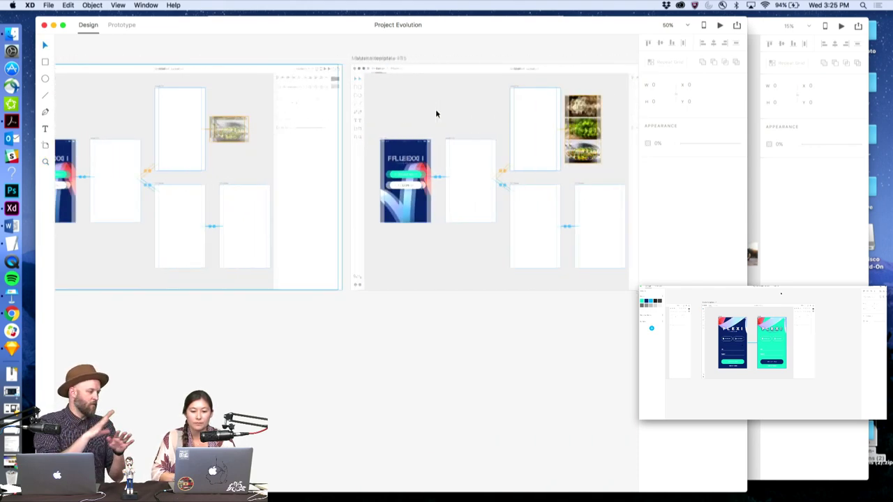
Thin the blue border of the upper blank screen in Master template – 15 to match the other screens, and save the document
click(436, 113)
click(719, 193)
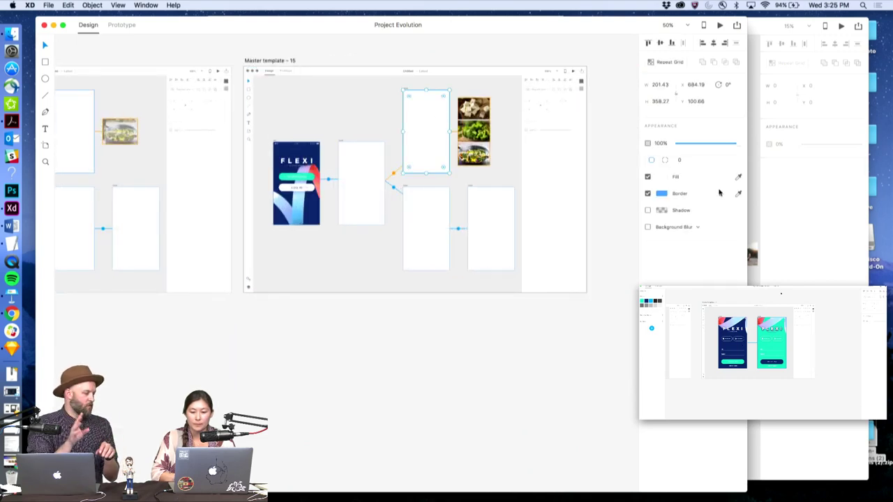
click(528, 311)
key(super+s)
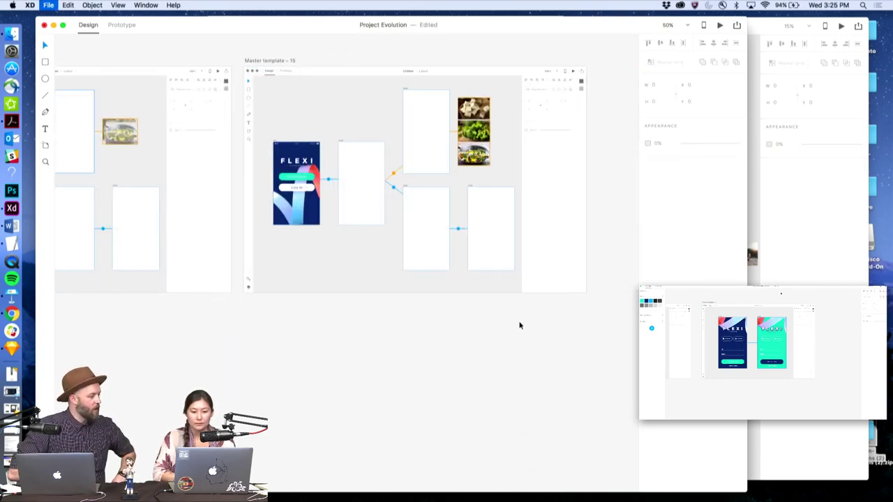
scroll(291, 140, right, 1)
scroll(605, 263, up, 2)
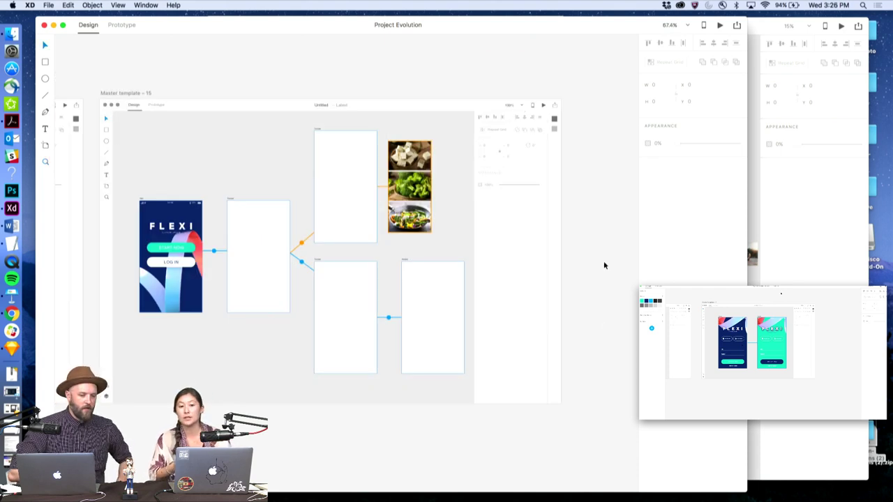
Update the existing online share link for Project Evolution with comments allowed, and close the sharing options
click(737, 29)
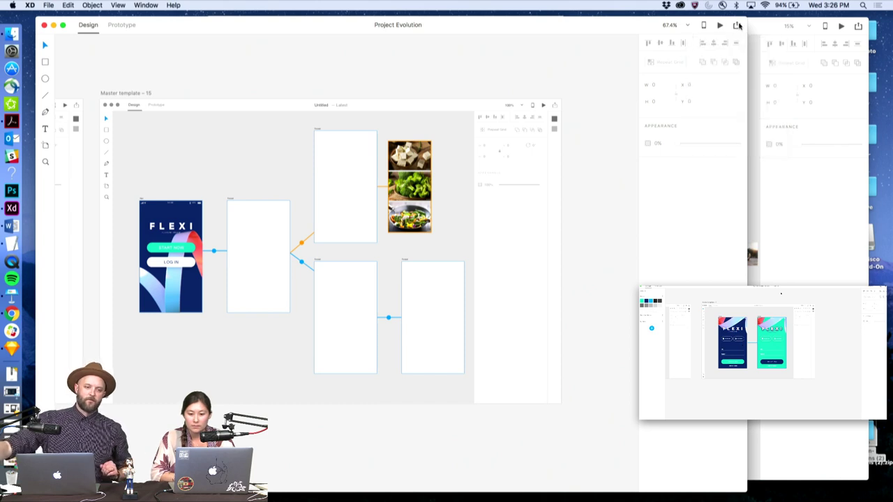
click(759, 144)
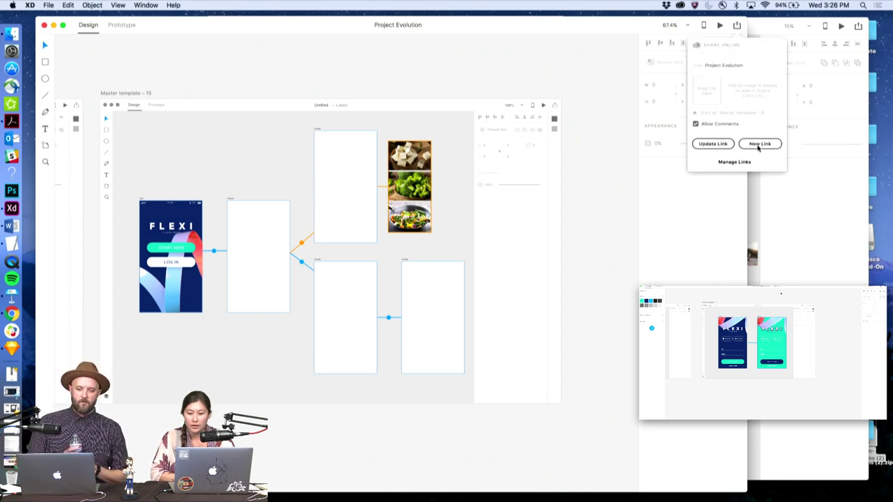
click(713, 144)
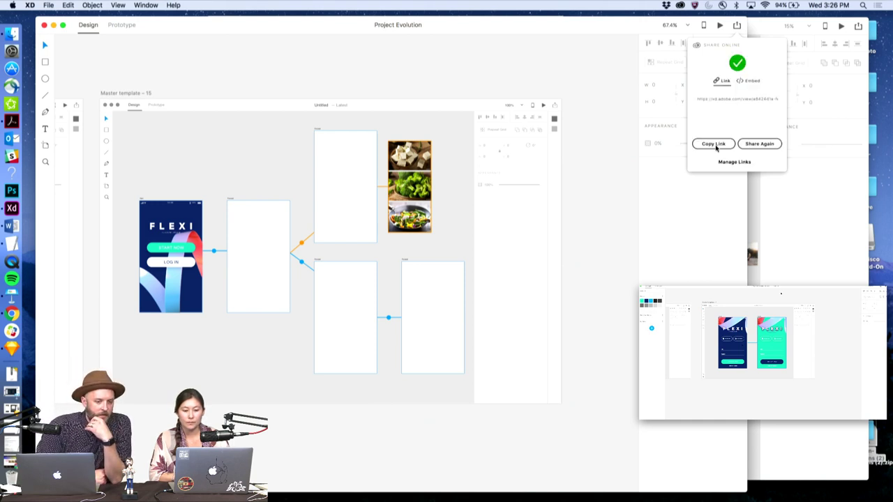
click(613, 102)
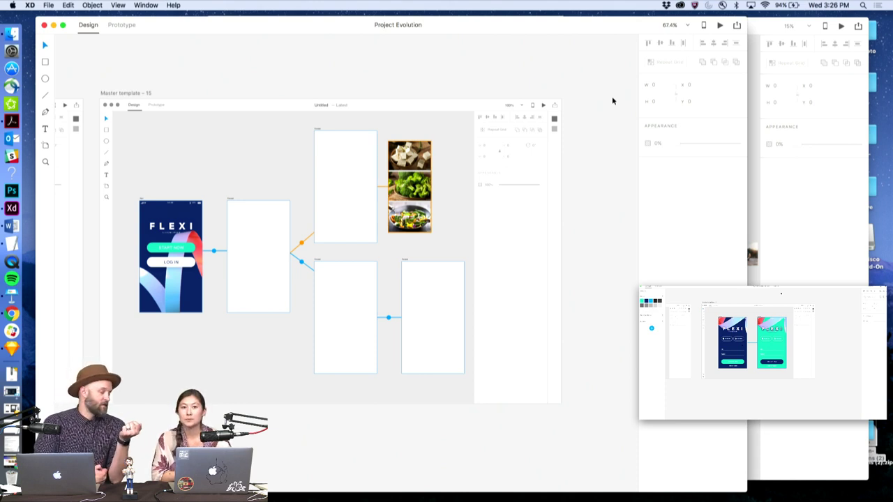
Move the Master template – 10 artboard further down to free a row beneath Master template – 6
alt+click(537, 160)
scroll(528, 161, down, 10)
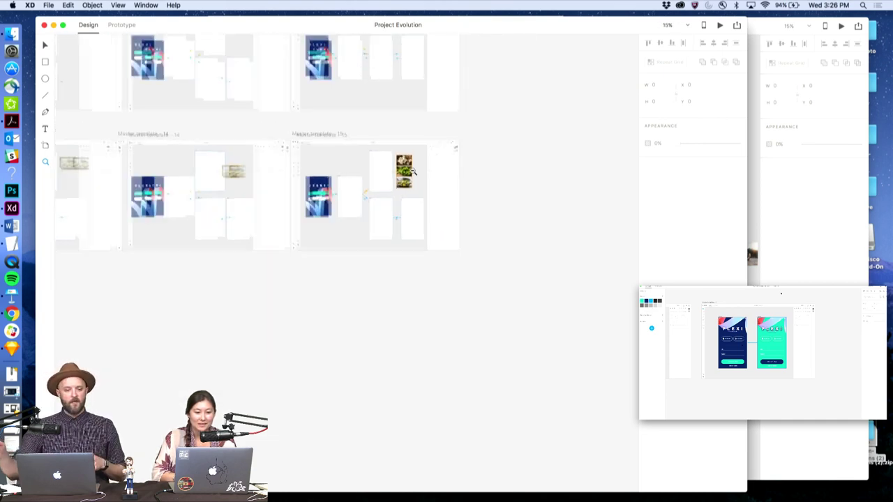
drag(156, 216, 156, 277)
scroll(435, 190, up, 3)
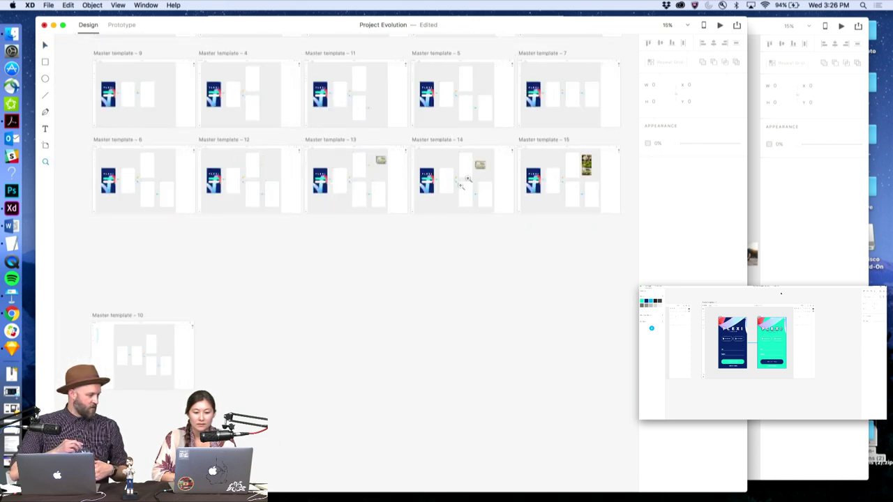
Duplicate the Master template – 15 artboard into the free row beneath Master template – 6
drag(538, 140, 109, 223)
scroll(109, 223, up, 5)
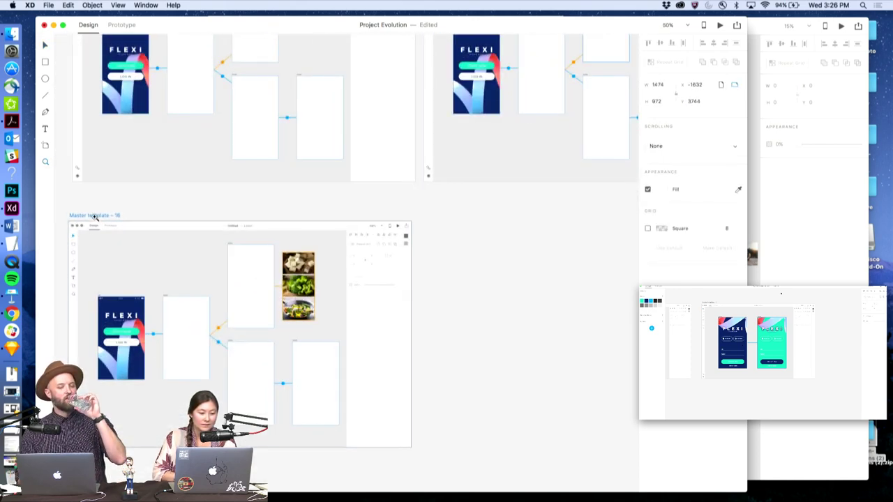
click(168, 198)
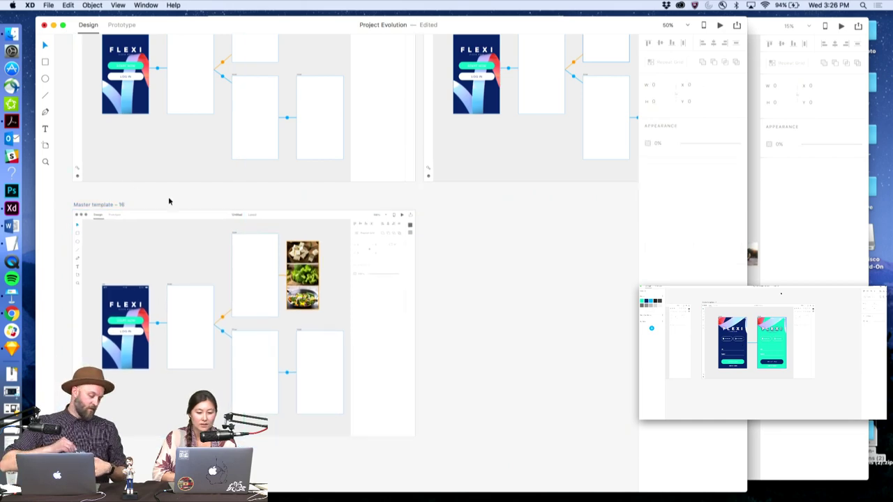
scroll(168, 196, down, 2)
scroll(168, 196, left, 2)
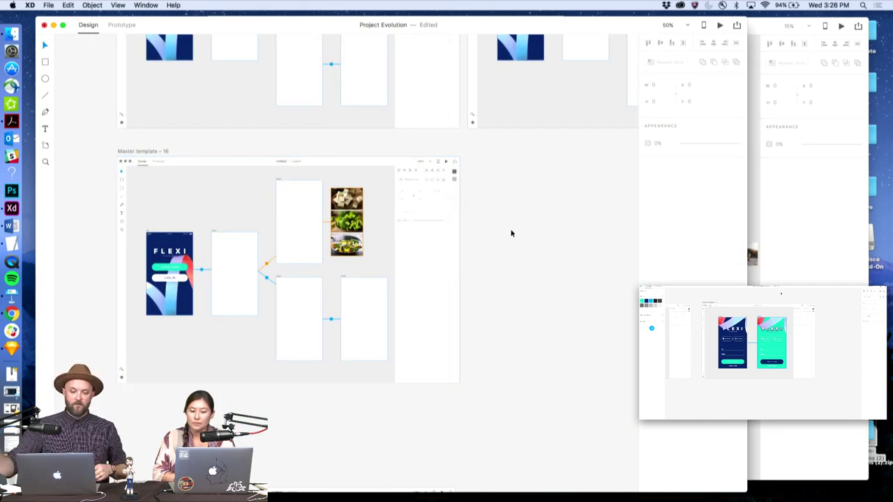
Copy the sandwich photo from the second food row of Flex Demo 0.63.2 and return to Project Evolution
click(778, 257)
scroll(657, 278, down, 5)
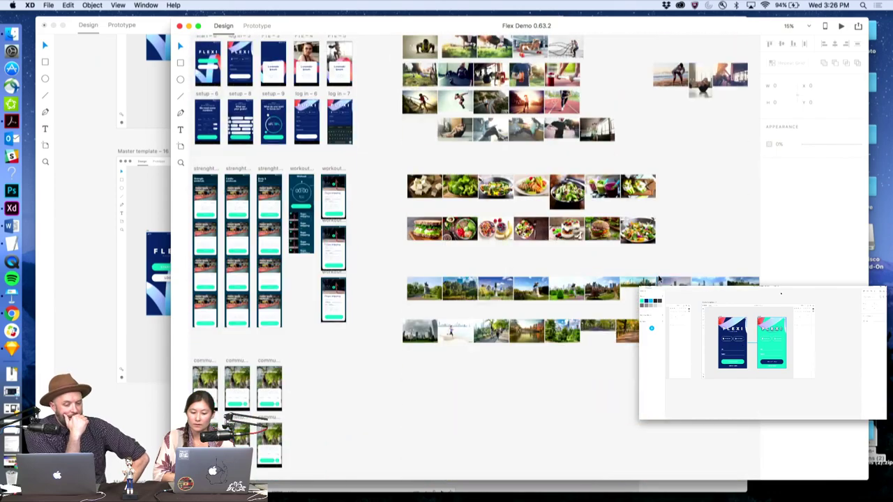
scroll(657, 277, up, 3)
click(529, 260)
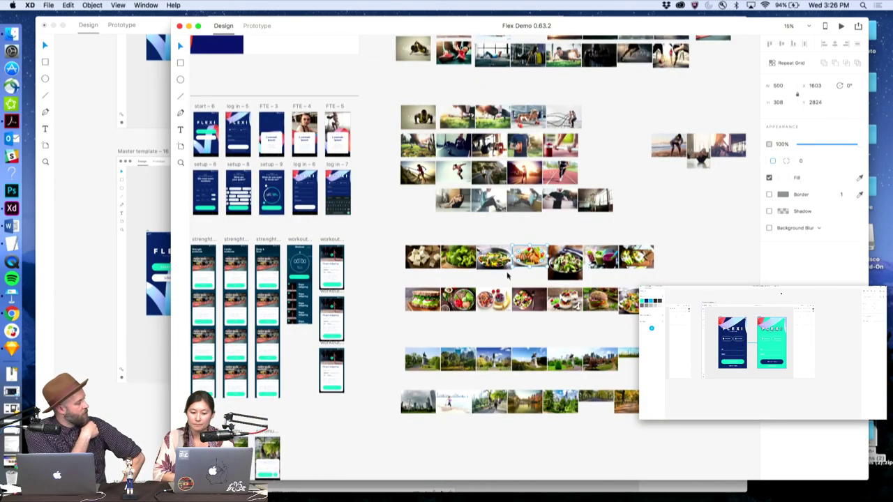
click(509, 278)
click(457, 300)
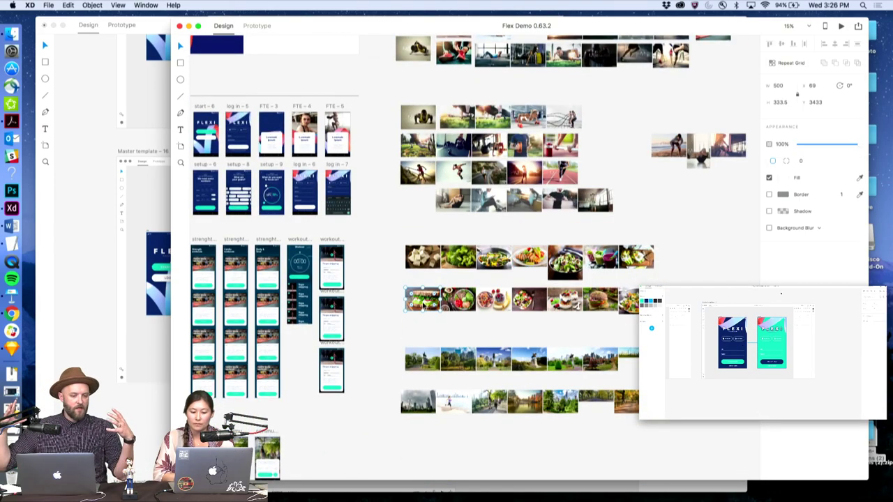
key(cmd+c)
click(104, 177)
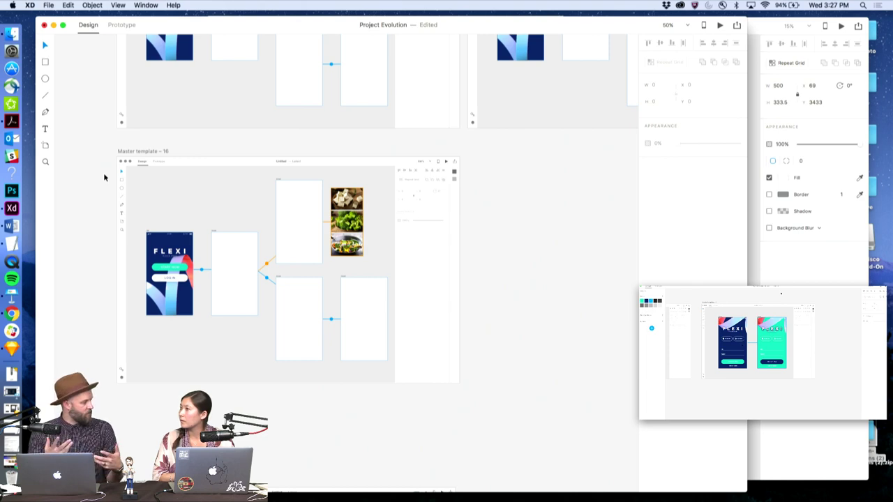
Compare Master template – 16 with Master template – 10, examine the mock-up's layers icon up close, and show the document's artboard list
scroll(486, 259, down, 2)
scroll(486, 258, left, 1)
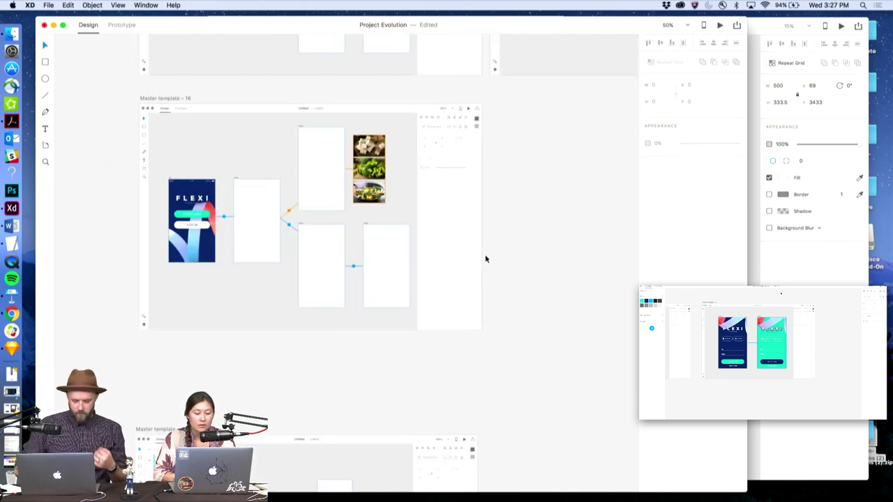
scroll(486, 259, down, 7)
scroll(487, 259, left, 1)
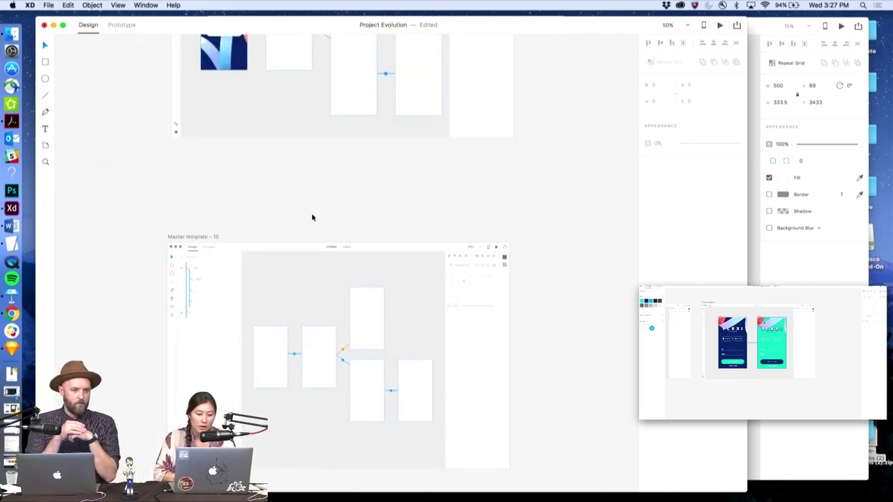
scroll(159, 218, up, 5)
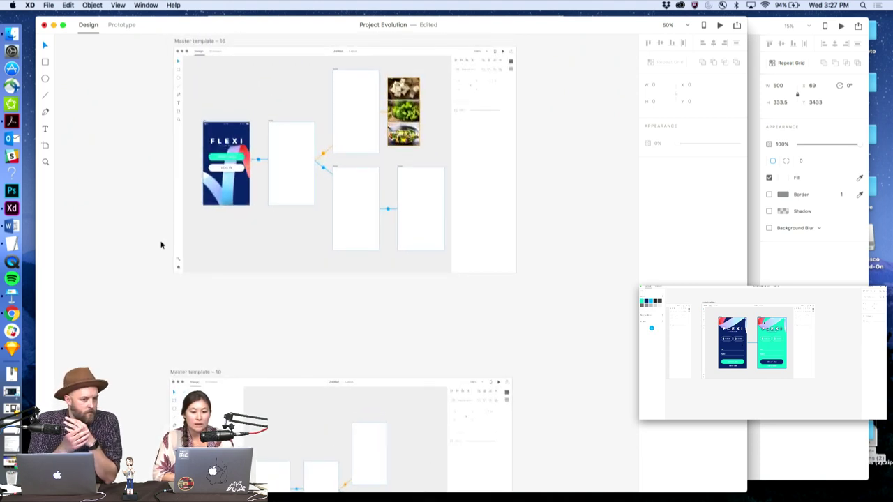
scroll(159, 261, down, 6)
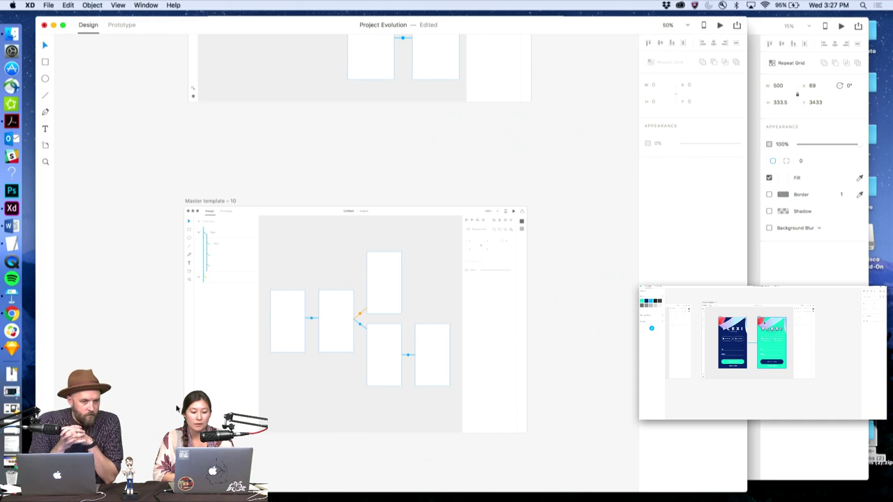
scroll(237, 314, up, 10)
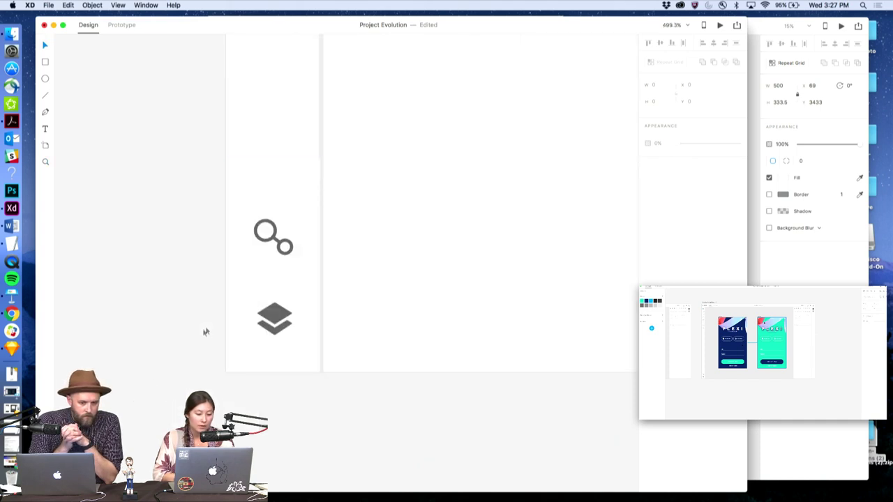
key(super+y)
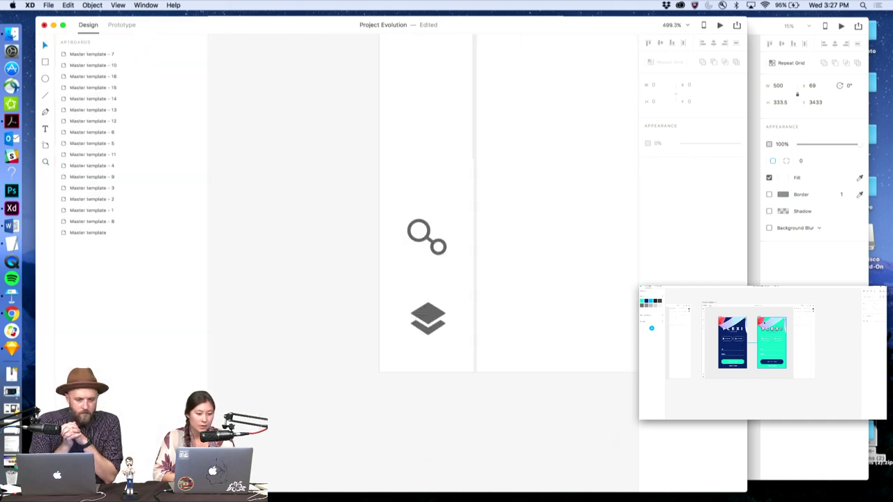
Inspect the layers inside Master template – 7, check the document's assets, and return to the artboard list
click(96, 55)
double_click(96, 55)
key(Return)
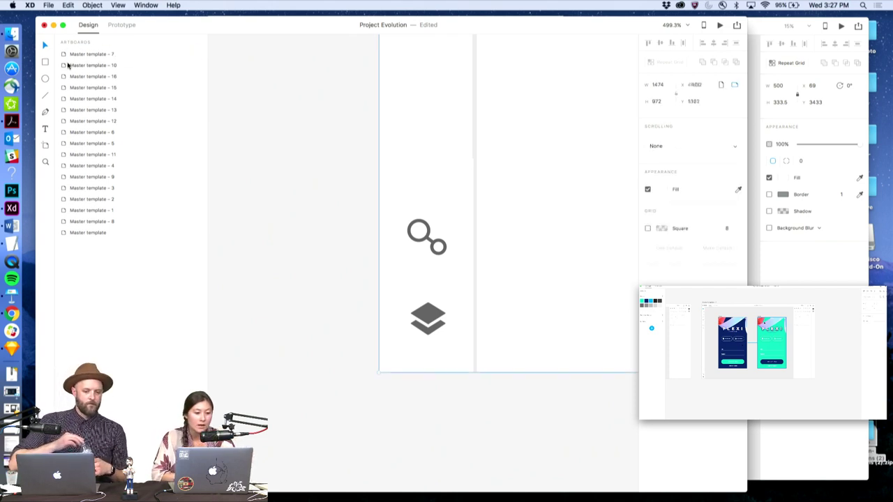
double_click(64, 55)
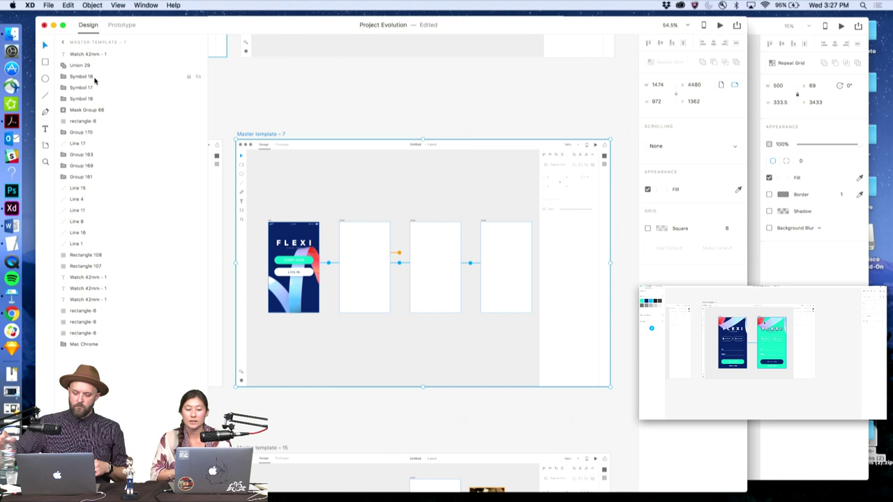
click(62, 43)
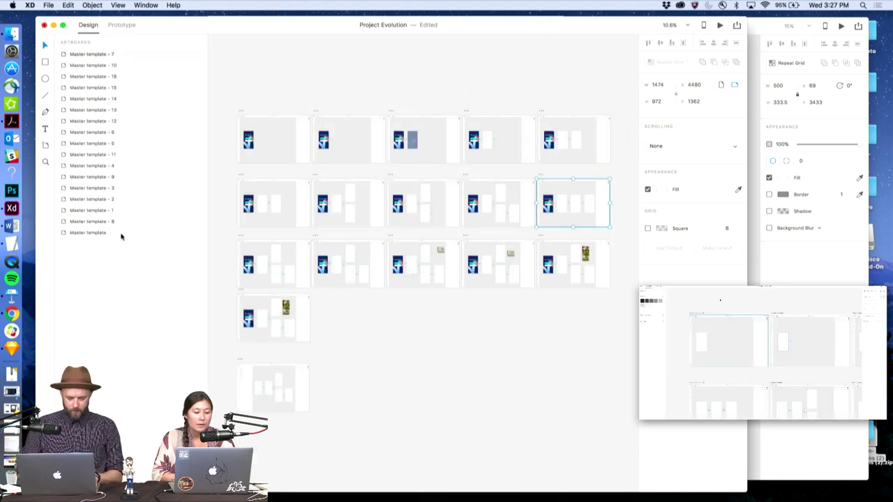
key(super+shift+y)
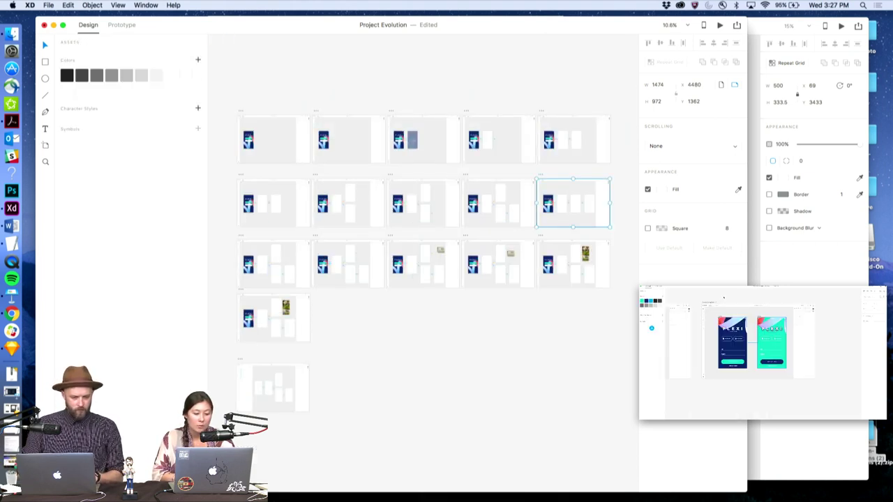
key(super+y)
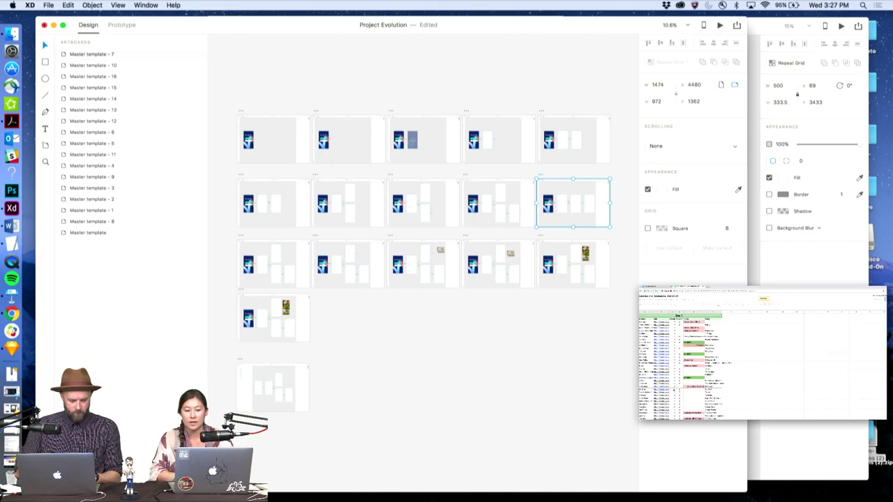
Switch to Flex Demo 0.63.2 and look over its app screens and photo rows
key(super+grave)
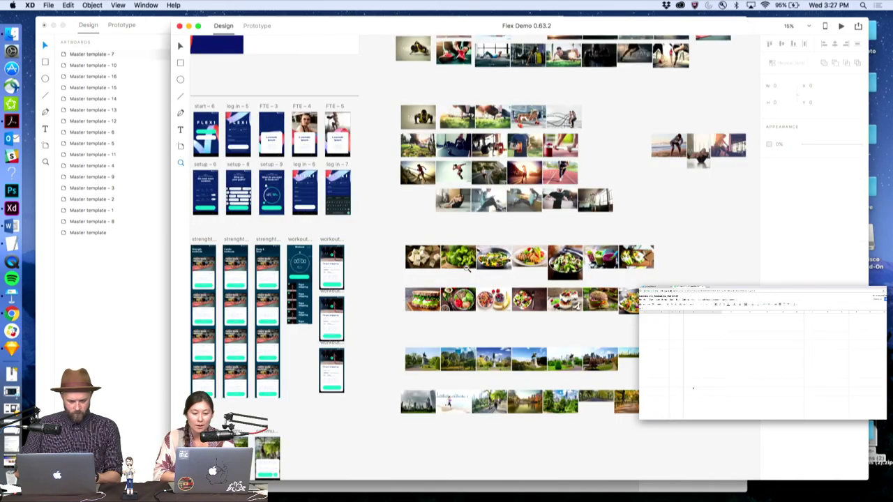
scroll(466, 270, left, 10)
scroll(466, 270, left, 5)
scroll(466, 270, up, 2)
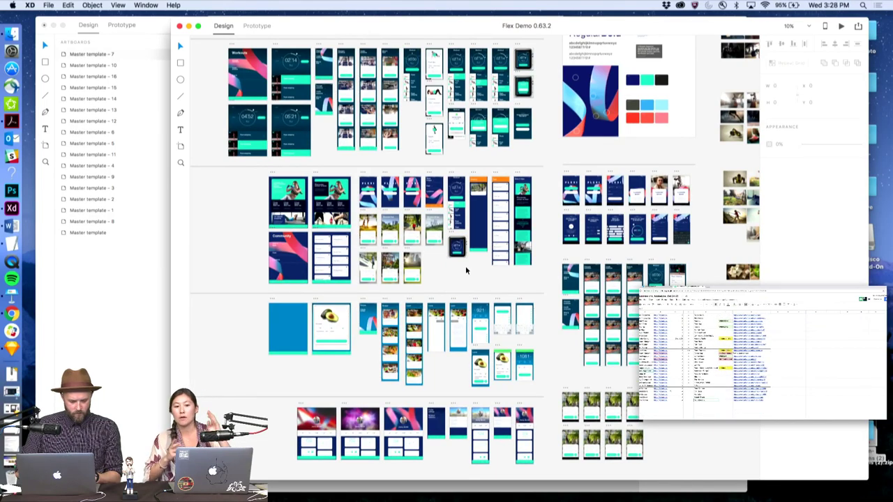
Back in Project Evolution, duplicate the Flexi App row of Master template – 10's mock-up layers list beneath the list's last row
click(130, 310)
key(z)
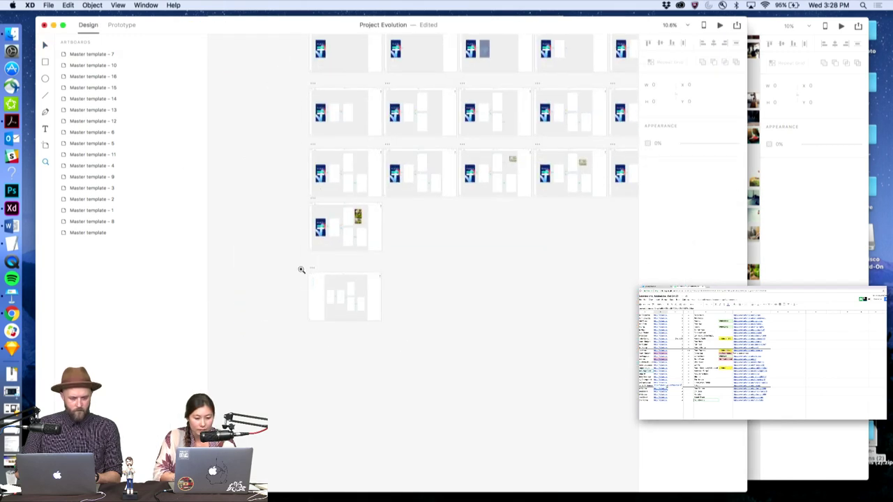
drag(301, 267, 386, 329)
drag(258, 159, 469, 330)
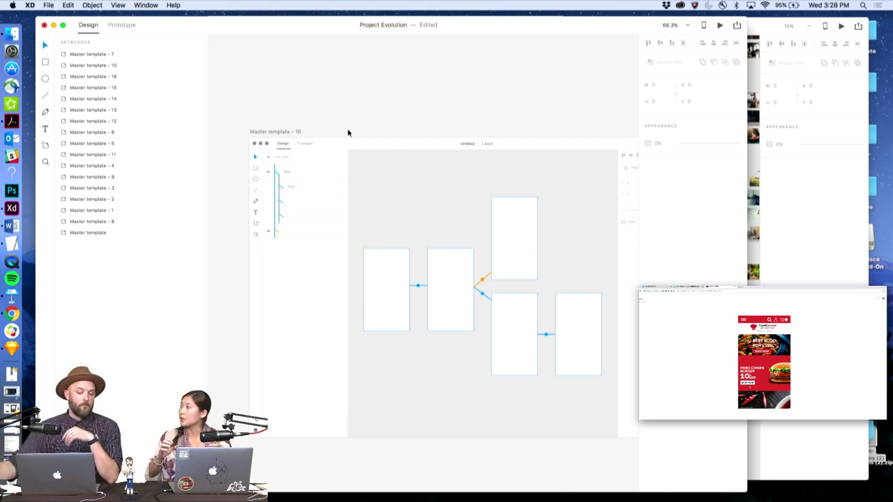
click(311, 159)
click(383, 288)
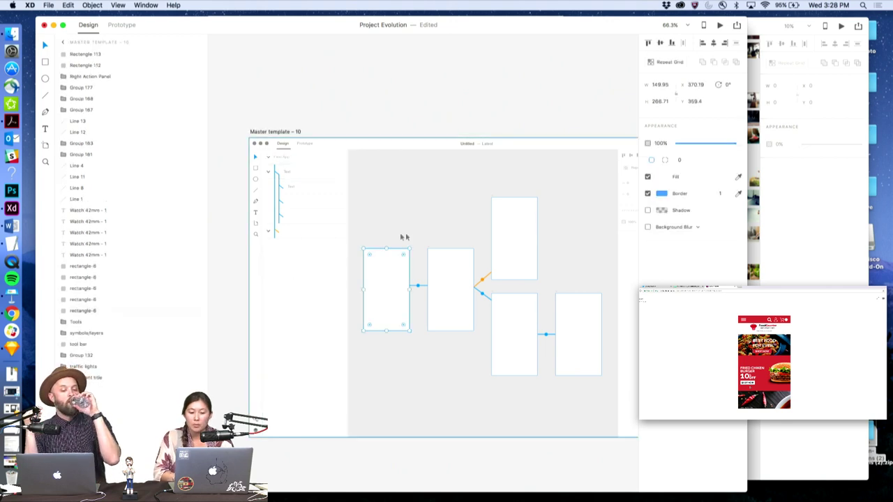
scroll(327, 247, up, 2)
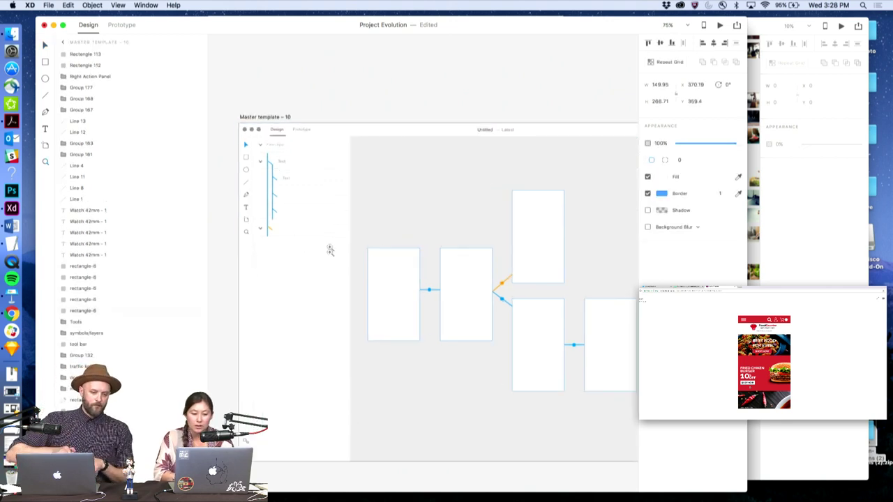
double_click(287, 145)
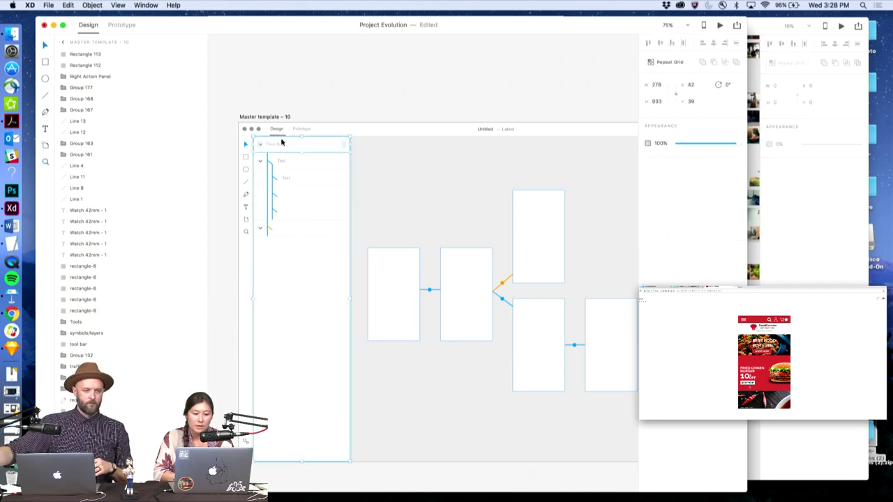
click(274, 145)
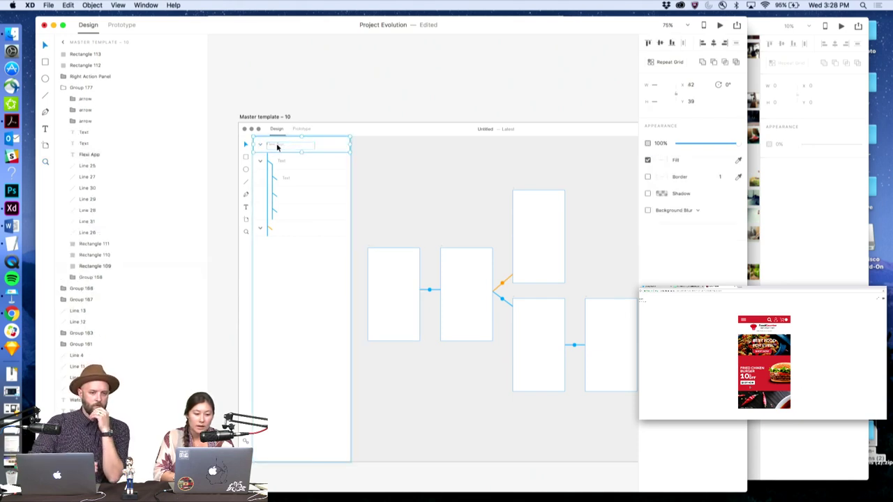
drag(277, 145, 287, 243)
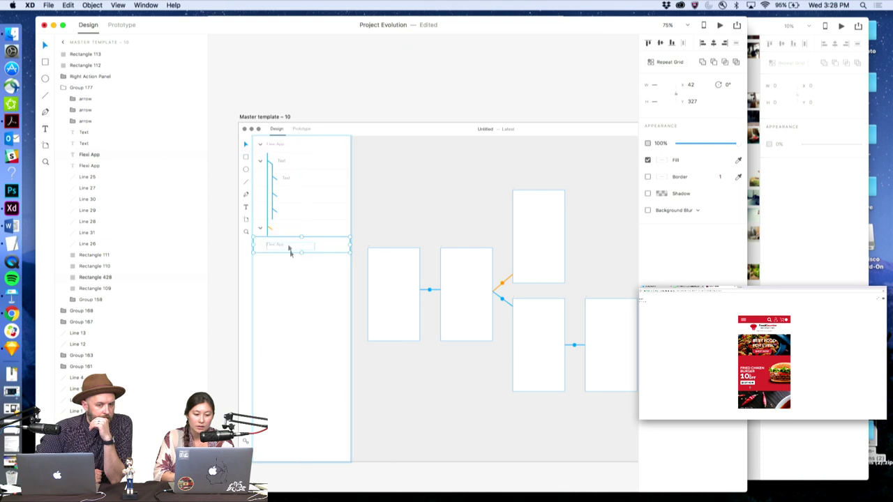
click(346, 83)
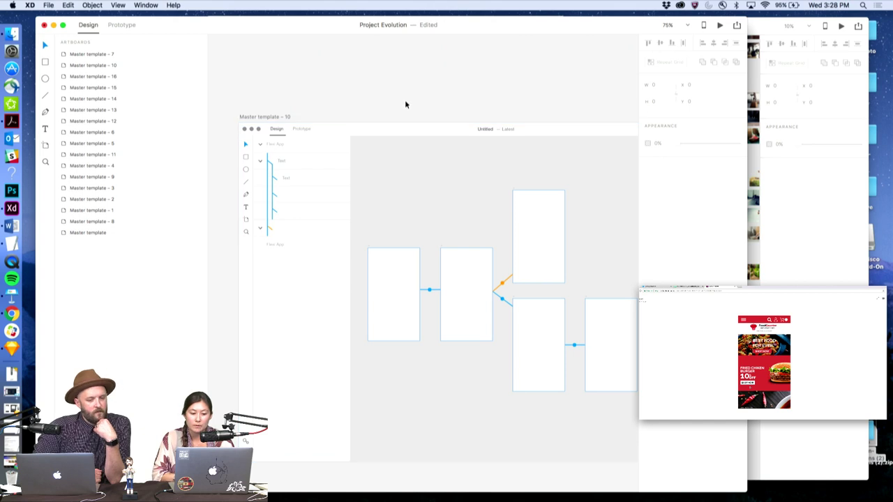
Compare Master template – 10 with Master template – 16 and the neighbouring frames, and enlarge the Project Evolution window
scroll(405, 100, down, 2)
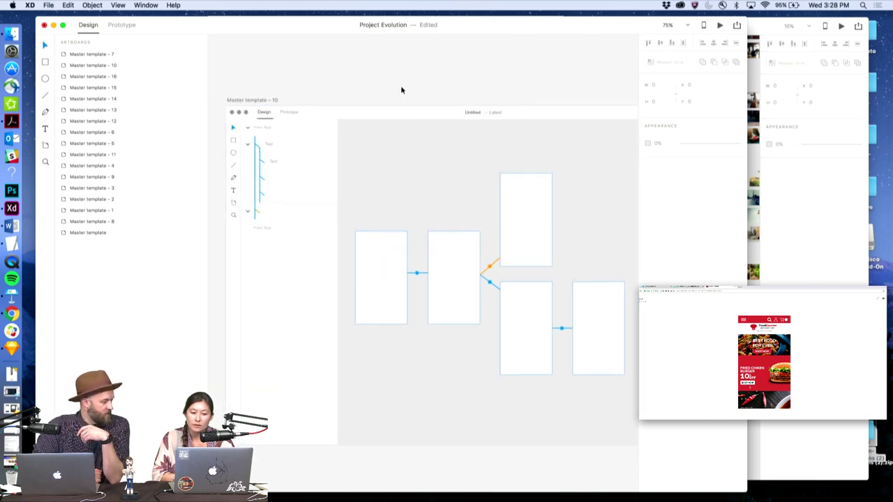
key(z)
alt+click(401, 88)
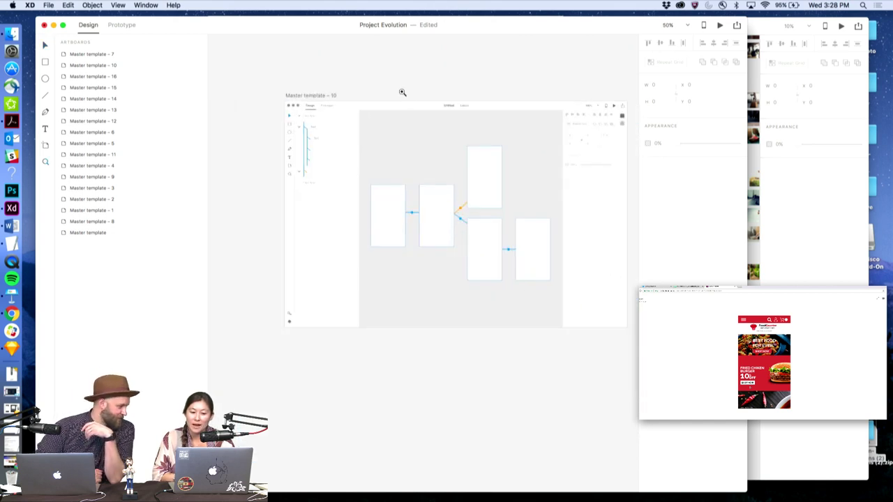
scroll(389, 149, up, 8)
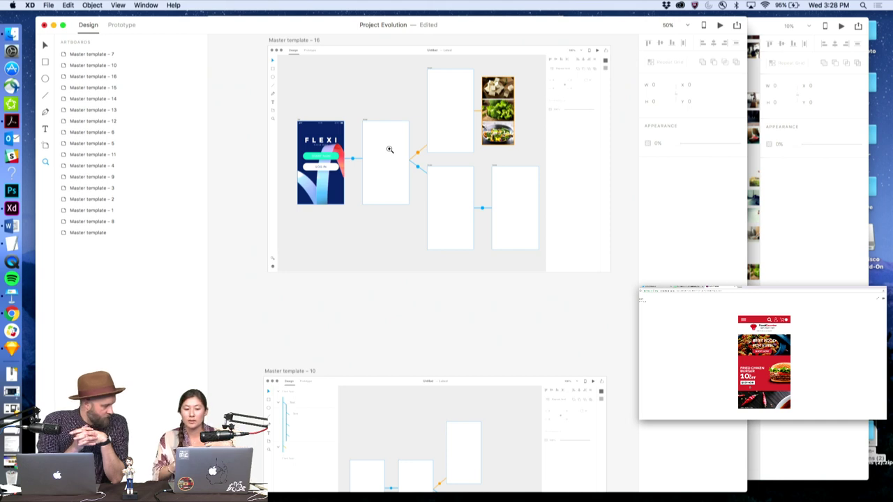
scroll(390, 150, down, 3)
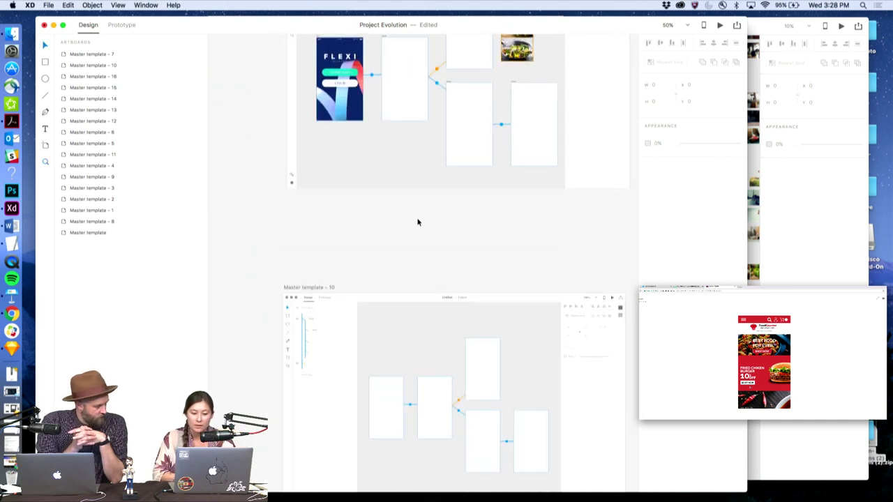
scroll(419, 221, up, 2)
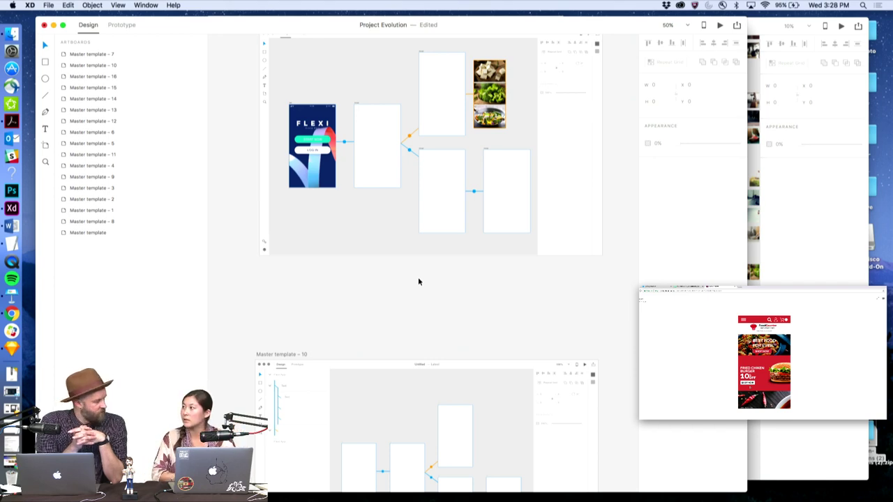
scroll(454, 302, up, 2)
scroll(454, 303, right, 2)
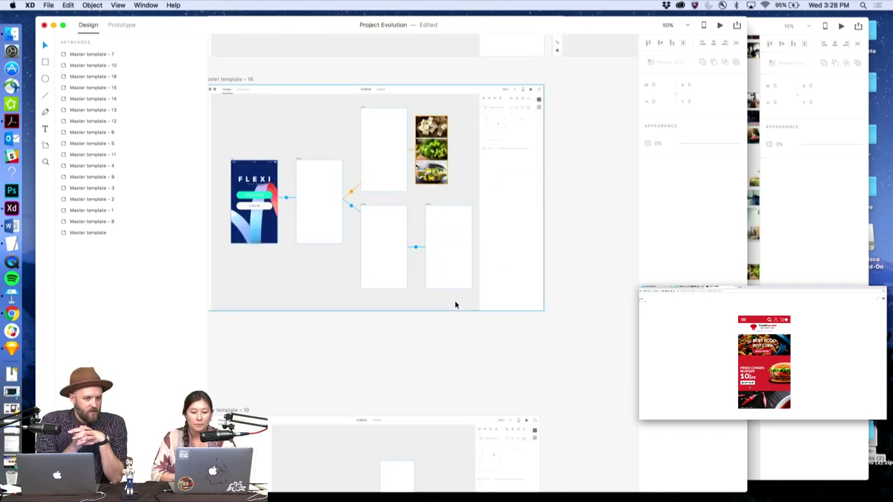
alt+click(467, 188)
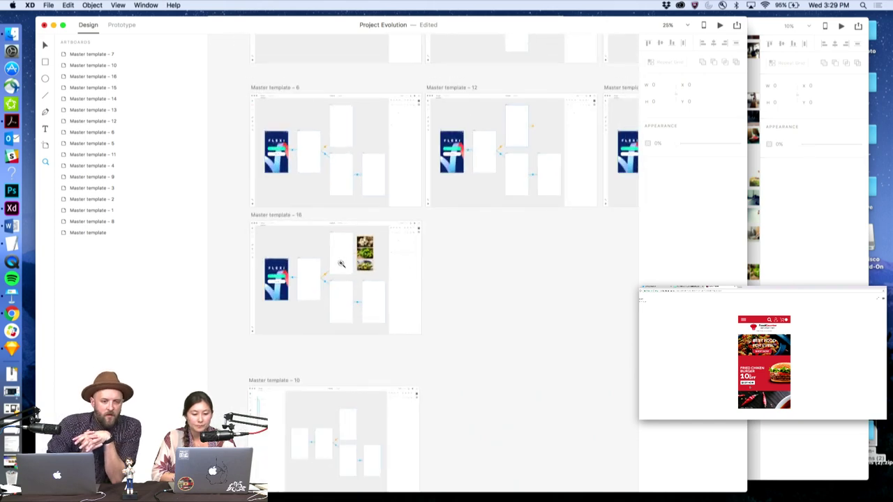
click(341, 263)
scroll(341, 263, down, 1)
scroll(341, 264, left, 1)
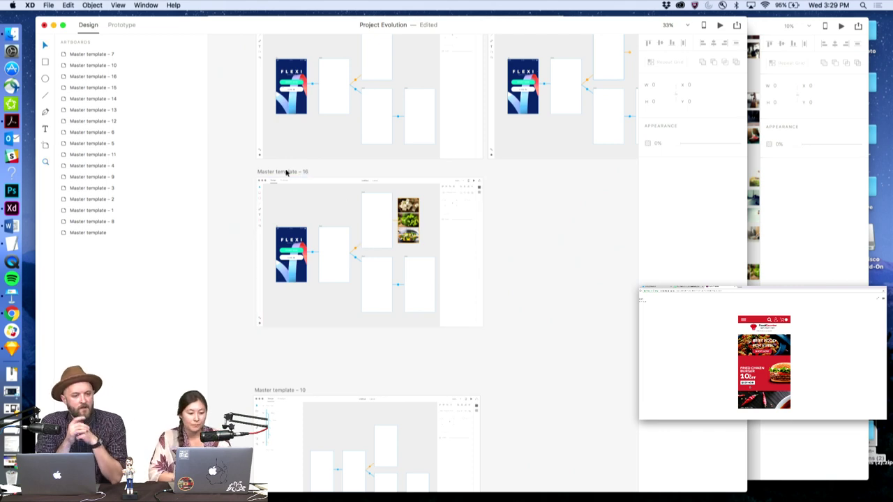
alt+click(396, 210)
scroll(397, 210, down, 5)
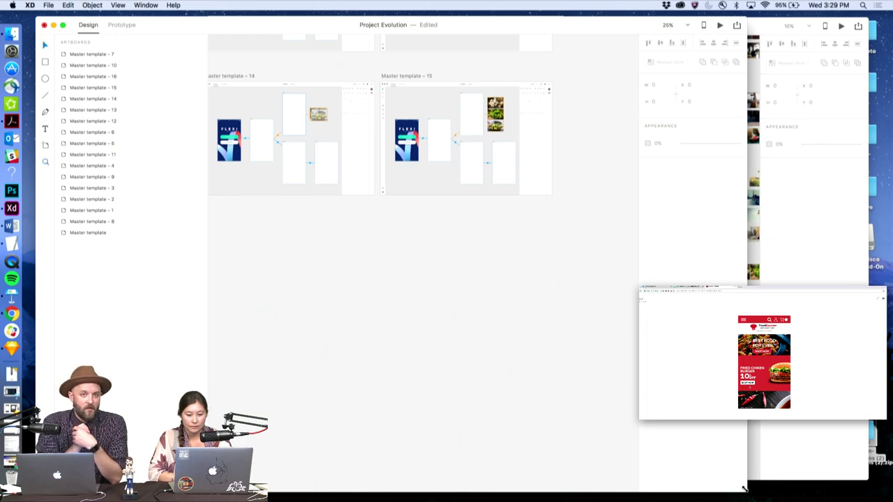
drag(745, 488, 858, 497)
Paste the sandwich photo into Master template – 16, scaled to about 145 by 97.5, overlapping the salad photo's lower right corner
scroll(610, 333, down, 3)
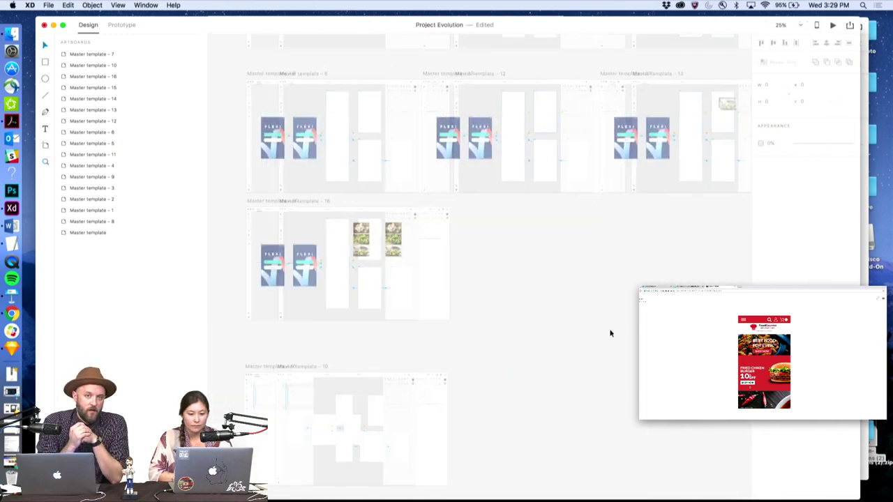
scroll(448, 255, up, 4)
scroll(429, 257, up, 4)
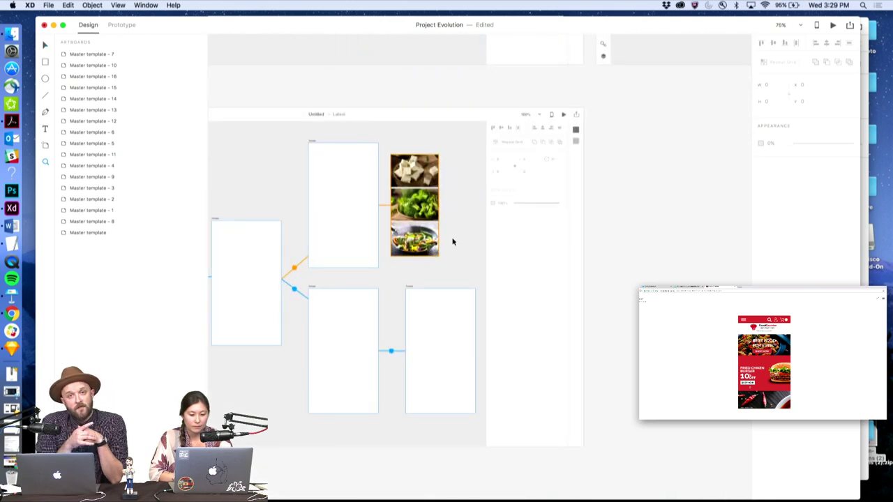
key(super+v)
drag(566, 325, 468, 246)
drag(421, 230, 455, 247)
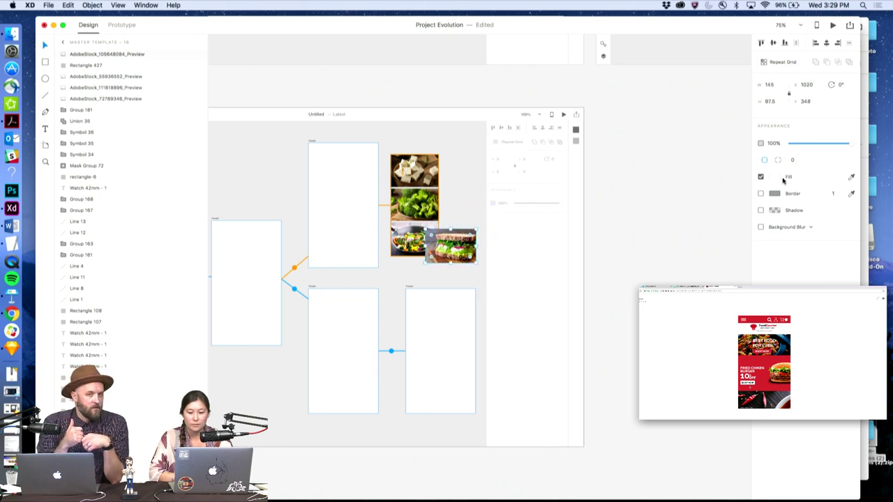
Set the sandwich photo's opacity to 50% and shift it left to about X 991 so it overlaps the salad photo more
click(772, 143)
text(50)
key(Return)
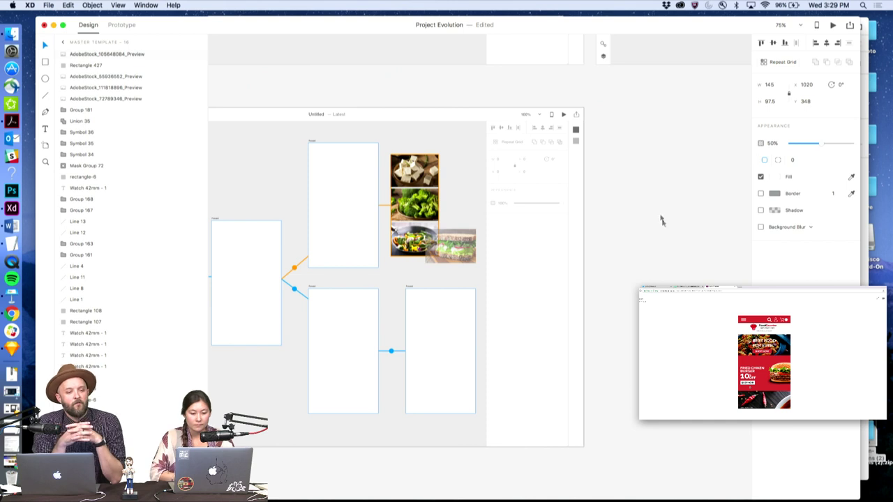
click(627, 234)
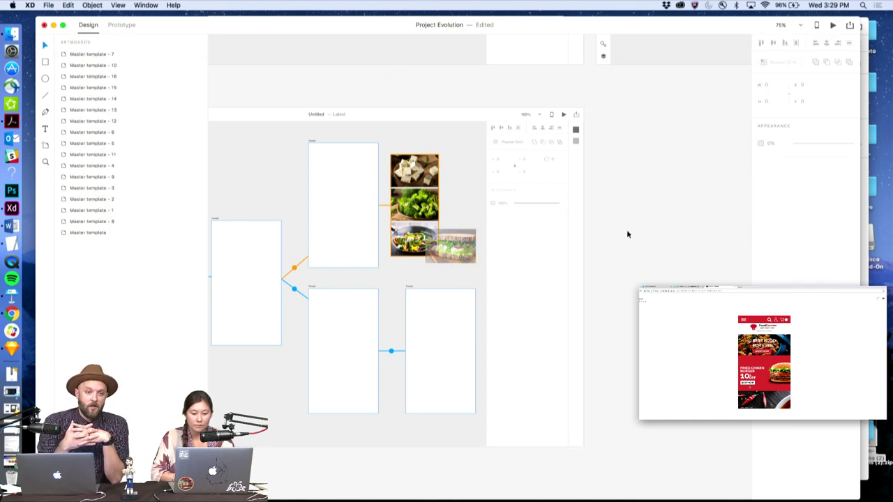
drag(450, 246, 434, 248)
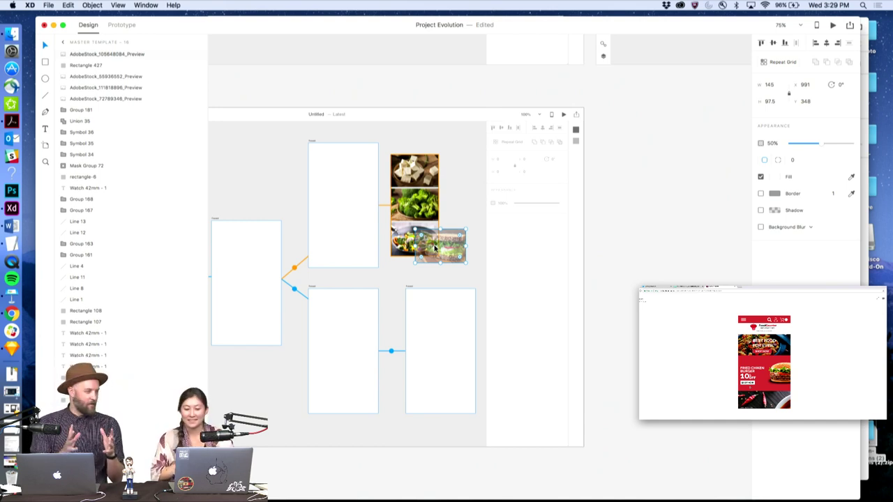
click(658, 240)
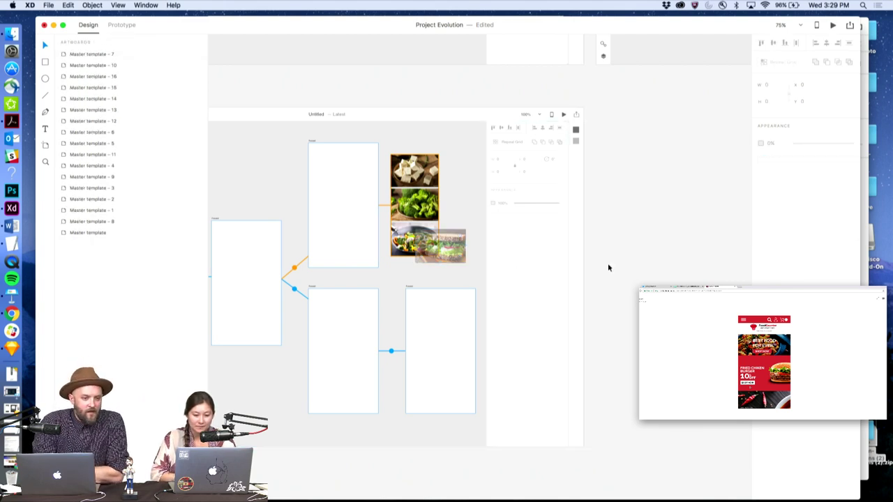
Duplicate the Master template – 16 artboard into the free space to its right, beneath Master template – 12
key(z)
alt+click(521, 265)
alt+click(520, 266)
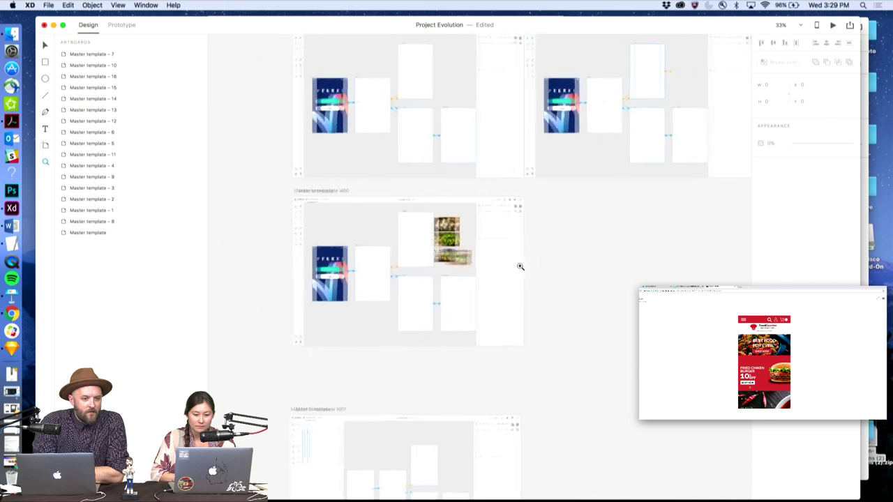
key(v)
click(304, 197)
drag(301, 193, 532, 200)
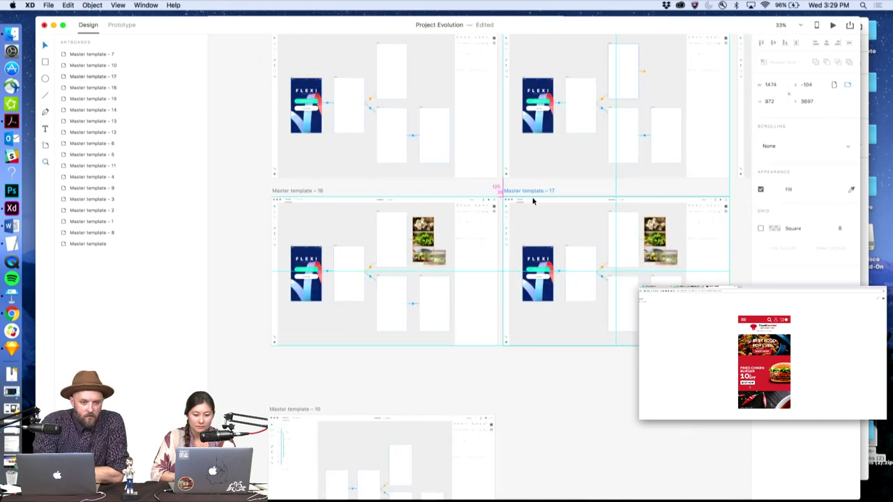
Move the three stacked food photos in Master template – 17 up together with their orange frame, to Y 103
key(super+3)
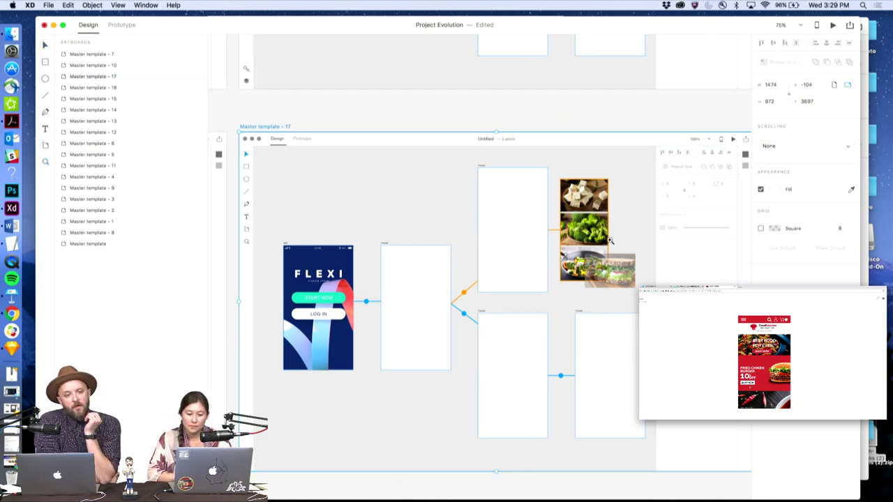
scroll(604, 237, up, 5)
click(562, 145)
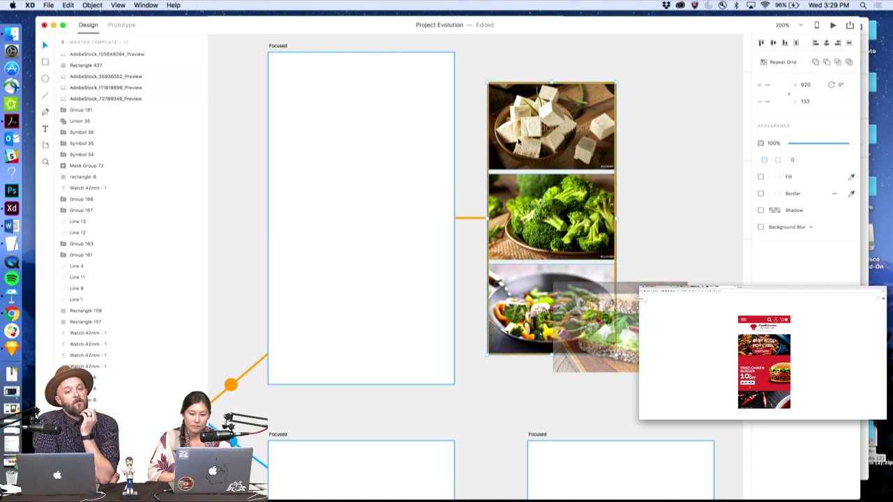
drag(519, 143, 517, 112)
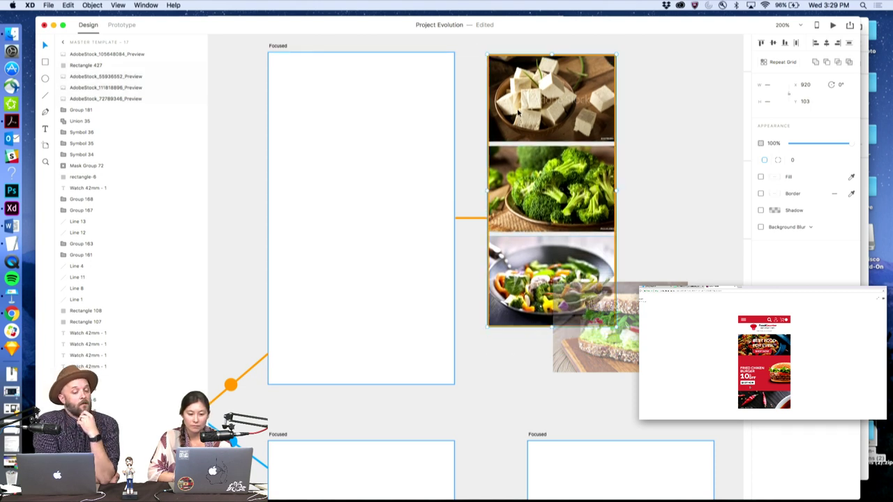
Place the sandwich photo directly beneath the salad photo at X 921, Y 400 and scale it to about 138 by 92.5
click(636, 280)
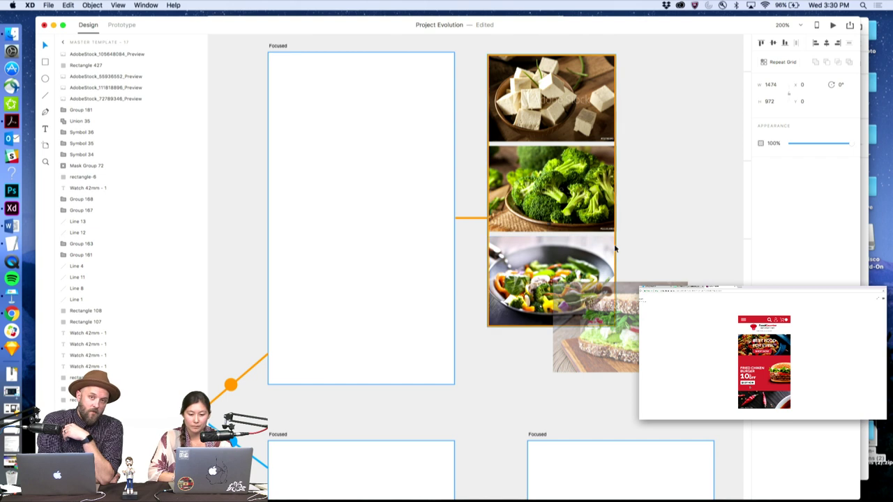
drag(616, 272, 573, 356)
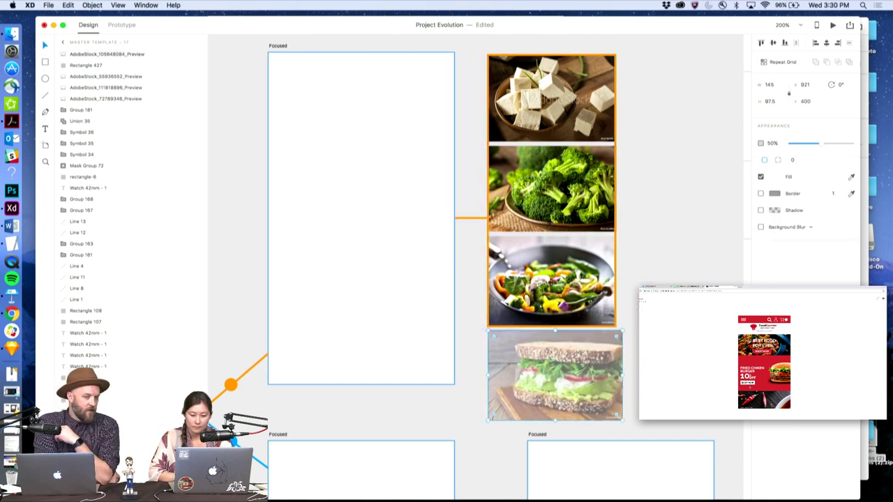
drag(621, 421, 616, 416)
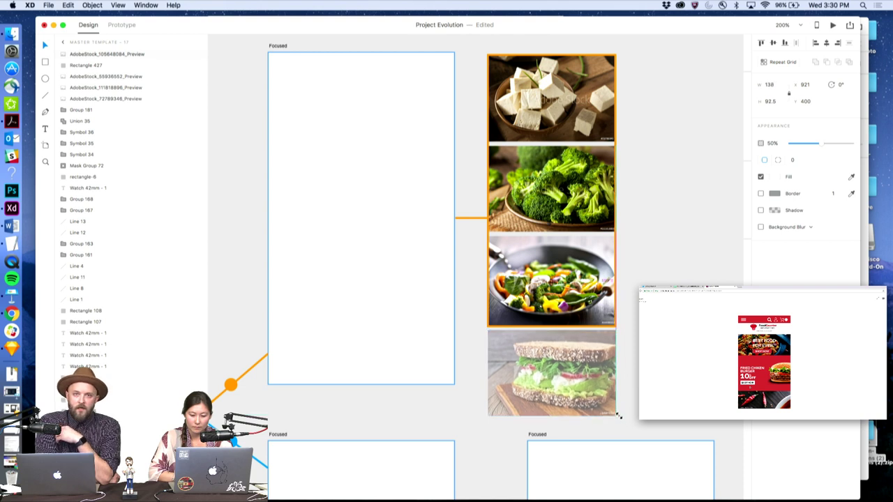
Extend the orange border rectangle down to a height of 390 to enclose the sandwich photo, and set that photo's opacity to 100%
click(573, 305)
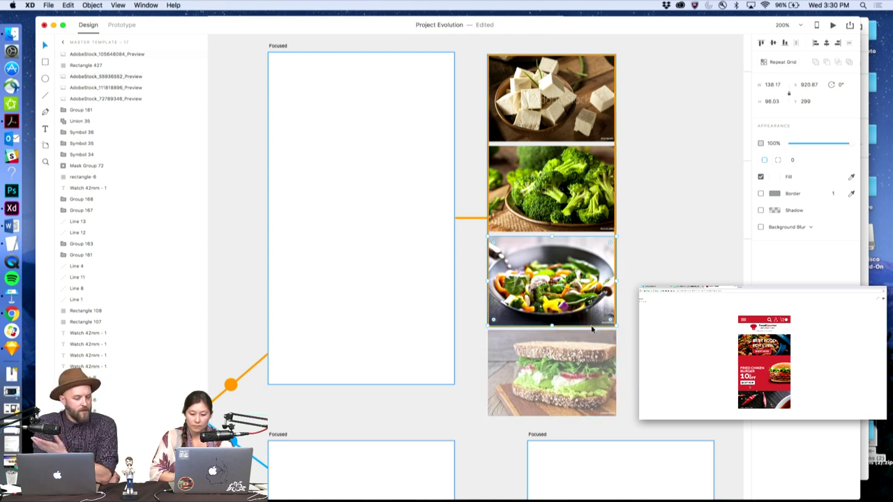
click(556, 327)
drag(551, 326, 552, 417)
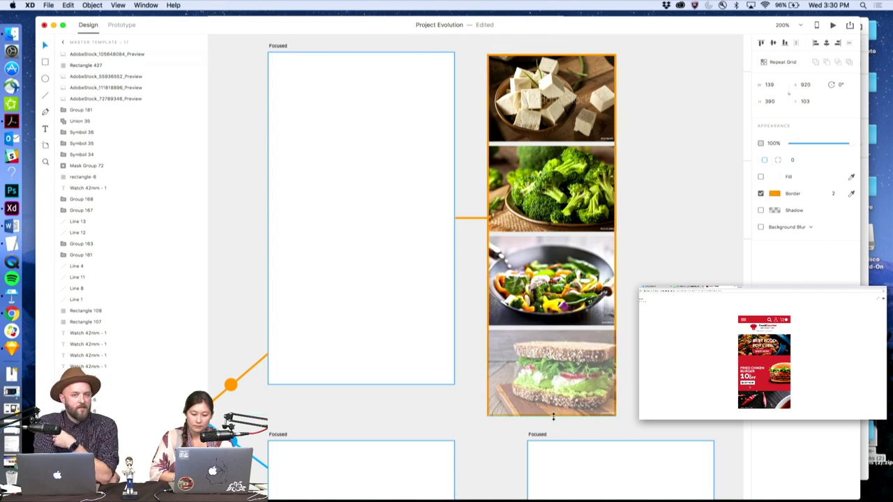
click(558, 370)
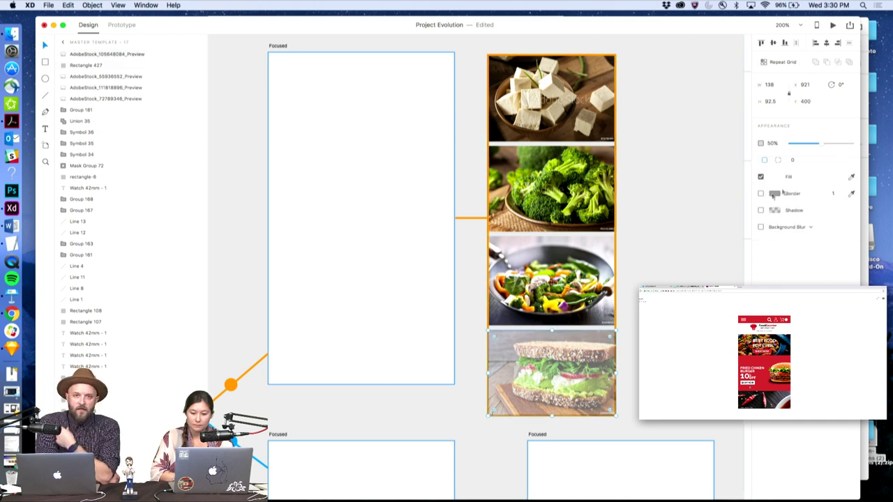
drag(820, 146, 867, 147)
click(696, 216)
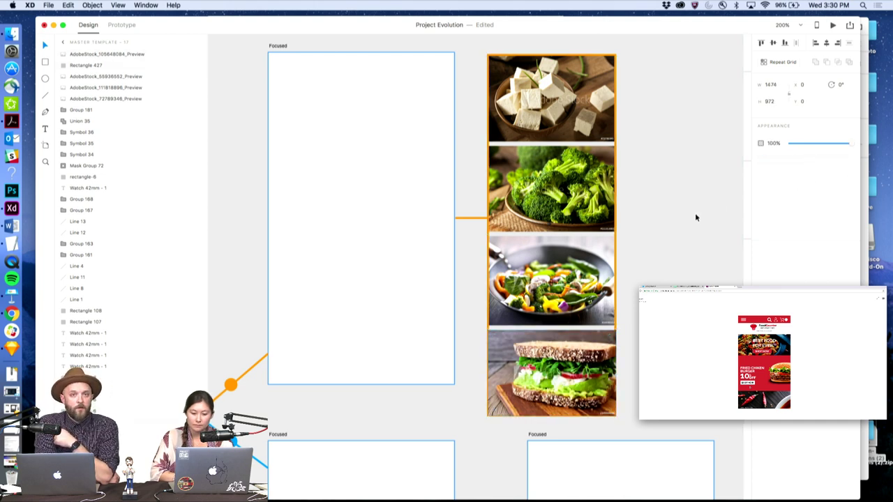
Bring the orange border rectangle to the front of the food photos
click(615, 331)
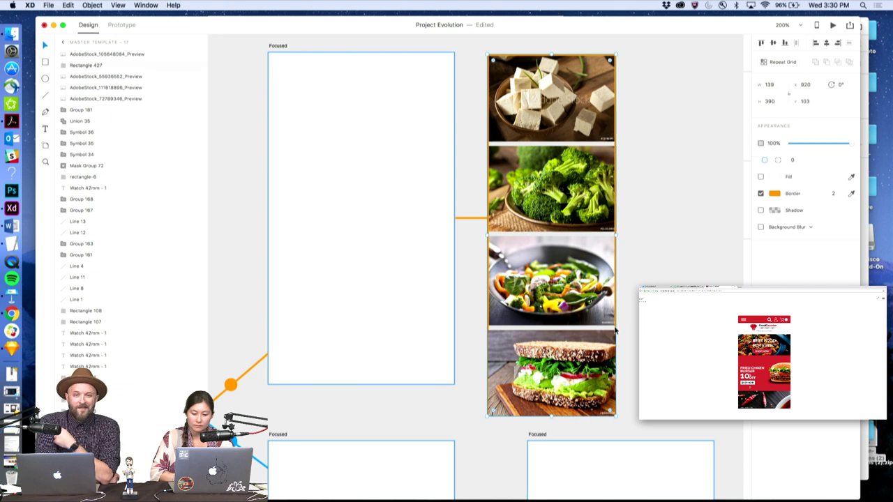
click(117, 4)
mouse_move(136, 131)
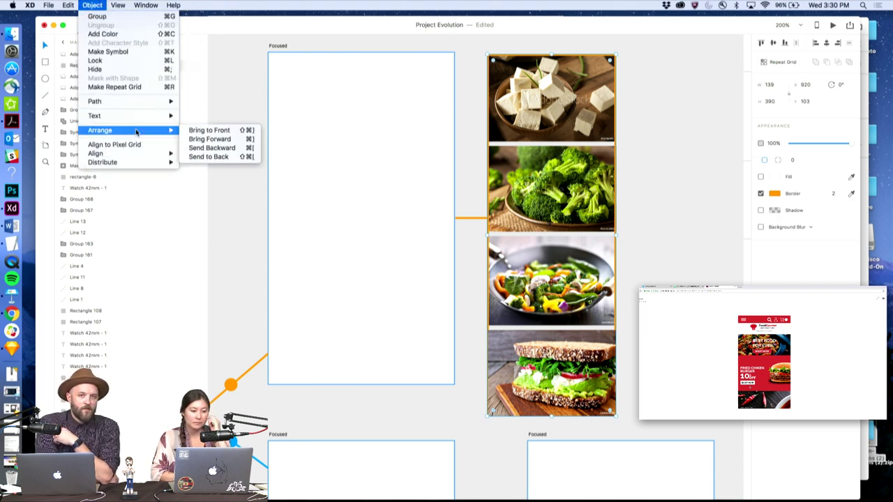
click(209, 130)
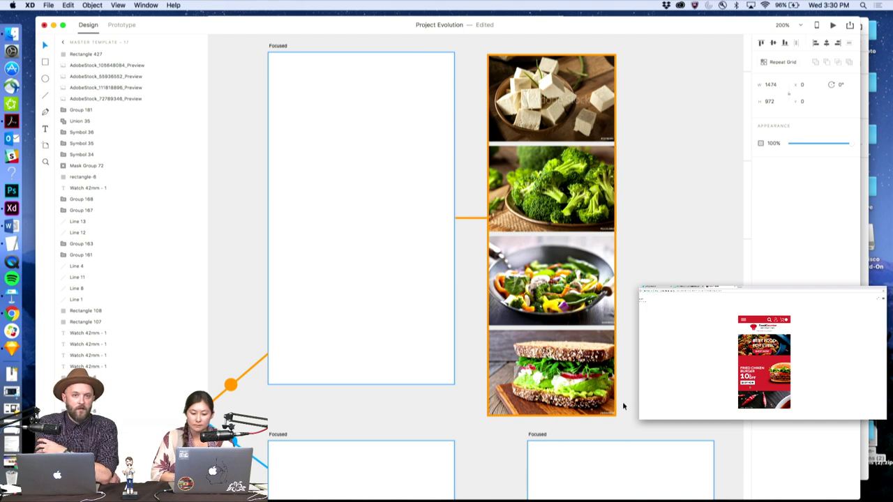
Select the four food photos with their orange border and scale the whole stack down slightly, keeping its upper left corner in place
key(super+1)
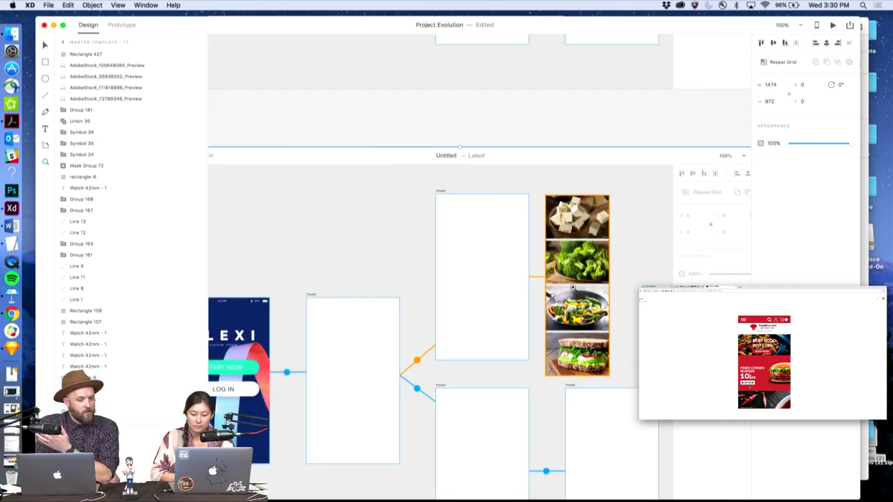
scroll(574, 286, up, 5)
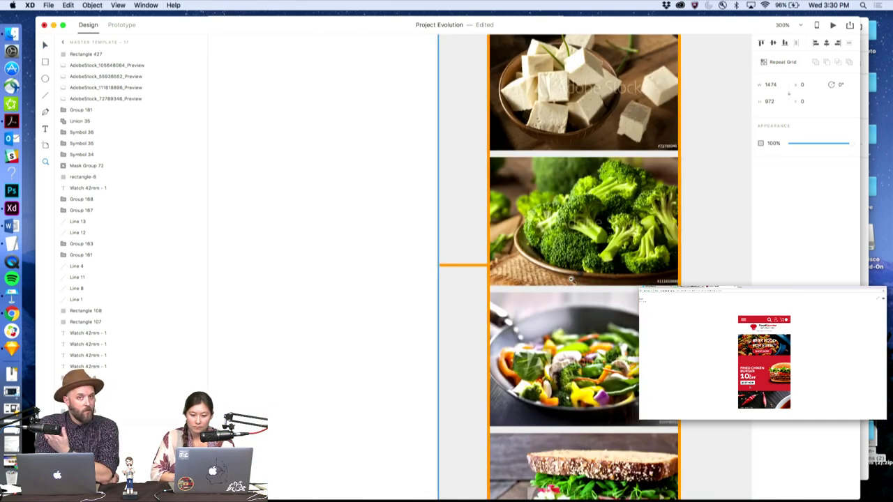
scroll(571, 279, down, 5)
click(577, 209)
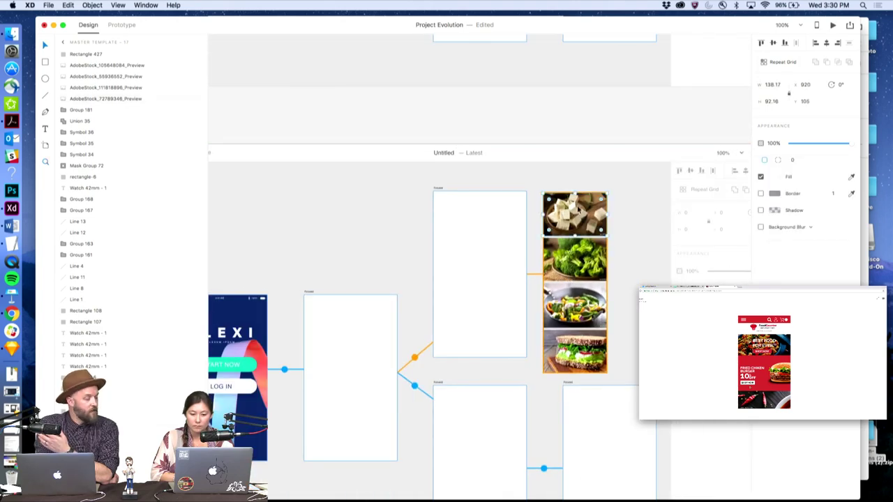
shift+click(576, 262)
shift+click(575, 296)
shift+click(576, 345)
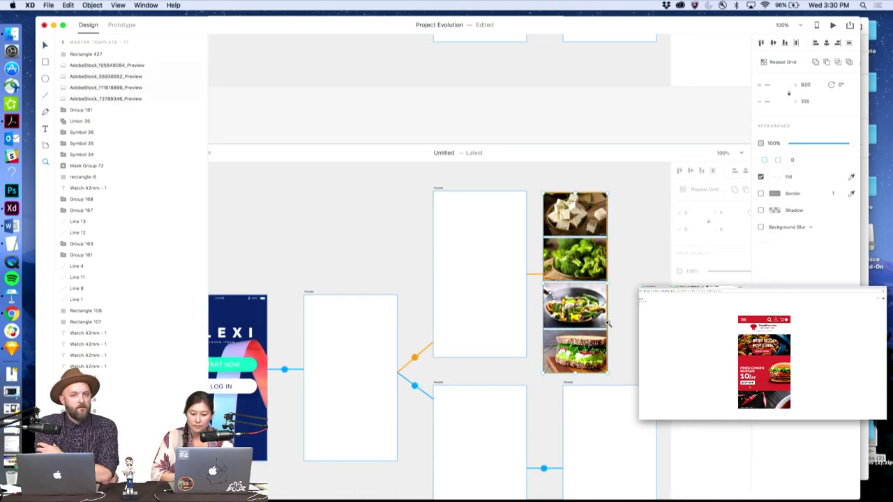
scroll(608, 323, up, 3)
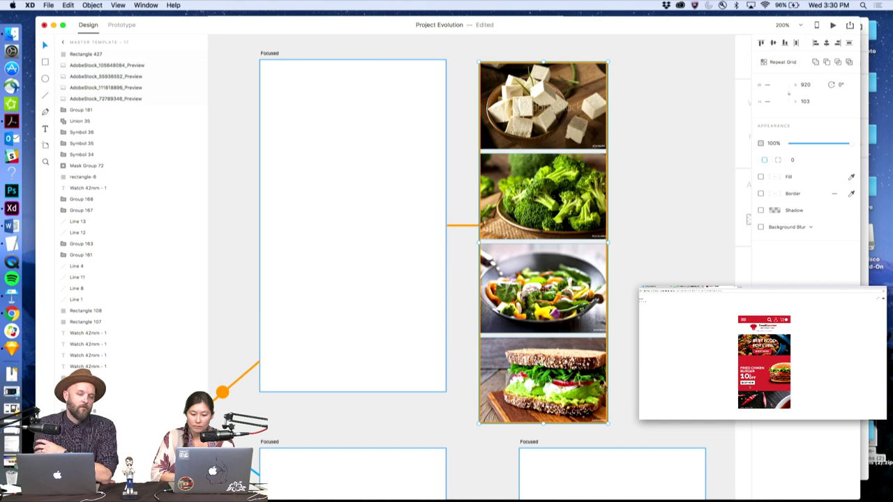
drag(607, 423, 596, 412)
click(637, 345)
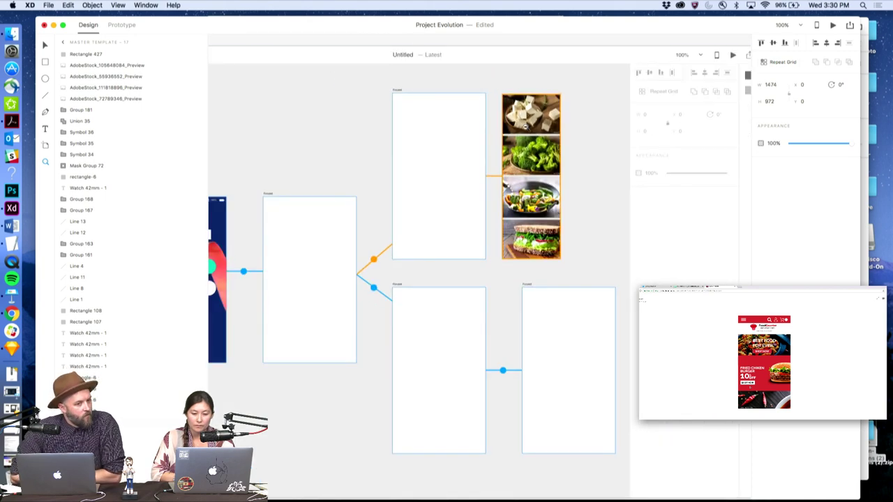
In Prototype mode, link Master template – 15 to Master template – 16 with a 0.4 s Dissolve transition and Ease Out easing
scroll(526, 126, down, 5)
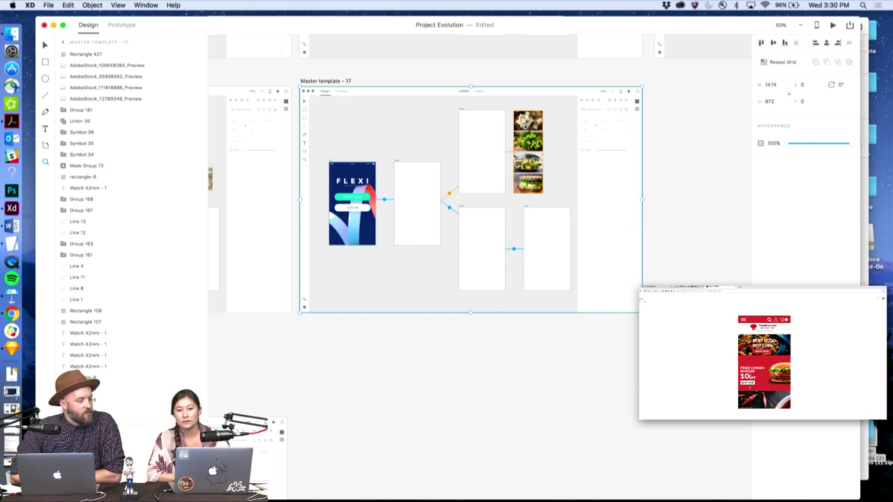
scroll(500, 149, down, 4)
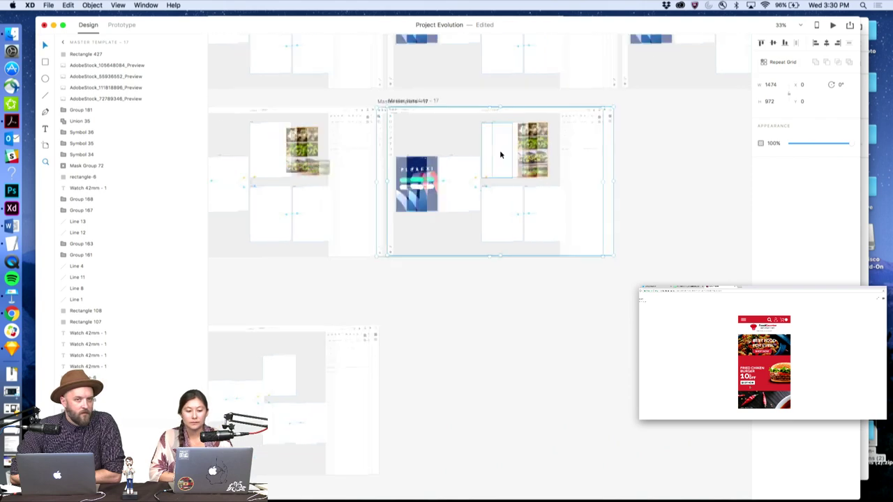
click(496, 273)
scroll(516, 265, right, 2)
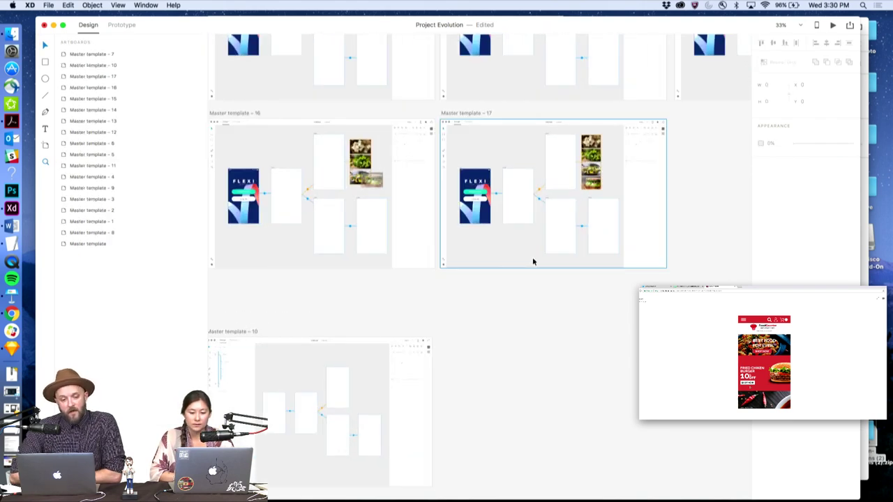
key(z)
scroll(614, 222, down, 5)
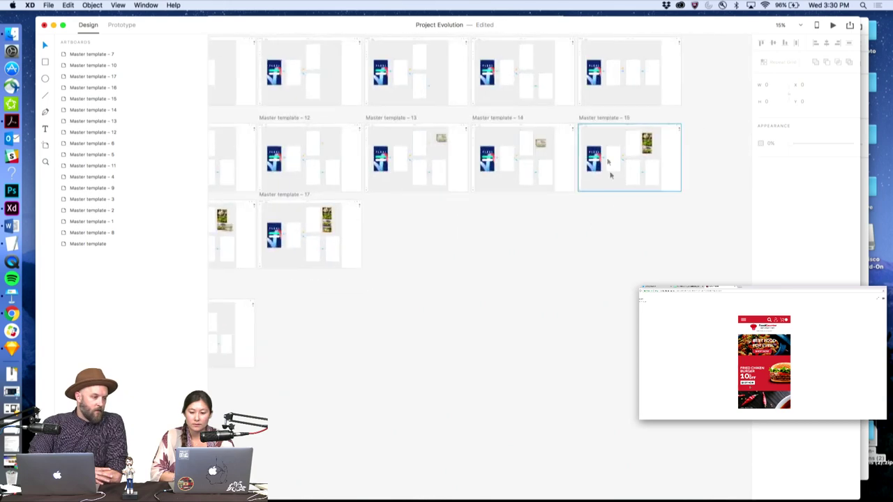
click(595, 120)
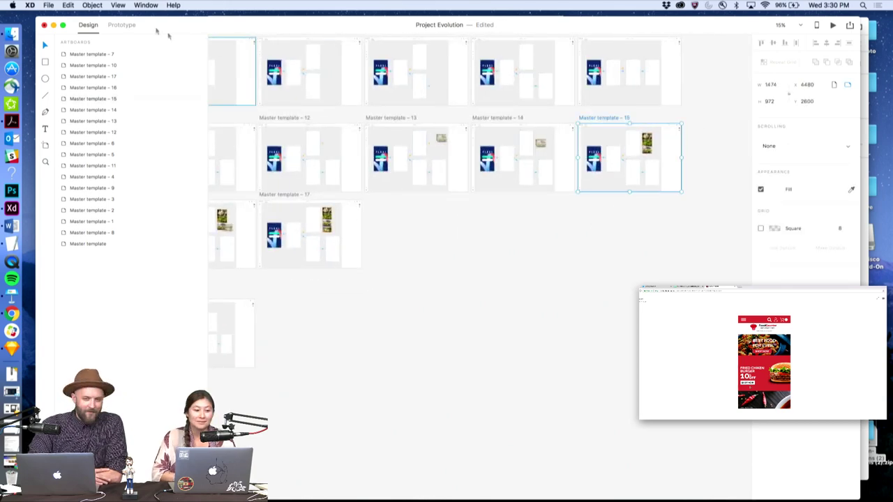
click(122, 26)
scroll(558, 225, left, 3)
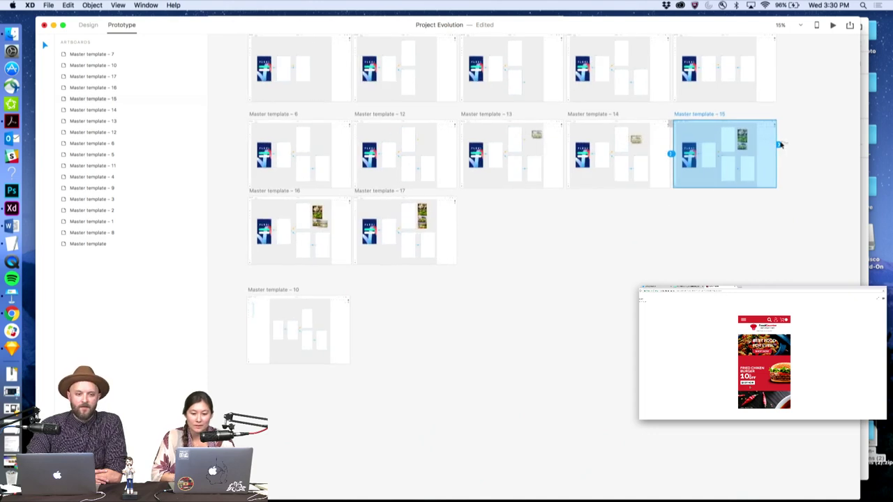
drag(779, 144, 279, 199)
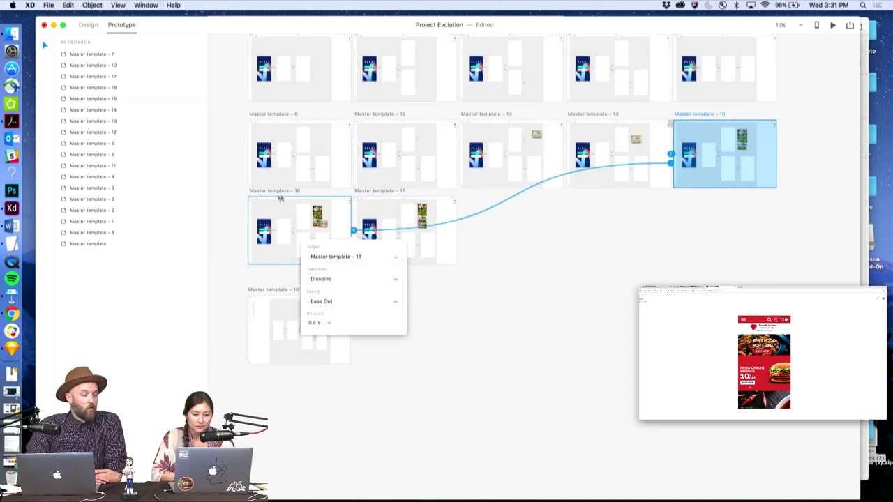
Link Master template – 16 to Master template – 17 with a 0.4 s Dissolve transition and Ease Out easing
click(279, 199)
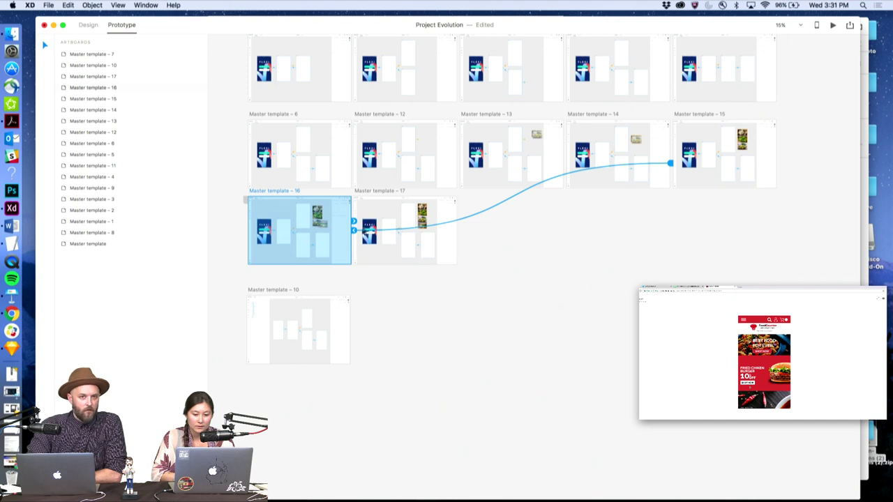
drag(354, 221, 381, 209)
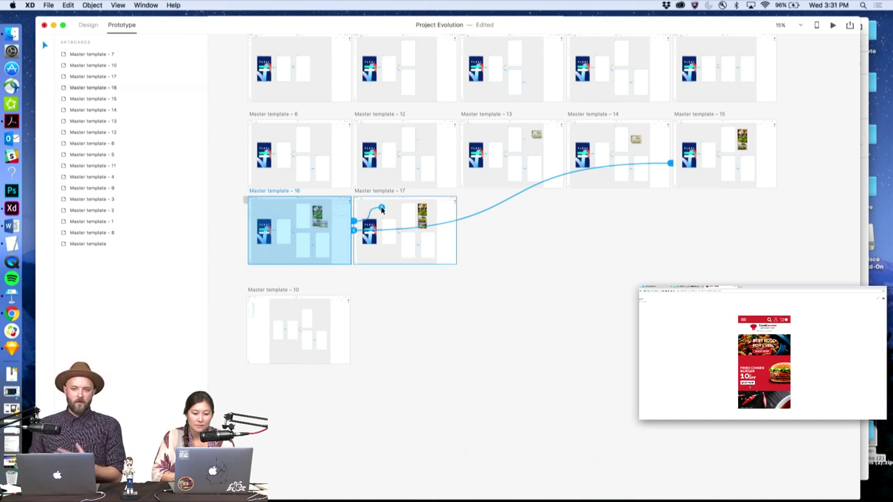
drag(381, 209, 382, 209)
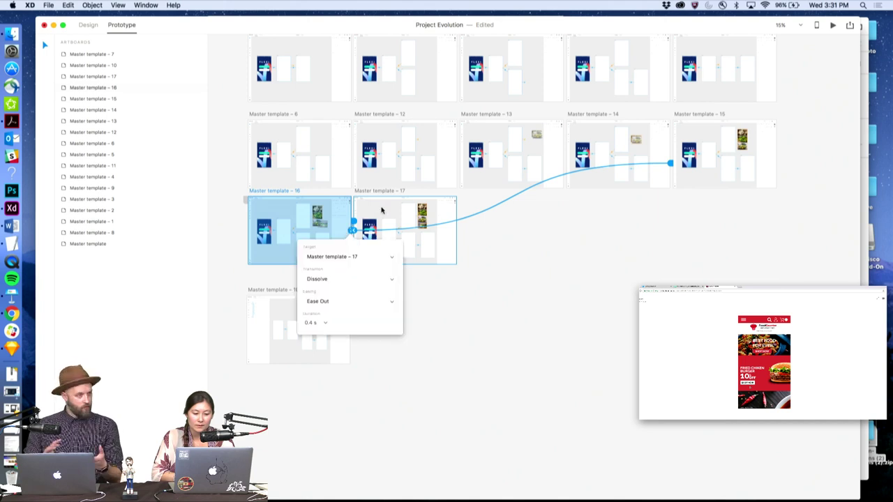
click(382, 210)
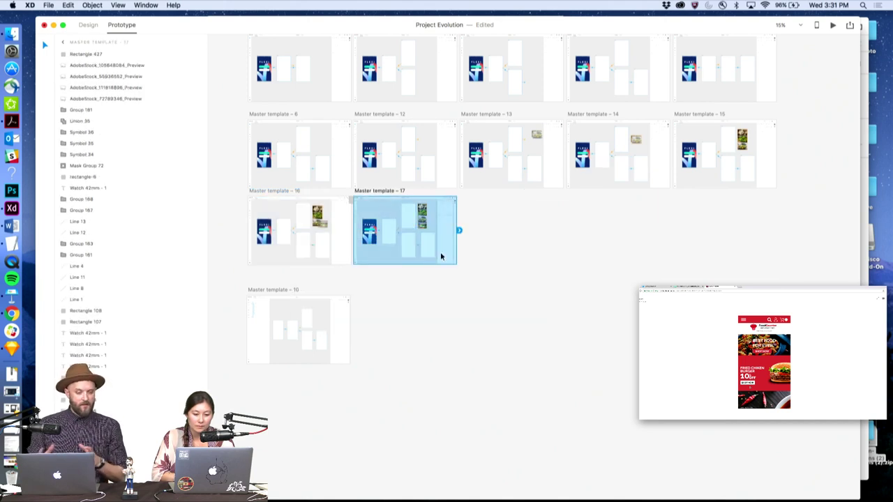
Return to Design mode and start the prototype preview from Master template – 12
click(88, 24)
click(427, 314)
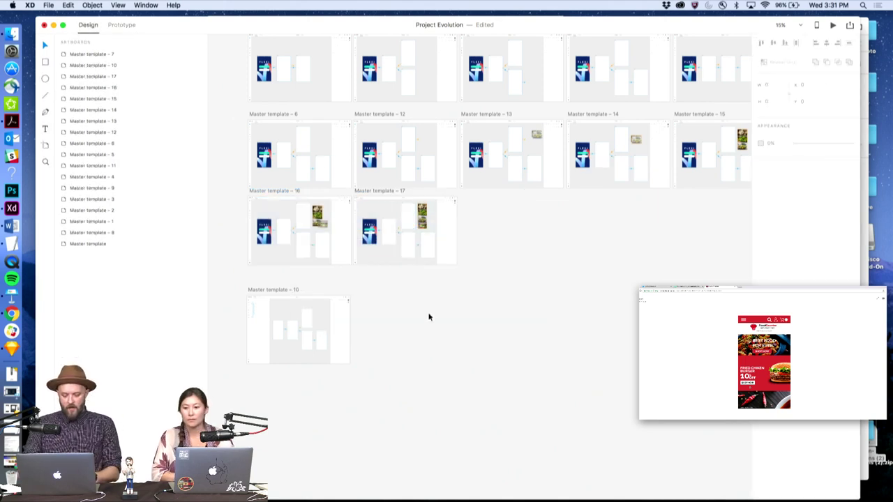
key(z)
click(437, 247)
alt+click(524, 247)
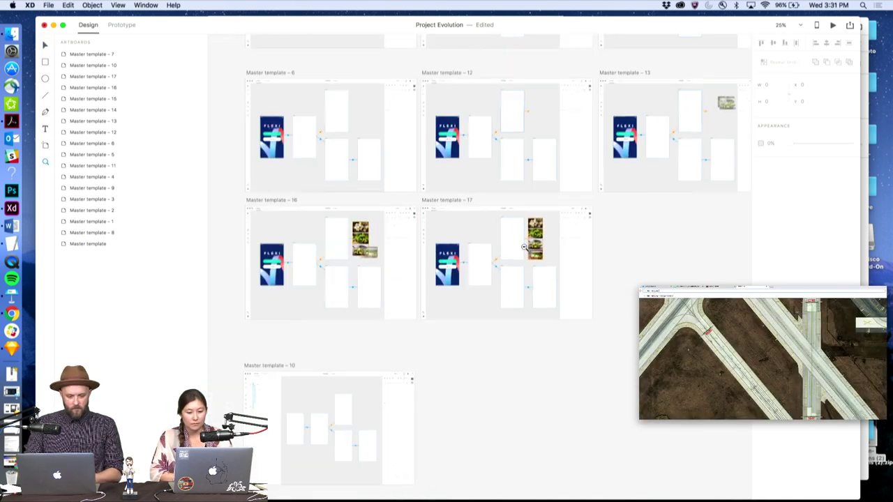
alt+click(523, 247)
scroll(523, 247, right, 5)
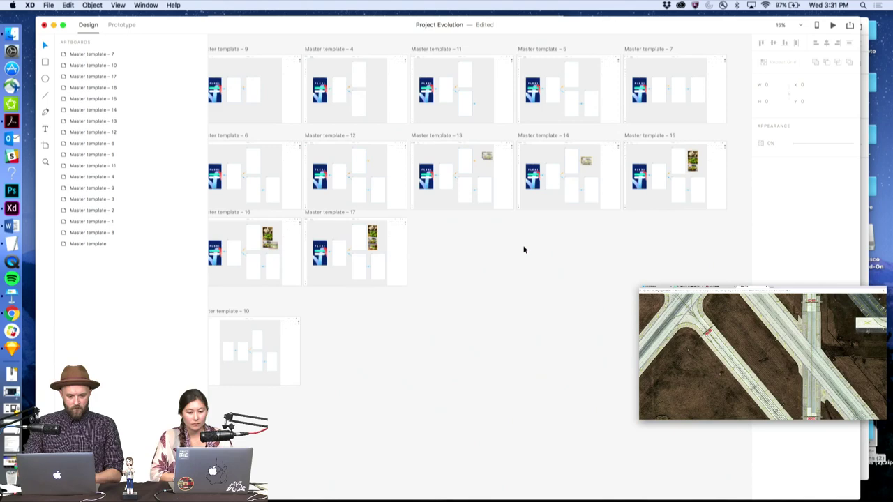
click(332, 138)
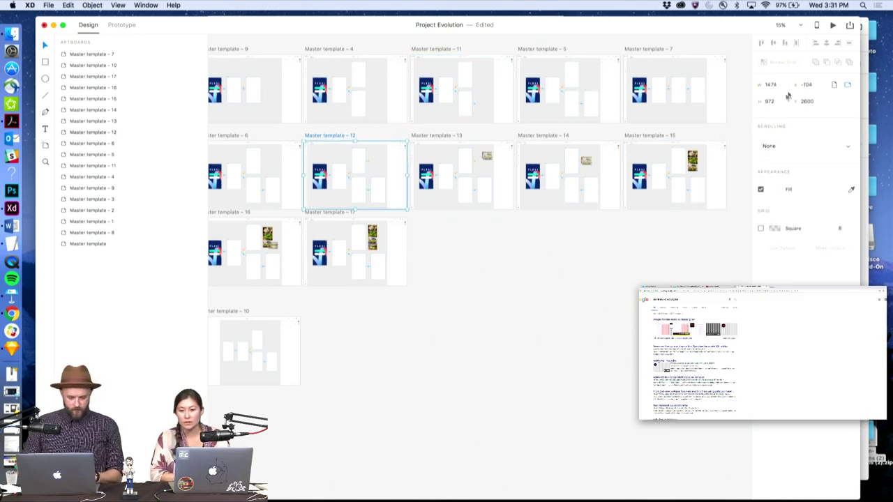
click(832, 26)
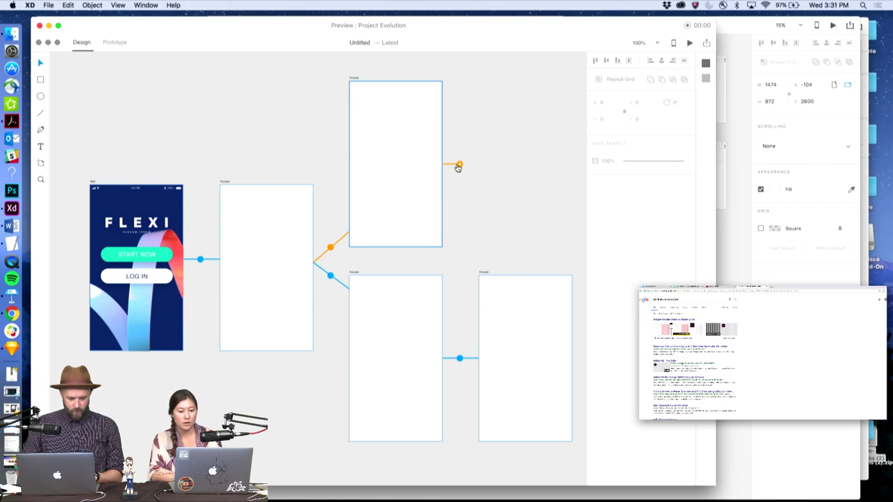
Play the flow connector interaction in the Project Evolution preview through to the four-photo food stack and close the preview
drag(460, 166, 546, 144)
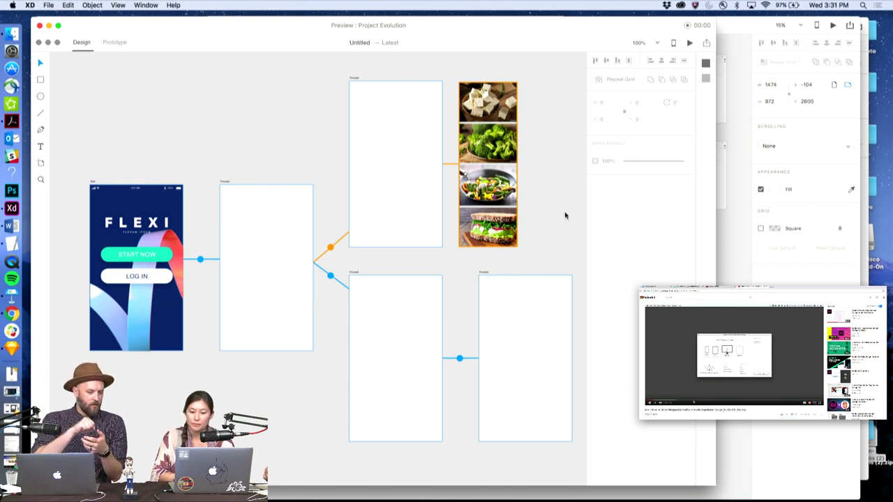
click(40, 25)
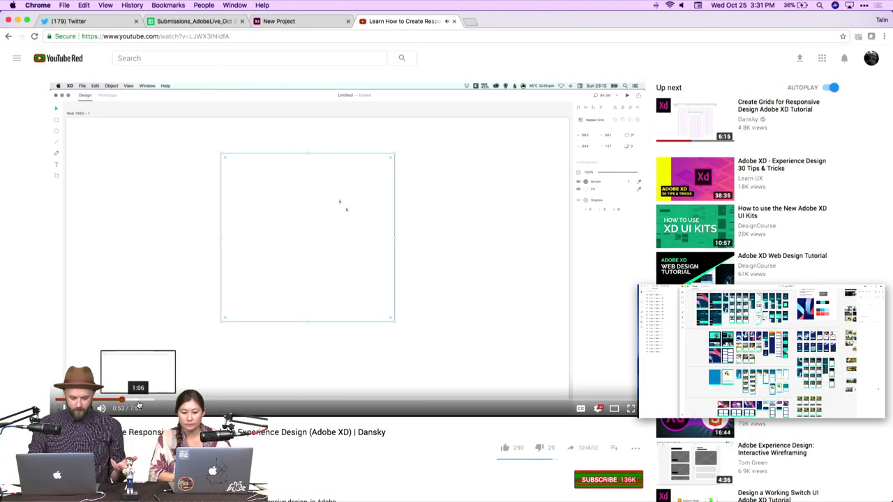
In Chrome, skim the YouTube tutorial on creating responsive grids in Adobe XD from about 1:06 to 5:40 and close the video
click(141, 400)
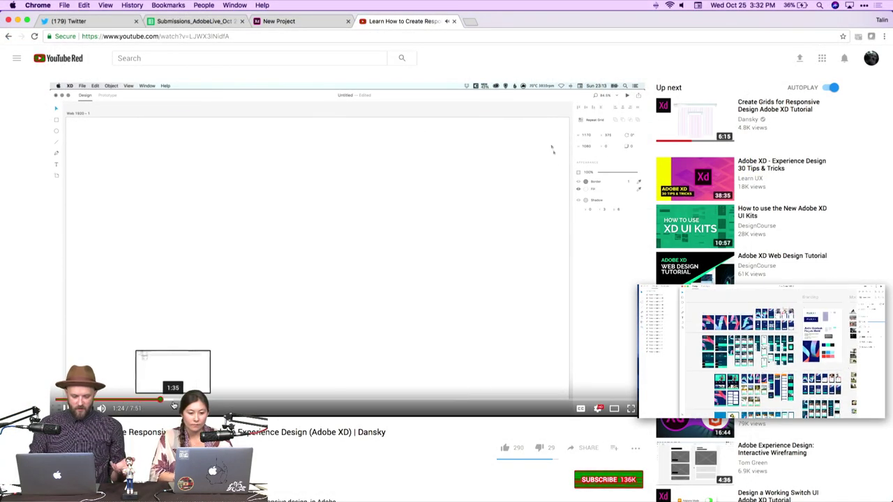
click(173, 401)
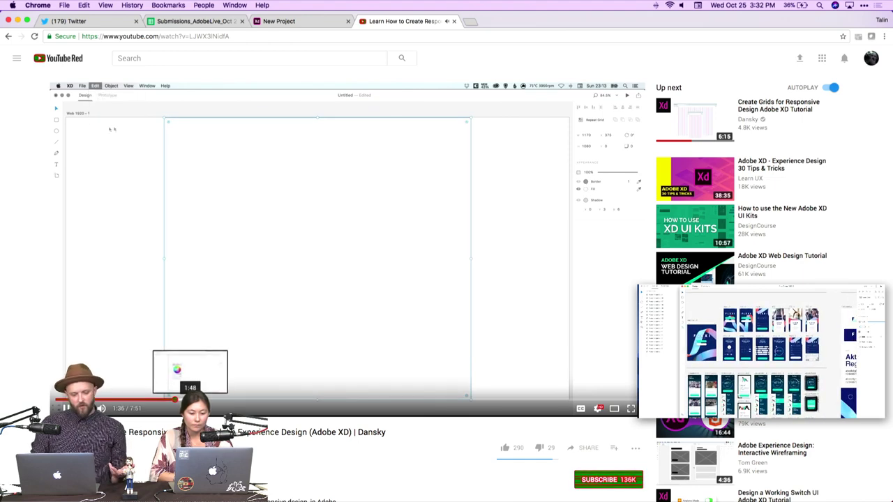
click(192, 400)
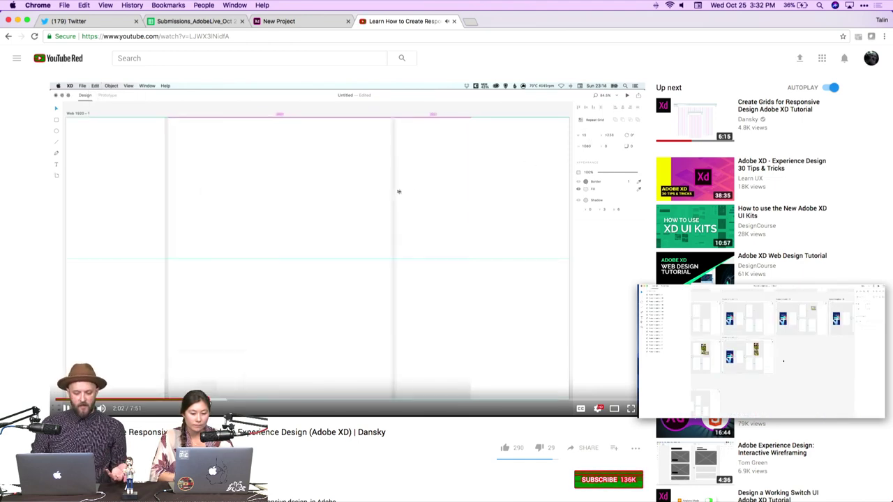
click(226, 401)
click(245, 401)
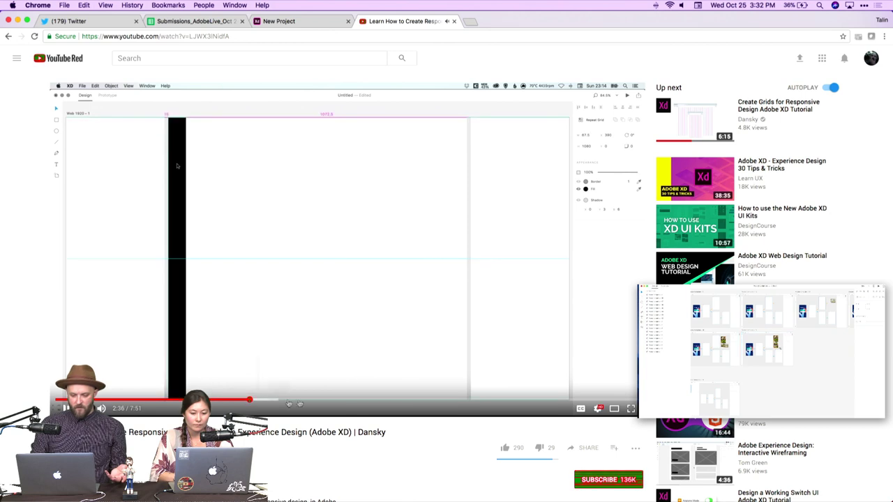
click(316, 402)
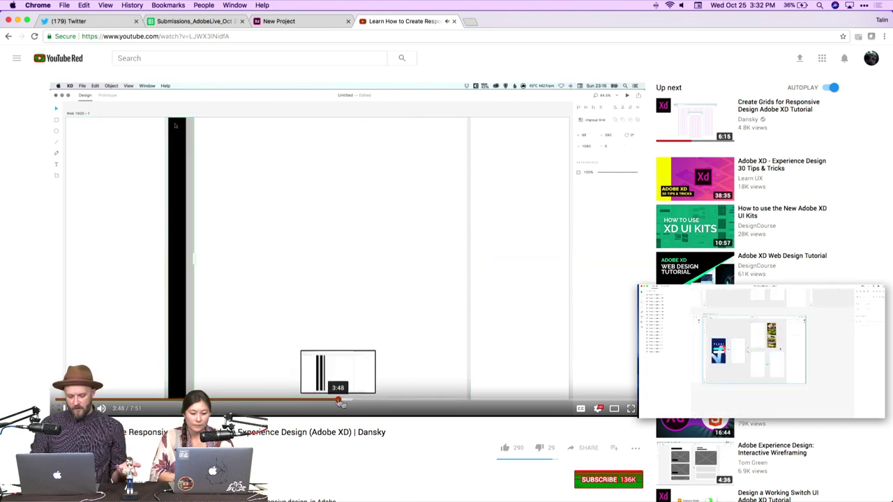
click(361, 403)
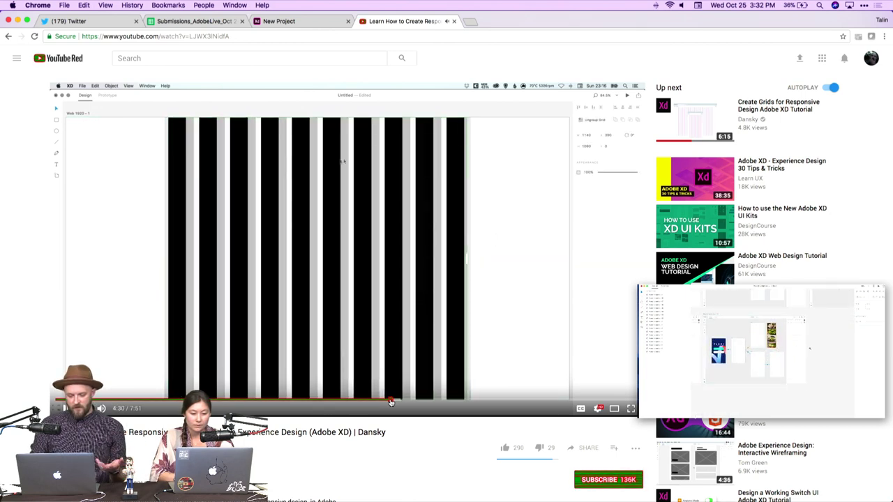
click(413, 402)
click(452, 402)
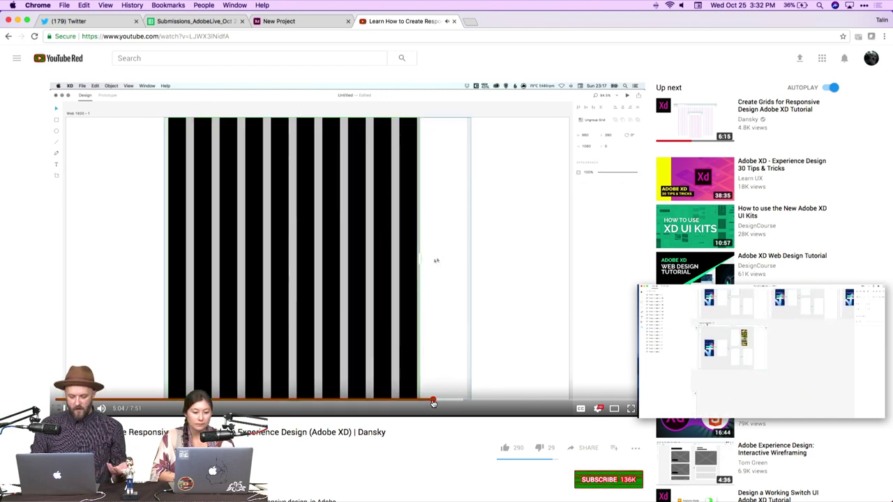
click(476, 403)
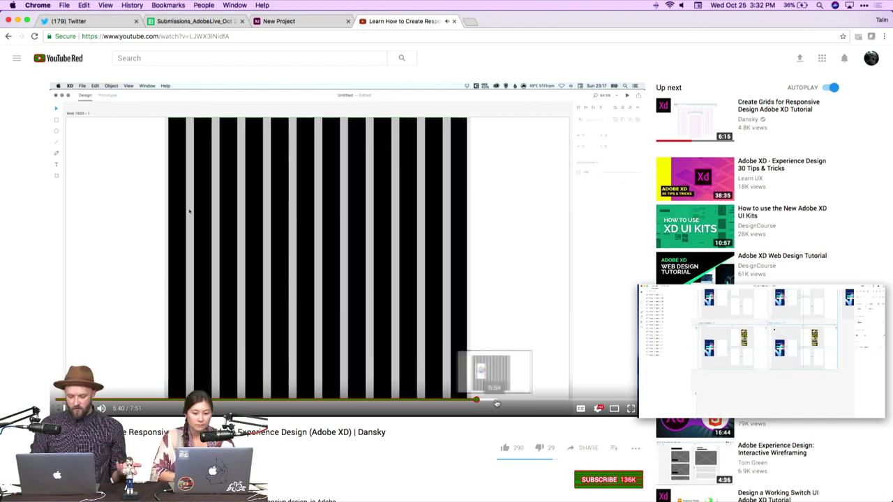
mouse_move(424, 488)
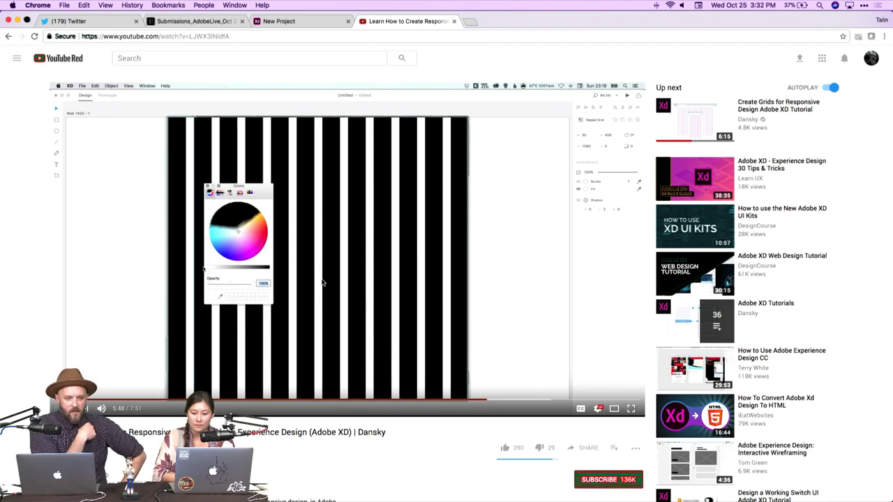
key(super+w)
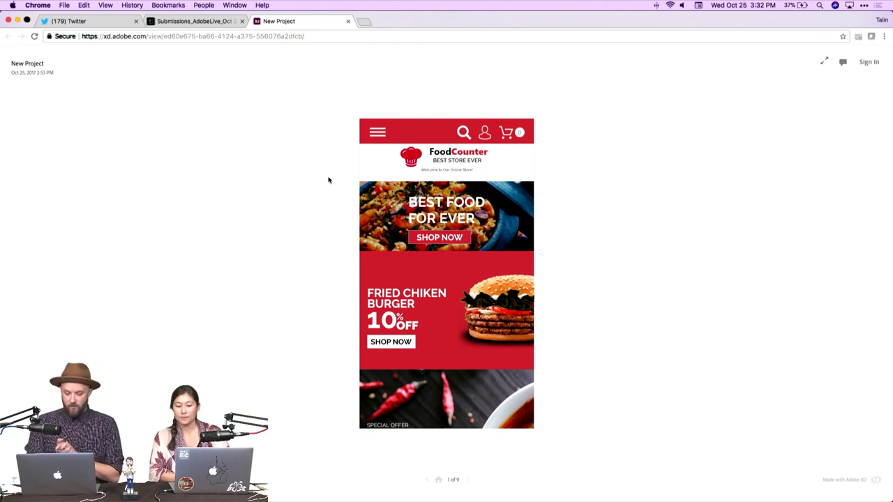
Check the Submissions_AdobeLive_Oct 24-26 spreadsheet and return to the shared FoodCounter prototype, showing it in full screen
click(192, 21)
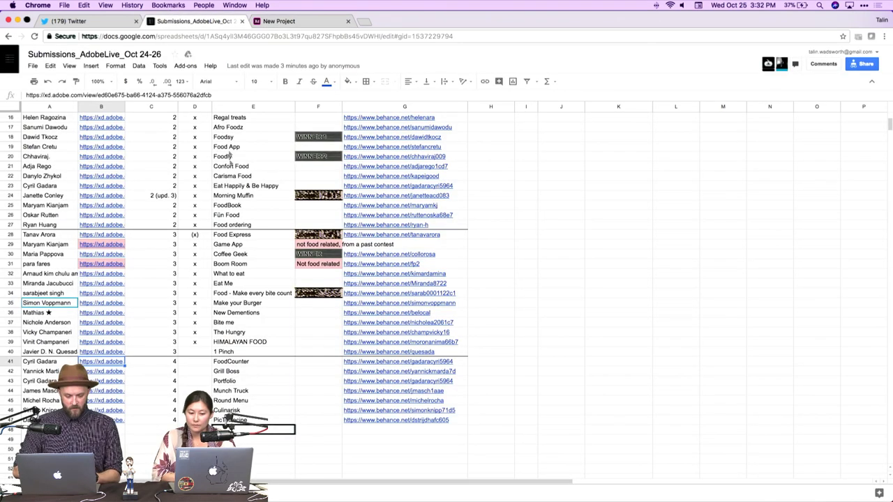
click(288, 21)
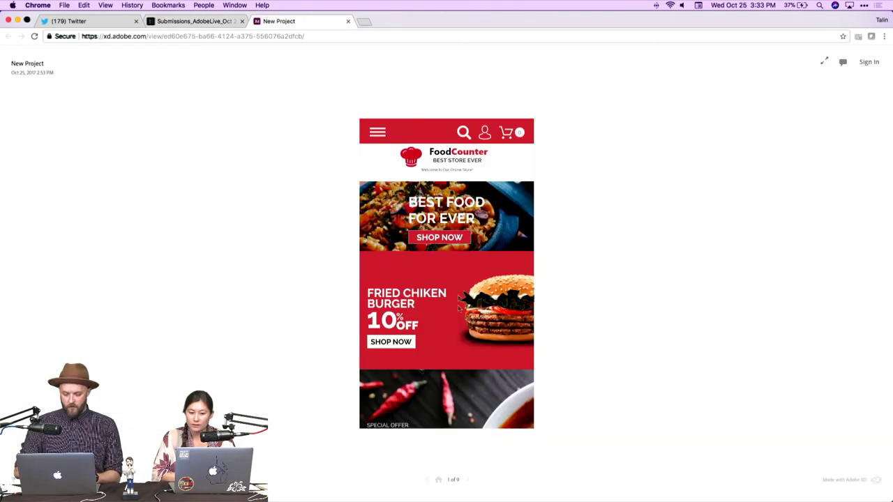
click(449, 211)
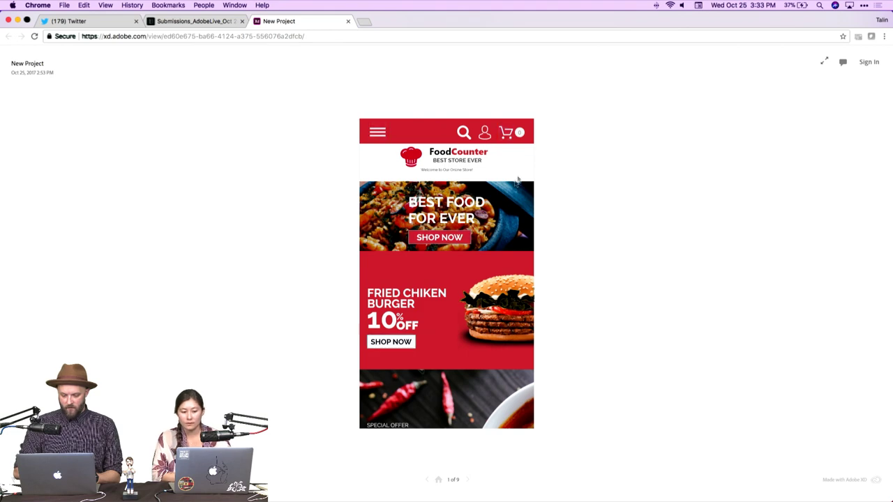
key(ctrl+super+f)
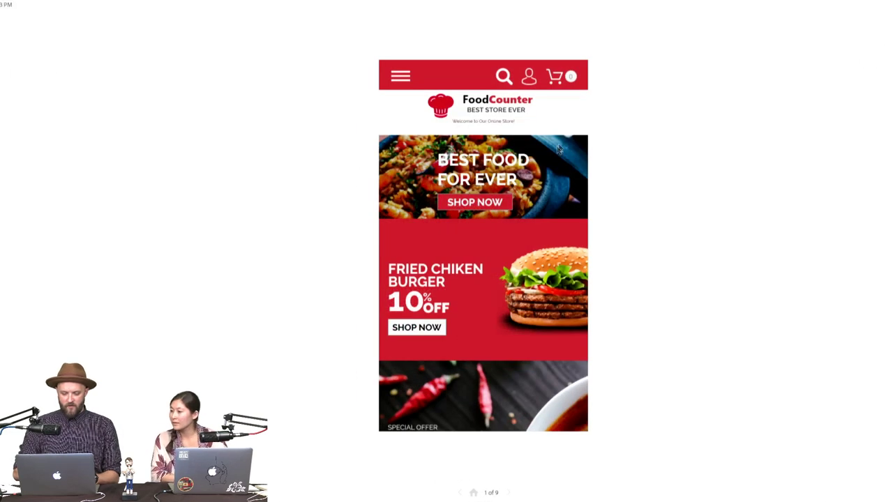
Test the FoodCounter prototype's navigation menu by opening it and going to Home
click(404, 75)
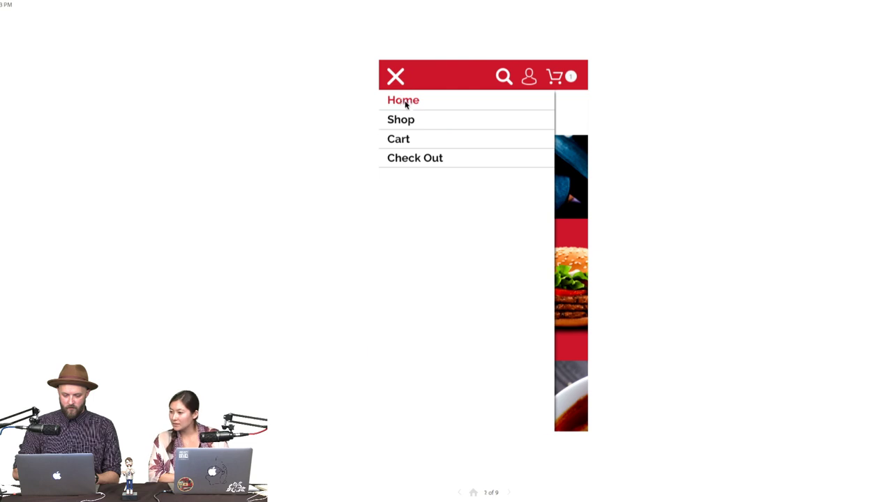
click(405, 103)
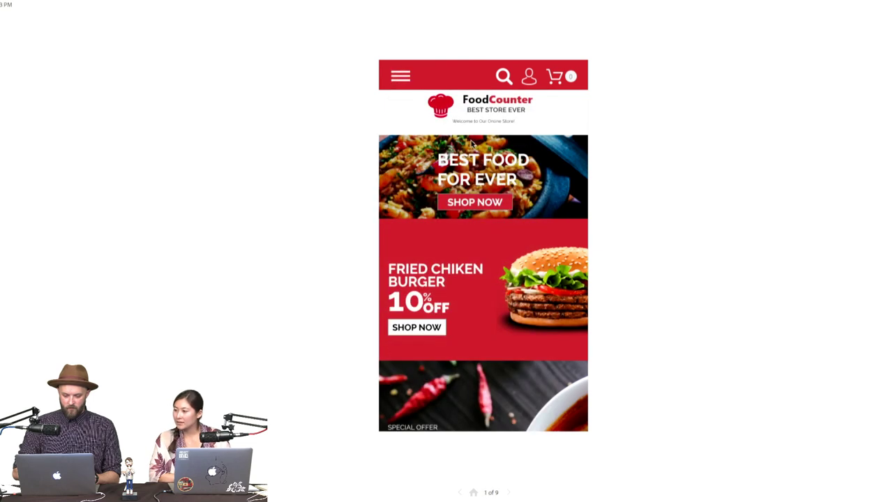
Open the shop from the Best Food banner in the prototype and examine the whole Our Dishes list
click(474, 203)
scroll(508, 263, down, 2)
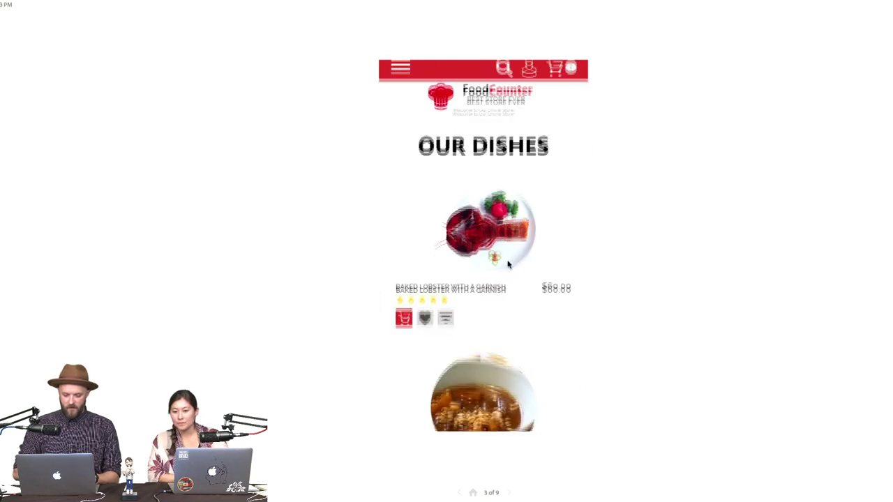
scroll(508, 264, down, 4)
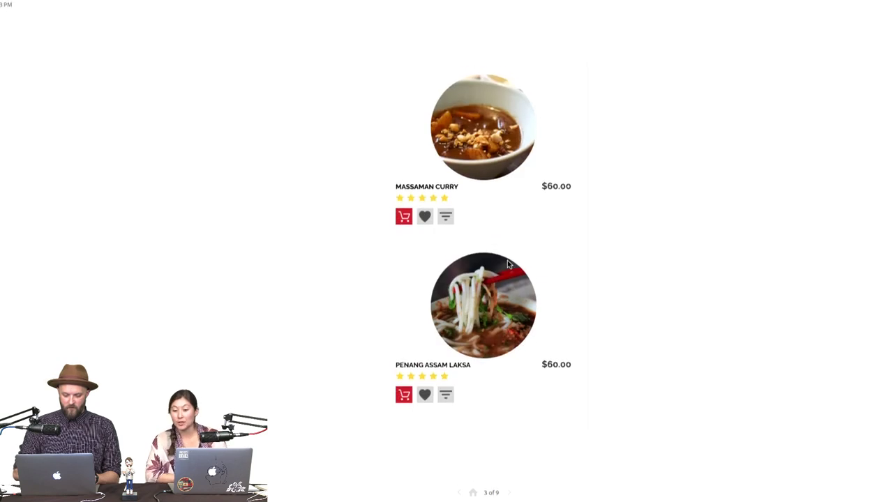
scroll(508, 264, up, 3)
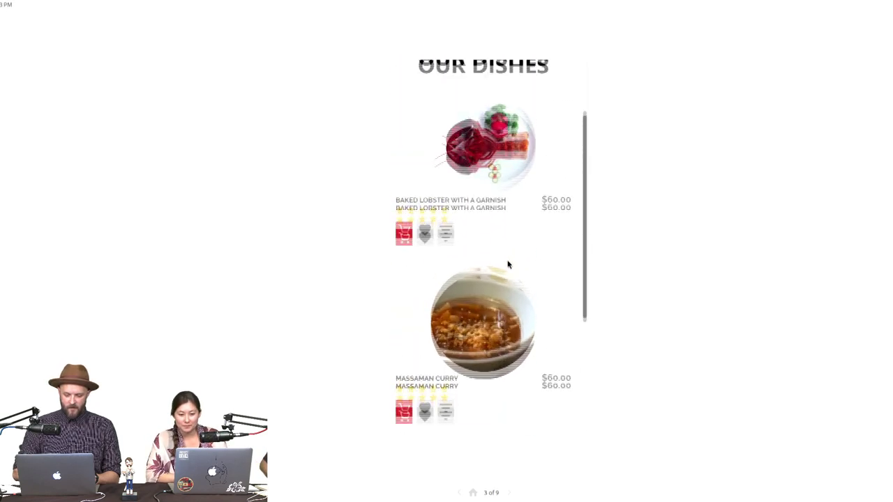
scroll(508, 264, up, 3)
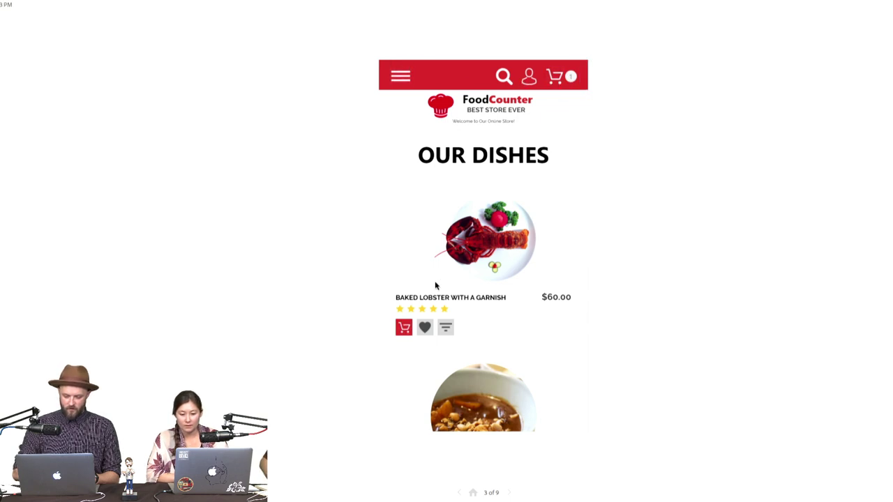
Go through the FoodCounter purchase flow from the shopping cart via checkout to payment completion, and return to the home screen
click(555, 77)
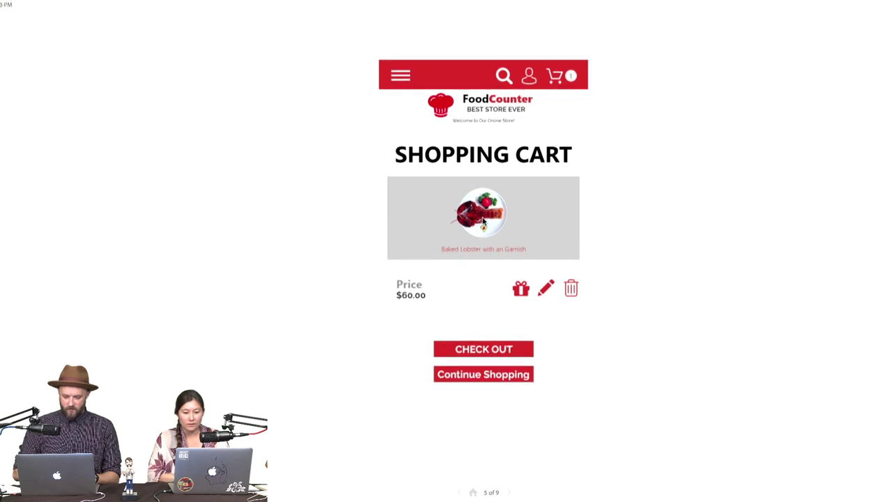
click(482, 347)
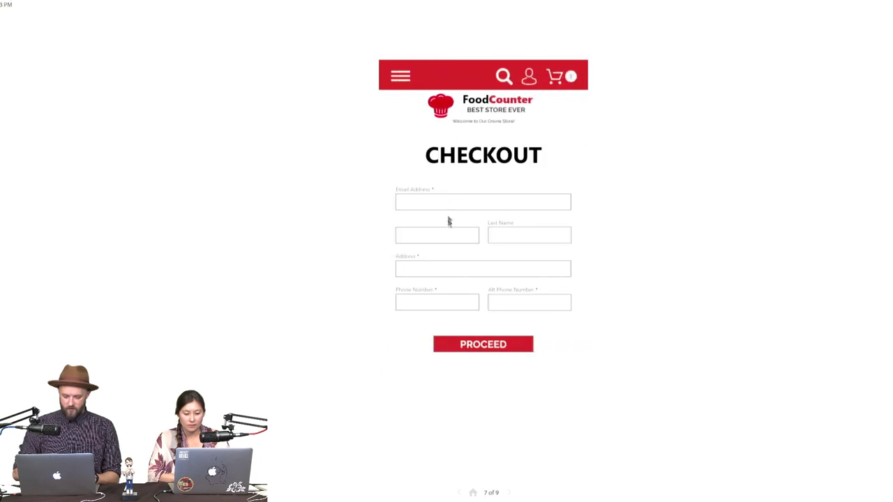
click(481, 346)
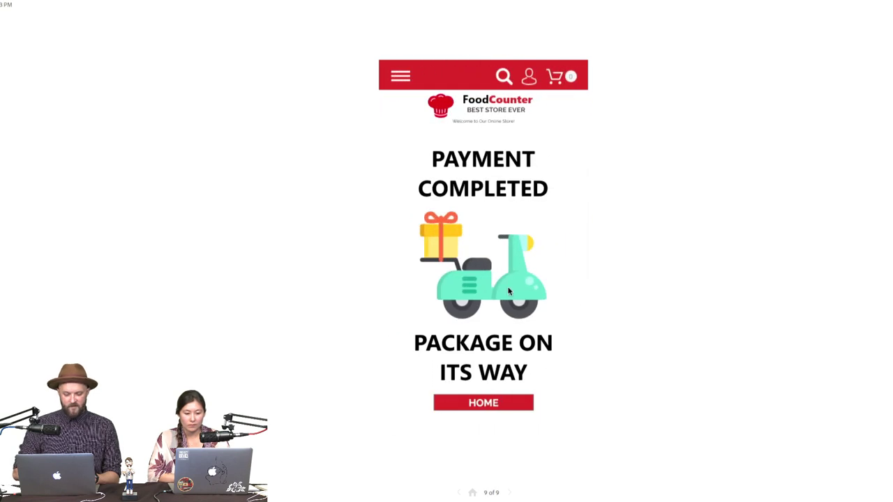
click(484, 402)
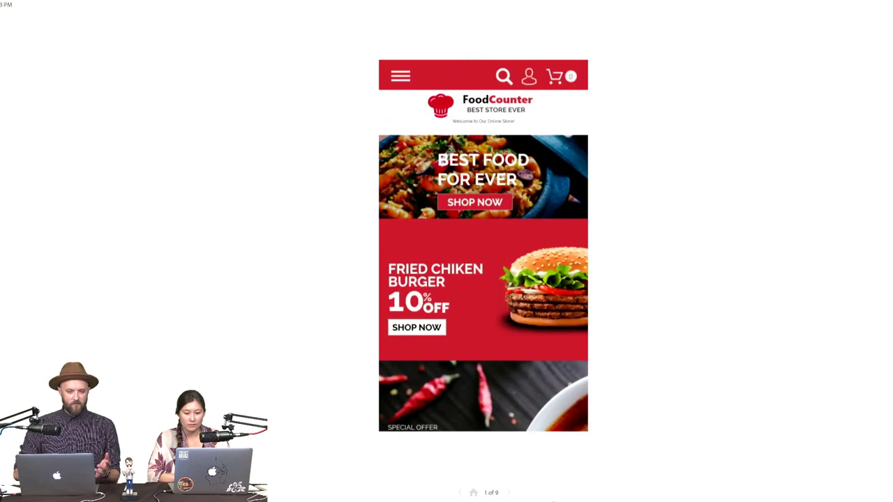
Examine the home screen down to Featured Product and the dishes in the Shop section
scroll(507, 386, down, 5)
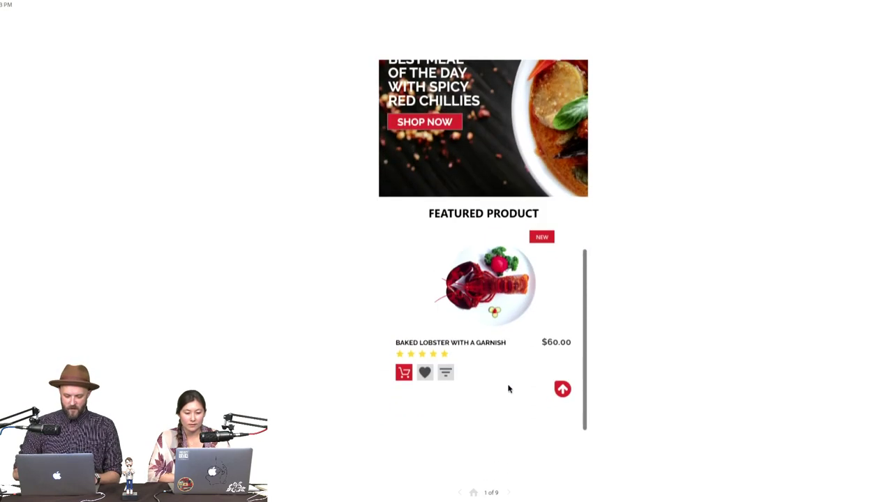
scroll(508, 385, up, 5)
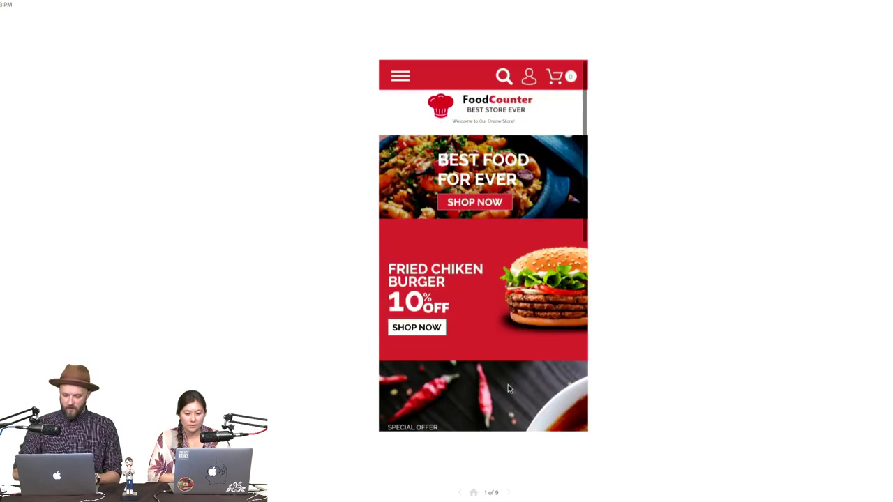
click(397, 75)
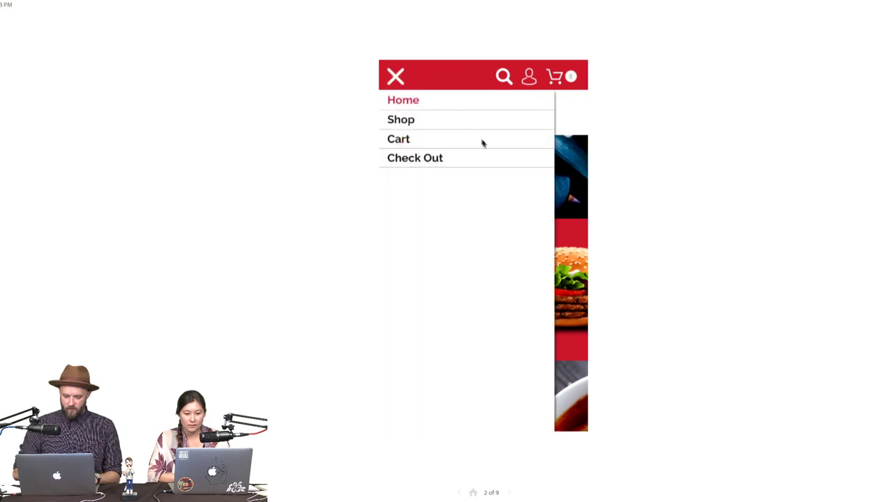
click(402, 126)
scroll(477, 199, down, 5)
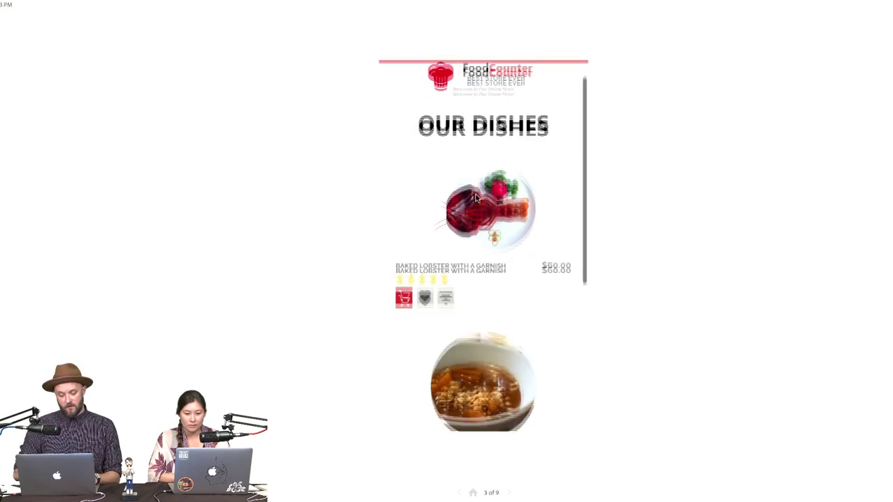
scroll(476, 199, up, 5)
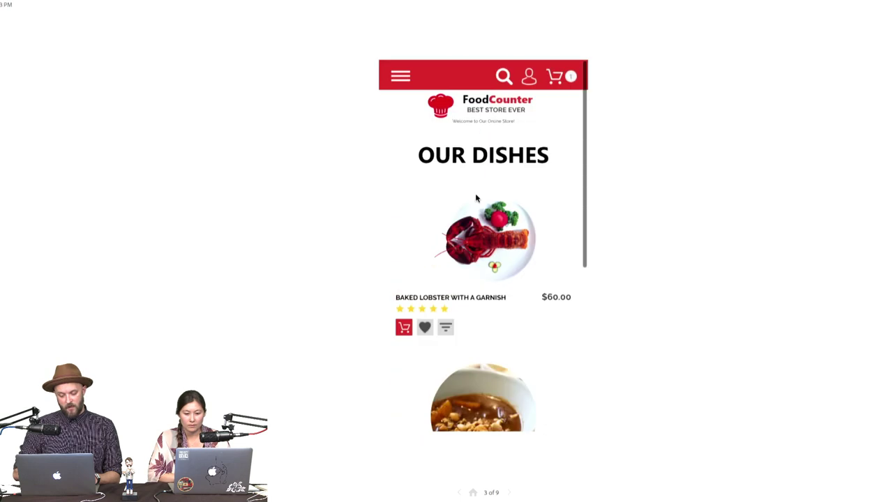
Inspect the Cart screen, proceed to the Checkout form, and go back to the shopping cart
click(401, 78)
click(401, 139)
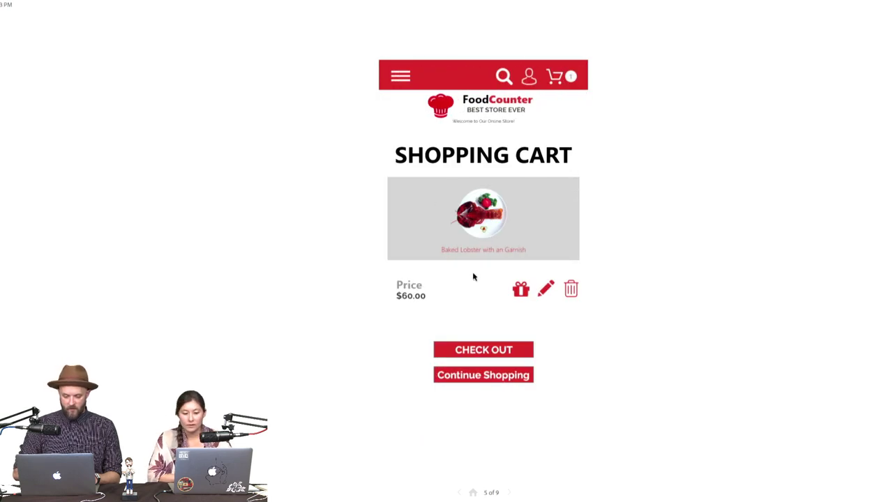
scroll(472, 277, down, 2)
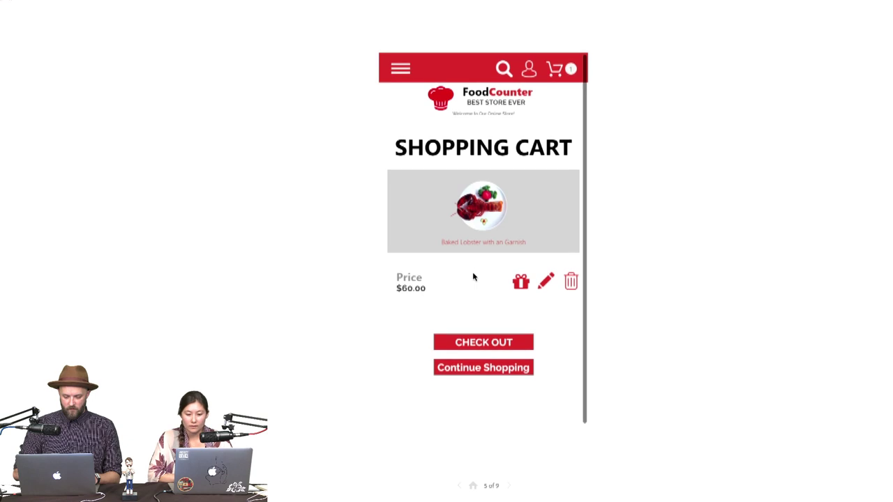
click(478, 349)
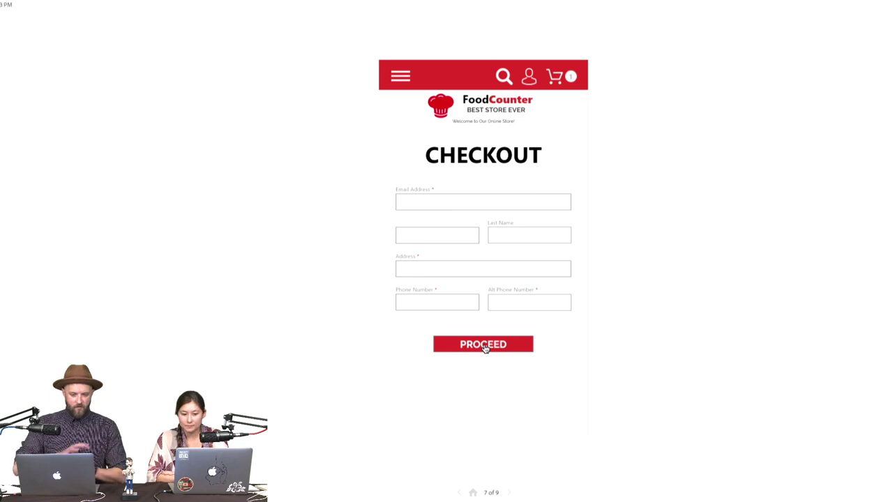
click(556, 78)
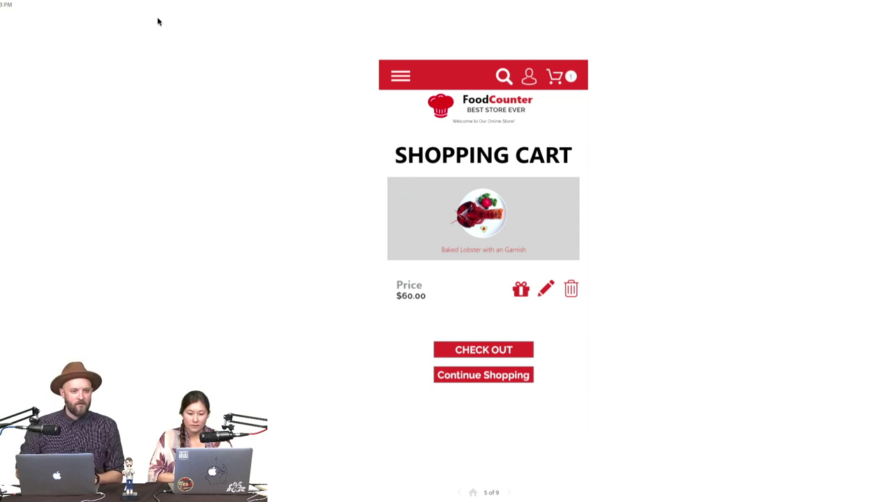
Switch back to the submissions spreadsheet and open the Grill Boss prototype link
key(ctrl+Tab)
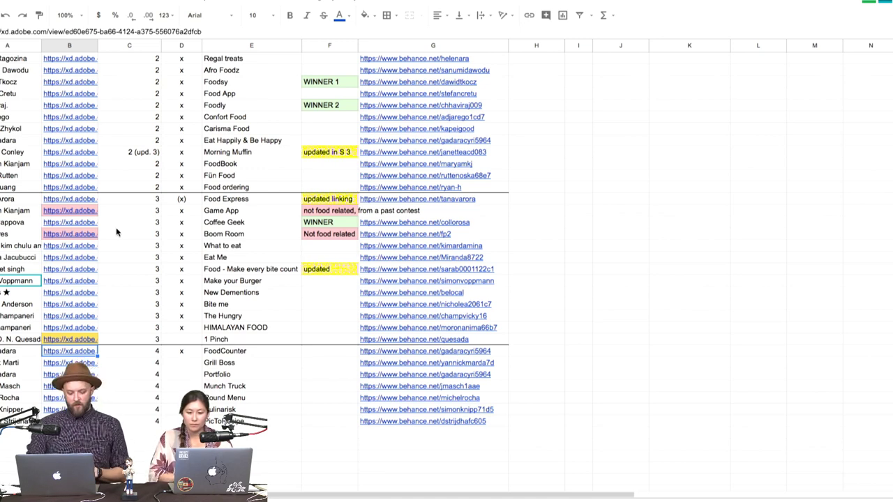
click(83, 356)
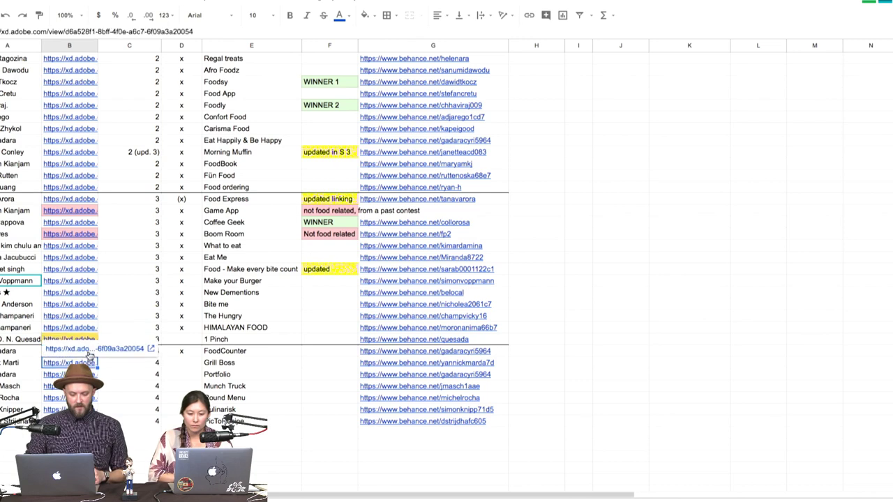
click(90, 359)
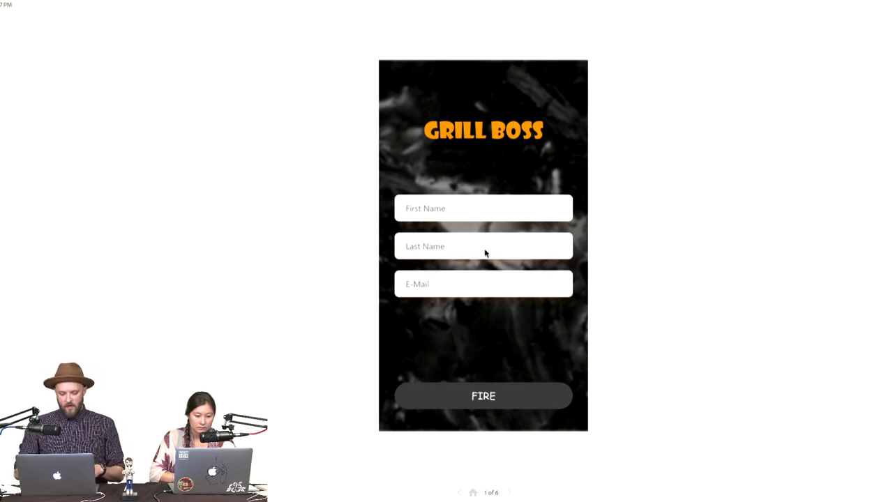
Activate the First Name field on the Grill Boss start screen and submit the form with Fire
scroll(484, 253, down, 1)
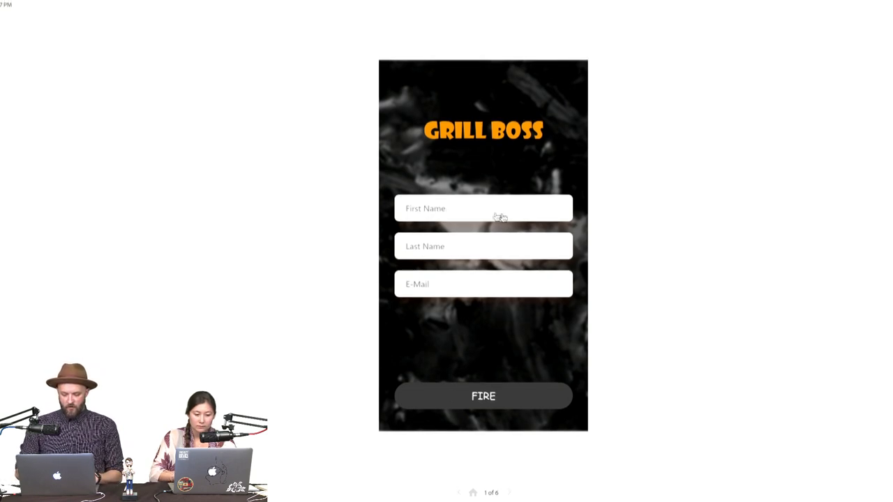
click(461, 209)
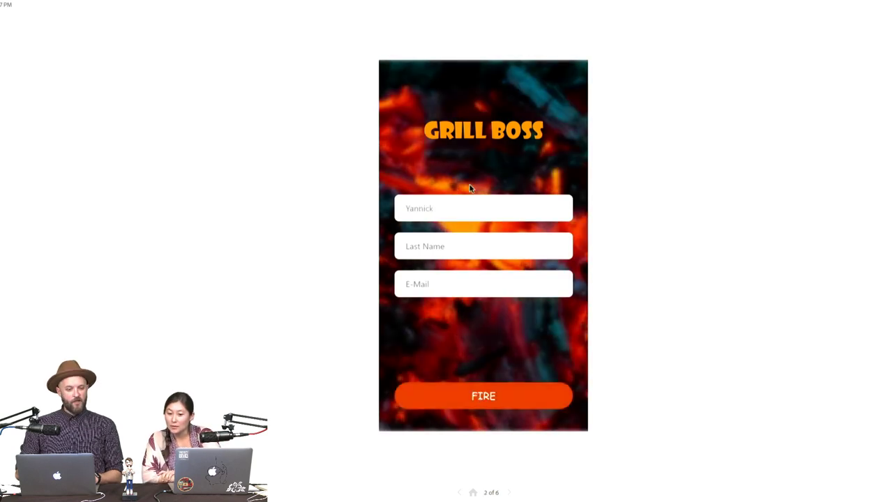
click(486, 397)
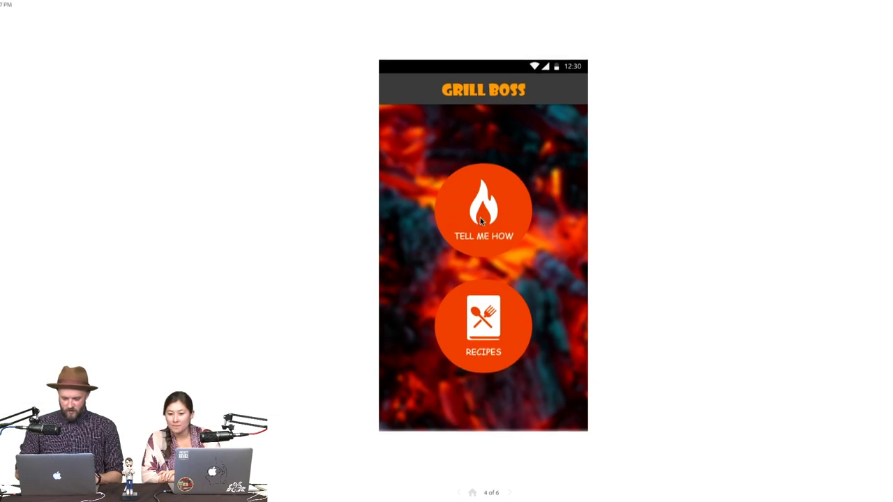
Review the Tell Me How screen and the Meat category of Recipes, and return to the recipe categories
click(482, 221)
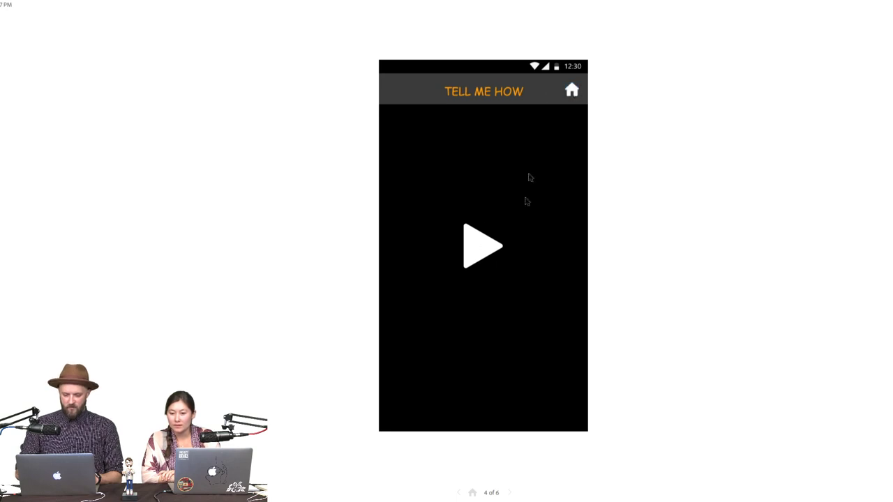
click(573, 91)
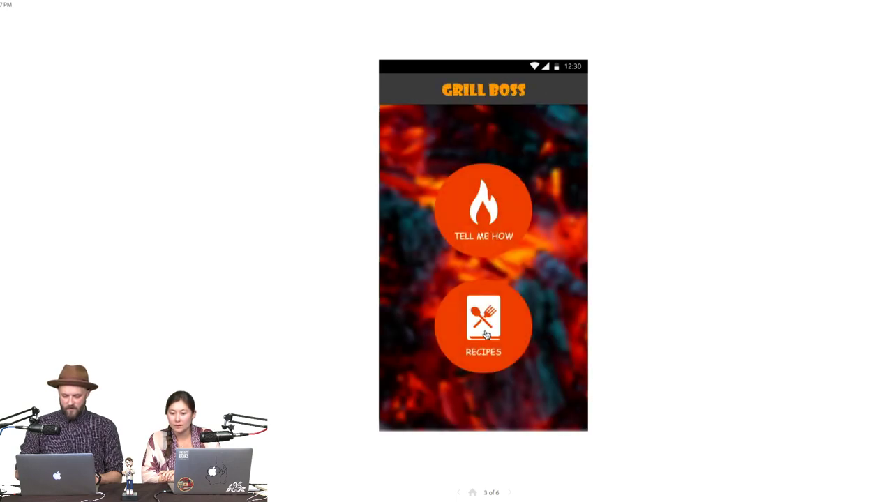
click(485, 334)
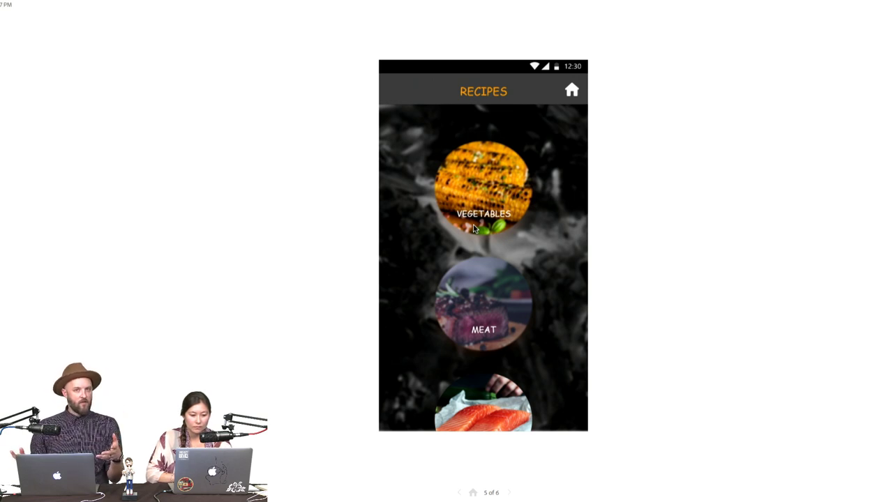
click(497, 305)
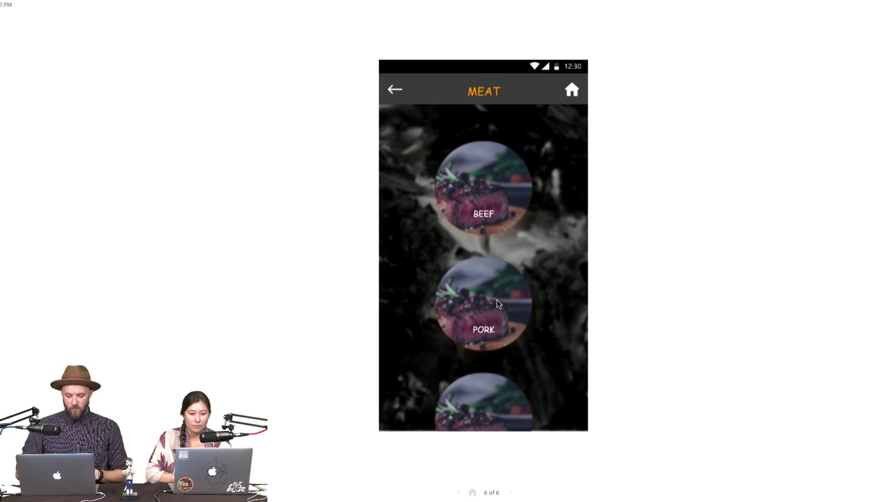
click(474, 357)
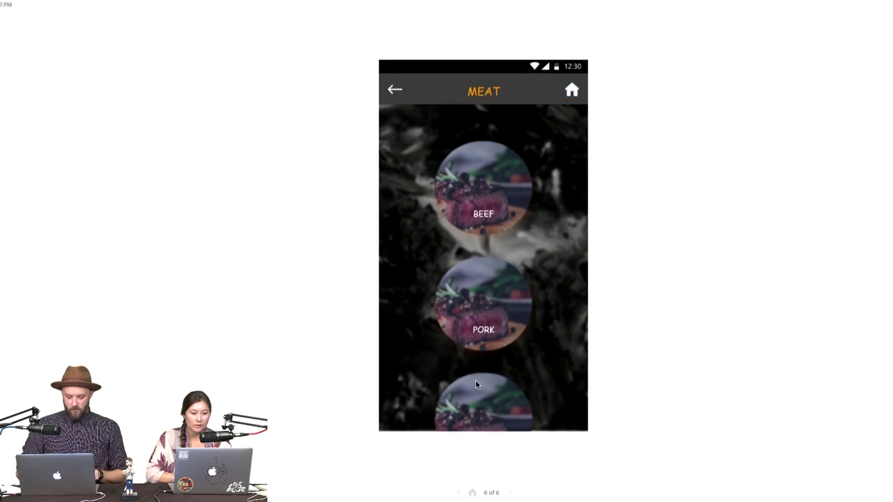
click(395, 90)
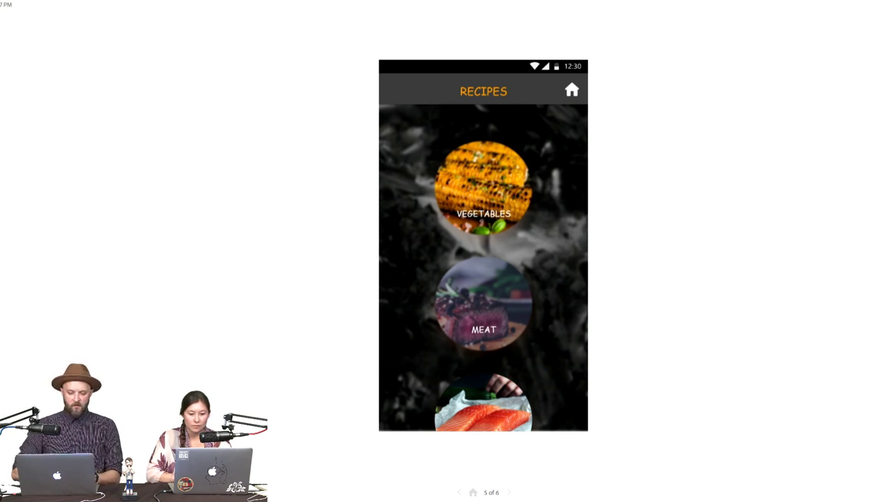
Close the Grill Boss prototype and open the Portfolio entry's prototype link from the submissions spreadsheet
key(ctrl+w)
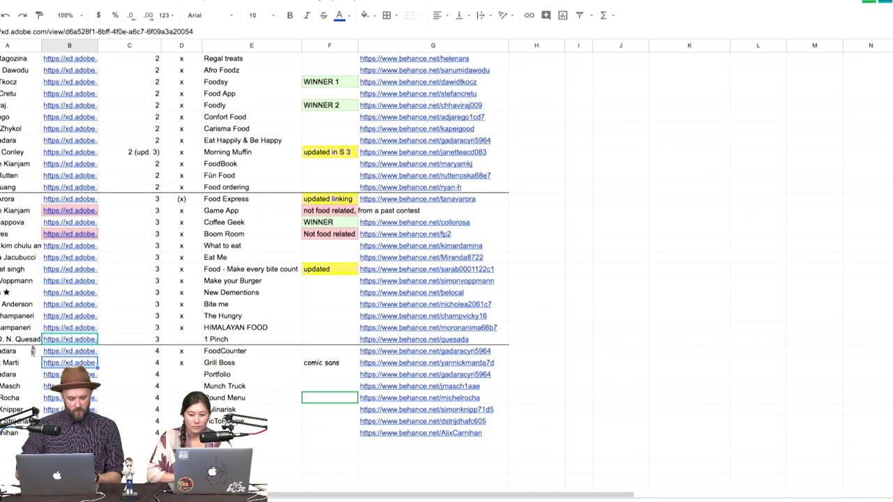
click(70, 375)
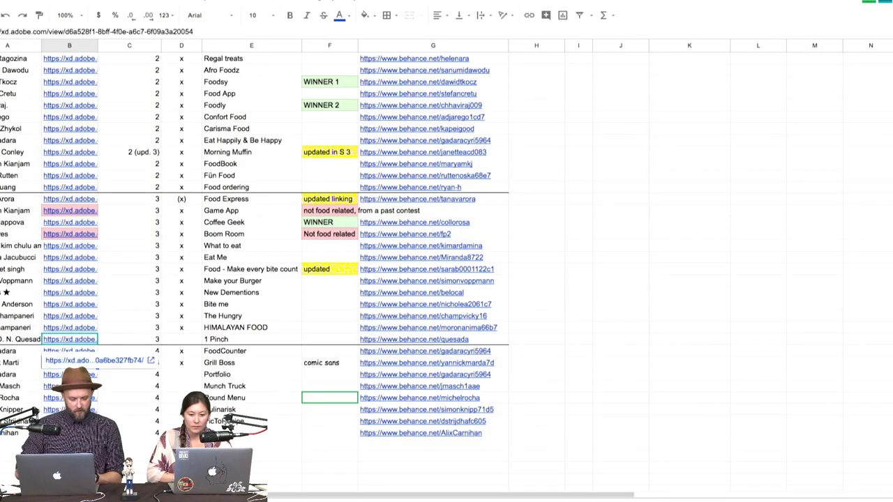
click(88, 363)
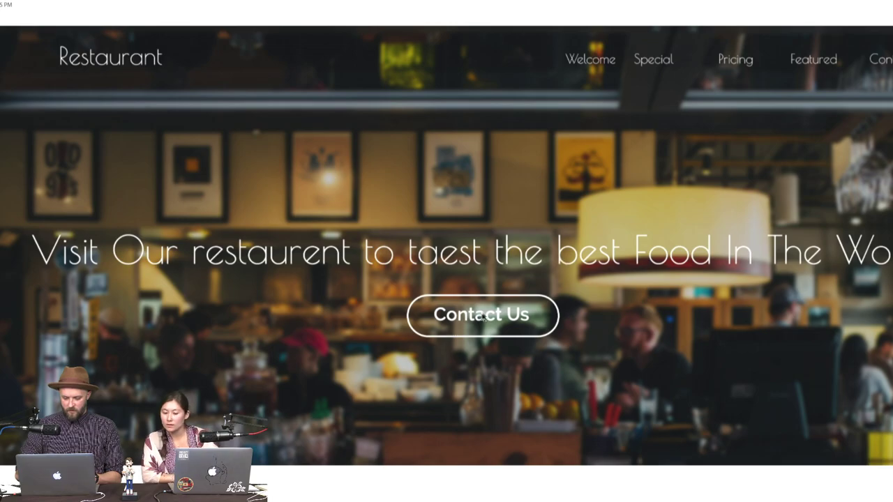
Test the Contact Us link on the restaurant website prototype and inspect the page's food gallery and banner
click(483, 315)
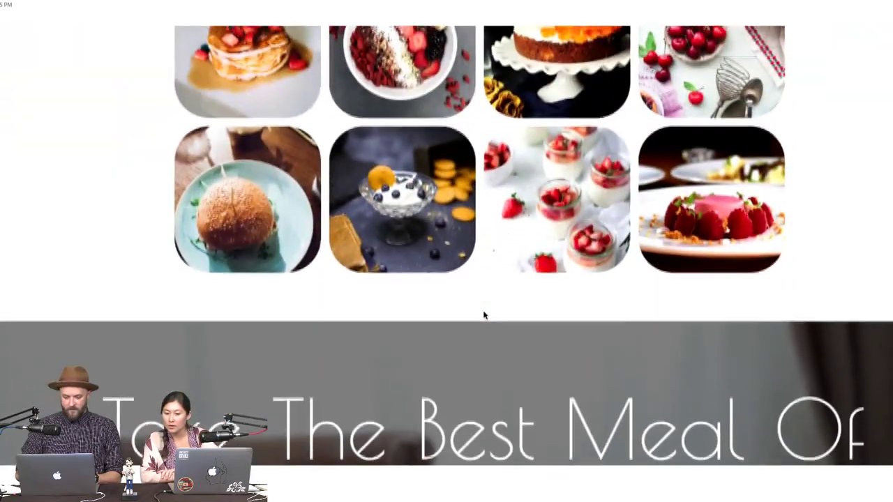
click(484, 315)
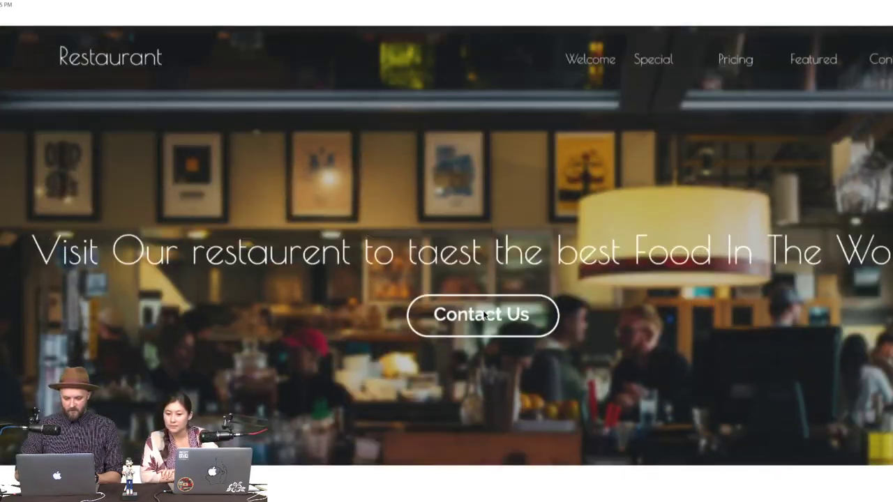
click(483, 315)
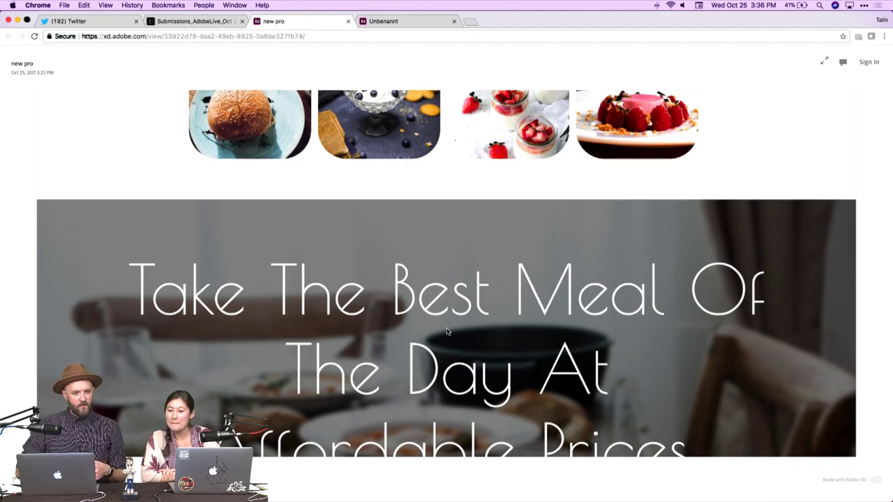
Examine the restaurant page's header, banners, priced menu gallery and dish descriptions down to the Home Style Chiken Pot Pie cards
scroll(447, 332, down, 4)
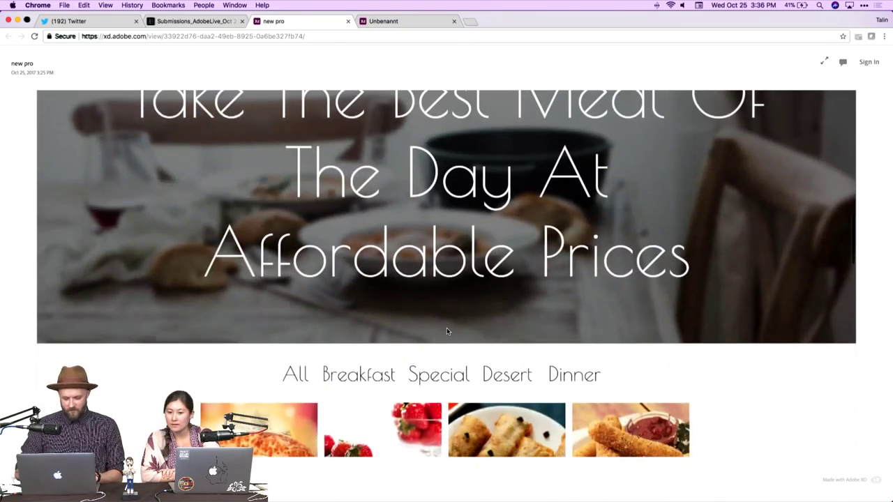
scroll(447, 331, down, 10)
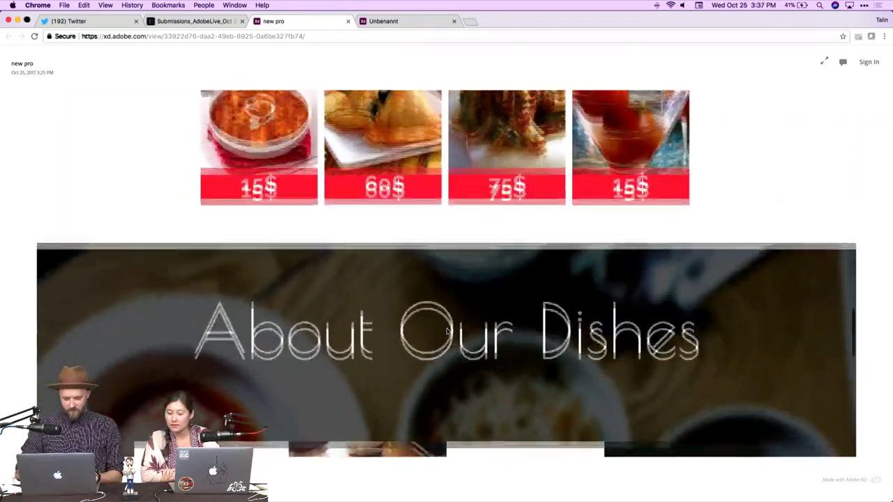
scroll(447, 332, up, 3)
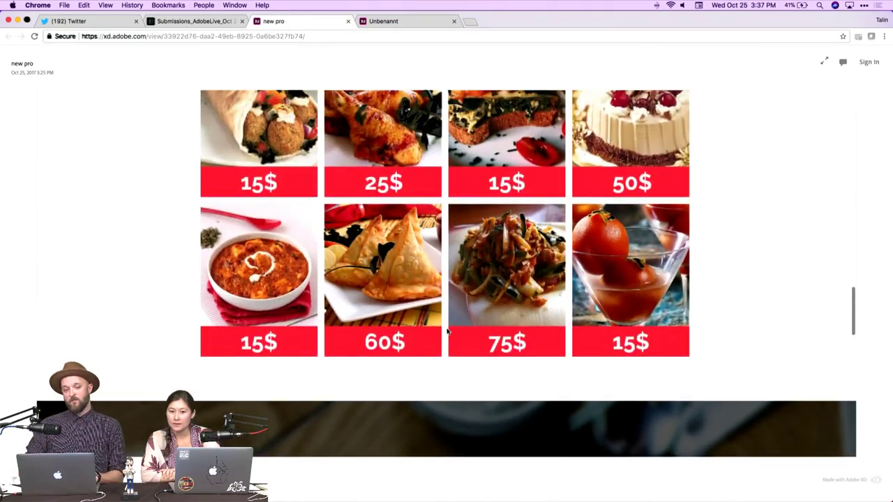
scroll(447, 332, up, 1)
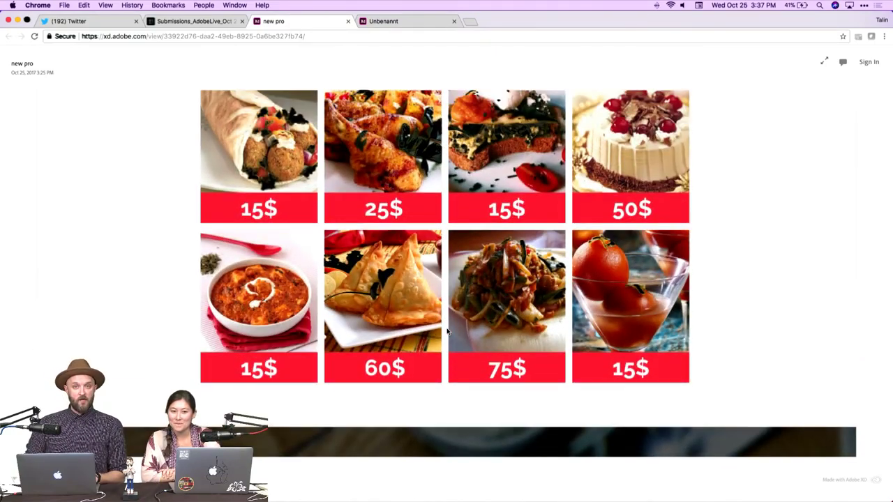
scroll(447, 331, up, 10)
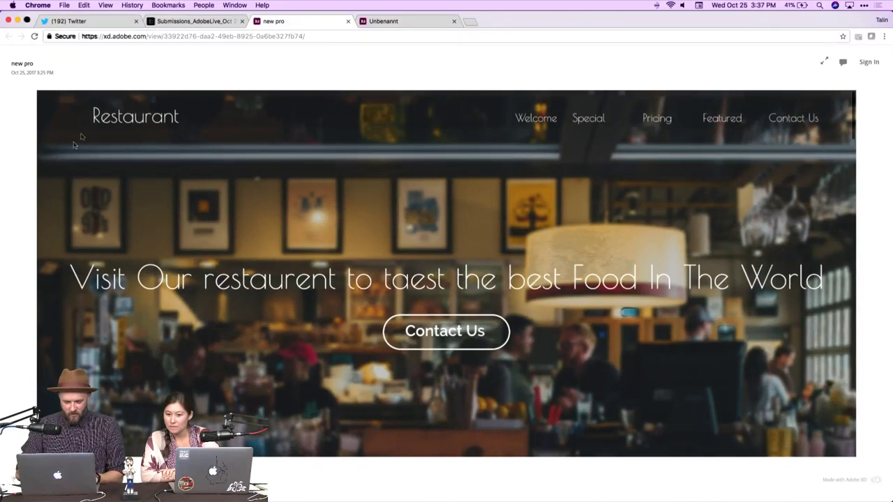
scroll(431, 271, down, 3)
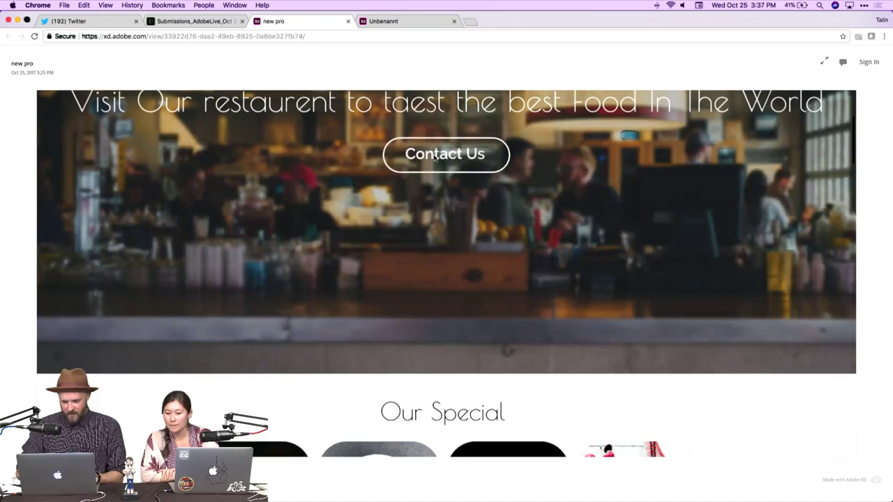
scroll(431, 271, down, 10)
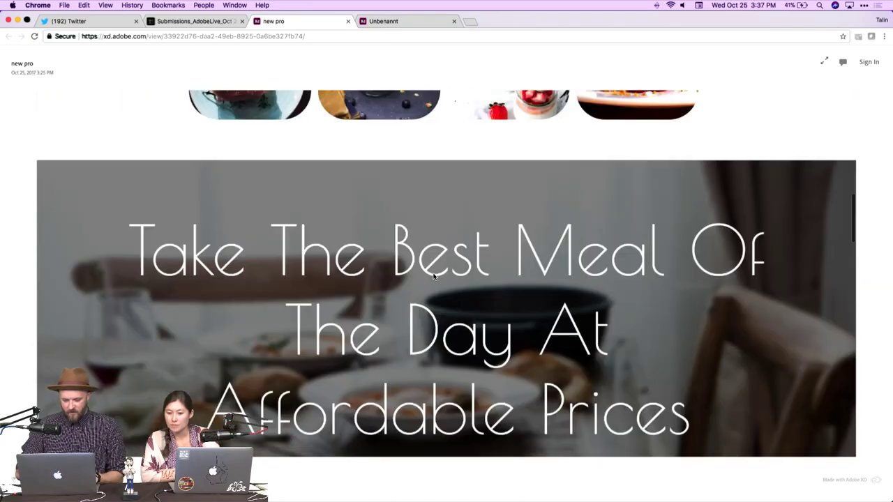
scroll(434, 278, down, 6)
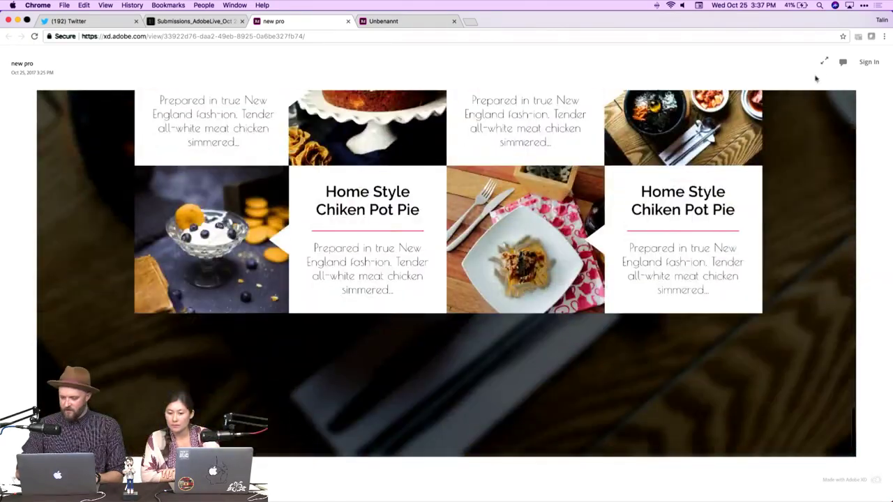
Review the restaurant prototype's hero and food sections in full screen, and return to the Grill Boss Recipes prototype
click(824, 61)
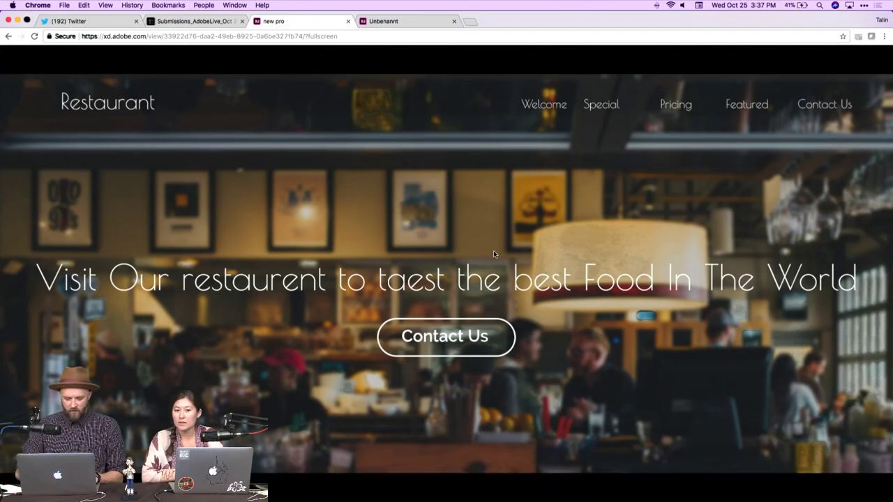
scroll(493, 254, down, 3)
scroll(493, 254, down, 5)
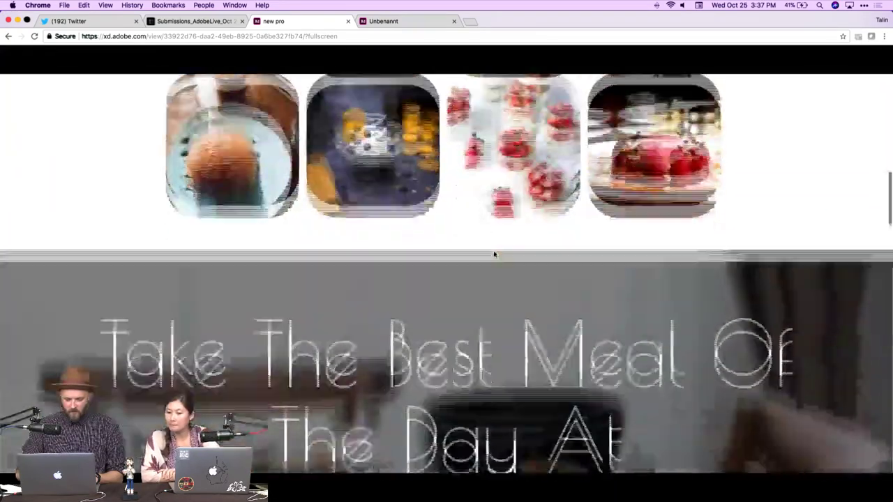
scroll(493, 253, up, 12)
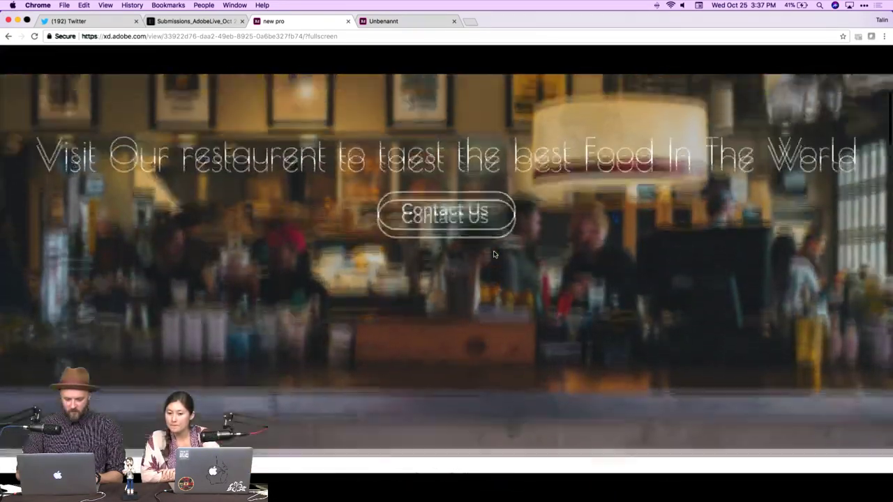
scroll(493, 254, down, 5)
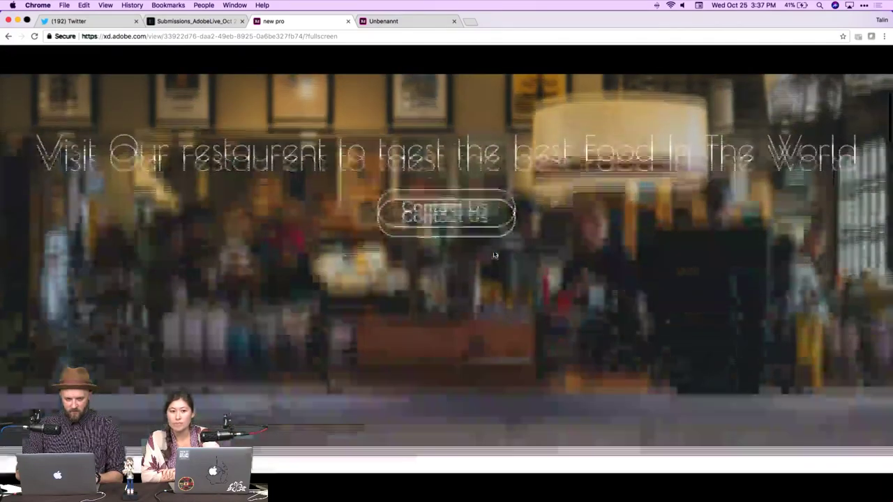
scroll(765, 124, up, 5)
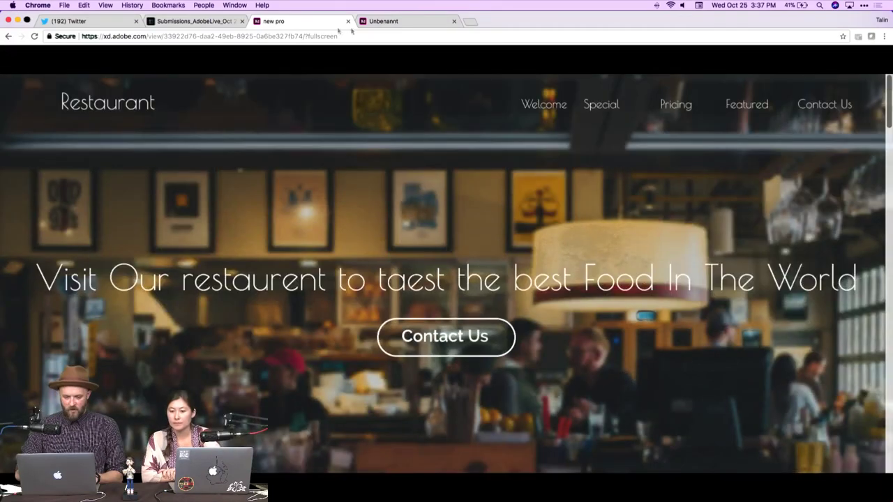
click(394, 22)
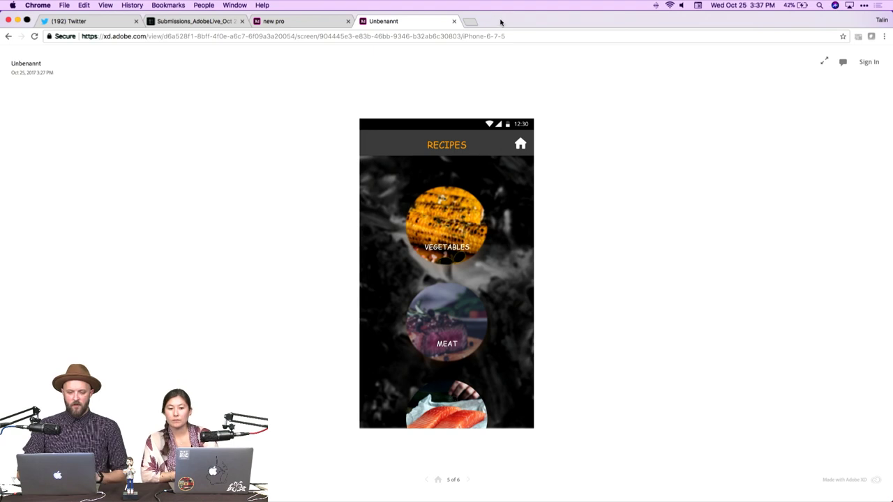
Switch to the Project Evolution document in Adobe XD and start a preview from the Master template – 6 artboard
key(super+m)
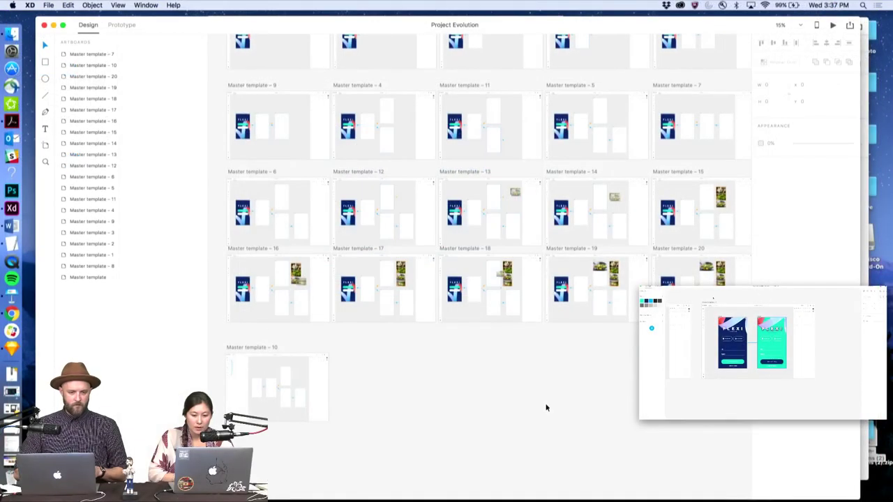
scroll(546, 408, right, 2)
scroll(546, 408, up, 1)
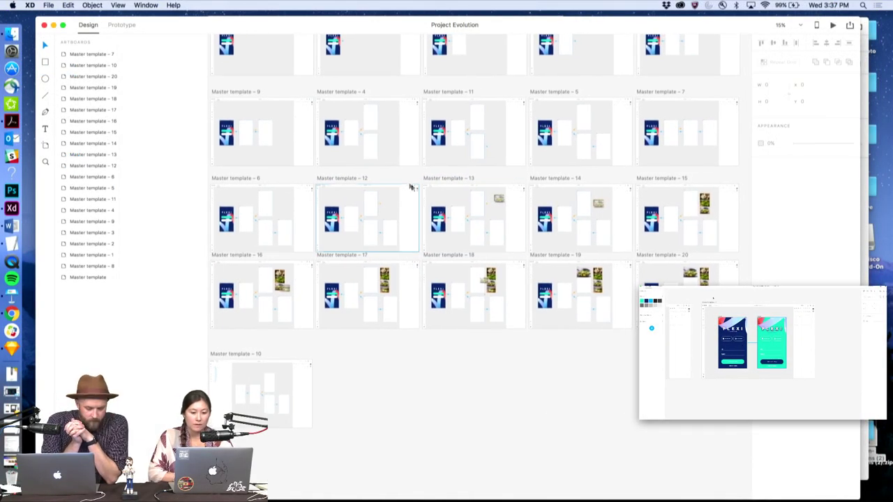
click(237, 180)
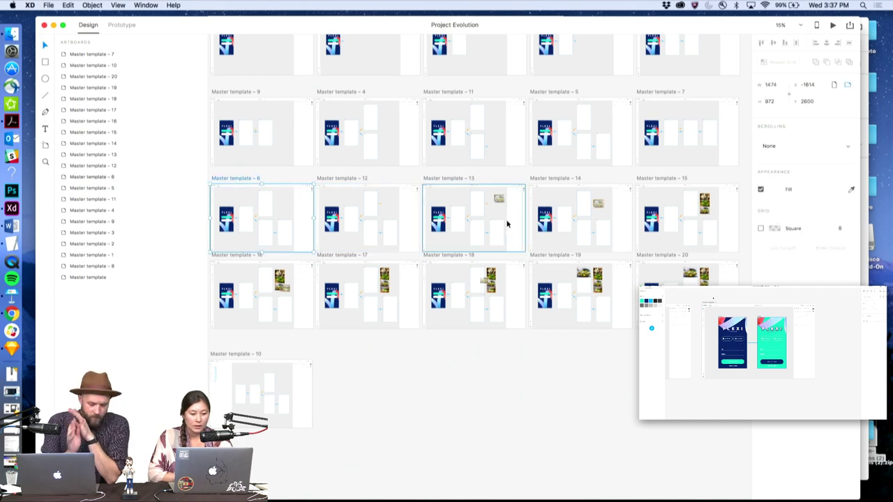
click(833, 27)
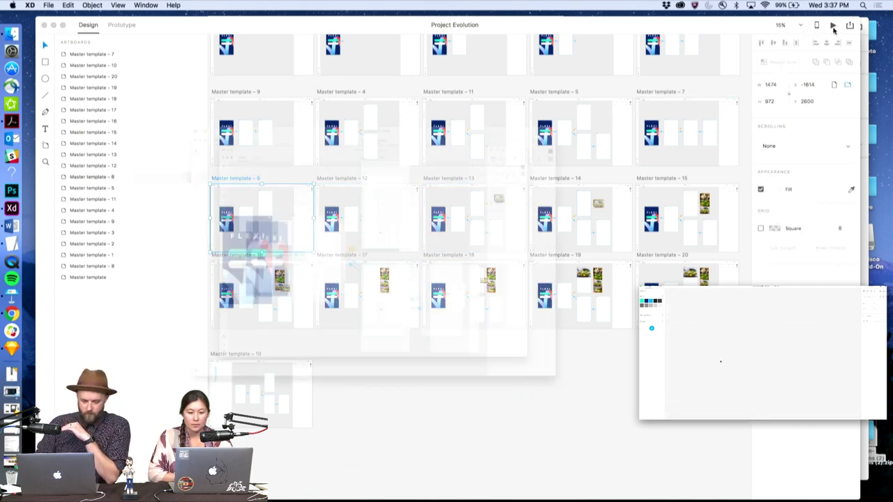
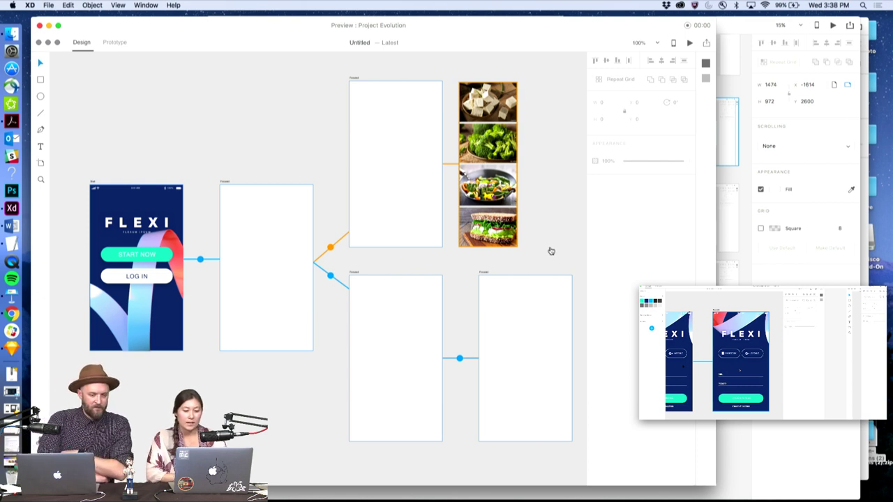
Play the simulated placement of the stir-fry photo onto the upper blank screen in the preview, and close the preview
drag(551, 251, 442, 259)
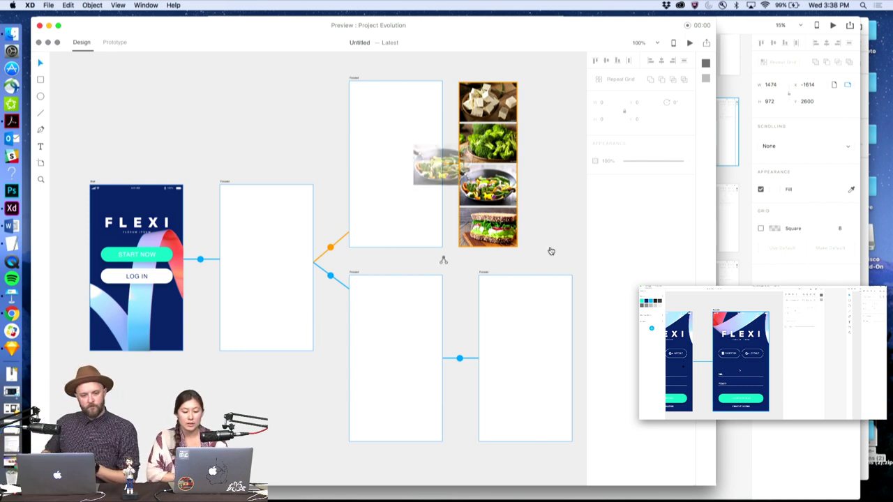
click(551, 251)
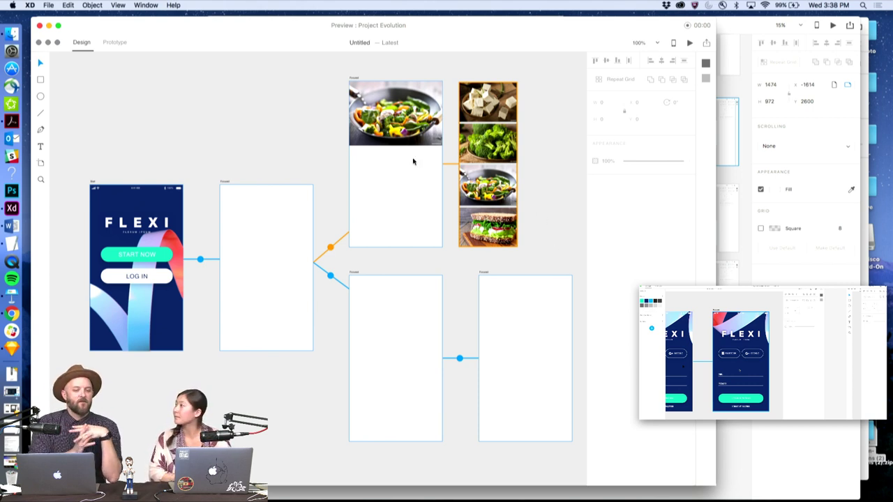
click(40, 25)
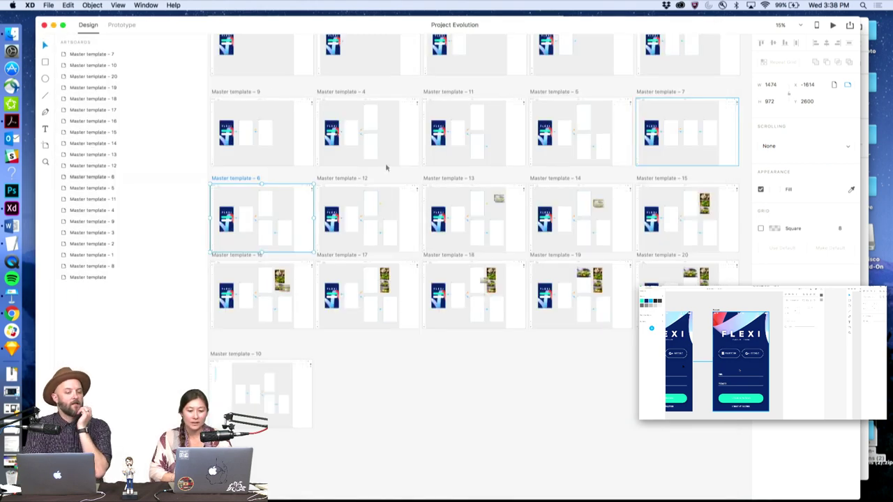
Inspect the small icon beneath the dragged food photo on the Master template – 18 artboard and clear the selection
click(508, 334)
scroll(565, 342, left, 3)
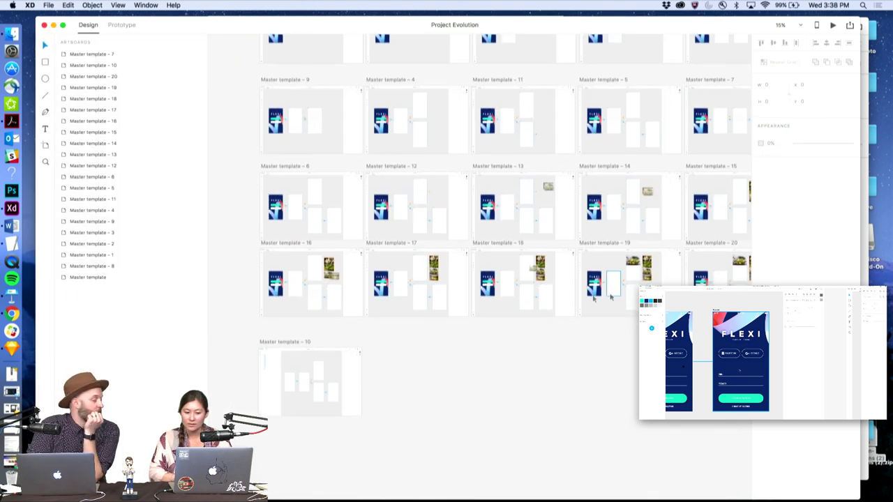
click(534, 291)
scroll(534, 290, up, 5)
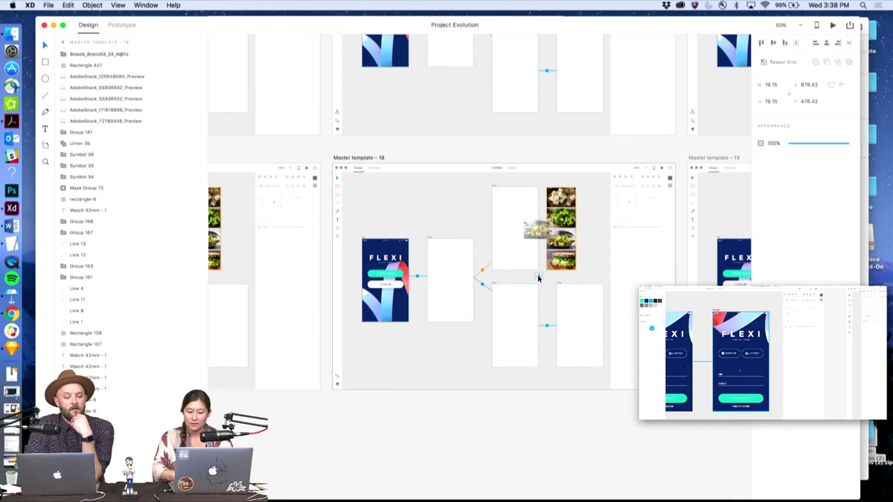
click(542, 407)
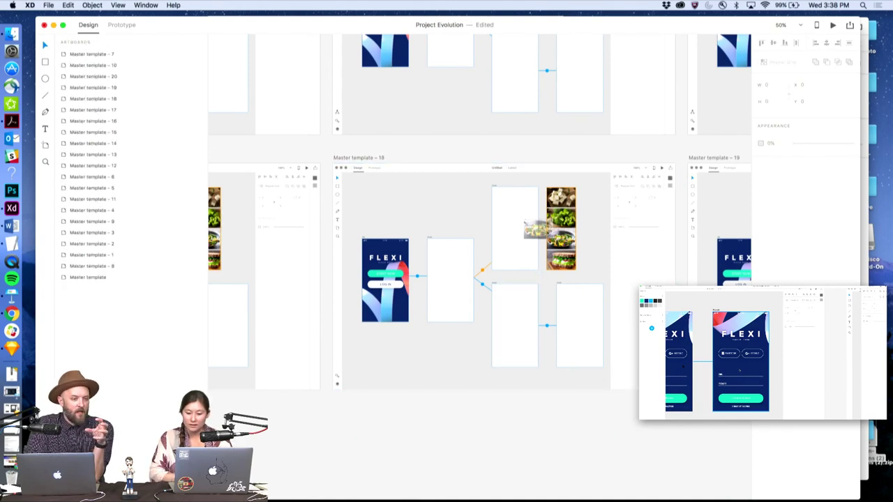
click(370, 354)
click(381, 417)
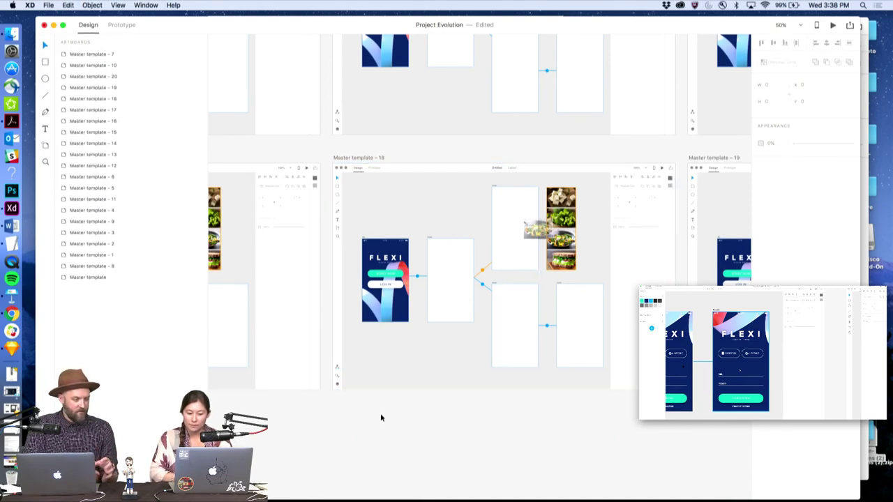
Look over the lower rows of Master template artboards and compare the successive photo placement stages
scroll(399, 359, down, 5)
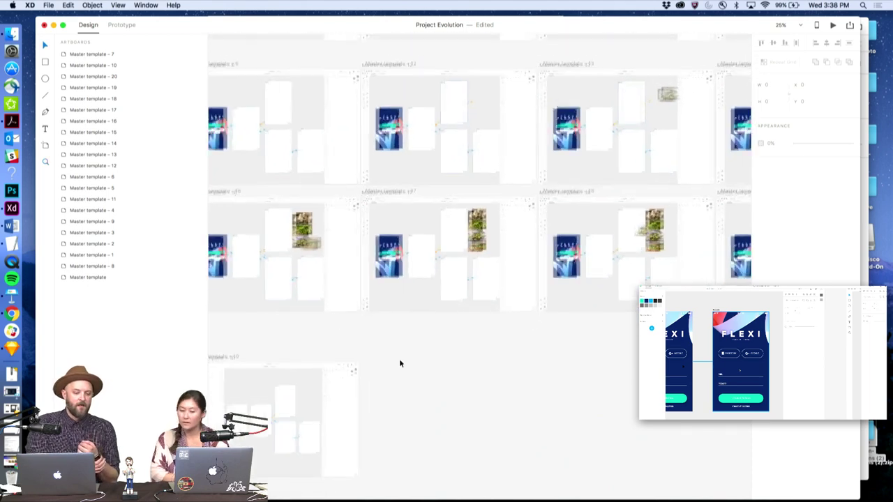
scroll(454, 363, left, 3)
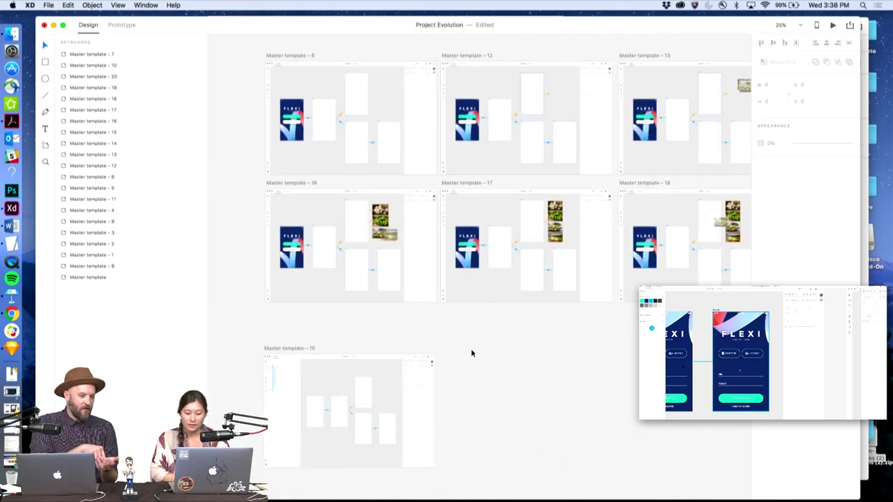
click(314, 393)
click(509, 423)
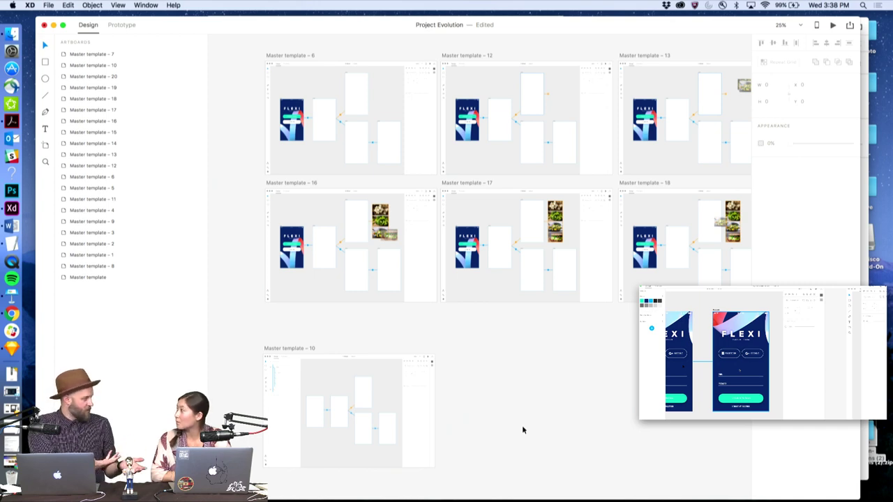
scroll(567, 415, right, 5)
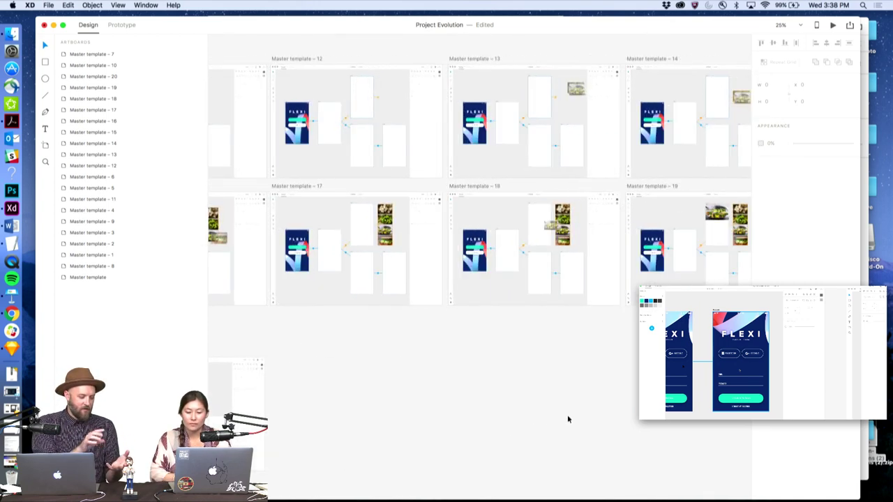
scroll(567, 418, right, 1)
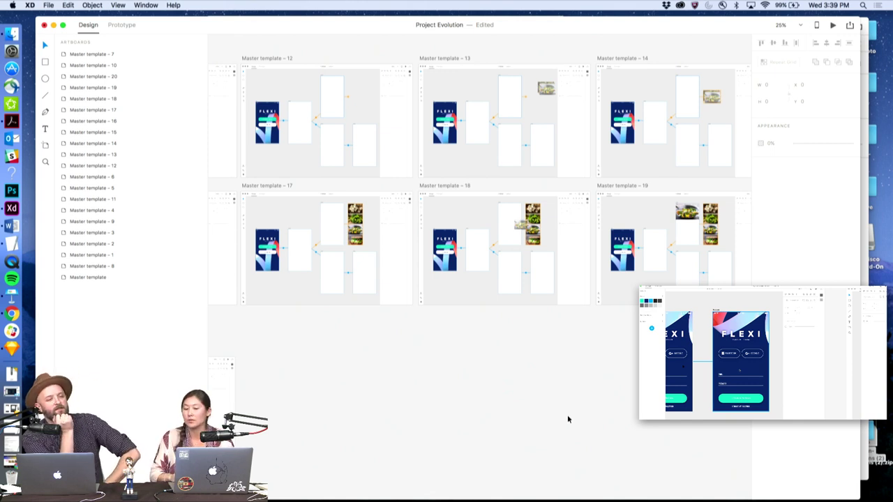
Draw a square about 18 by 18 beside the upper corner of the food photo stack on the Master template – 15 artboard
scroll(520, 384, left, 5)
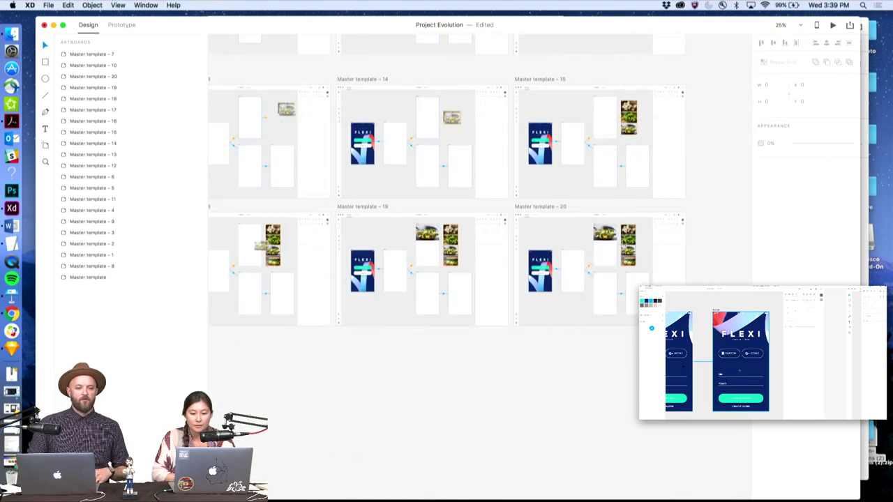
scroll(520, 386, up, 5)
scroll(632, 119, up, 10)
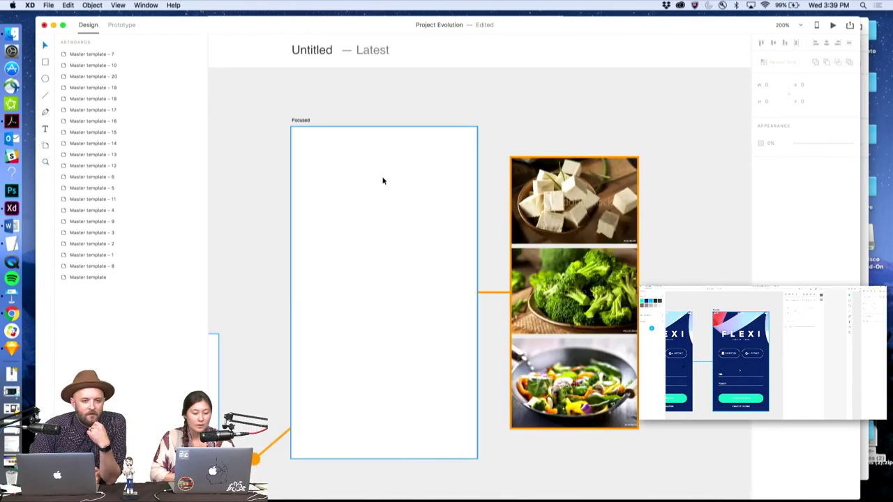
click(45, 62)
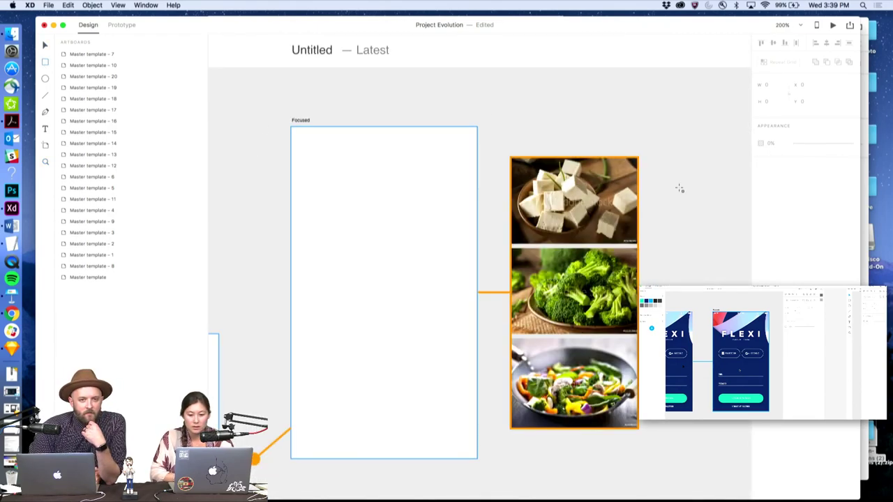
drag(645, 158, 662, 174)
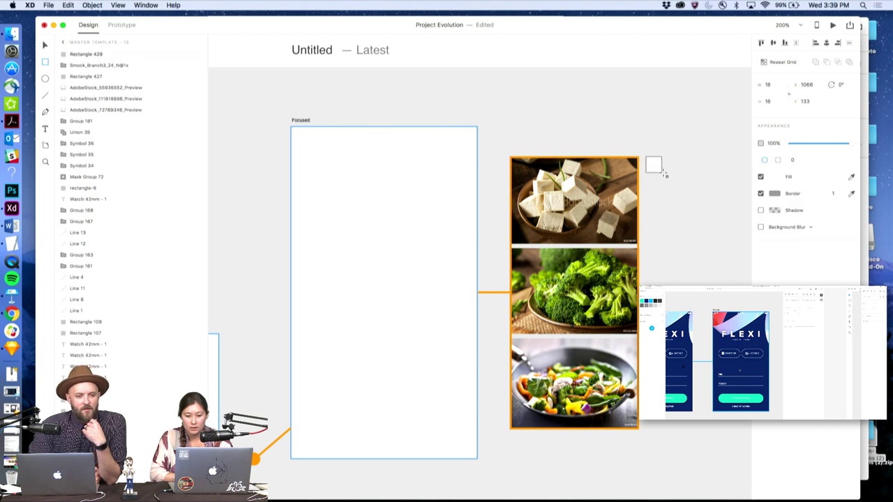
Remove the border from the small square beside the food photos and duplicate it twice in an evenly spaced column below
click(760, 193)
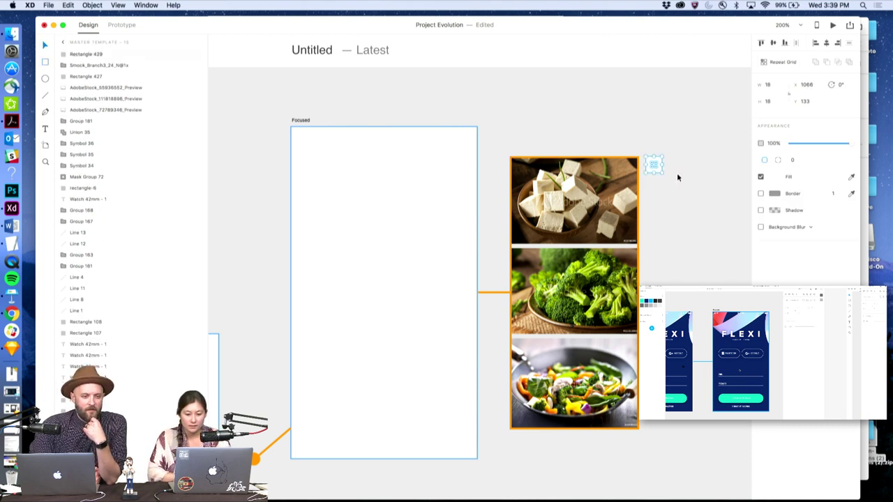
drag(654, 166, 654, 189)
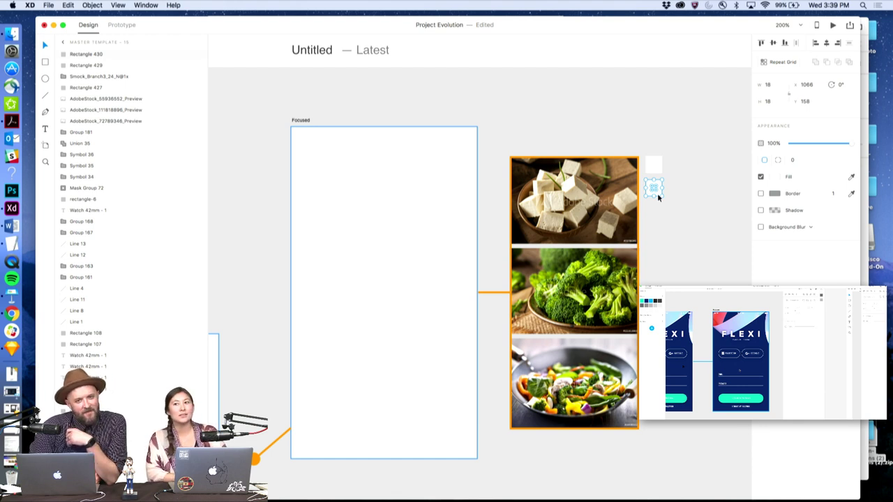
drag(657, 194, 658, 212)
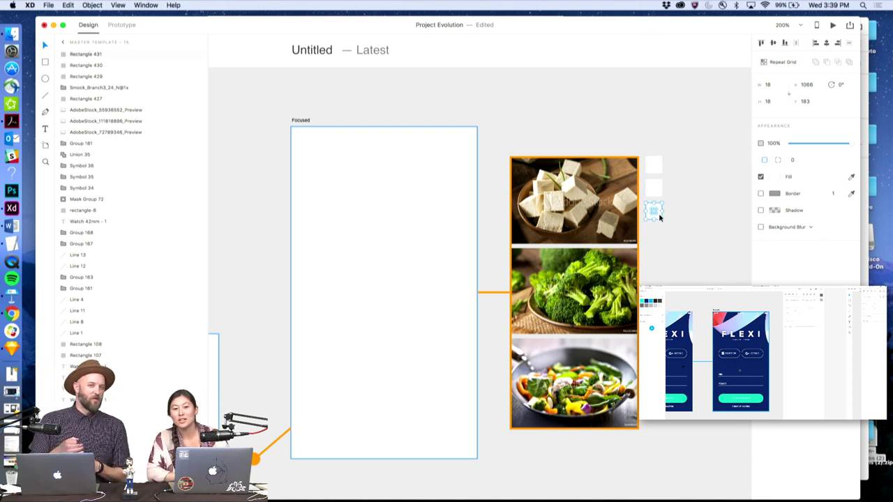
Fill the top square with an olive green sampled from the broccoli photo
click(654, 167)
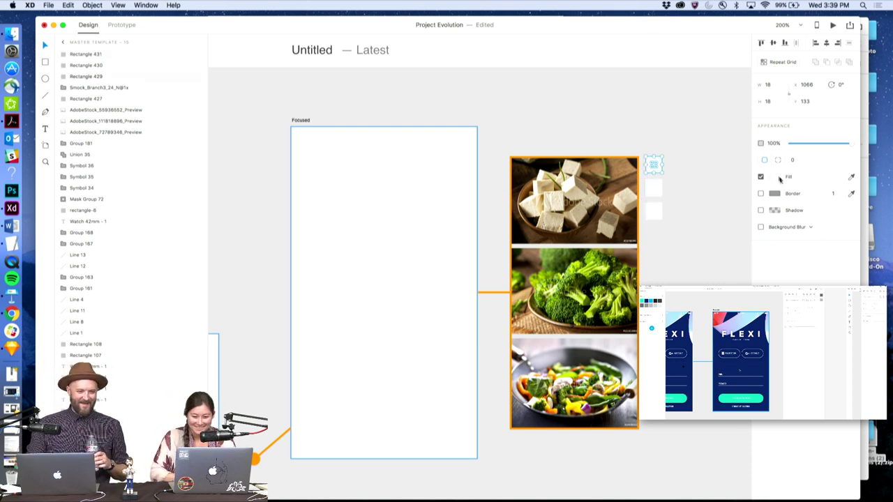
click(775, 178)
click(820, 178)
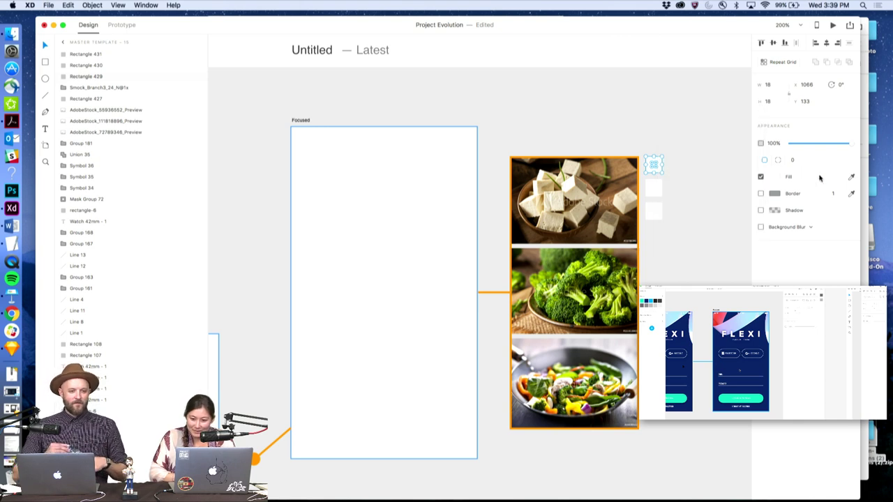
click(852, 178)
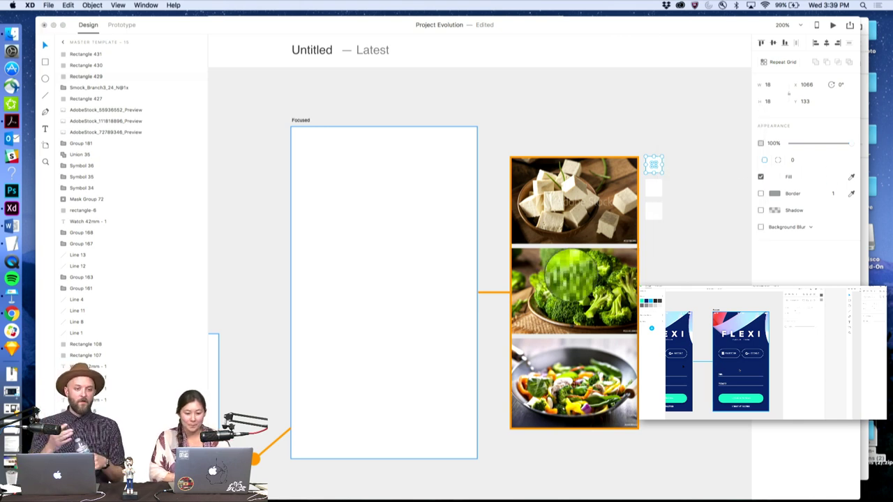
click(534, 384)
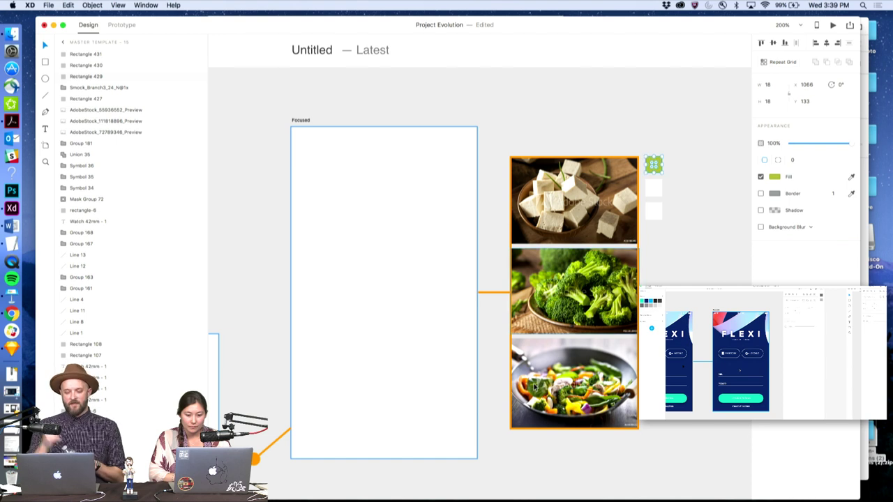
click(851, 178)
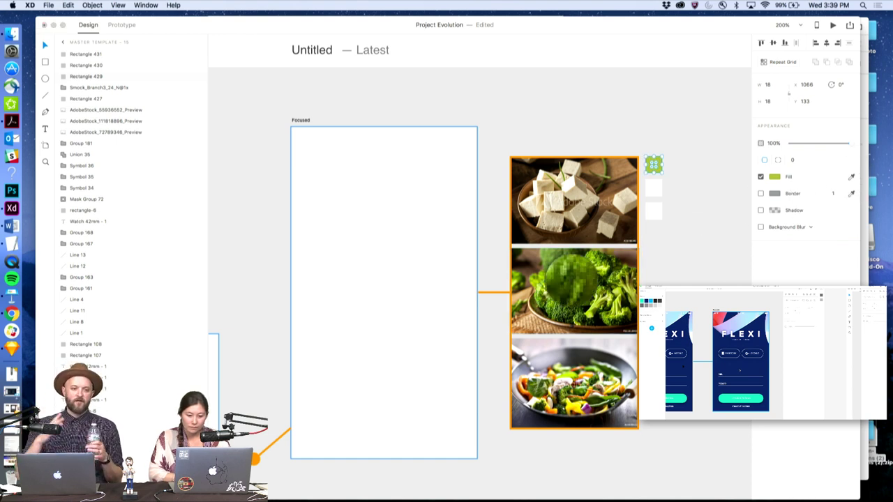
click(571, 284)
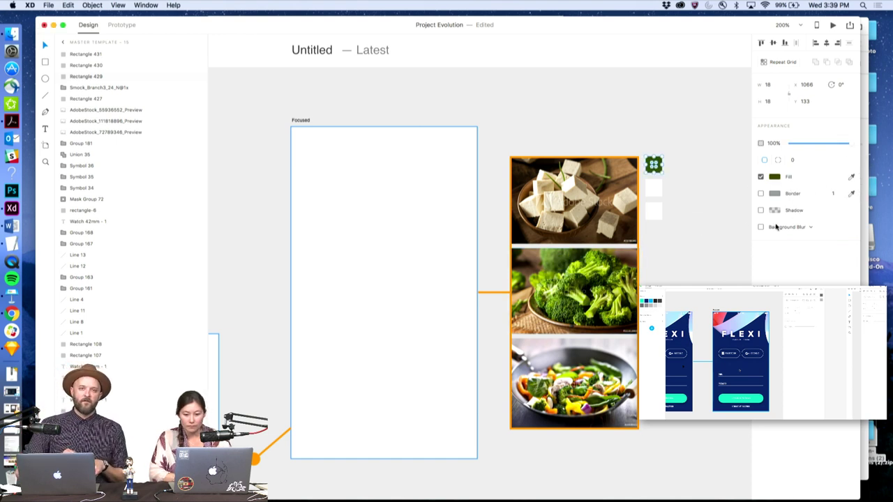
click(775, 177)
click(851, 178)
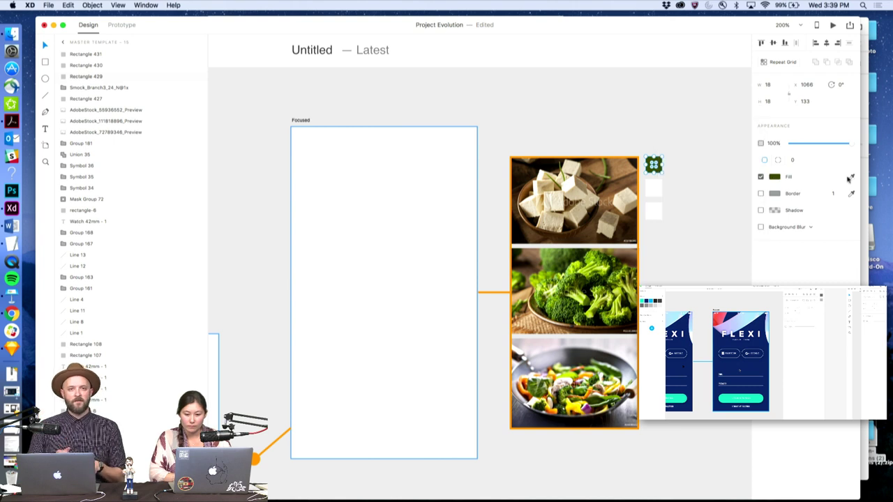
click(591, 268)
click(682, 240)
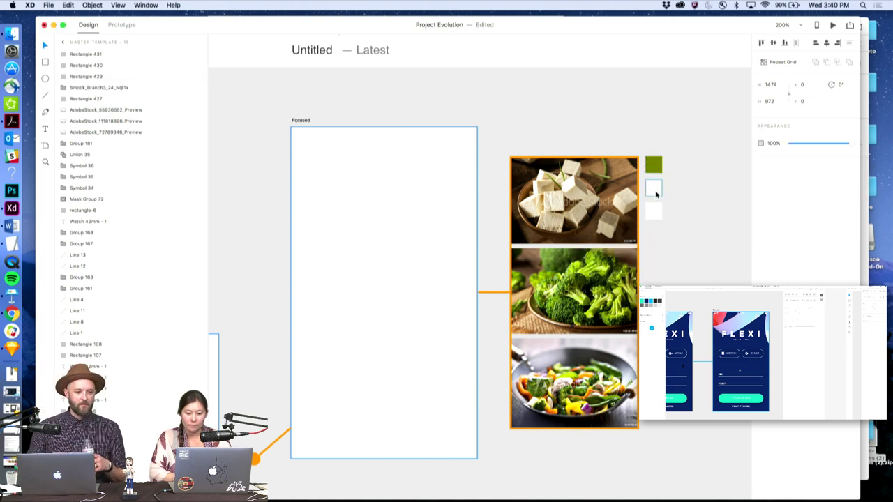
Fill the second square with orange sampled from the stir-fry photo and the third with brown sampled from the tofu photo
click(655, 191)
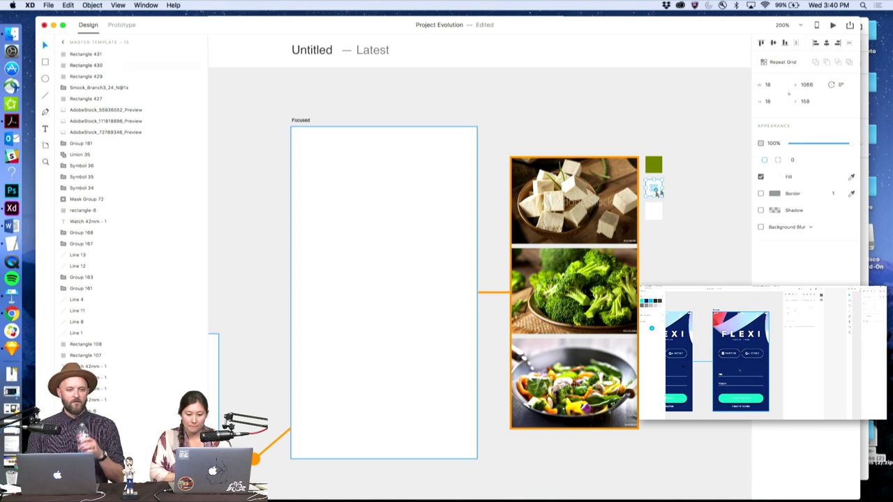
click(851, 179)
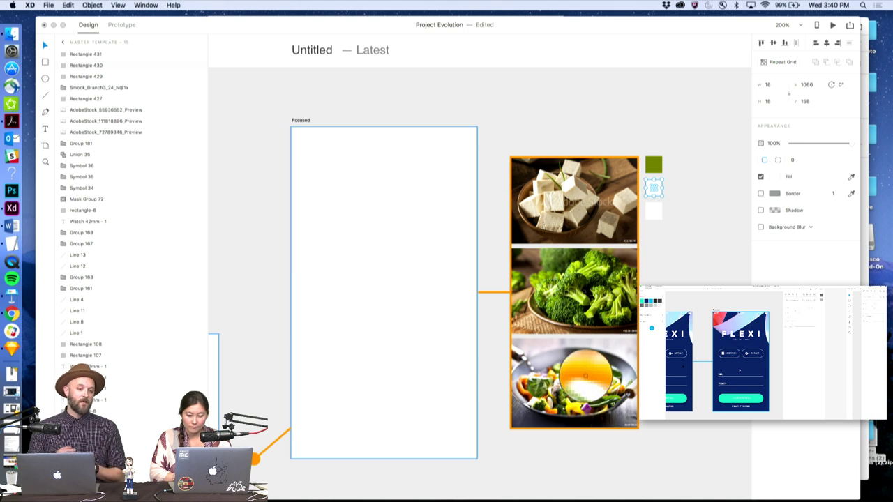
click(585, 376)
click(652, 216)
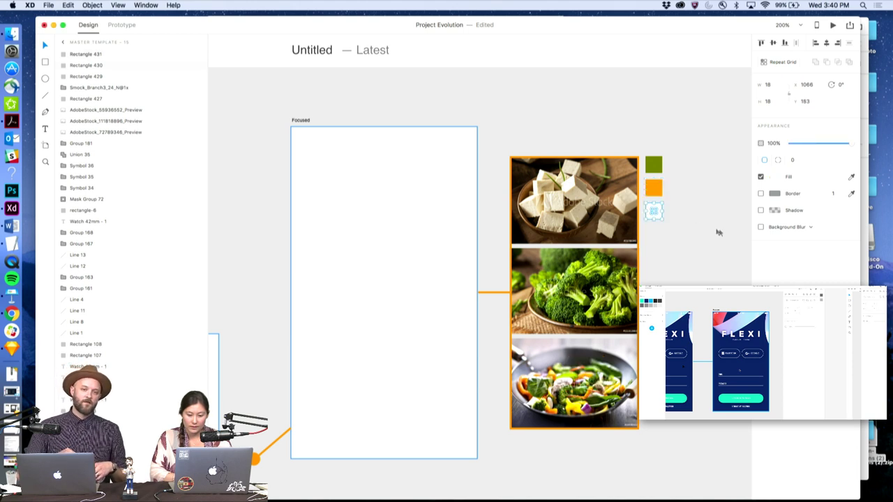
click(851, 178)
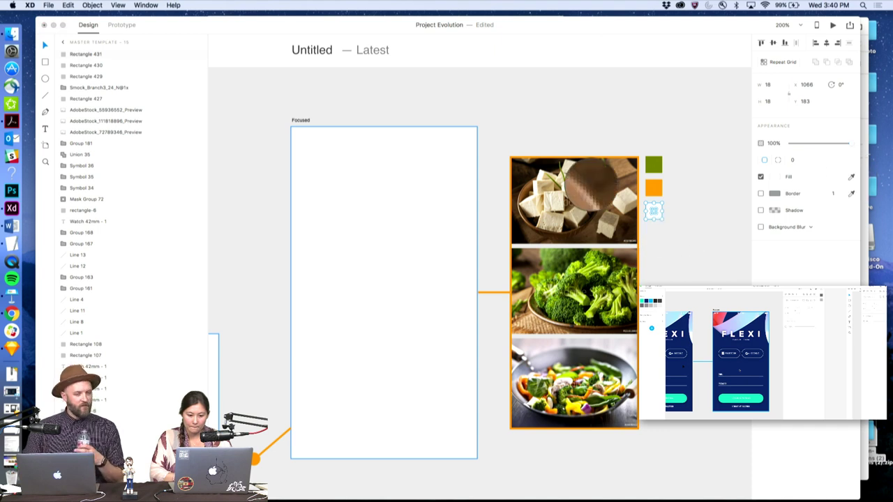
click(600, 190)
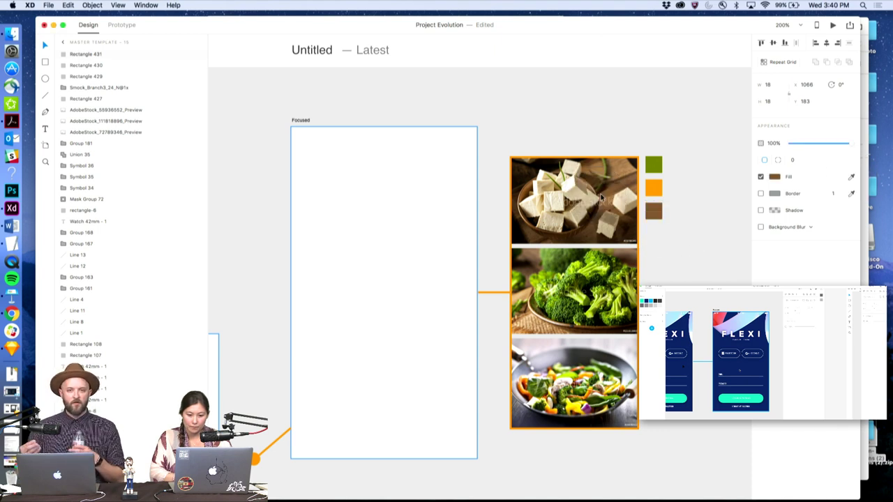
click(680, 230)
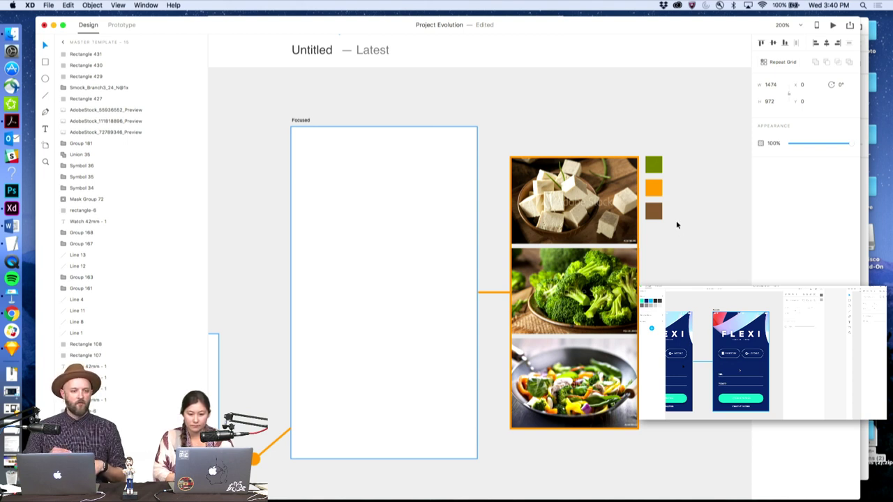
Duplicate the brown square below itself and fill the copy with a light beige sampled from the tofu cubes
click(655, 213)
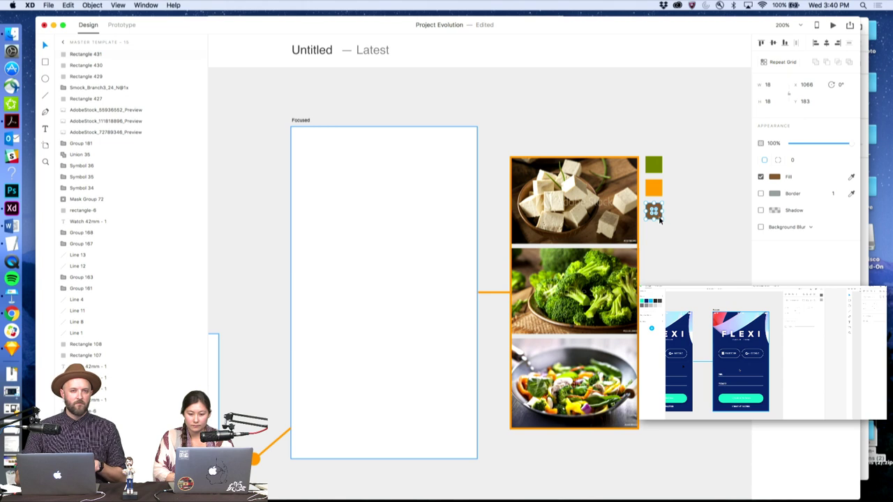
drag(660, 219, 659, 239)
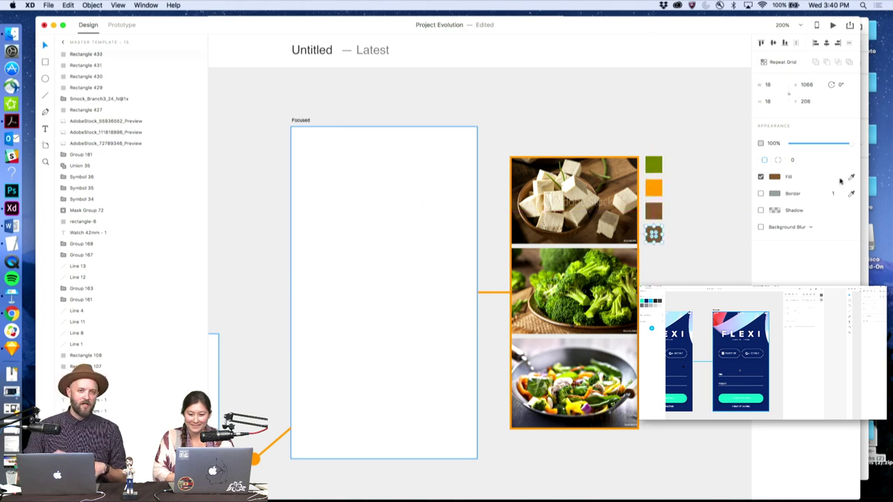
key(i)
click(604, 225)
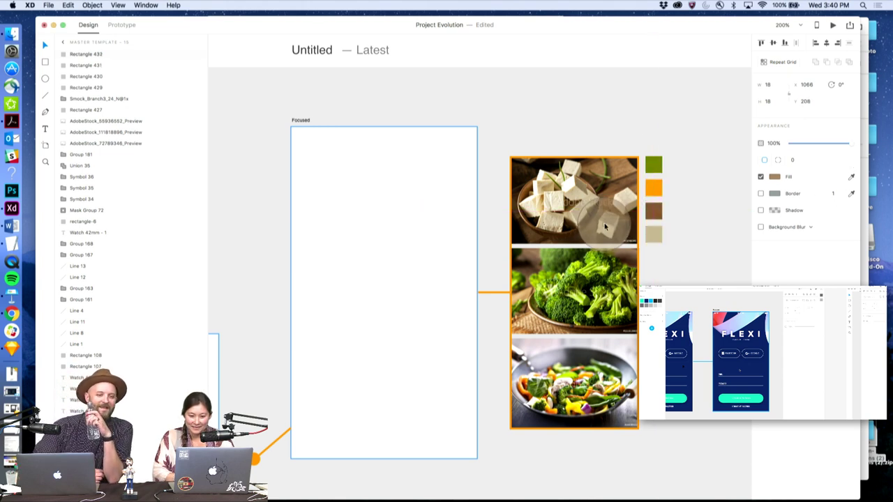
click(690, 249)
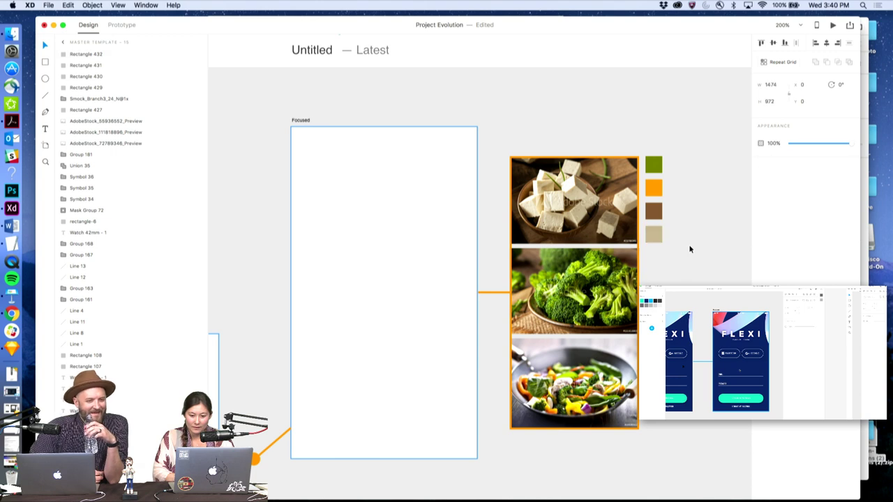
click(655, 235)
click(851, 177)
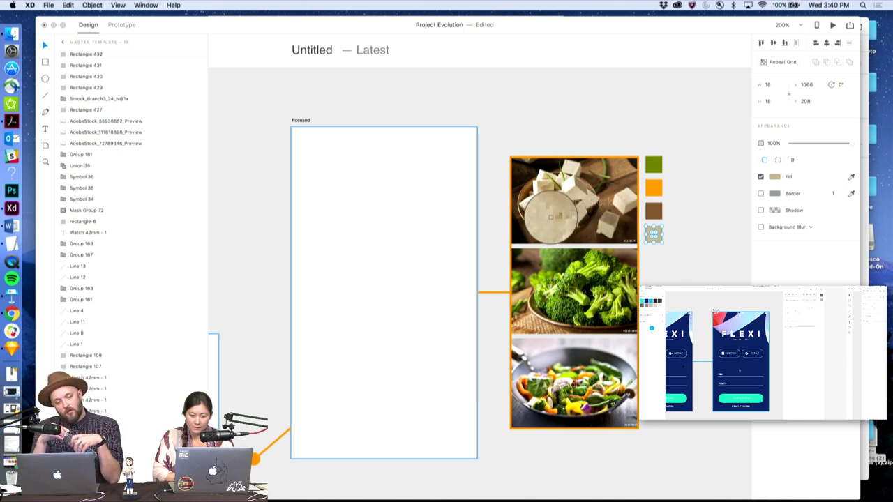
click(550, 220)
click(683, 259)
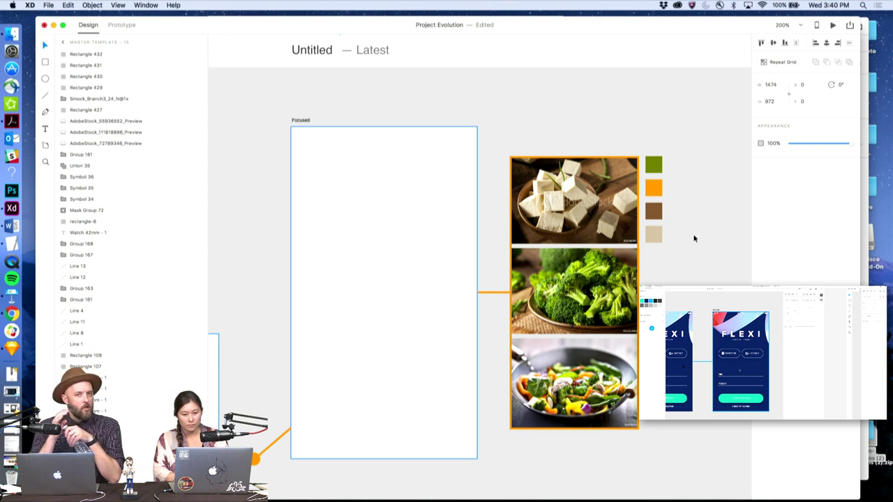
Select all four colour swatches on the Master template – 15 artboard and scale them down together to about 16.23 by 16.23 each
scroll(680, 222, down, 5)
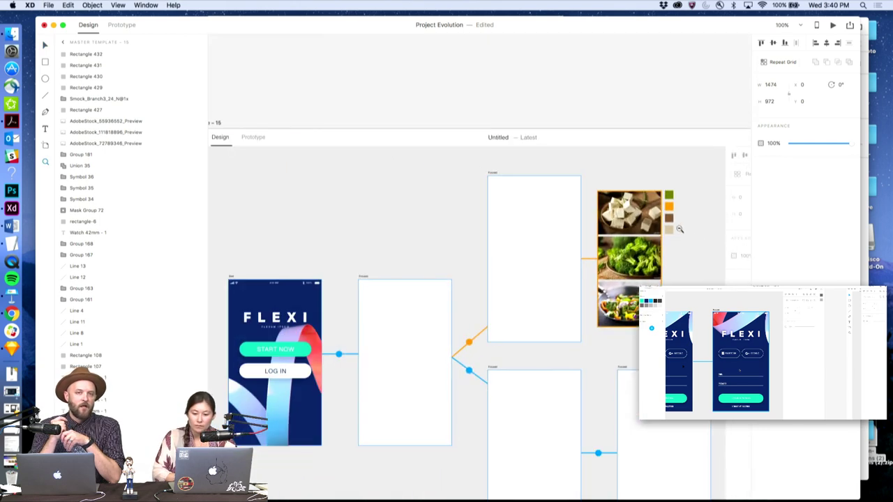
scroll(681, 229, down, 5)
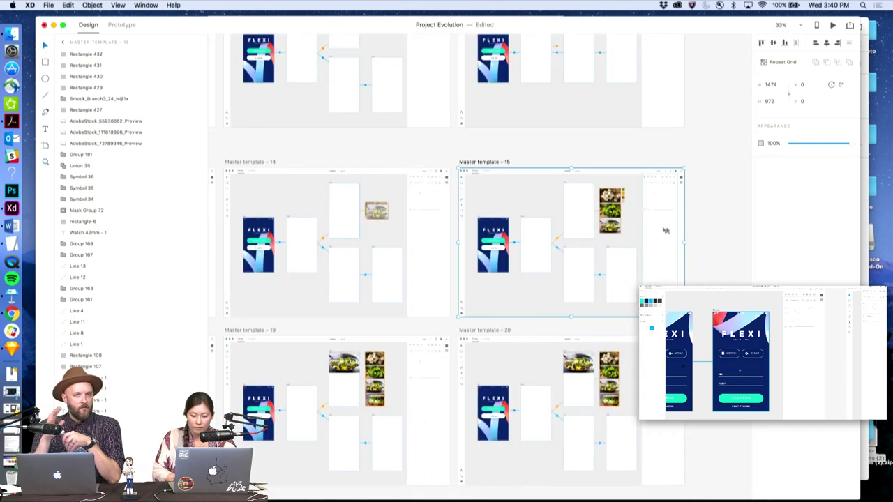
scroll(626, 203, up, 5)
click(622, 198)
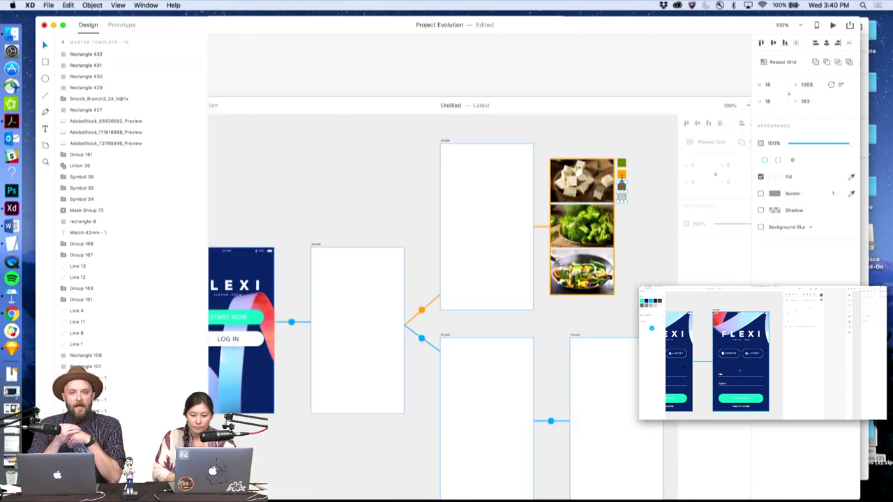
scroll(622, 190, up, 5)
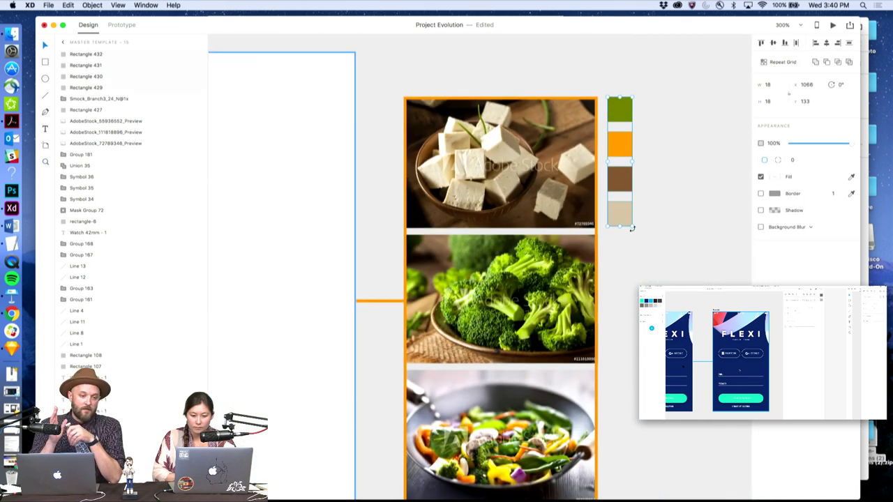
drag(633, 225, 632, 214)
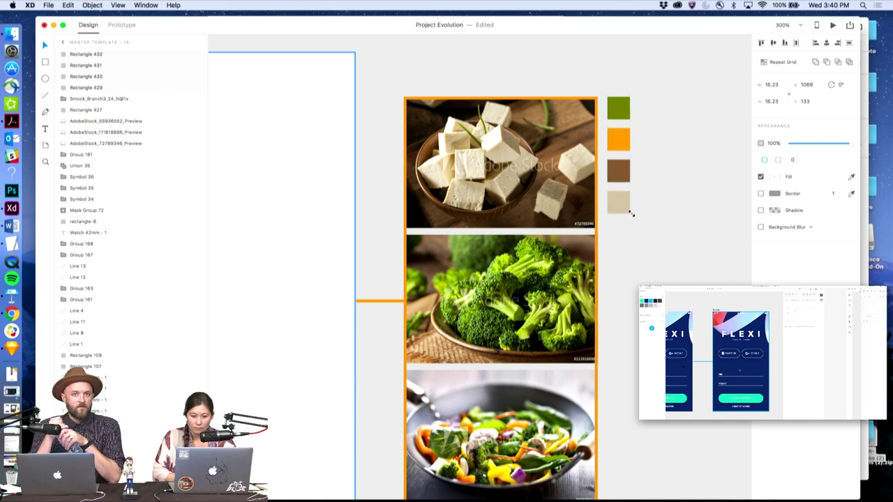
key(super+0)
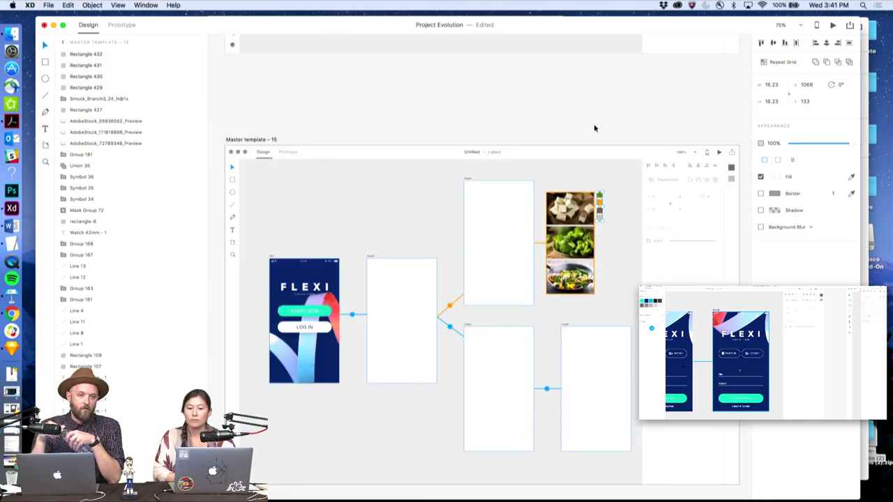
key(Escape)
Paste the four colour swatches beside the food photo stack on the Master template – 16 artboard
key(super+minus)
key(super+minus)
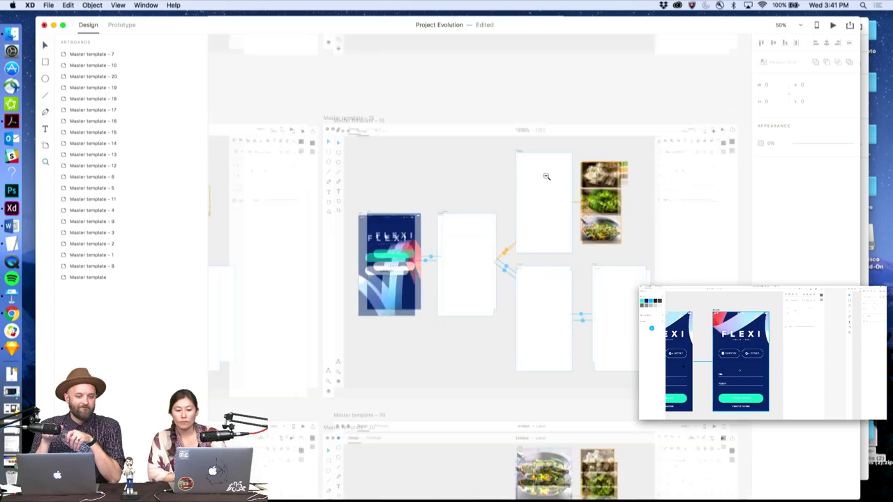
scroll(547, 176, down, 5)
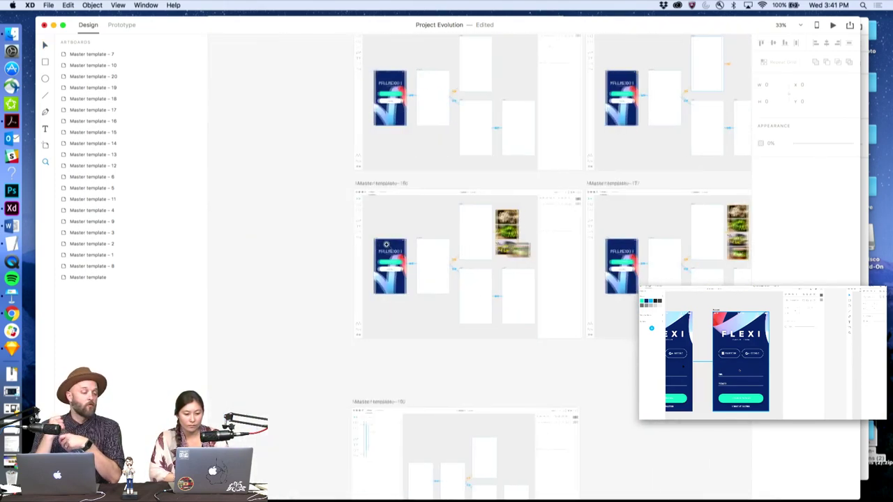
scroll(386, 244, up, 2)
scroll(489, 230, right, 3)
click(537, 213)
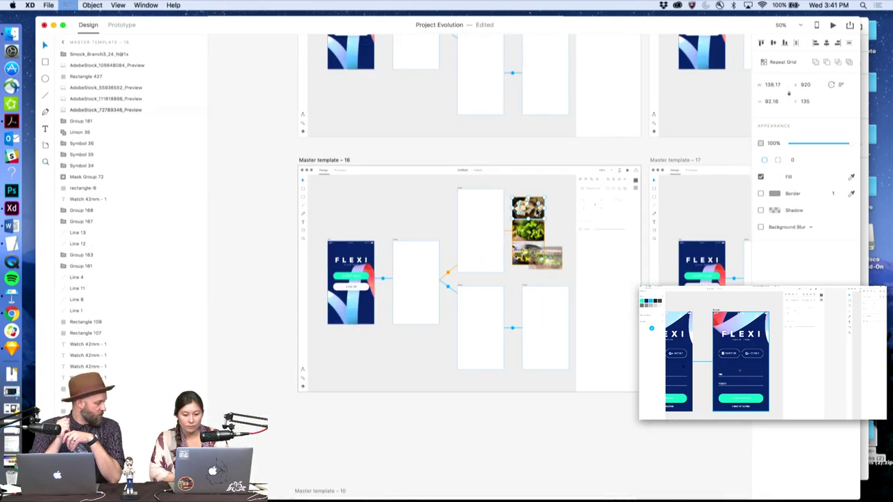
click(565, 148)
Paste the four colour swatches beside the food photo stack on the Master template – 17 artboard
scroll(593, 157, right, 5)
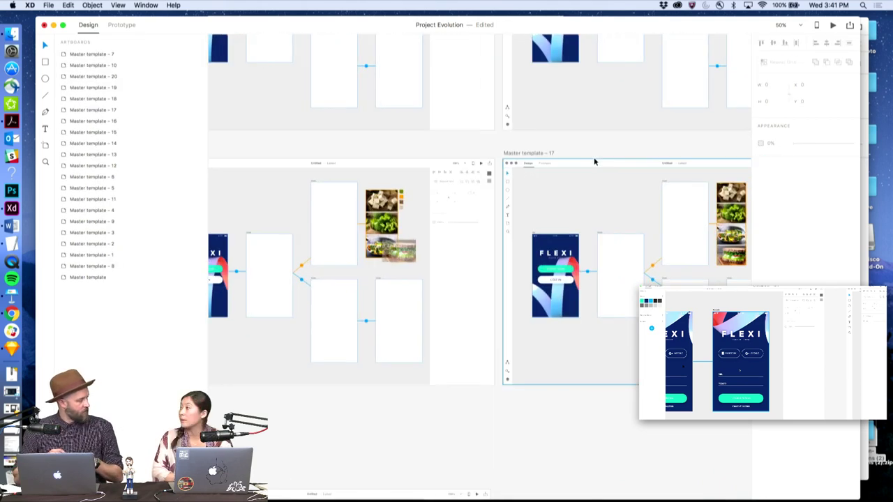
scroll(595, 162, right, 5)
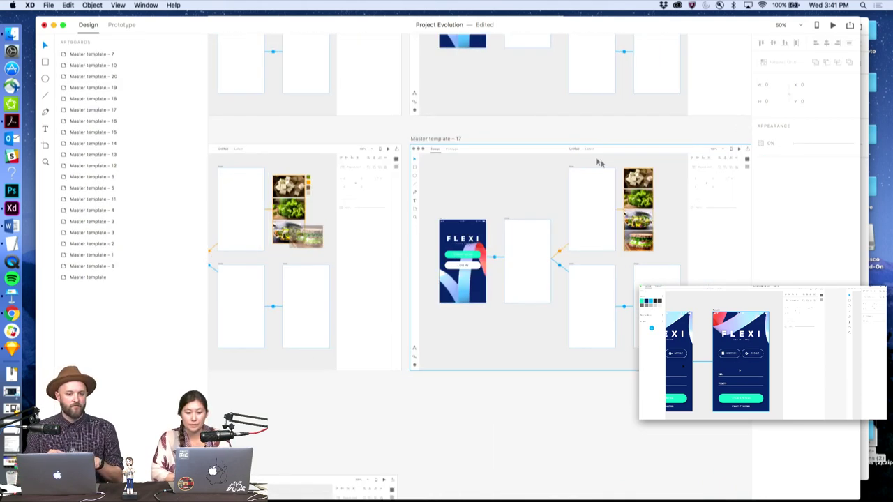
click(597, 162)
click(638, 139)
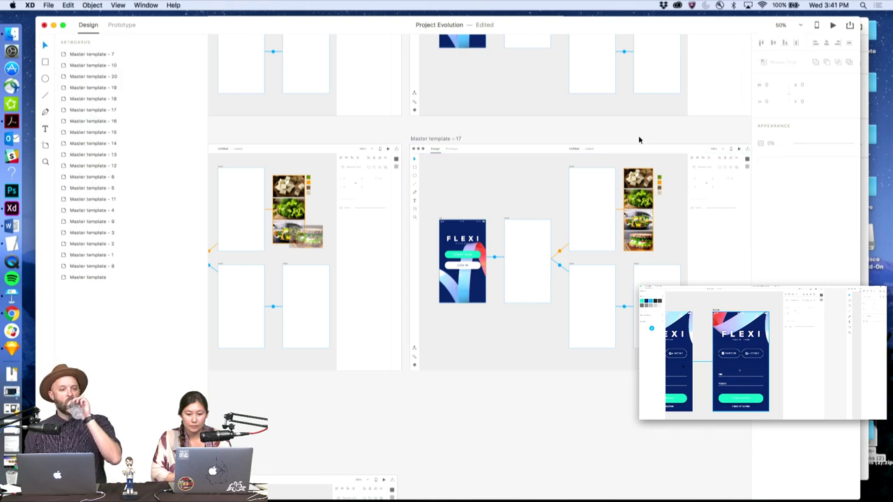
Move the four colour swatches on Master template – 17 level with the photo stack's upper edge, at X 1052, Y 103
click(660, 188)
scroll(662, 187, up, 3)
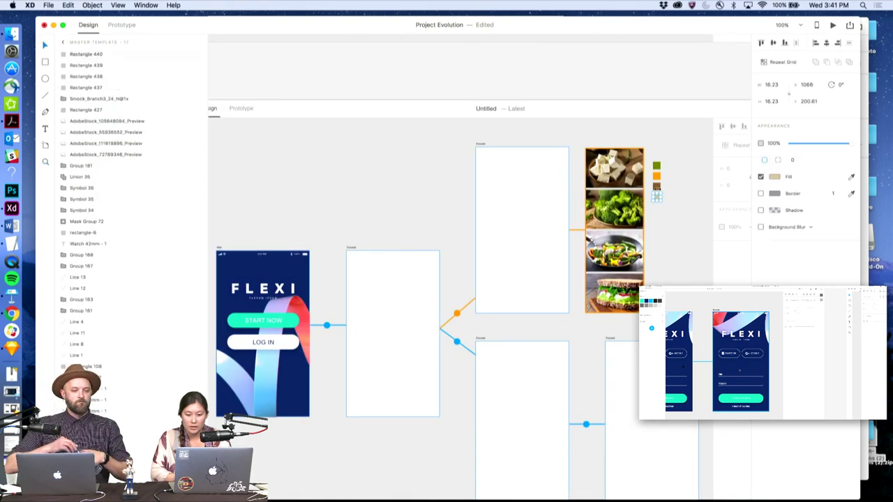
drag(657, 196, 639, 123)
scroll(657, 168, up, 5)
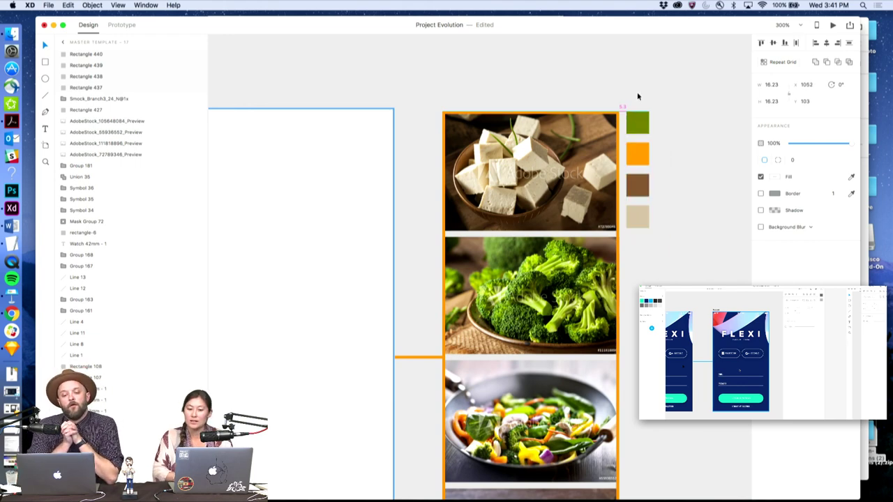
key(super+1)
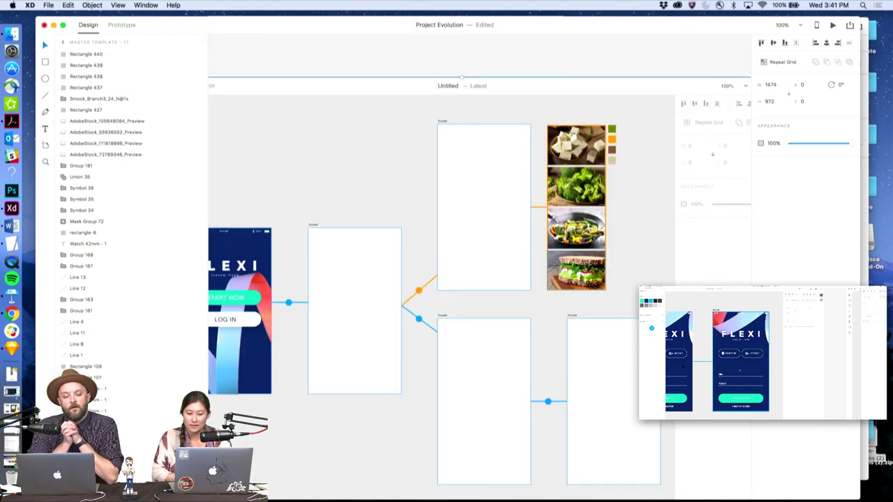
key(super+minus)
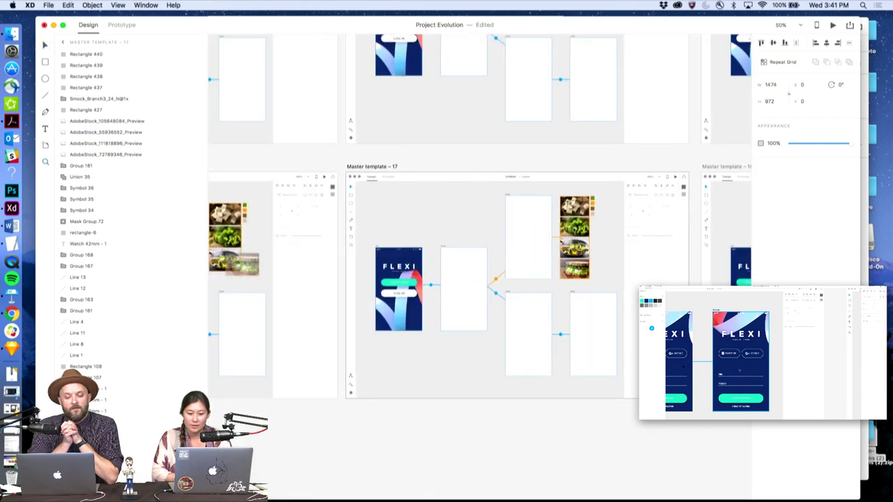
Duplicate the beige swatch below itself on Master template – 15 and fill the copy with a dark green sampled from the broccoli photo
click(532, 167)
scroll(533, 167, left, 5)
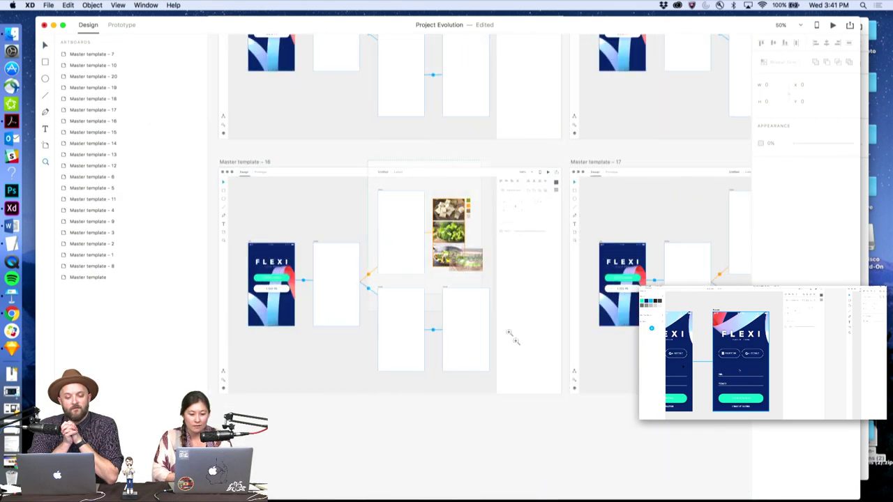
scroll(519, 309, up, 5)
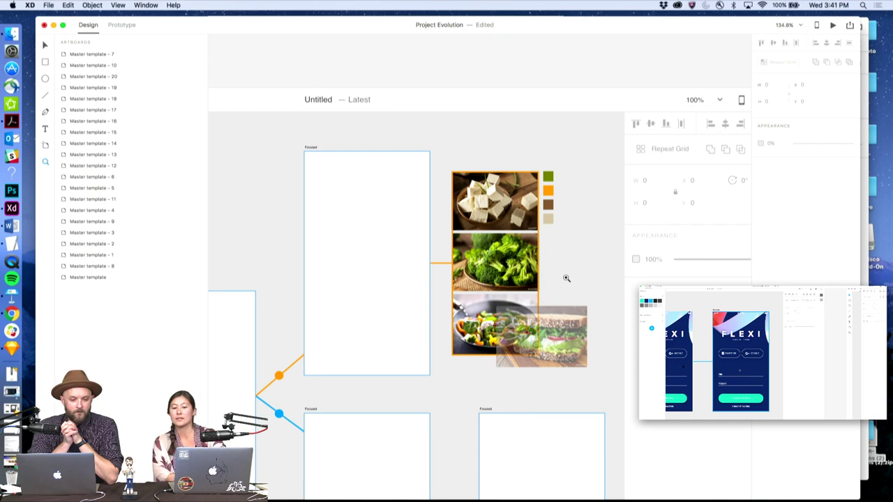
scroll(567, 278, down, 3)
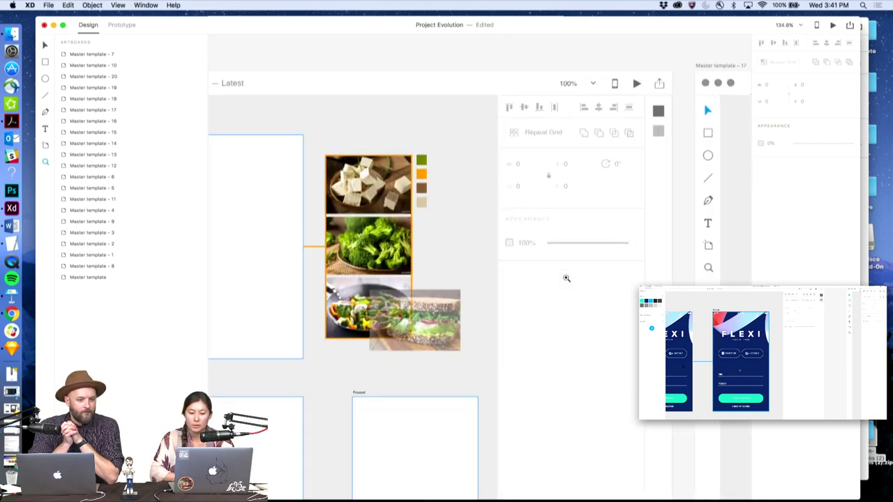
scroll(564, 265, down, 3)
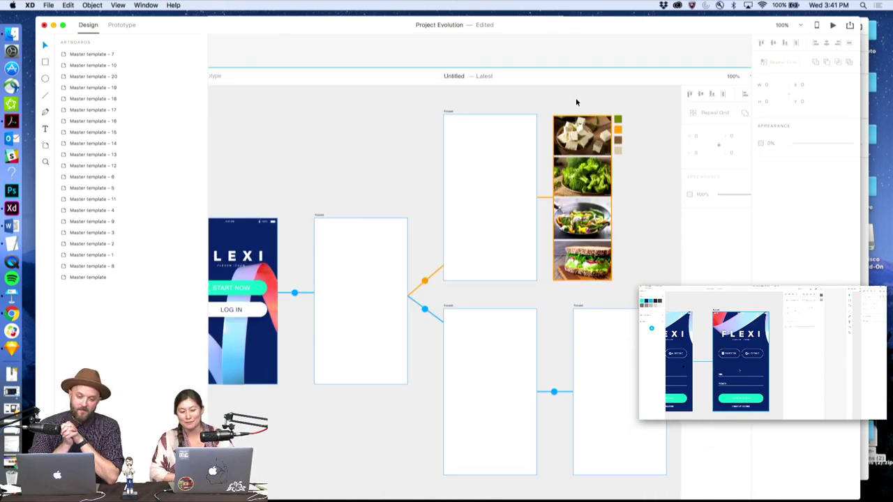
key(z)
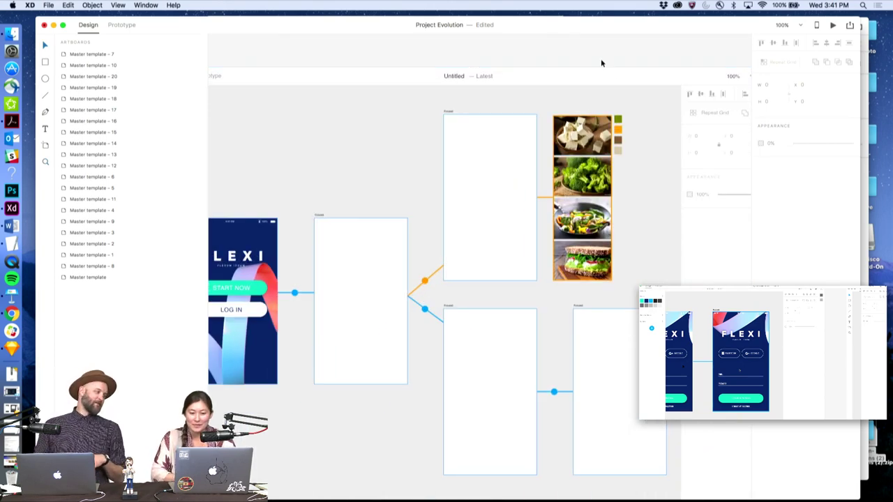
alt+click(611, 82)
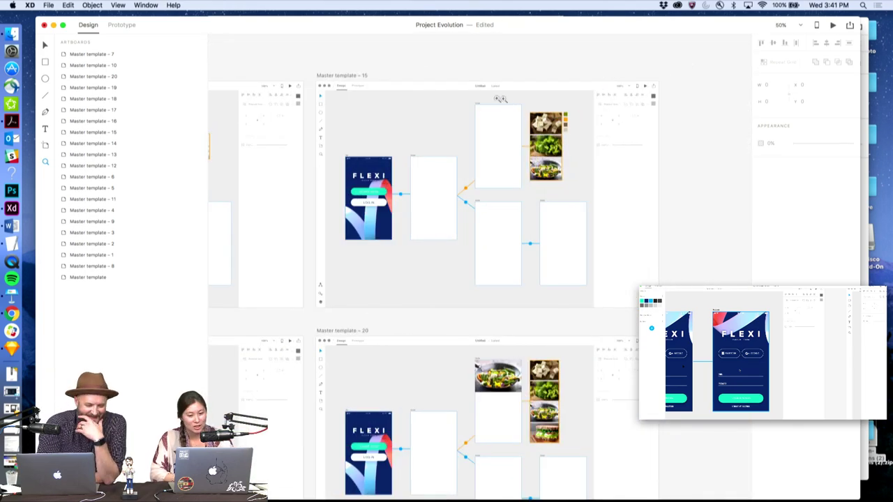
drag(595, 172, 485, 99)
click(592, 265)
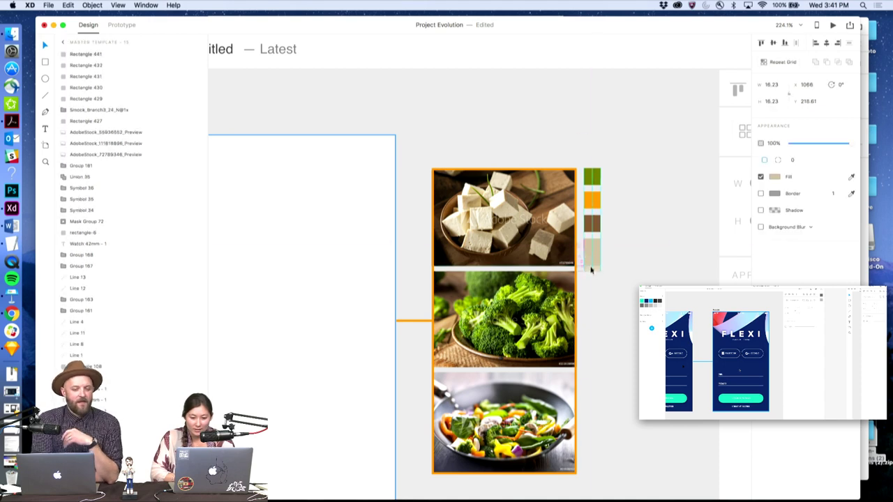
scroll(596, 272, down, 2)
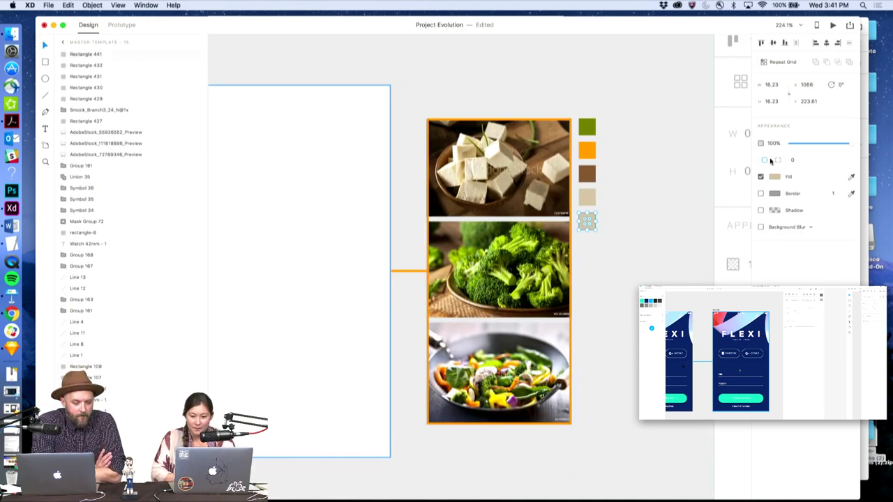
click(851, 178)
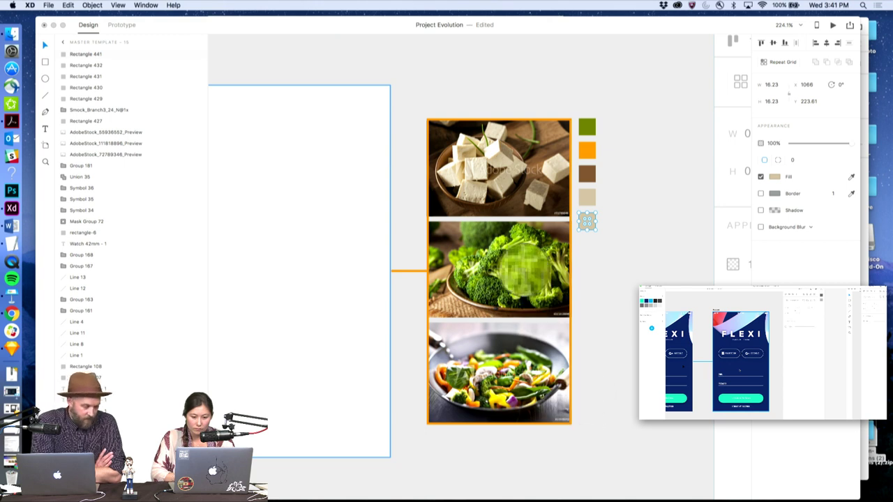
click(508, 259)
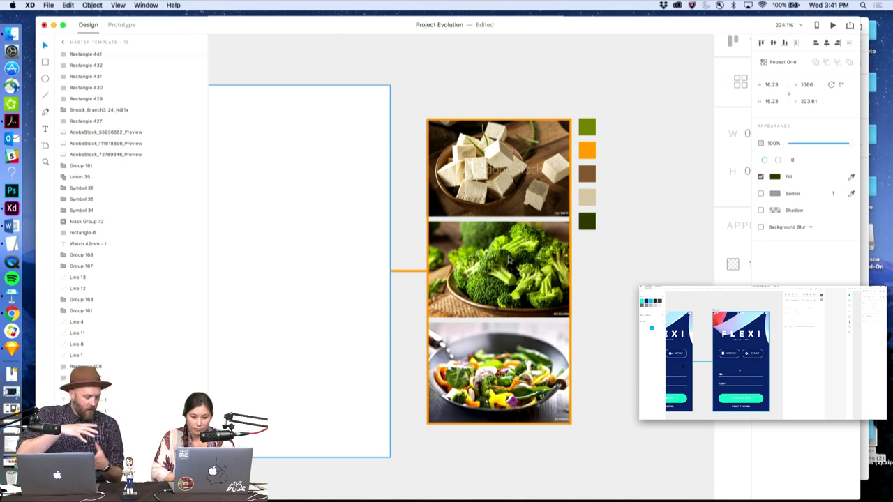
click(640, 198)
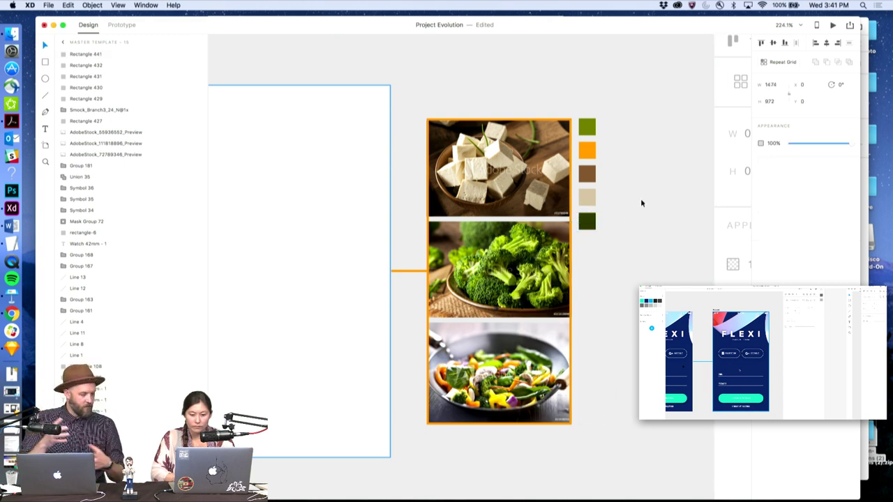
Swap the dark green and orange swatches on Master template – 15 so dark green is second and orange last, and select all five
mouse_move(586, 144)
mouse_down()
mouse_move(602, 222)
mouse_move(588, 222)
mouse_move(590, 152)
mouse_up()
drag(587, 221, 590, 143)
click(590, 126)
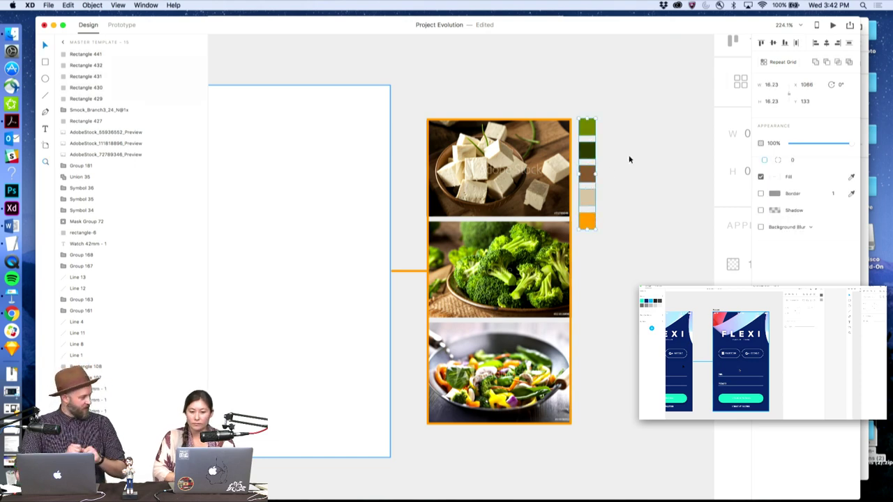
Delete the four old colour swatches beside the food photo stack on Master template – 16
scroll(598, 192, down, 5)
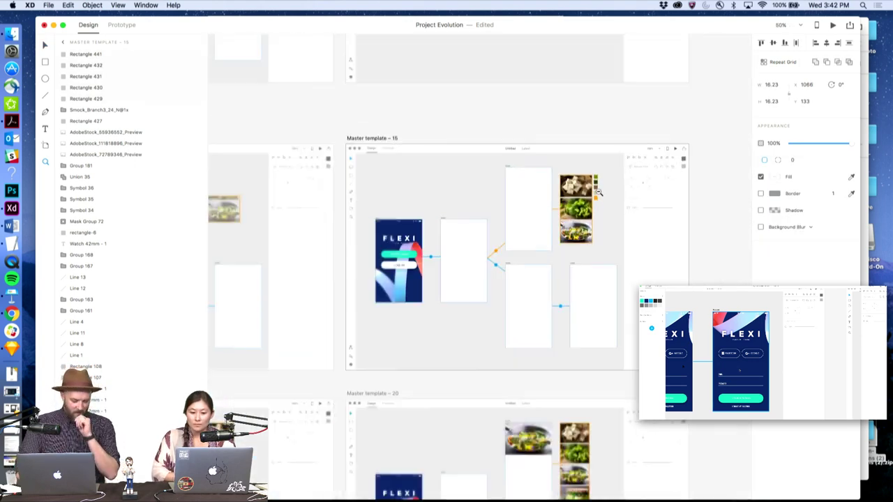
scroll(598, 191, down, 4)
scroll(410, 337, left, 5)
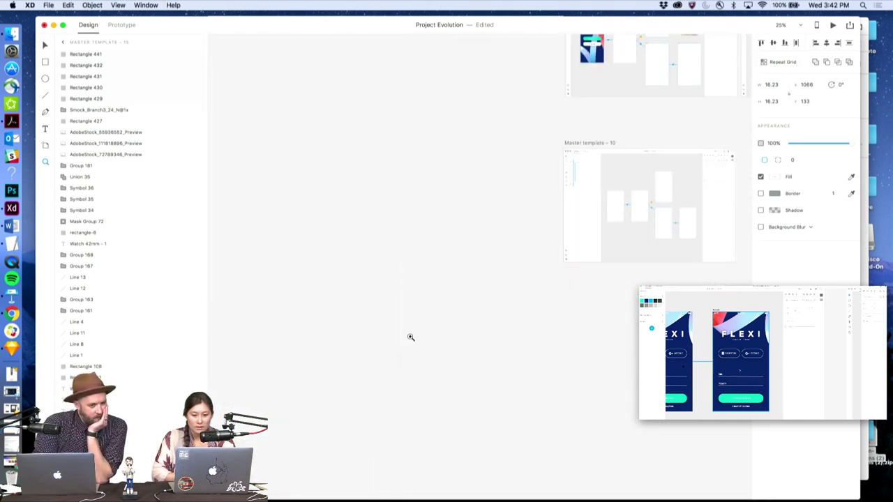
scroll(410, 337, right, 4)
scroll(410, 337, up, 3)
scroll(479, 116, up, 8)
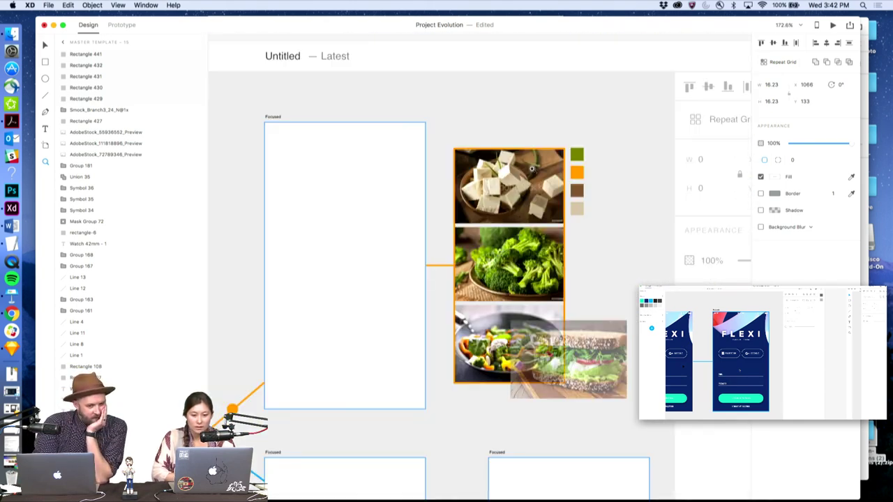
click(576, 209)
key(Delete)
click(576, 190)
key(Delete)
click(576, 172)
key(Delete)
click(576, 154)
key(Delete)
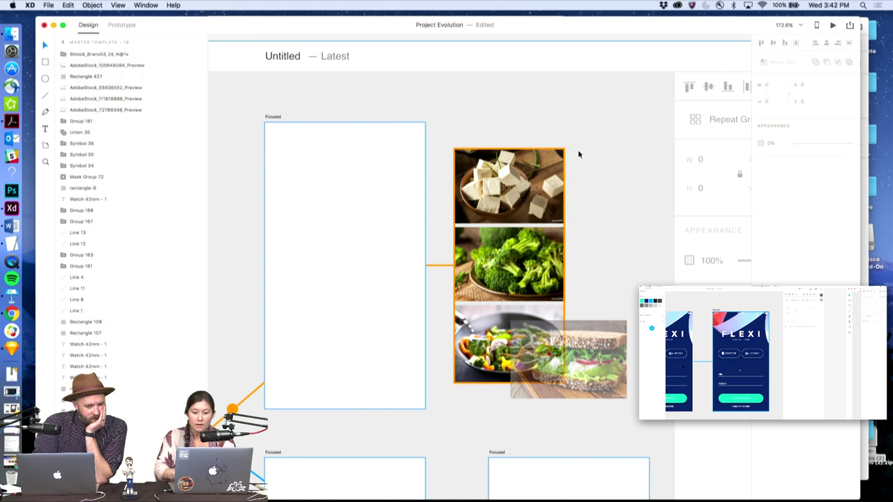
Paste the five updated swatches beside the food photo stack on Master template – 16
key(super+z)
key(super+z)
key(super+z)
key(super+z)
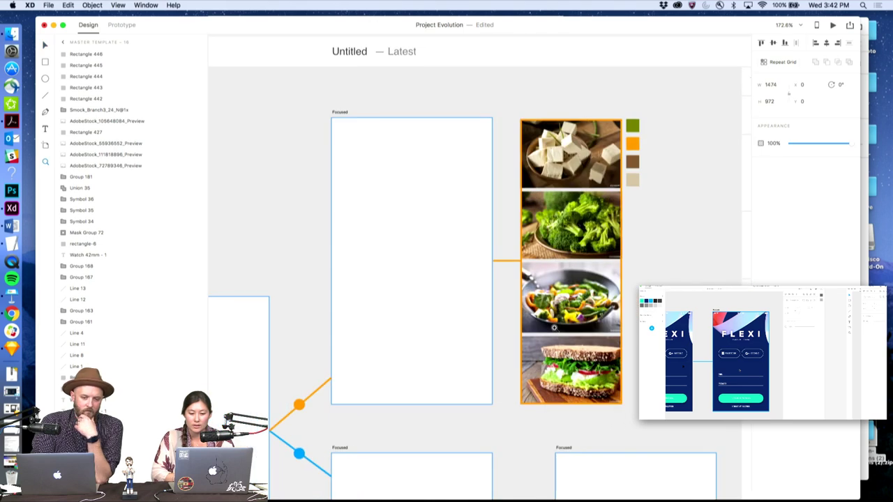
Replace the four swatches on Master template – 17 with the five updated ones, aligned to the photo stack's upper edge at X 1052, Y 103
click(572, 180)
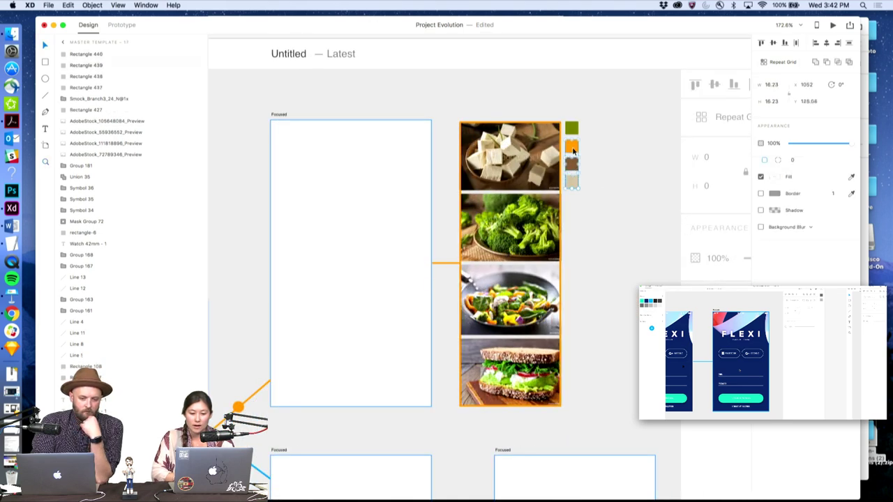
key(super+v)
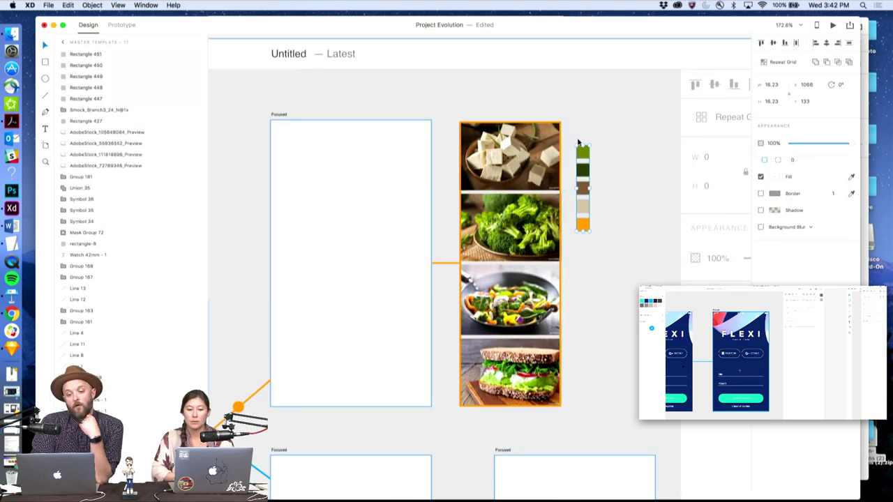
scroll(577, 143, up, 5)
drag(592, 161, 572, 120)
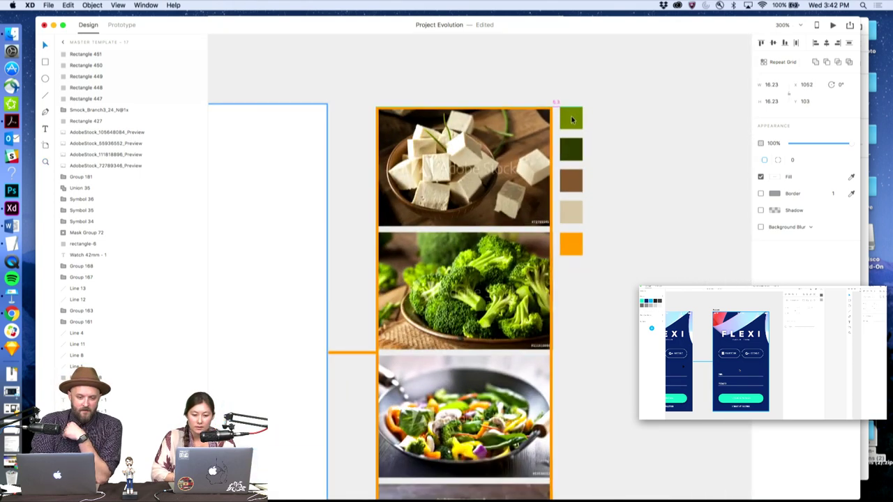
click(594, 159)
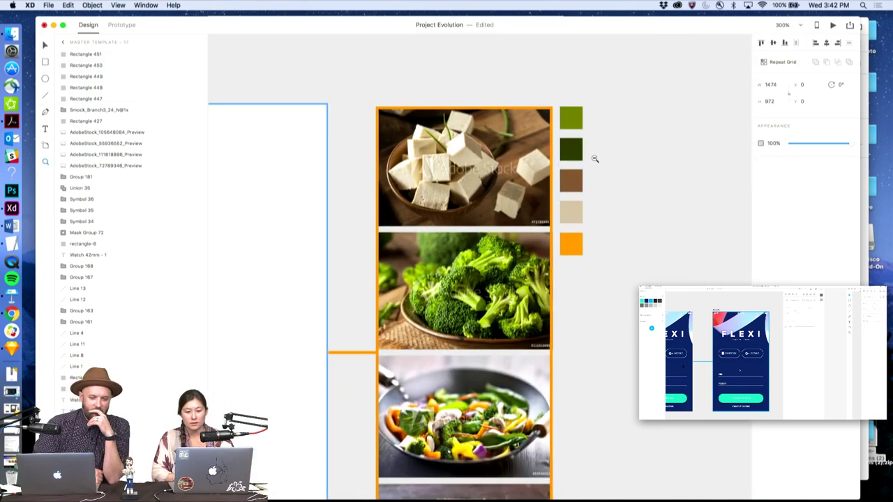
scroll(594, 159, down, 4)
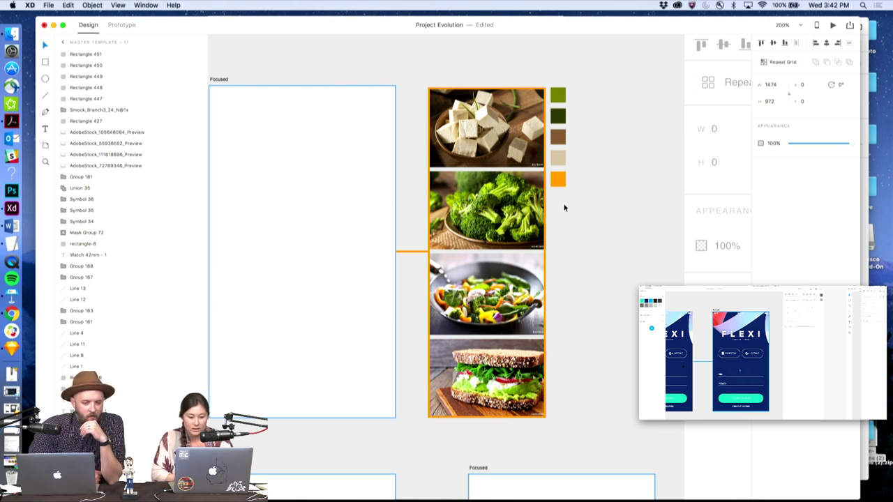
Fill the orange swatch on Master template – 17 with a red sampled from the sandwich photo
click(562, 159)
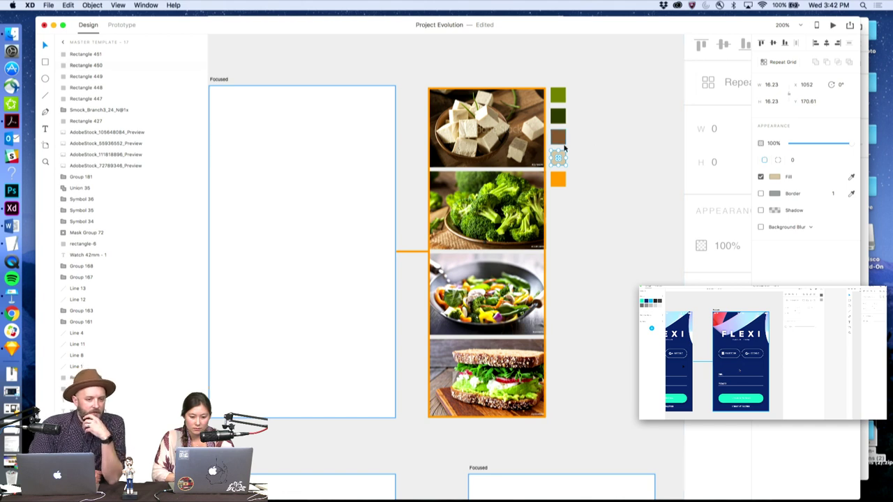
click(558, 182)
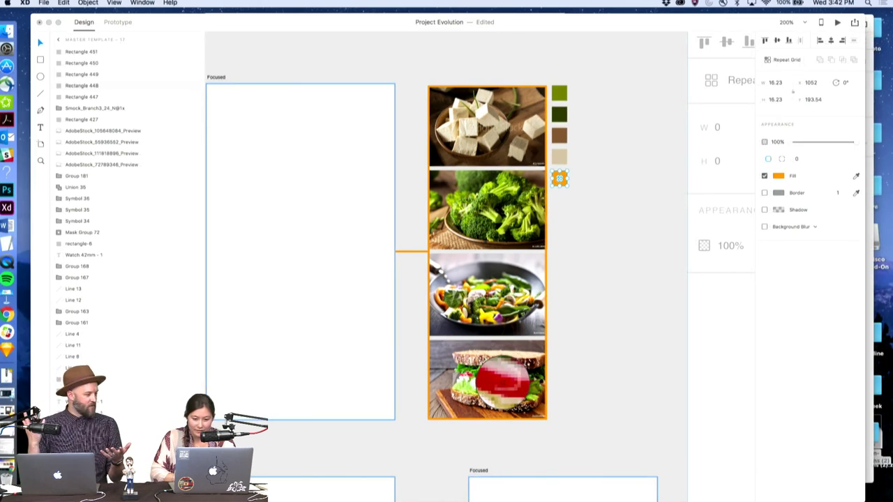
click(502, 380)
click(560, 158)
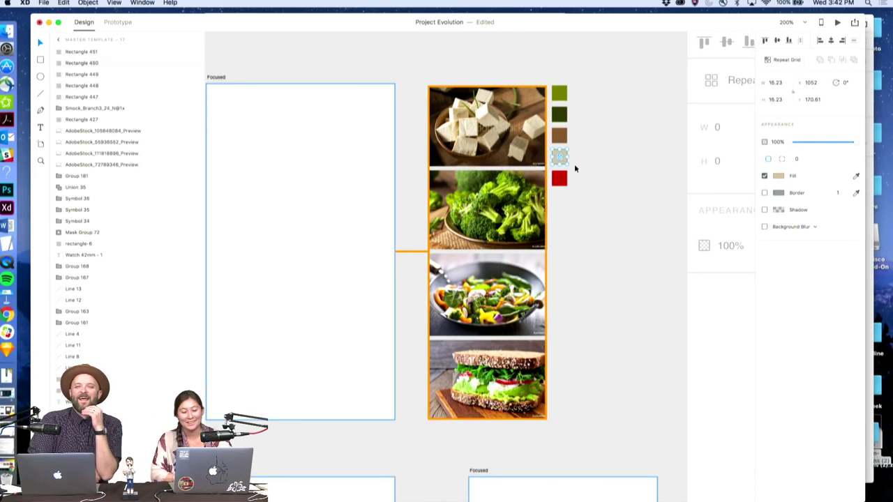
click(560, 115)
click(585, 129)
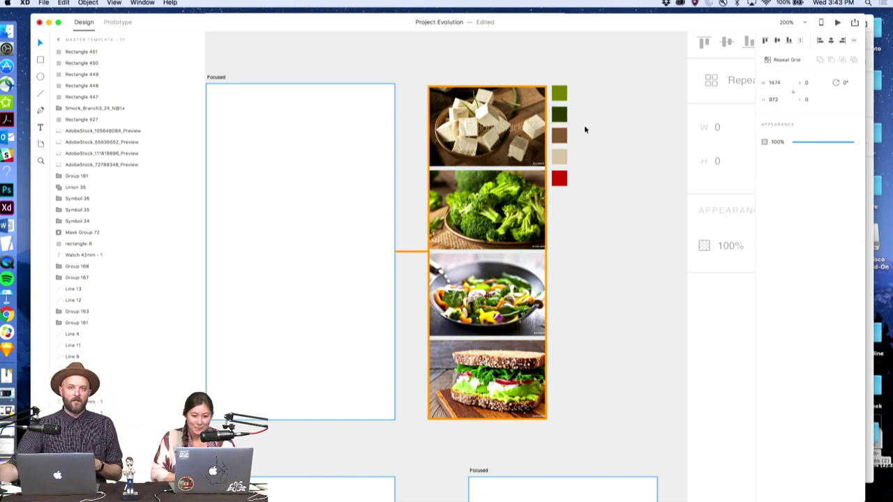
Try to resample the beige swatch's fill from the stir-fried vegetables photo on Master template – 17
click(560, 158)
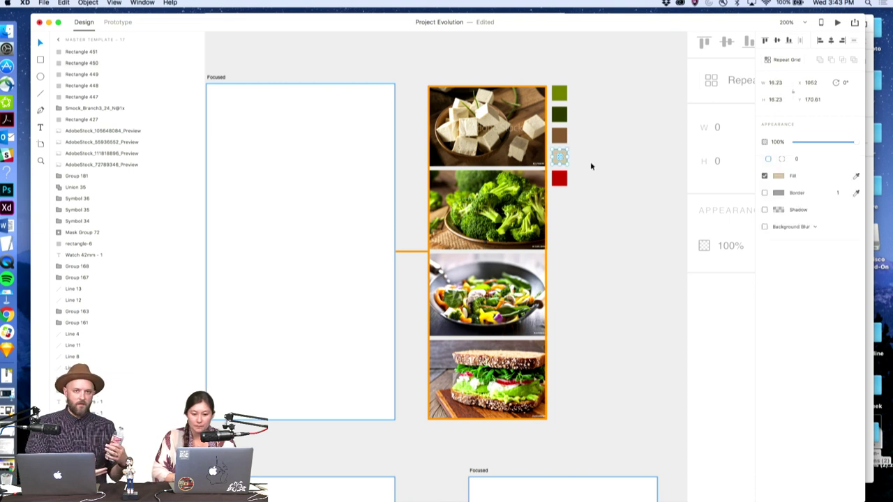
click(569, 163)
click(563, 159)
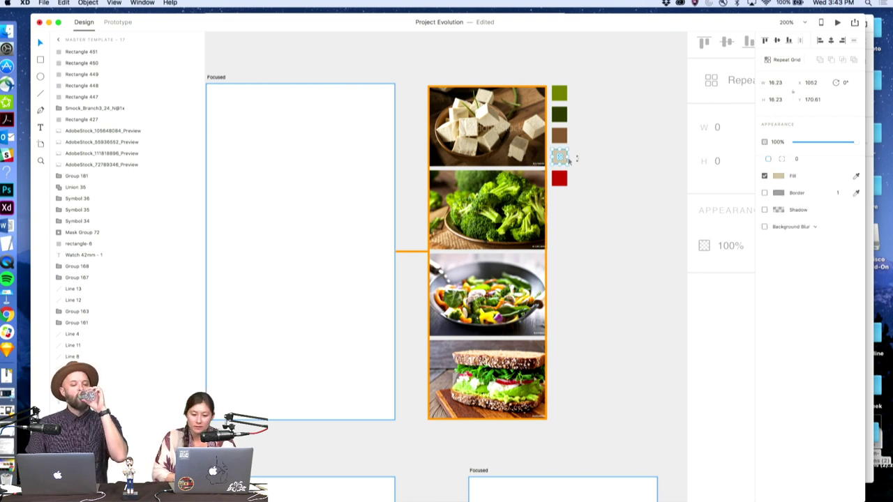
click(856, 175)
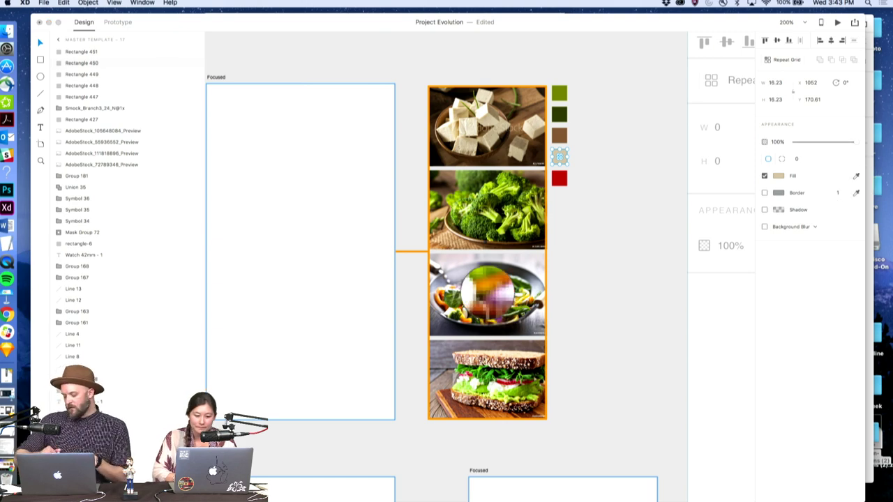
click(487, 293)
click(609, 244)
key(z)
alt+click(542, 234)
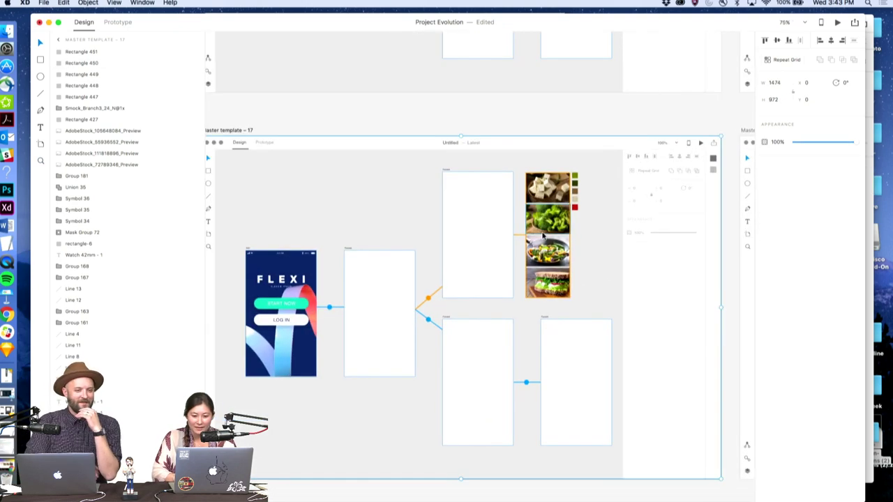
click(581, 226)
alt+click(553, 223)
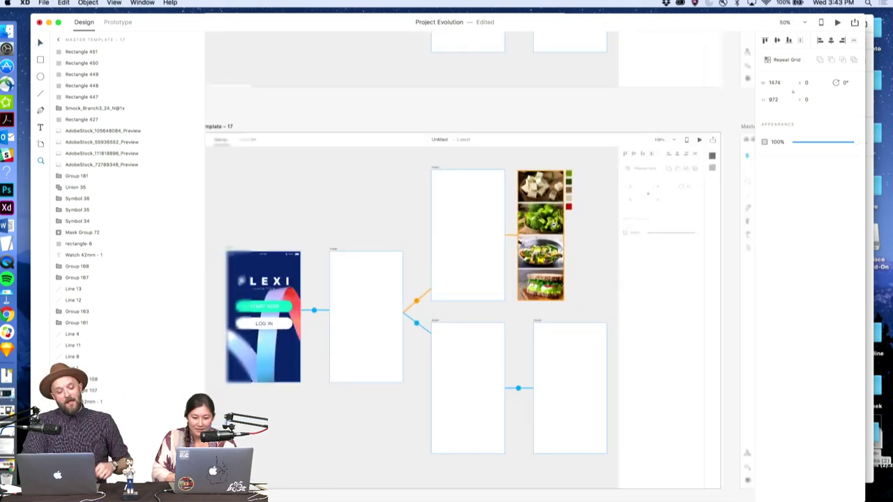
Copy the orange swatch from Master template – 16 and place it over the beige swatch on Master template – 17
click(386, 211)
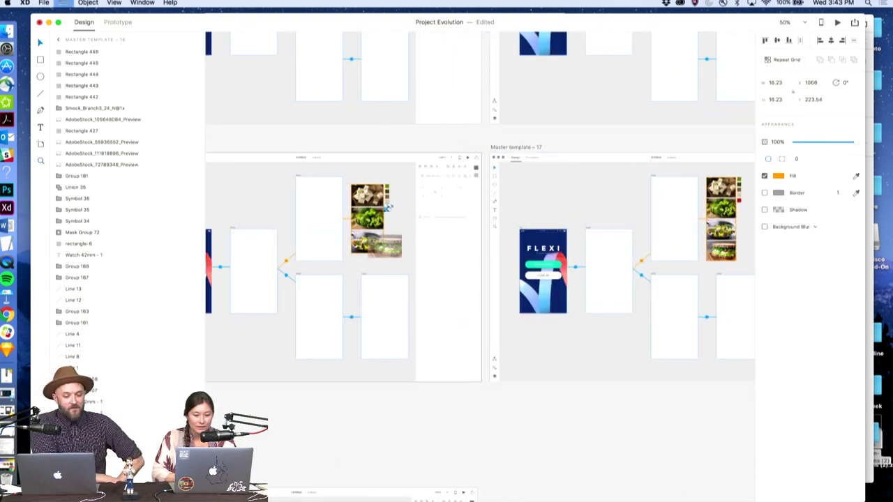
scroll(595, 200, right, 5)
scroll(605, 201, up, 5)
scroll(604, 201, up, 3)
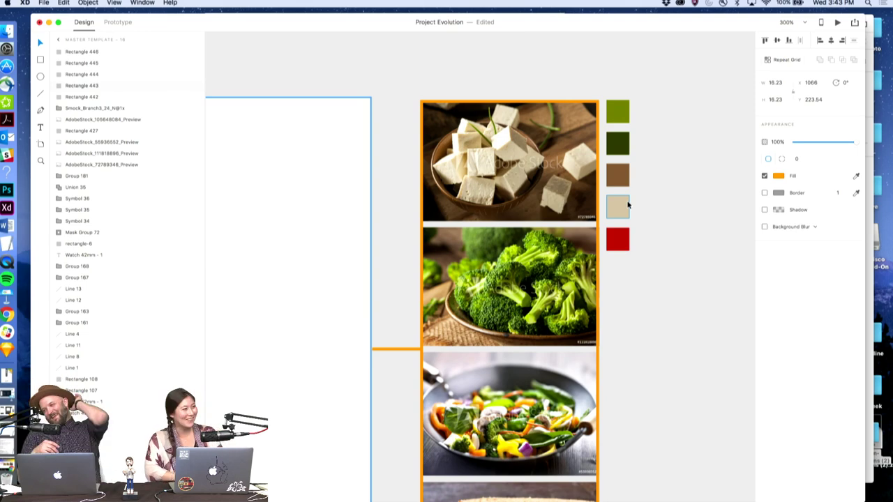
scroll(648, 209, up, 2)
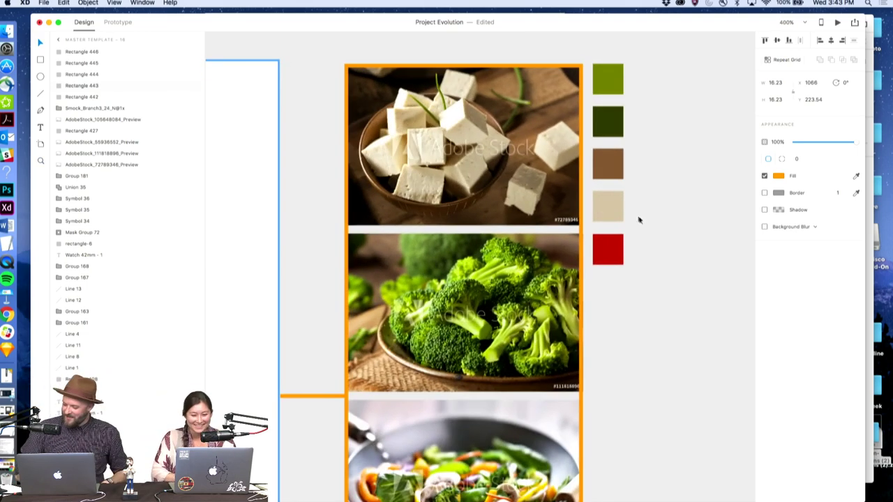
key(super+v)
drag(478, 263, 615, 206)
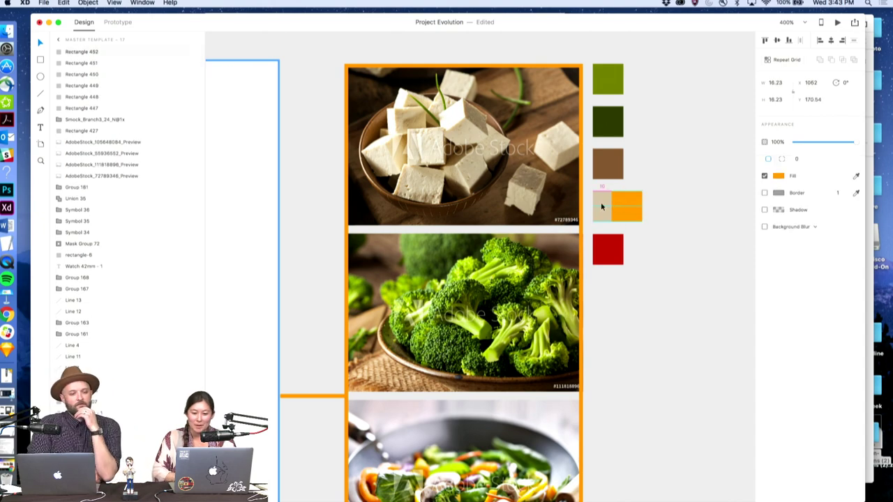
Delete the beige swatch on Master template – 17 and shift the orange swatch into its place in the column
click(601, 206)
key(Delete)
click(625, 209)
key(shift+Left)
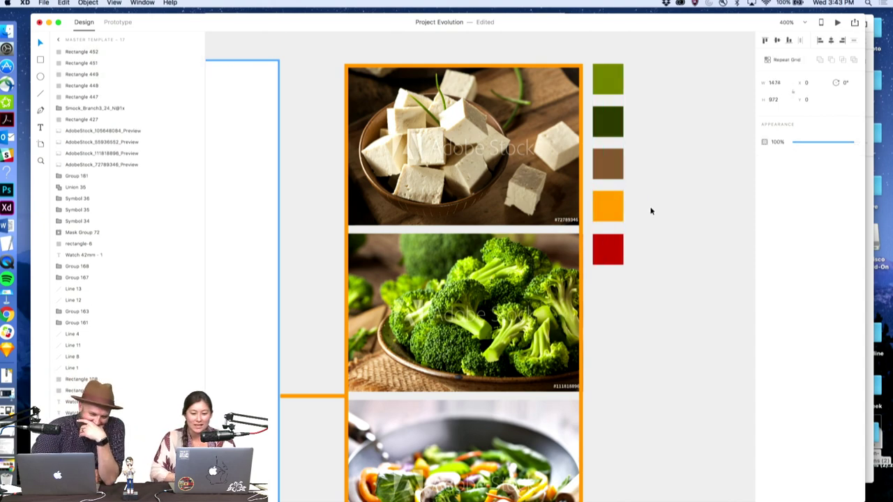
Cut the orange swatch from the column on Master template – 17 and paste an orange swatch back onto the artboard
scroll(642, 216, down, 5)
scroll(628, 226, up, 3)
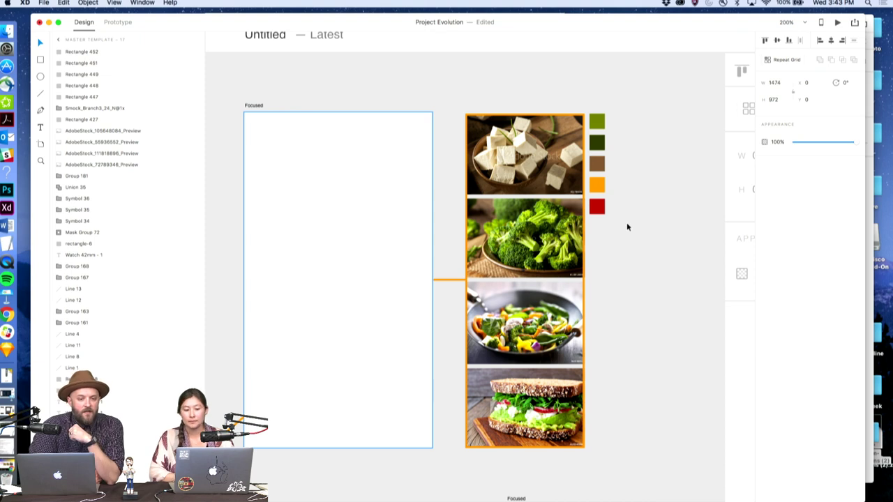
click(600, 188)
key(super+x)
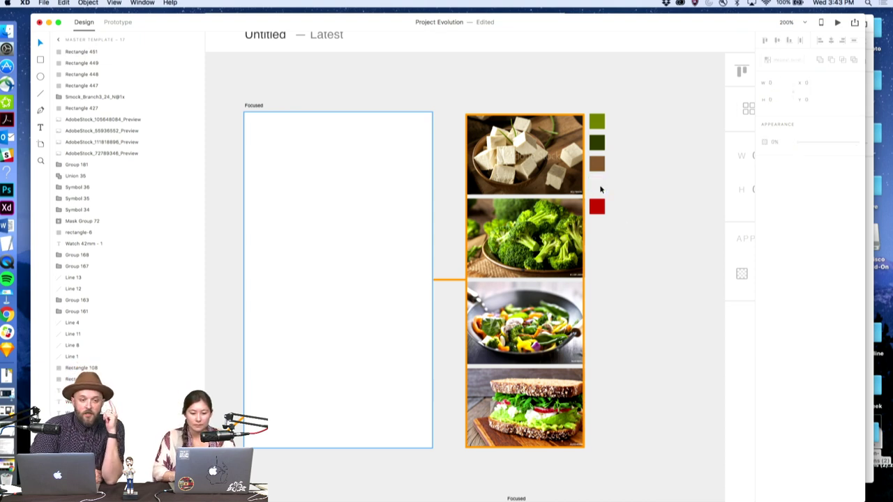
key(super+v)
key(super+v)
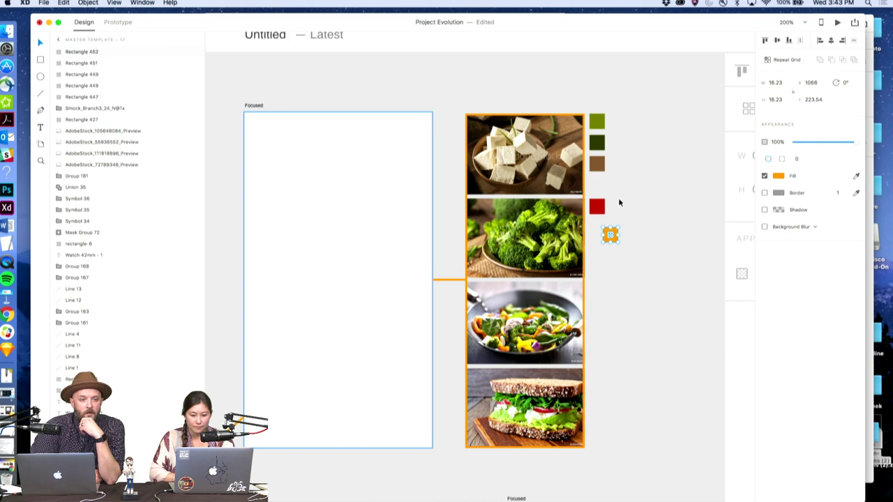
Undo back to the beige swatch on Master template – 17 and delete the orange swatch overlapping it
key(super+z)
key(super+z)
key(shift+Right)
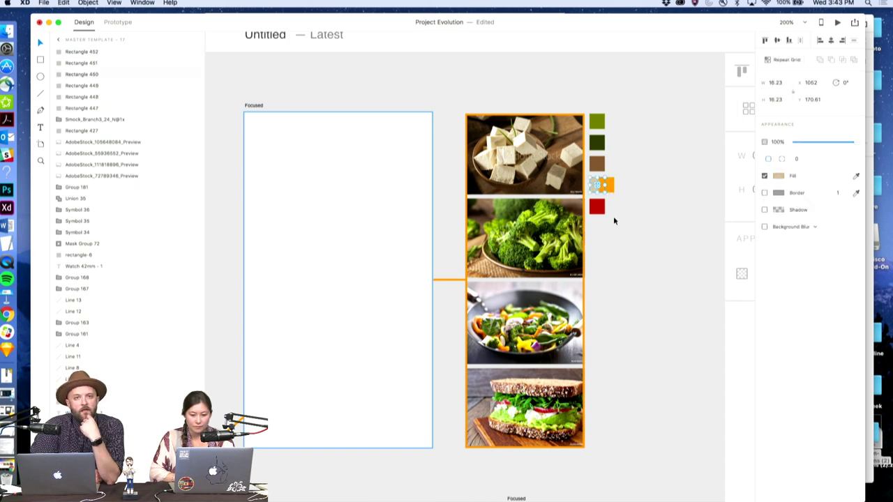
key(Delete)
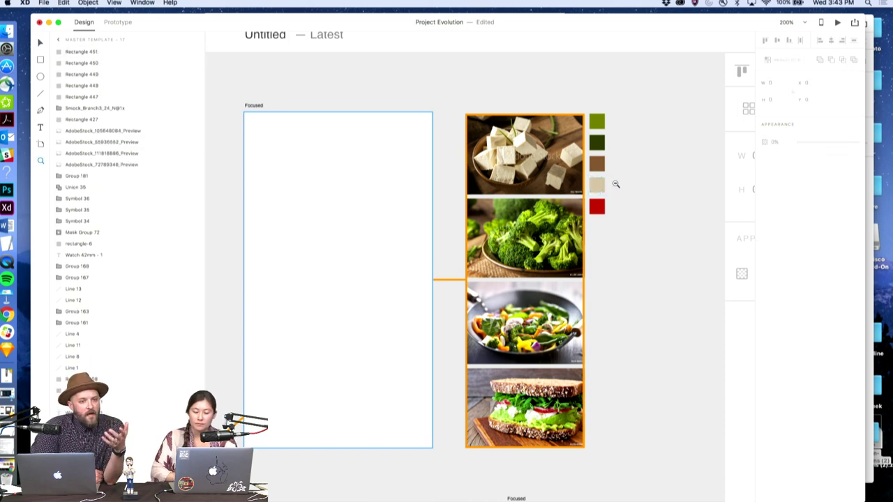
Copy the five swatches from Master template – 17 to Master template – 18 at X 1052, Y 103, beside the photo stack
alt+click(615, 183)
alt+click(615, 184)
alt+click(613, 180)
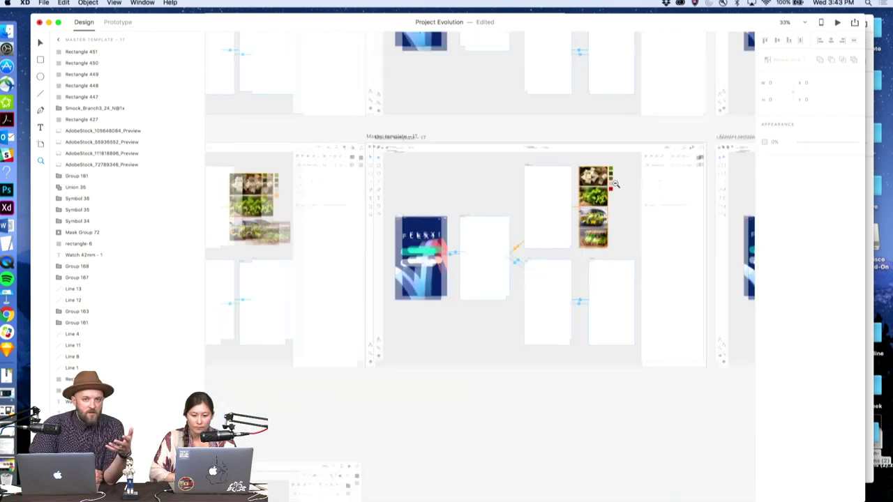
alt+click(618, 155)
scroll(617, 154, right, 5)
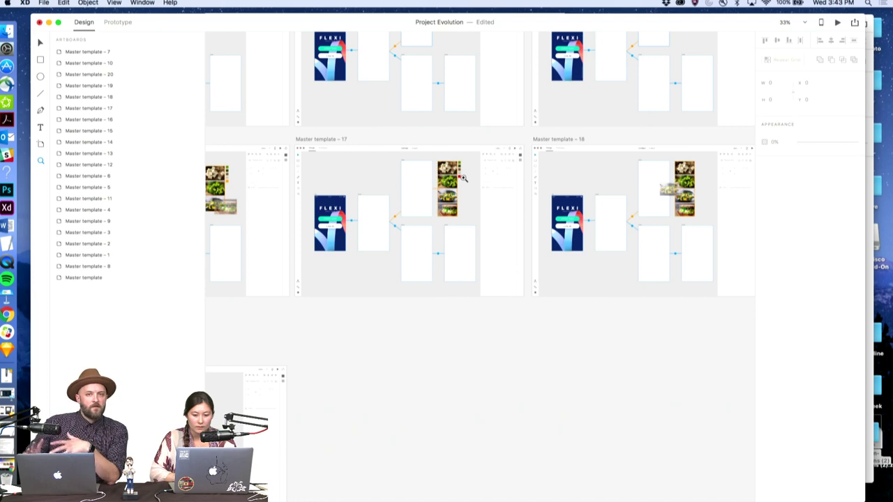
click(460, 178)
click(458, 172)
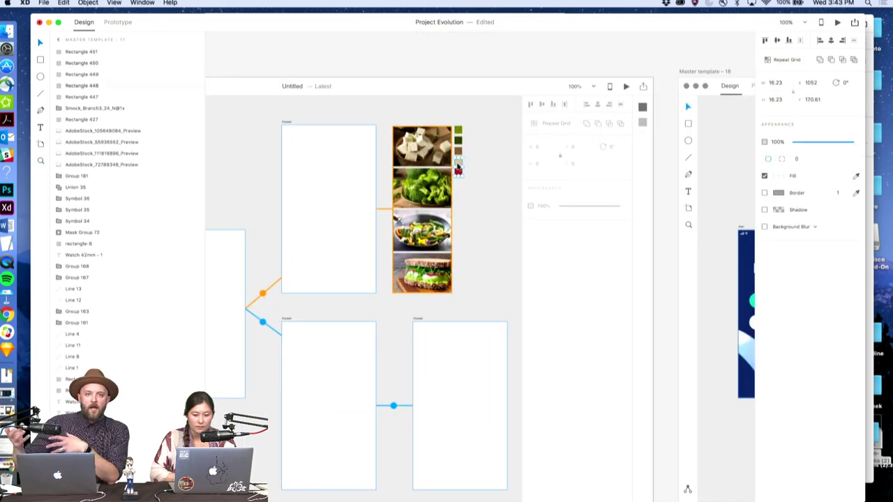
key(super+z)
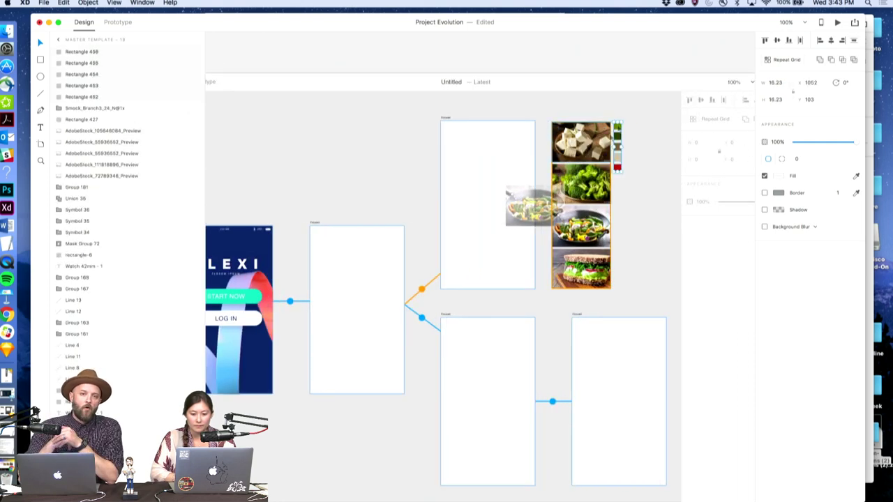
Paste the five swatches beside the photo stacks on Master template – 19 and Master template – 20 at X 1052, Y 103
click(614, 71)
scroll(614, 167, down, 5)
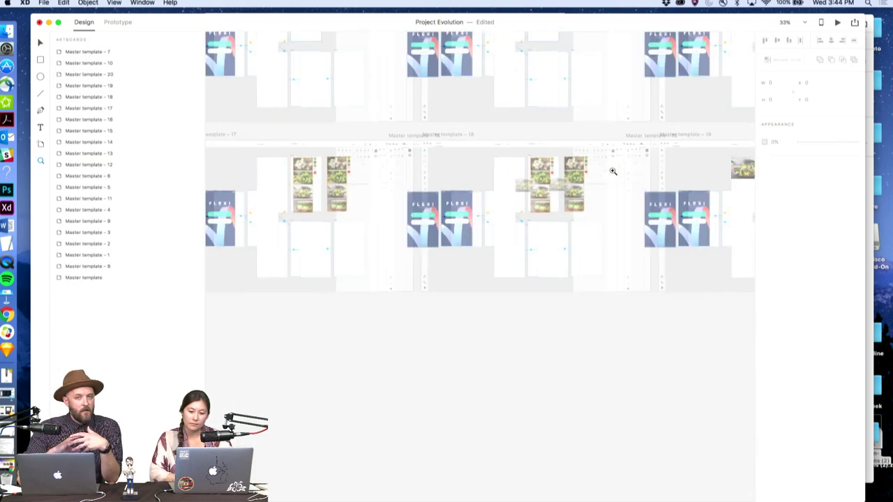
scroll(627, 171, right, 2)
click(633, 174)
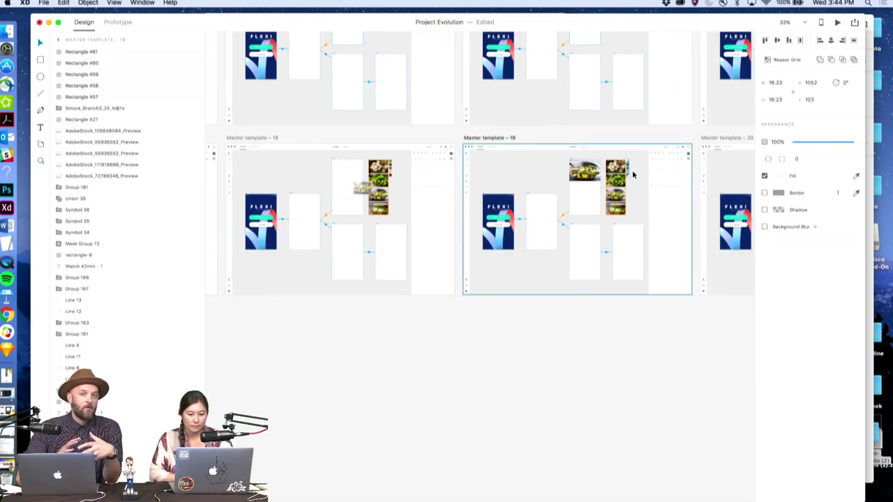
scroll(632, 174, right, 5)
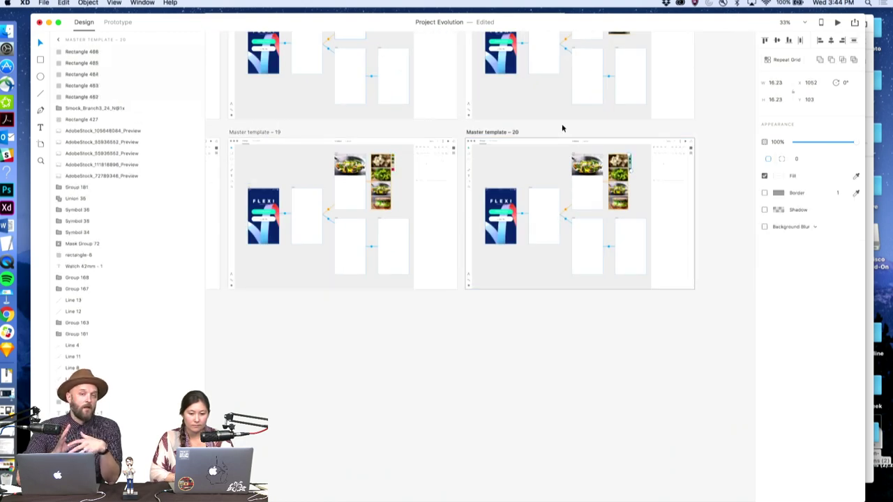
Deselect the swatches and save the Project Evolution document
click(562, 126)
key(z)
alt+click(563, 134)
scroll(558, 147, up, 5)
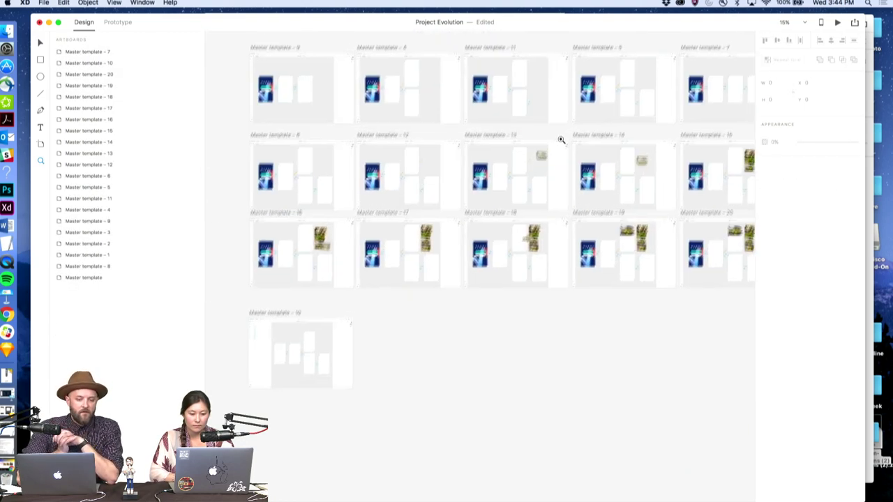
key(super+s)
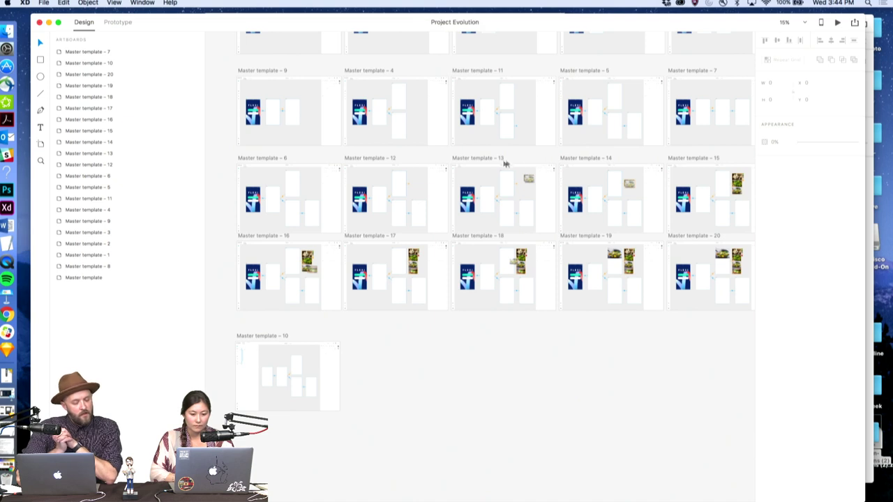
Preview the food photo and swatch sequence starting from Master template – 13, and close the preview
click(479, 159)
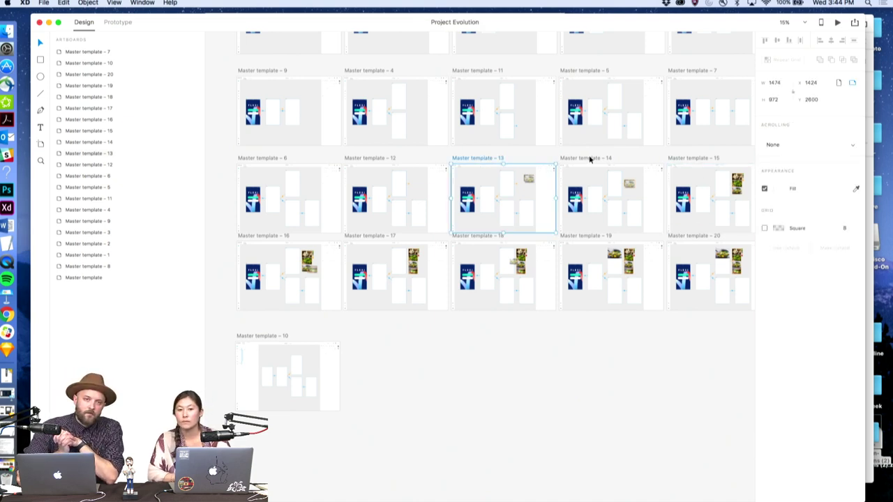
click(837, 23)
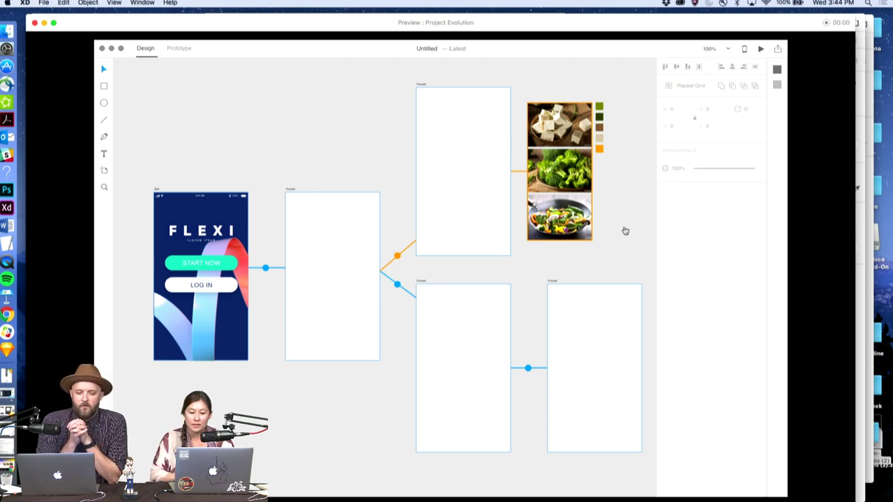
drag(625, 230, 632, 260)
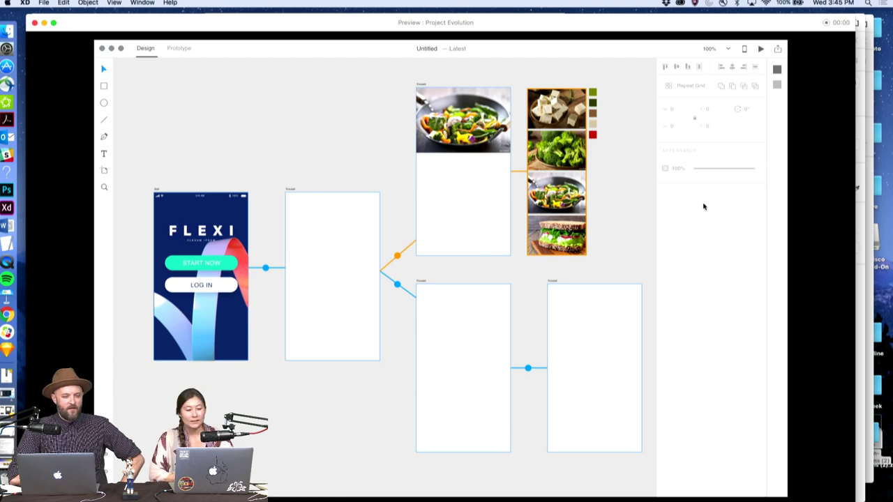
click(34, 24)
scroll(445, 323, down, 3)
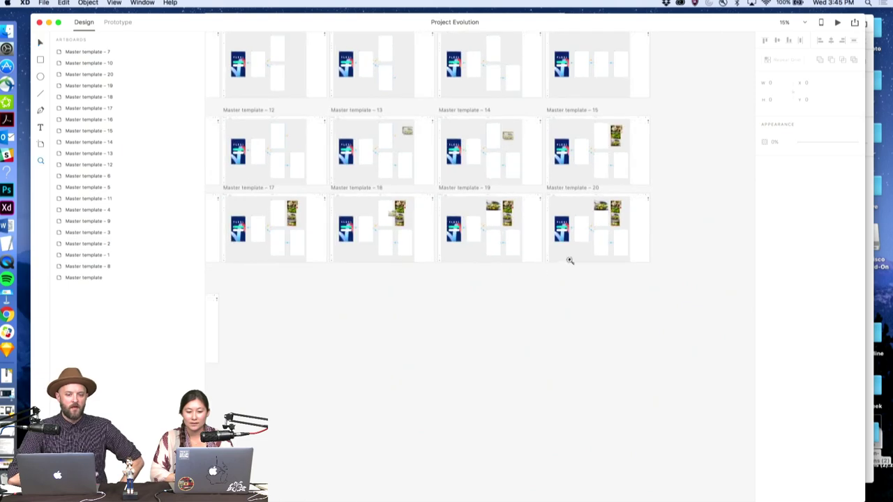
scroll(493, 287, right, 5)
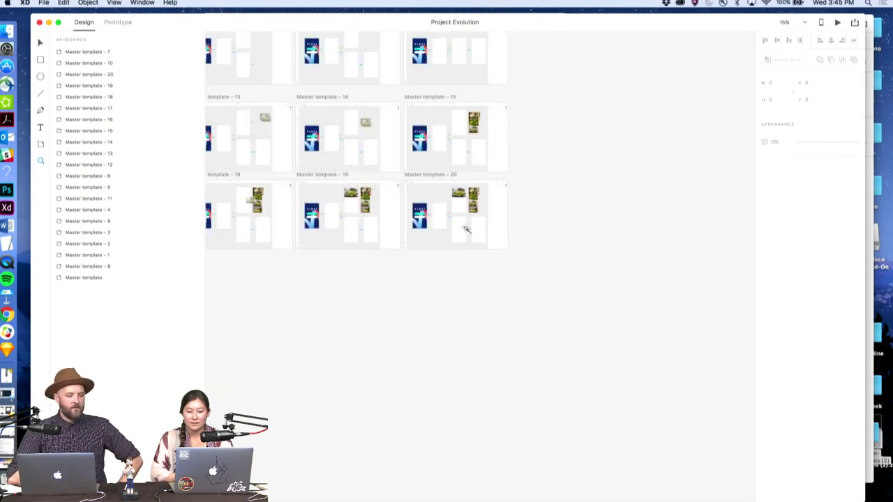
scroll(466, 230, up, 5)
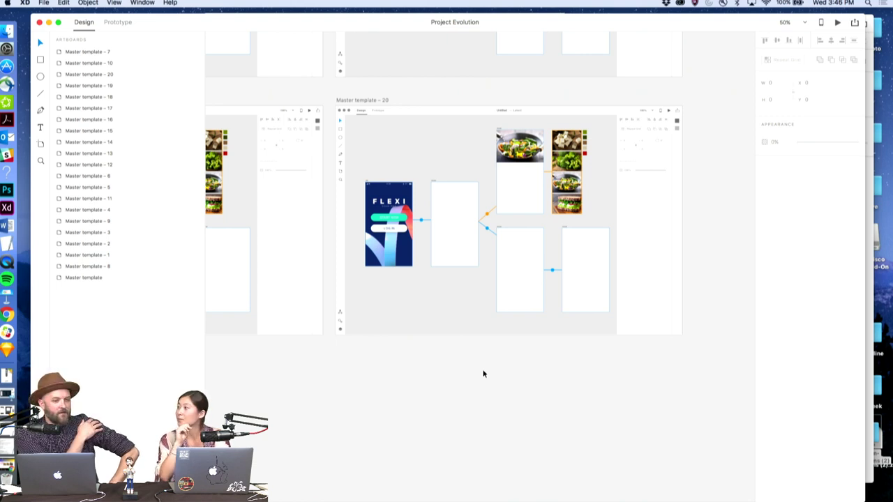
scroll(516, 380, left, 2)
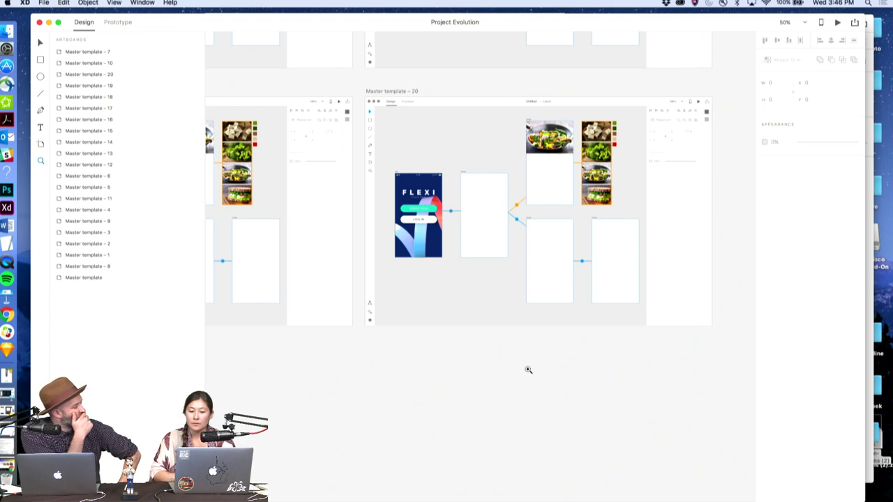
Move the Master template – 10 artboard up, closer to the row of artboards above it
scroll(526, 362, down, 5)
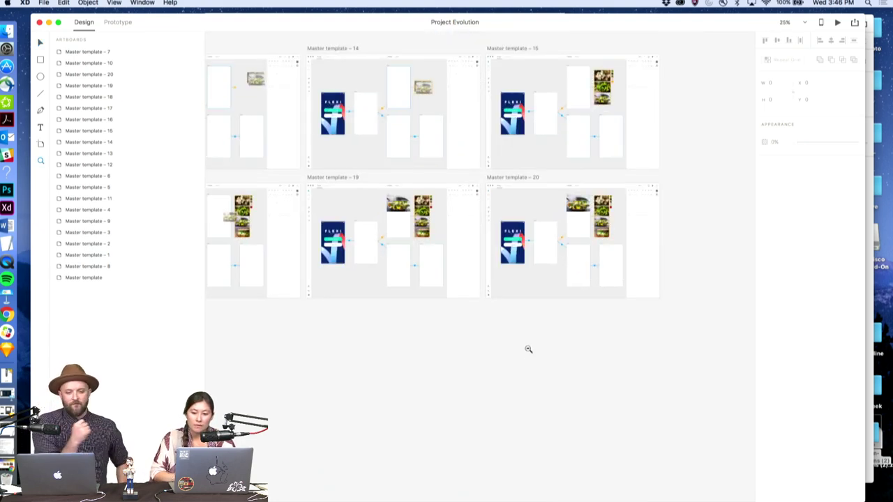
scroll(528, 349, down, 4)
key(v)
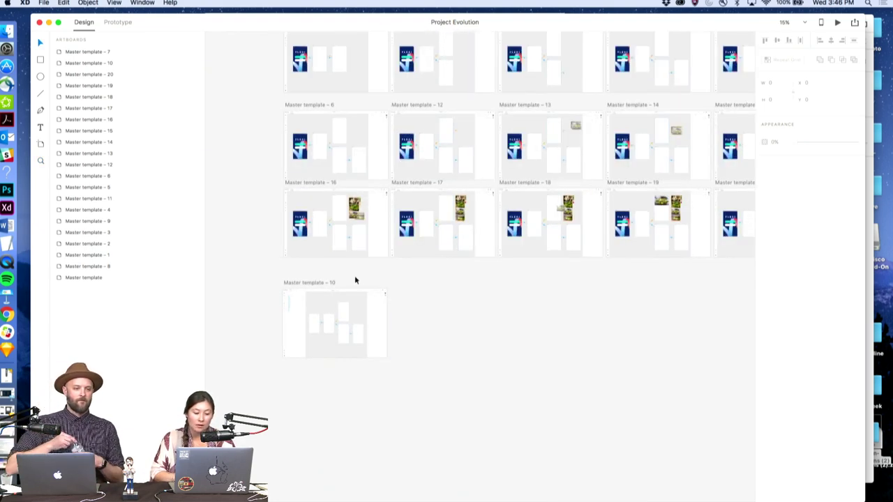
click(317, 283)
key(z)
Examine the nested layer tree and connected screens drawn on Master template – 10
click(302, 299)
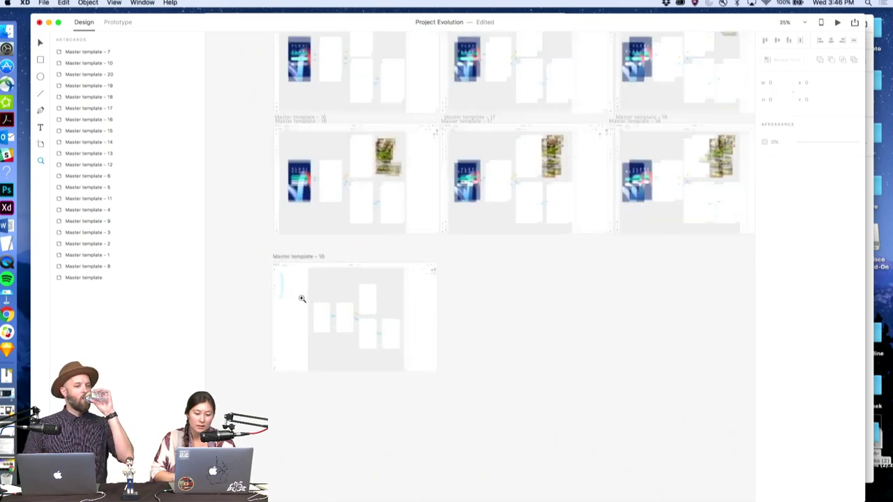
click(302, 298)
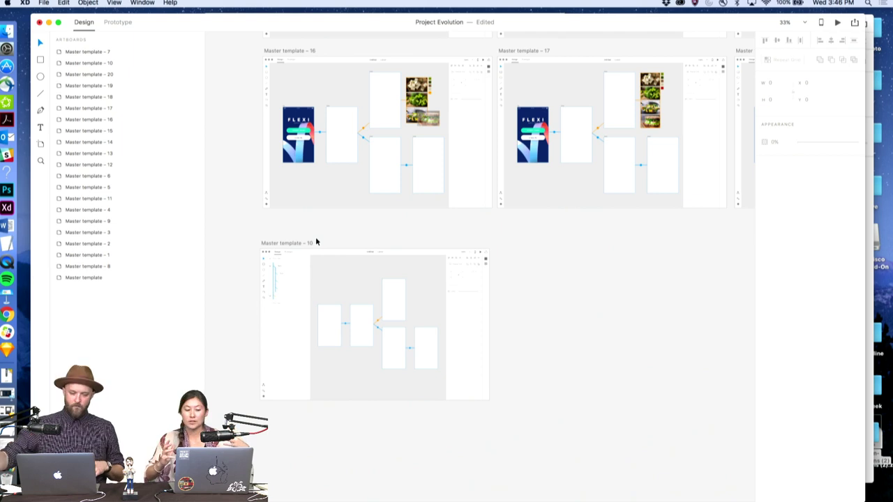
click(262, 300)
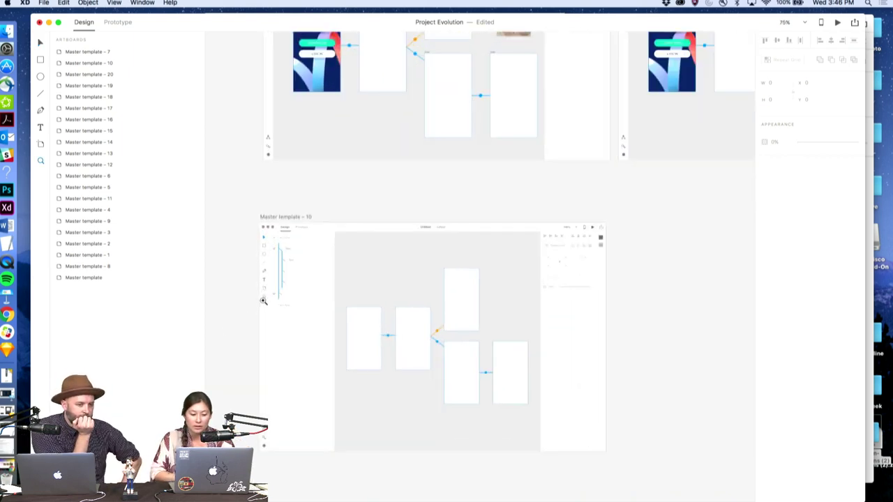
click(261, 299)
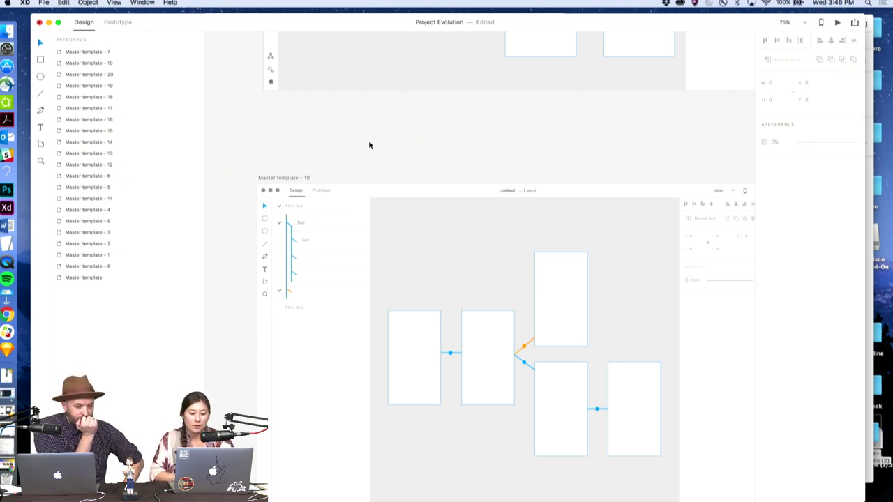
Move the Master template – 10 artboard down, leaving space for another artboard row below Master template – 16
key(z)
alt+click(419, 159)
alt+click(419, 158)
scroll(418, 161, up, 5)
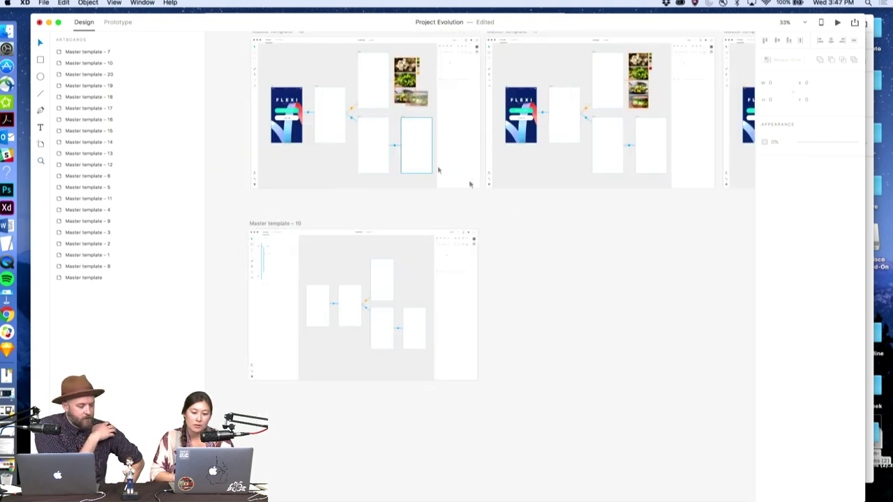
scroll(538, 215, right, 5)
scroll(538, 216, right, 5)
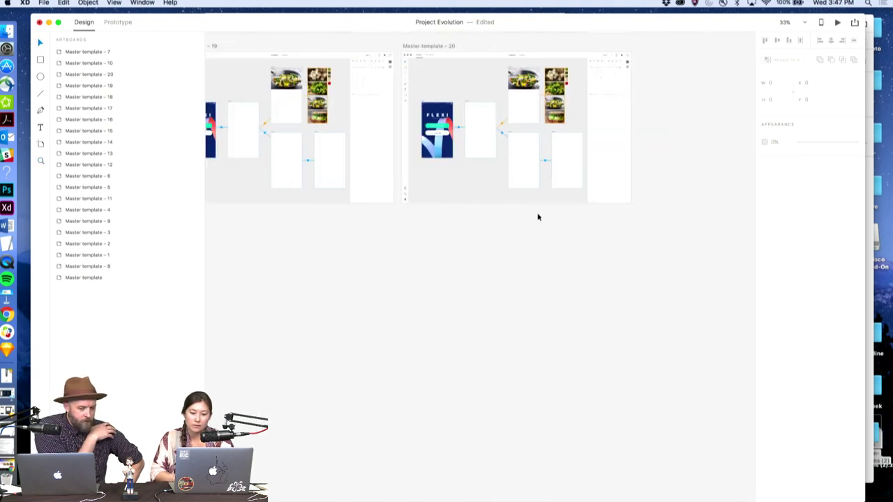
click(417, 50)
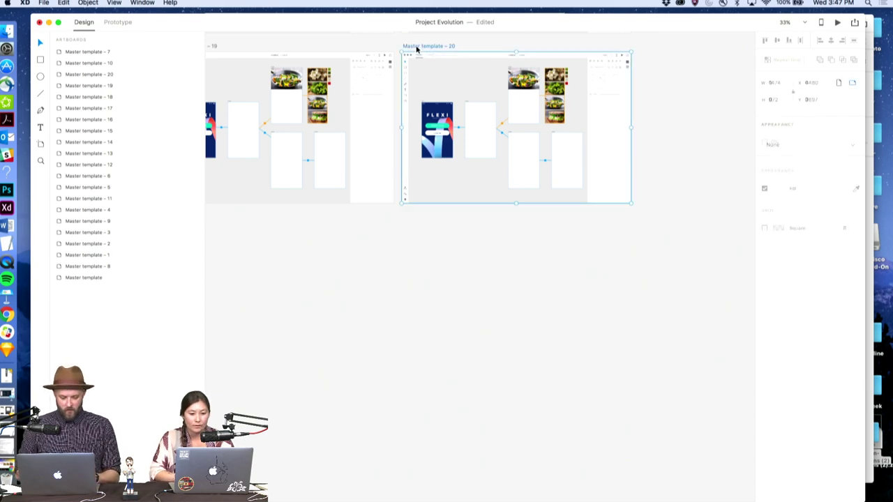
key(z)
alt+click(398, 242)
scroll(398, 242, left, 8)
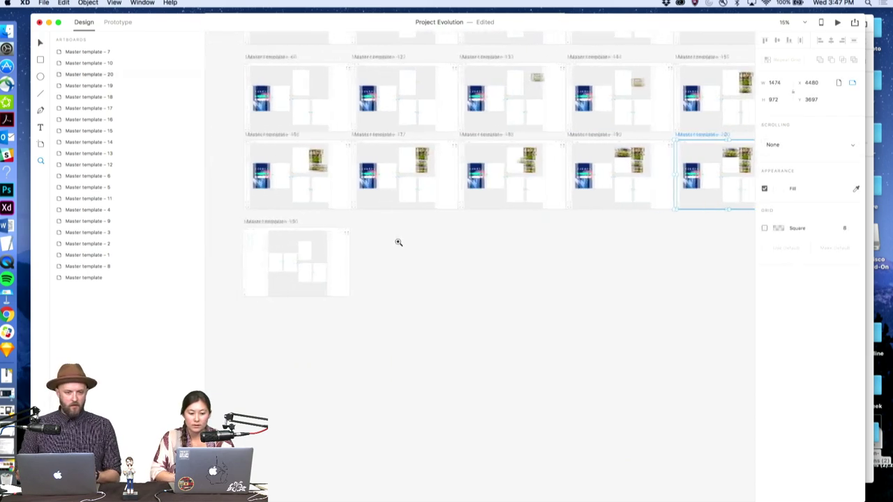
drag(309, 215, 317, 297)
click(348, 254)
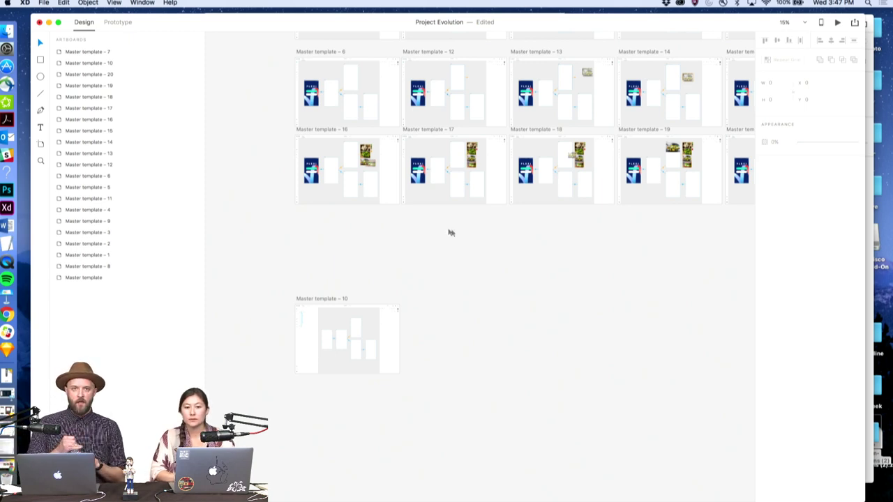
Duplicate the Master template – 20 artboard and place the copy directly below Master template – 16
scroll(450, 232, right, 5)
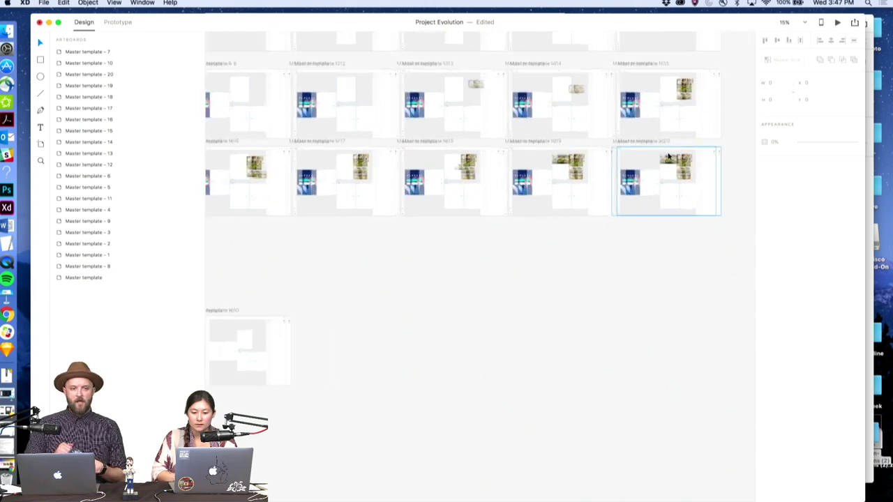
drag(688, 135, 255, 216)
click(365, 237)
Scale down all the connected screens and food photos on Master template – 21 and move them to about X 406, Y 204
key(z)
click(364, 237)
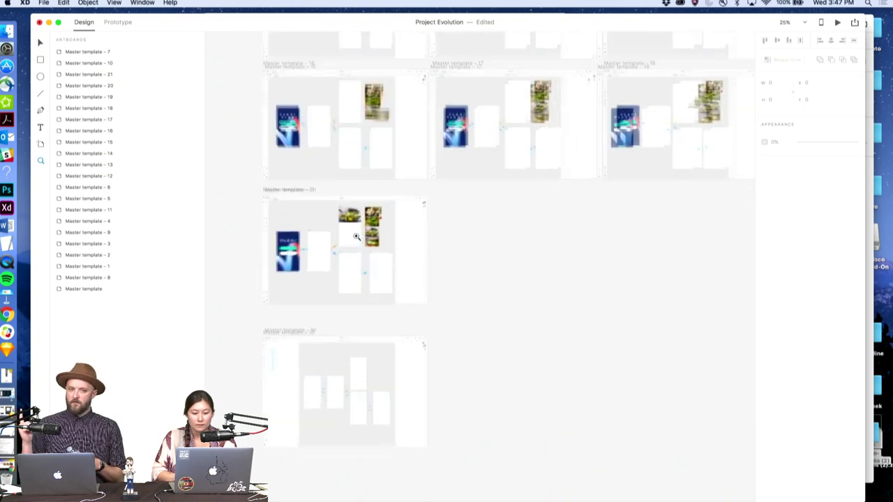
click(357, 237)
click(324, 248)
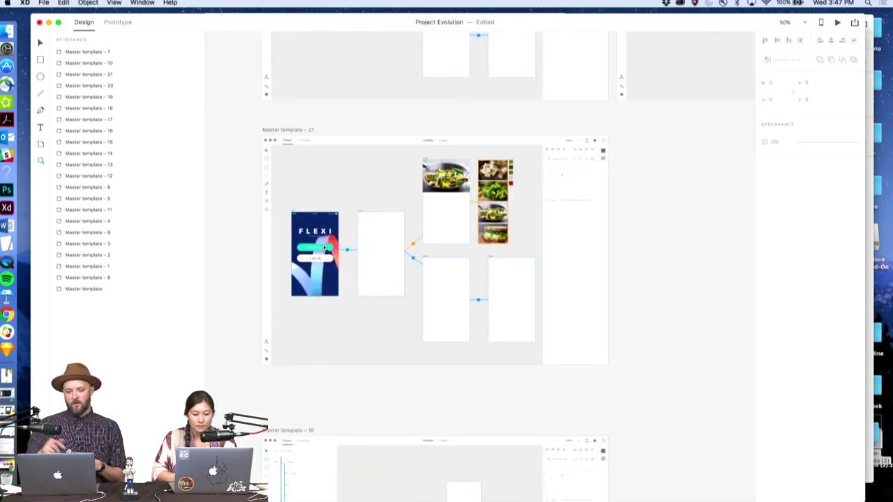
click(271, 347)
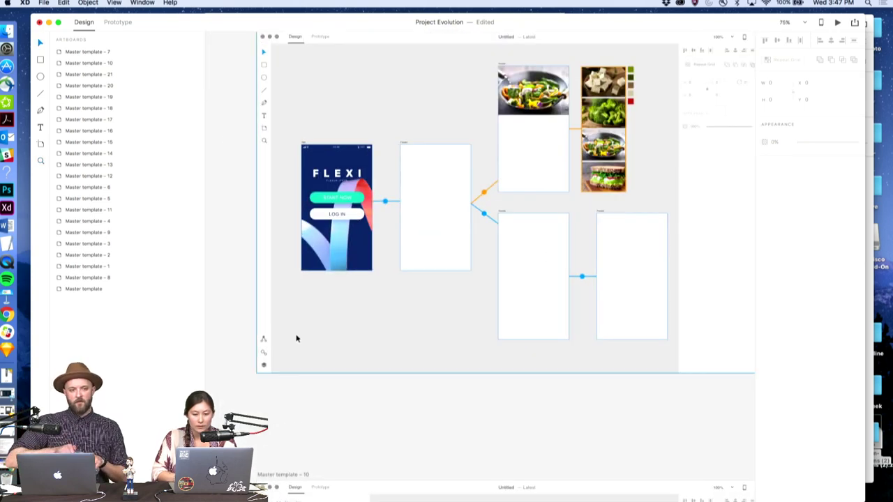
alt+click(343, 318)
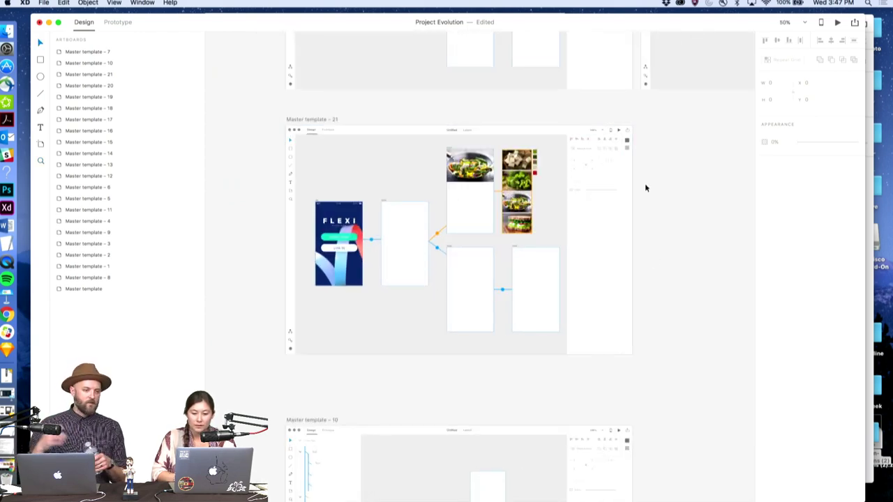
scroll(645, 187, left, 1)
drag(563, 367, 323, 140)
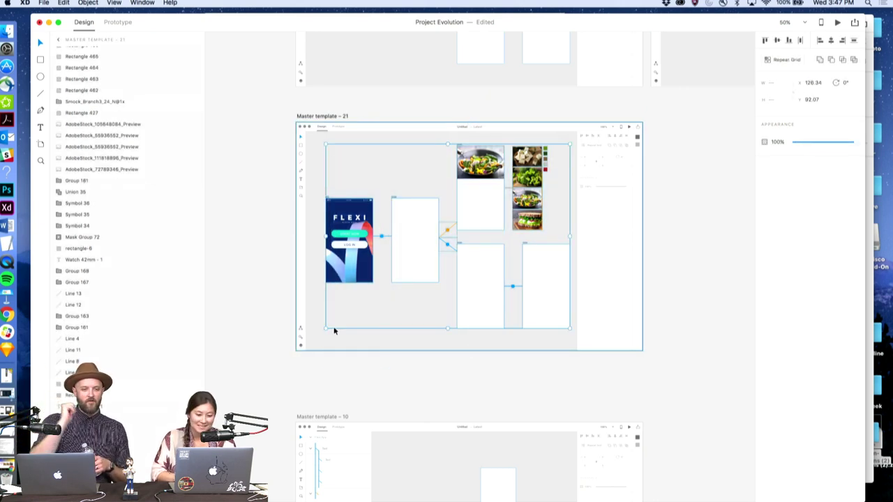
drag(325, 328, 415, 294)
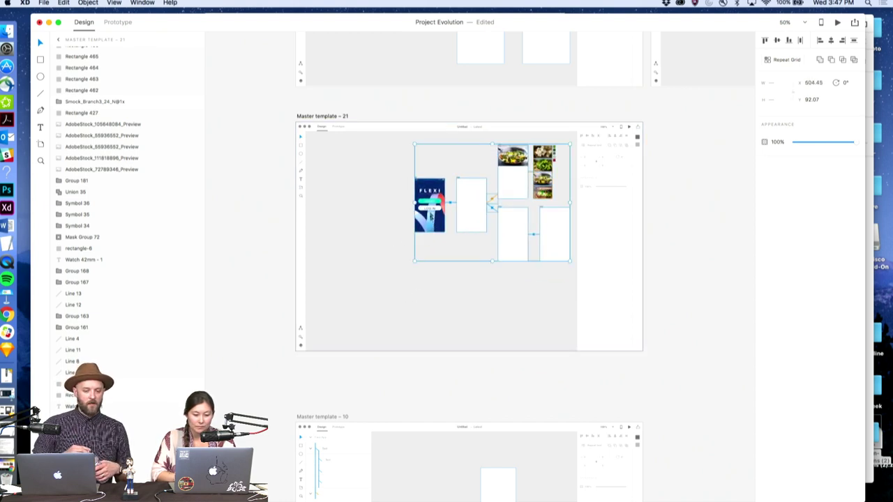
drag(432, 213, 409, 240)
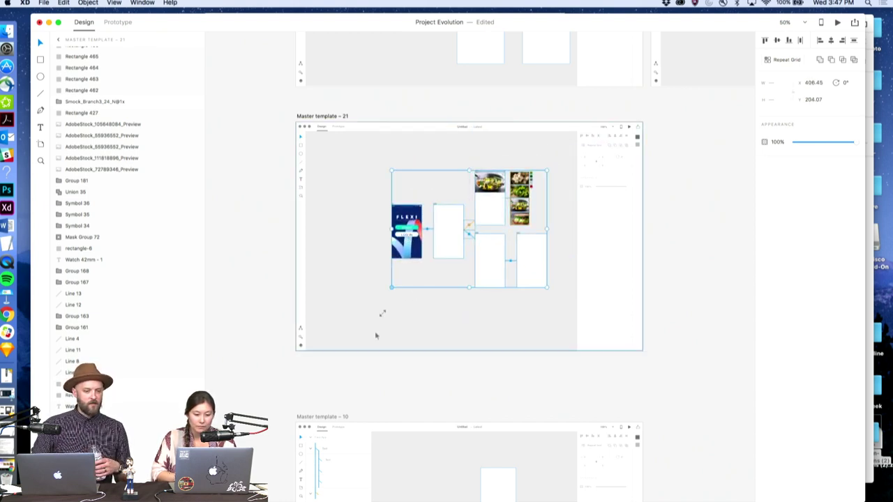
click(359, 370)
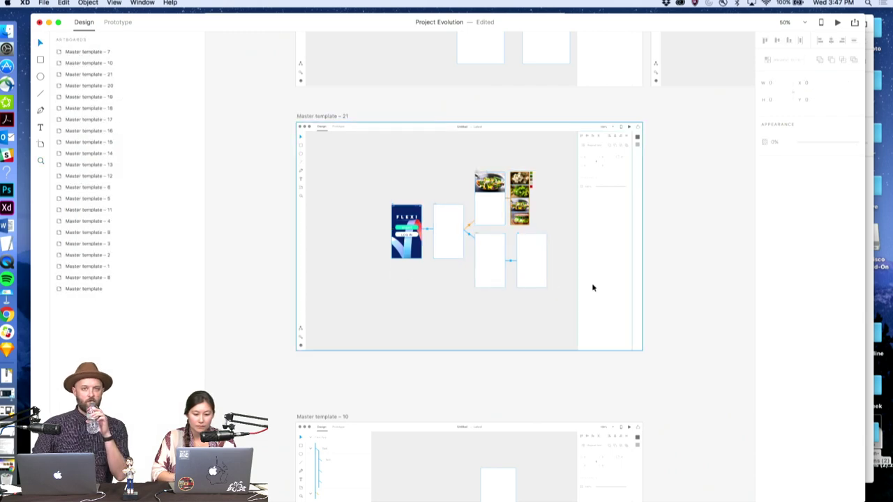
Copy the nested layer tree panel group from Master template – 10 onto Master template – 21 at the same position, X 42, Y 39
scroll(592, 284, down, 4)
click(354, 436)
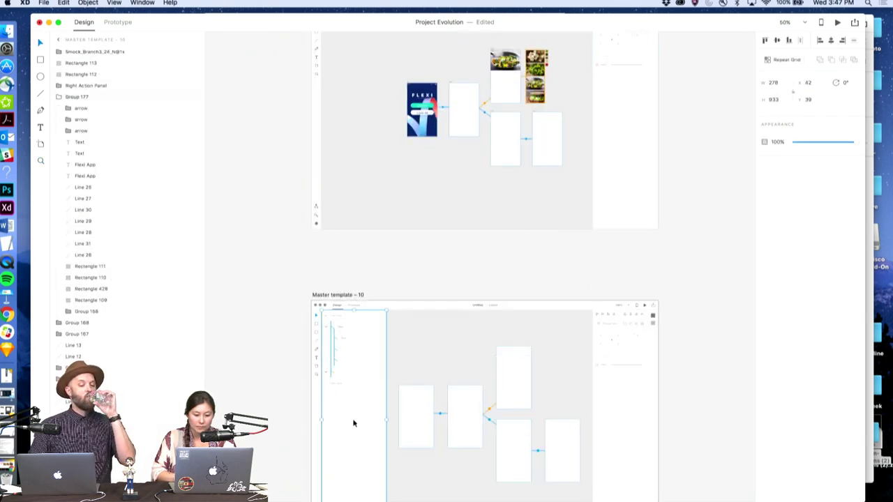
scroll(362, 434, down, 3)
drag(360, 461, 318, 222)
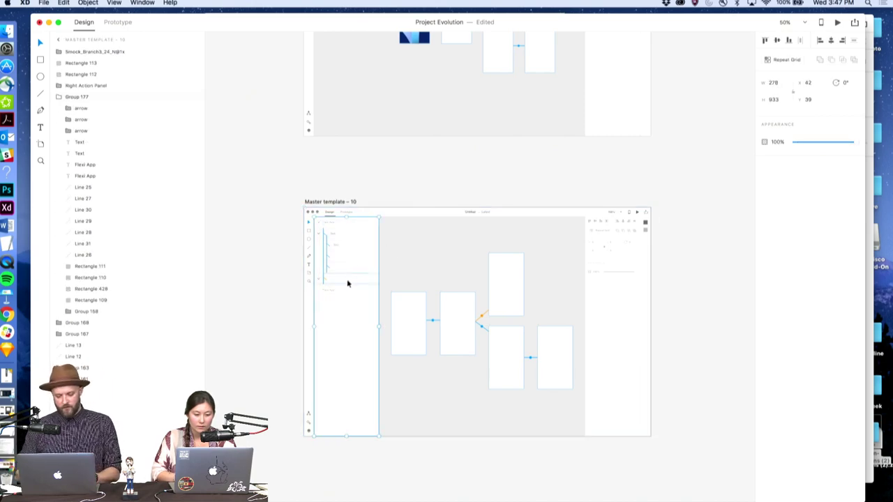
scroll(349, 283, up, 9)
scroll(347, 283, down, 2)
drag(384, 424, 371, 153)
key(super+2)
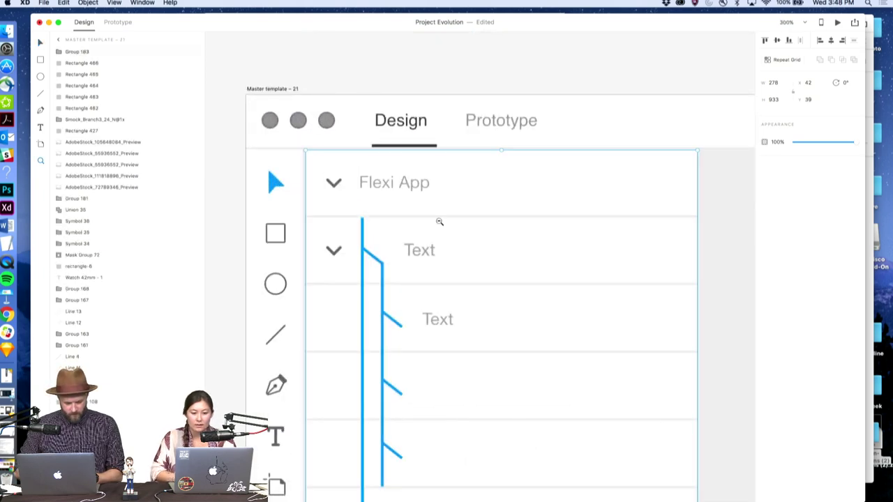
alt+click(439, 221)
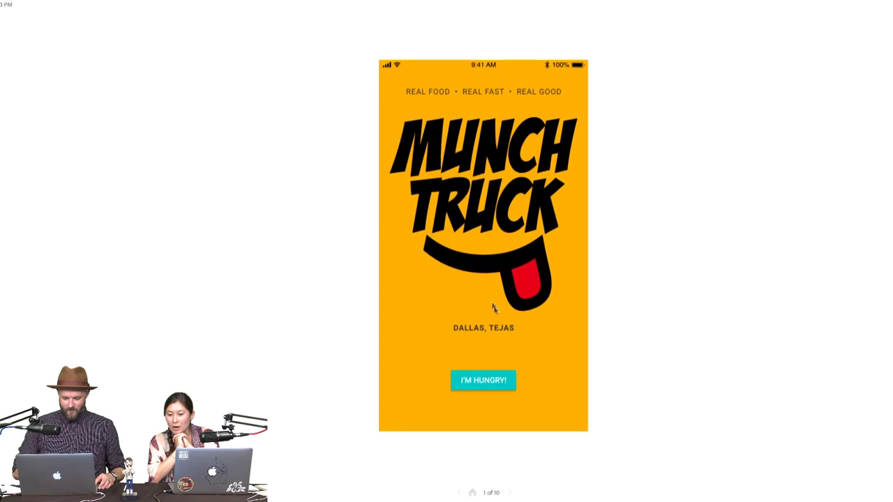
In the Munch Truck prototype preview, enter the home screen, view the "We are here today" map and return
click(476, 381)
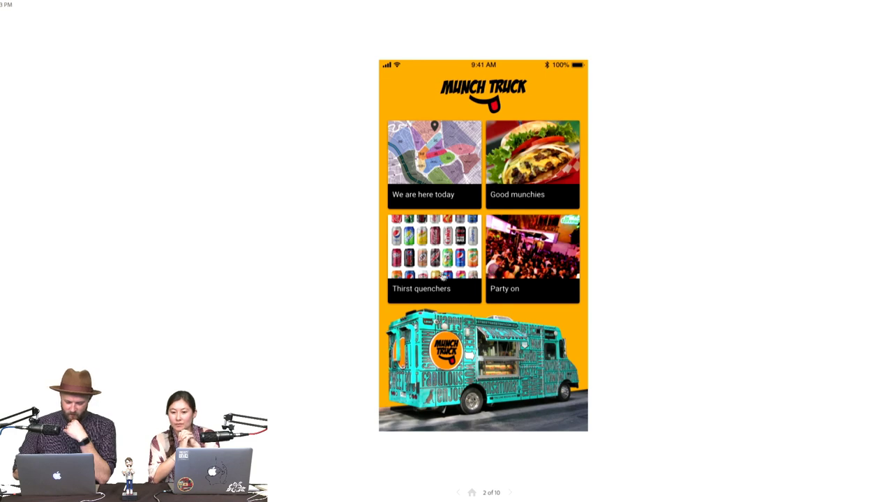
click(442, 161)
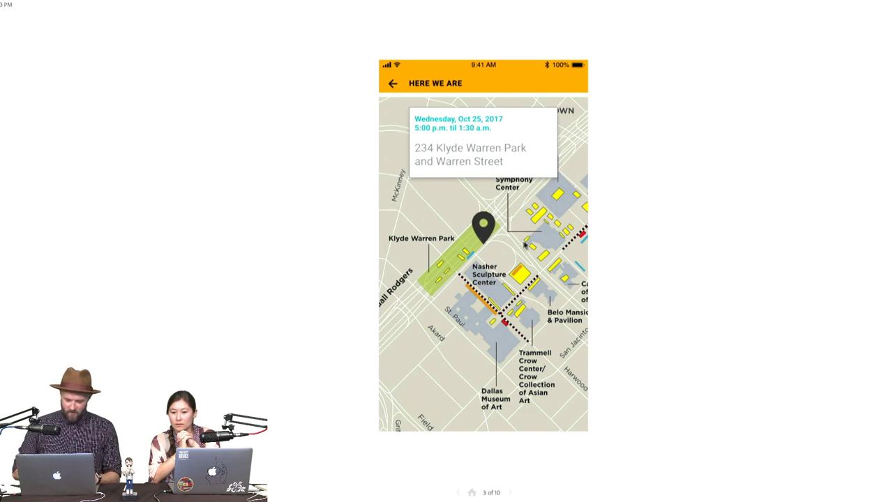
click(394, 83)
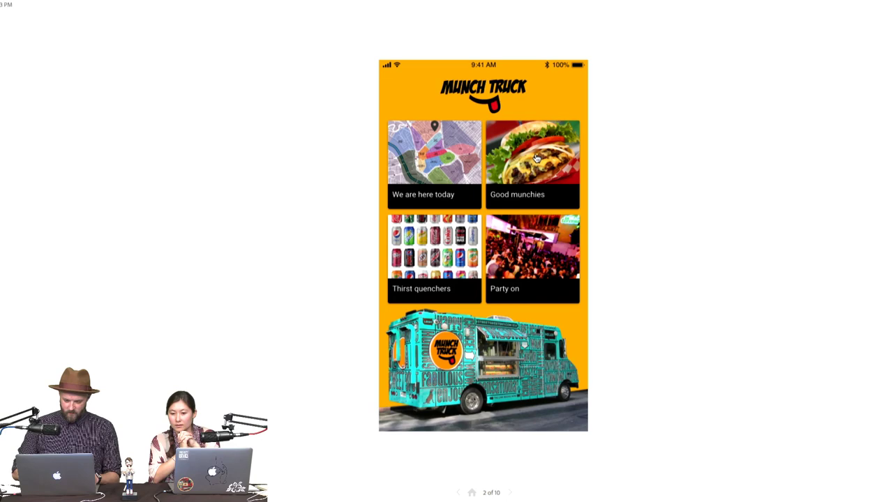
Preview the Good Munchies hamburger list down to the food truck and use its back-to-top link
click(535, 156)
scroll(521, 285, down, 5)
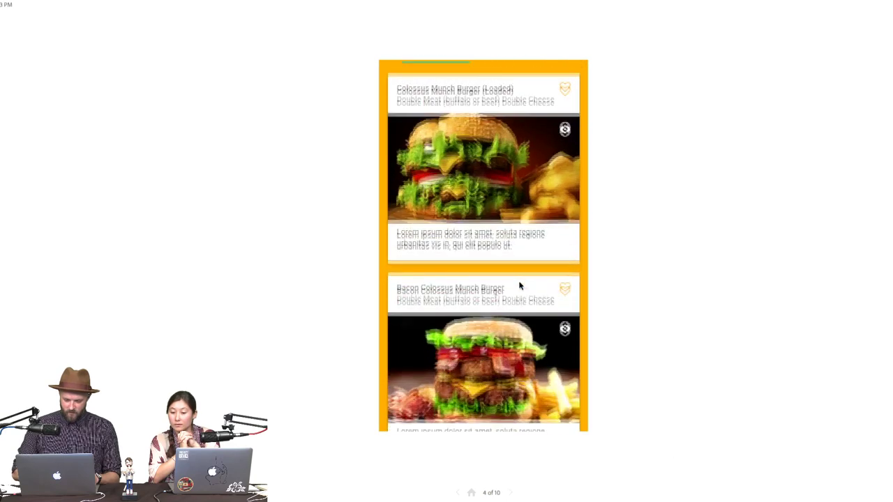
scroll(521, 286, down, 3)
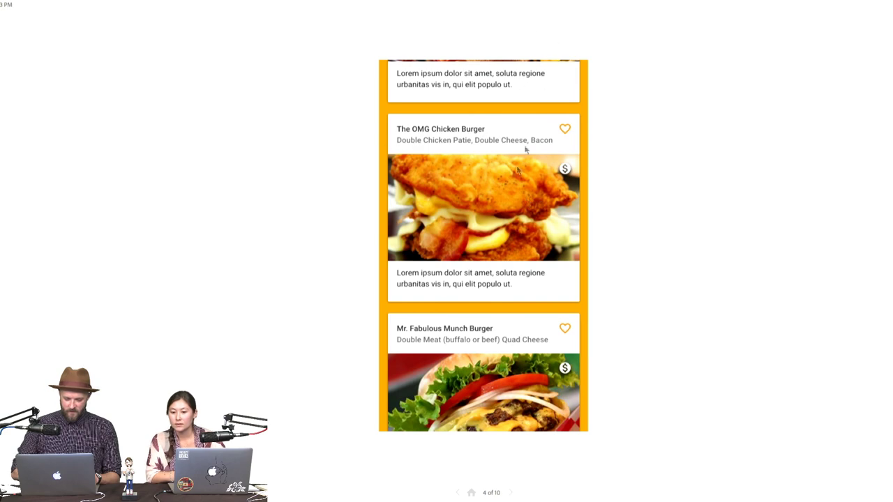
scroll(499, 174, down, 5)
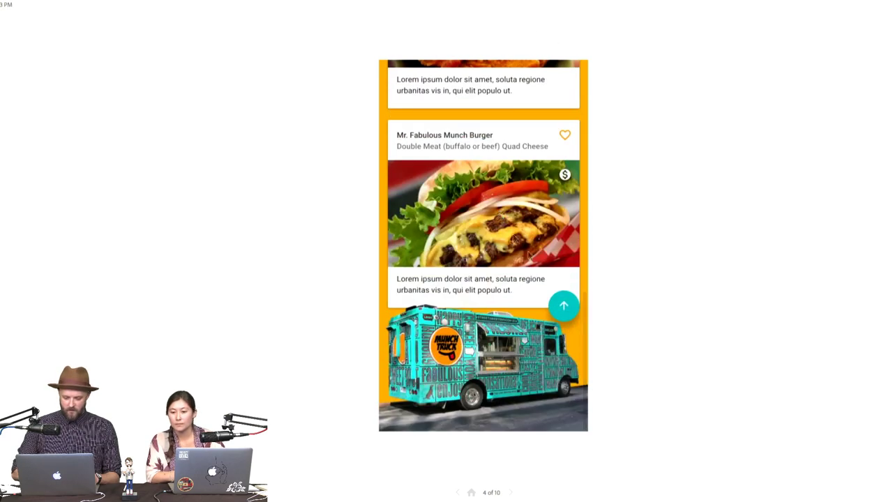
click(567, 313)
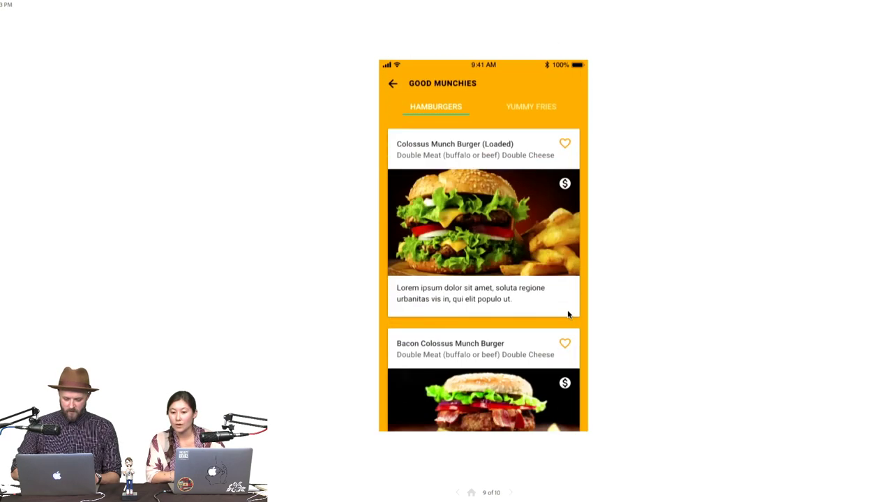
Preview the full Yummy Fries list, use its back-to-top link and return to the Munch Truck home screen
click(520, 109)
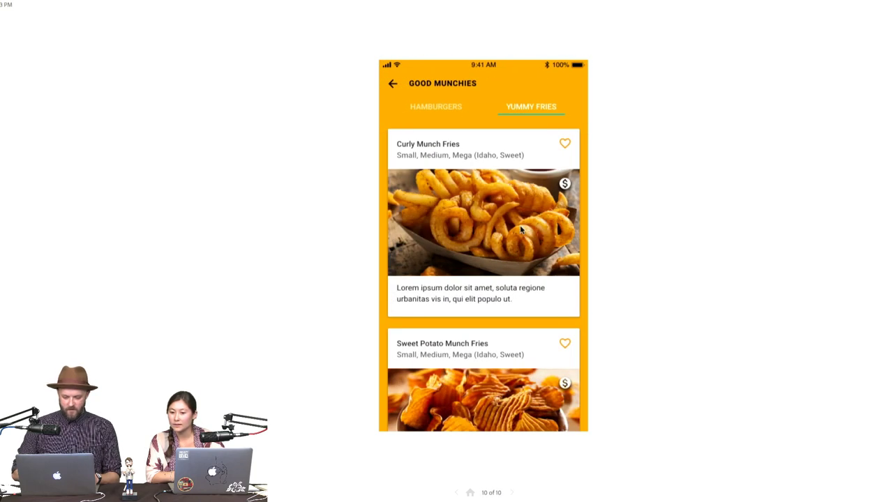
scroll(520, 230, down, 10)
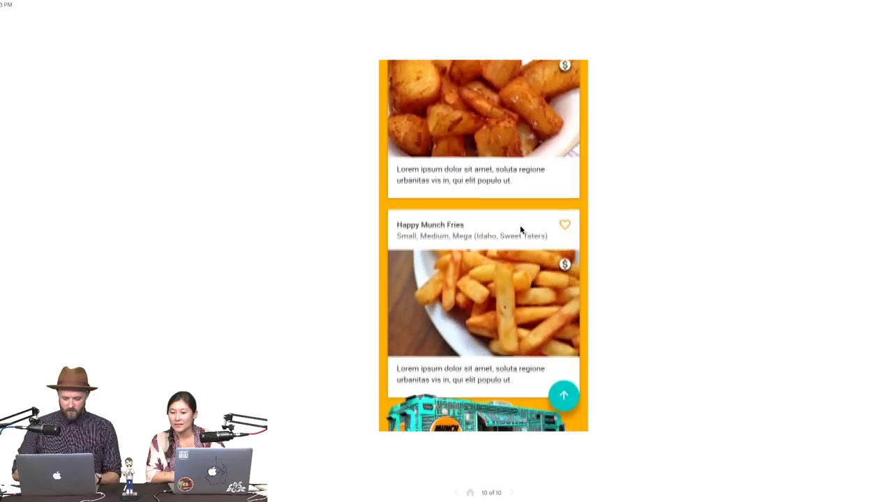
scroll(519, 224, down, 5)
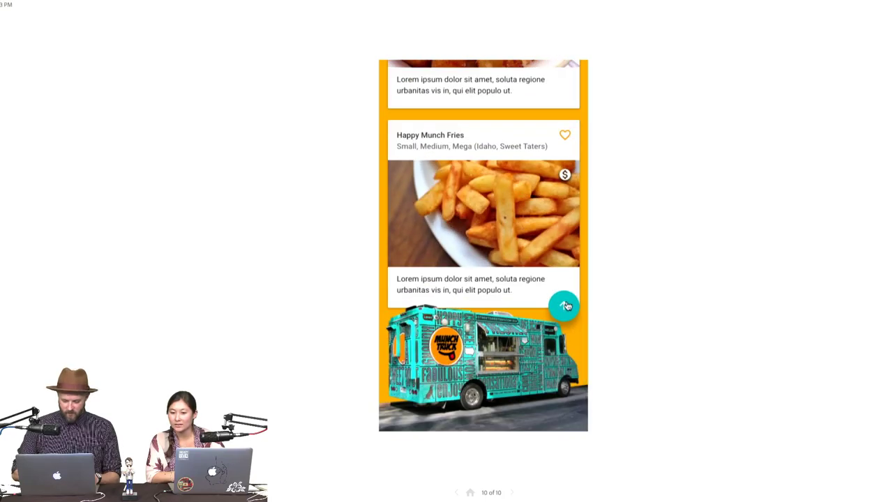
click(565, 305)
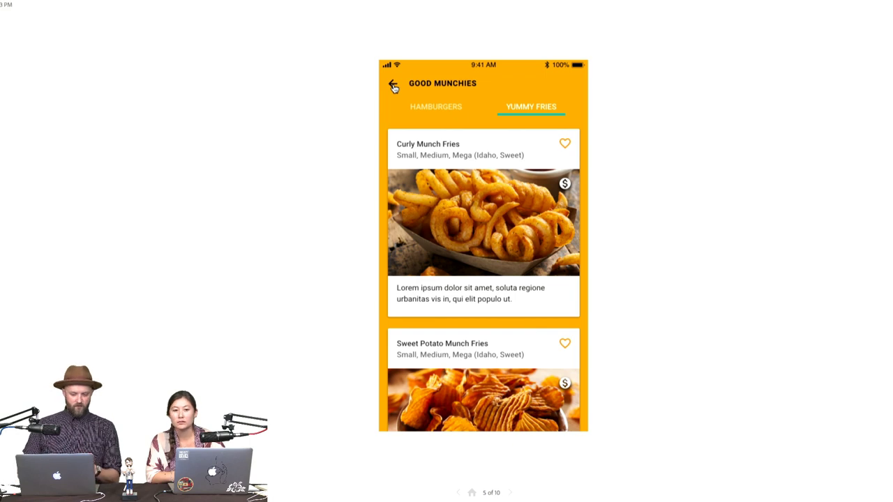
click(394, 86)
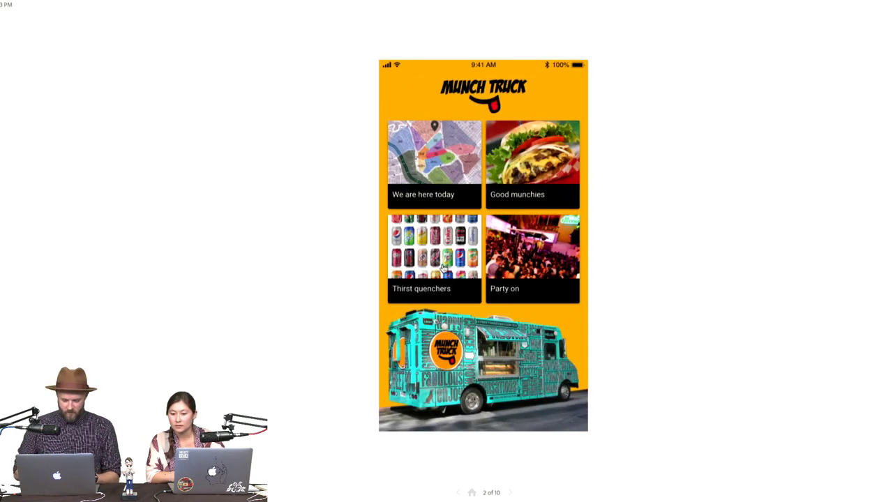
Preview the Thirst Quenchers screen, switching between the Soft Drinks and Bottled Water lists
click(442, 269)
scroll(450, 221, down, 3)
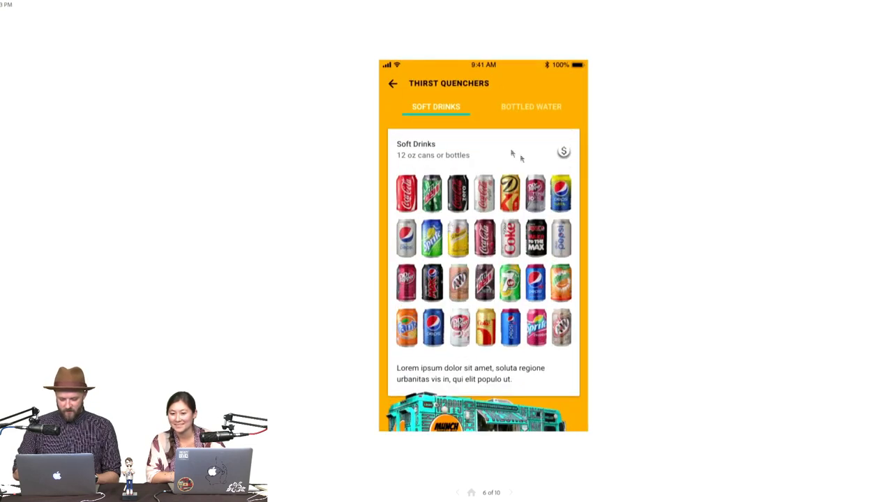
click(523, 111)
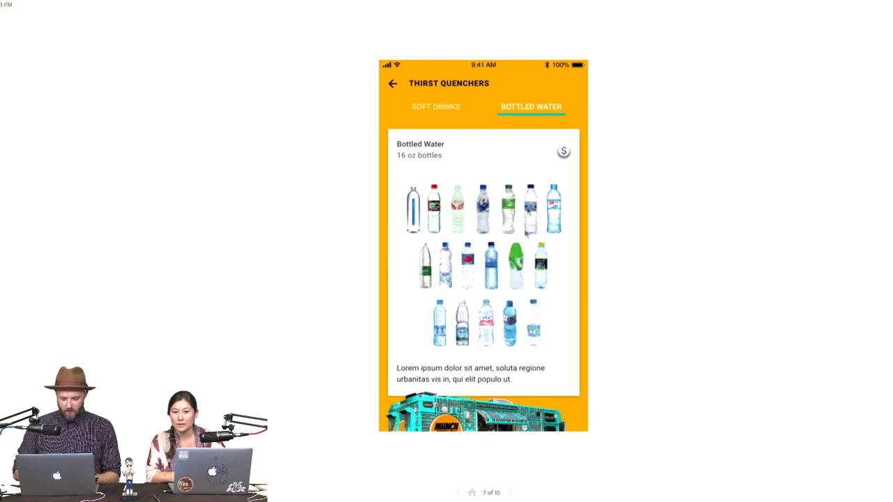
click(435, 109)
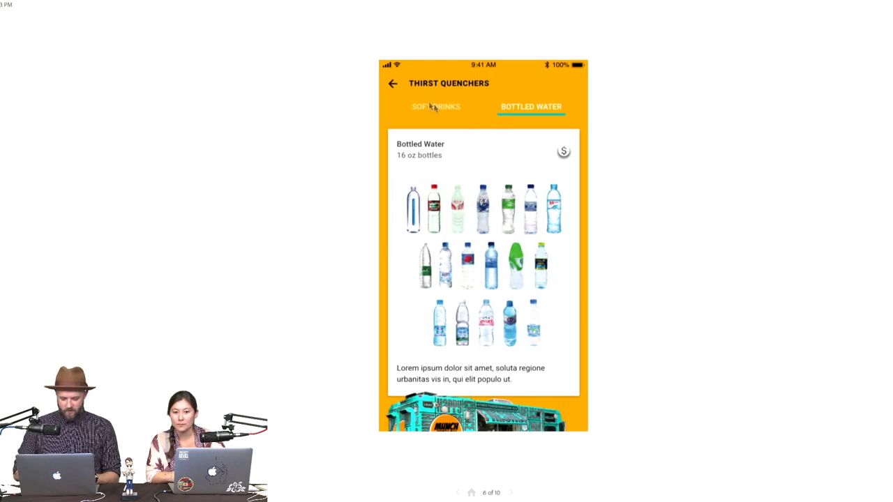
scroll(418, 209, down, 3)
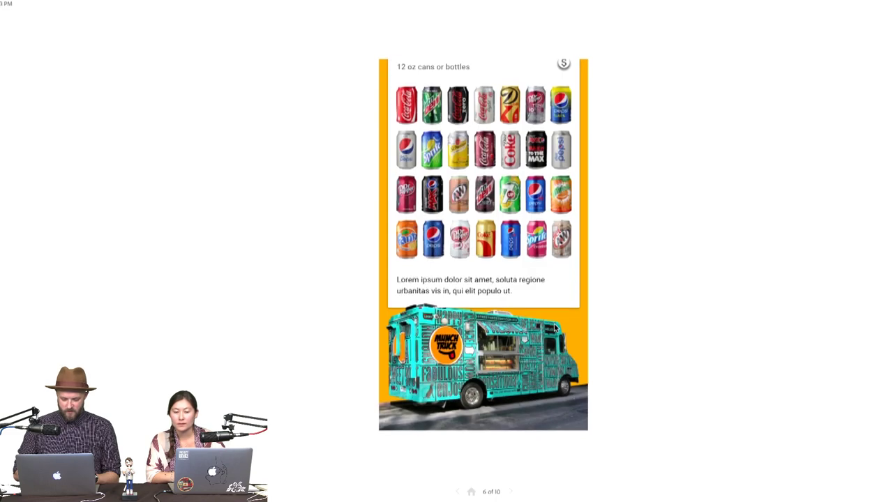
scroll(447, 182, up, 3)
click(517, 105)
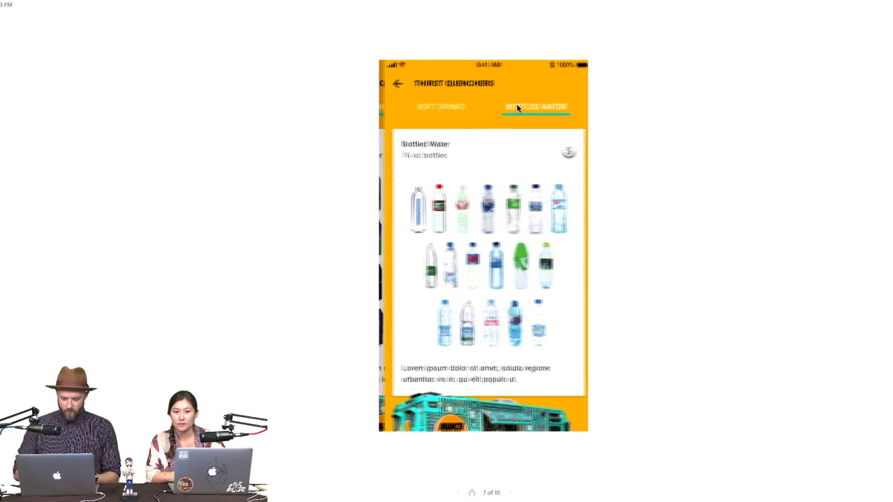
Return to the Munch Truck home screen and preview the Party On screen's event-scheduling calendar
click(391, 83)
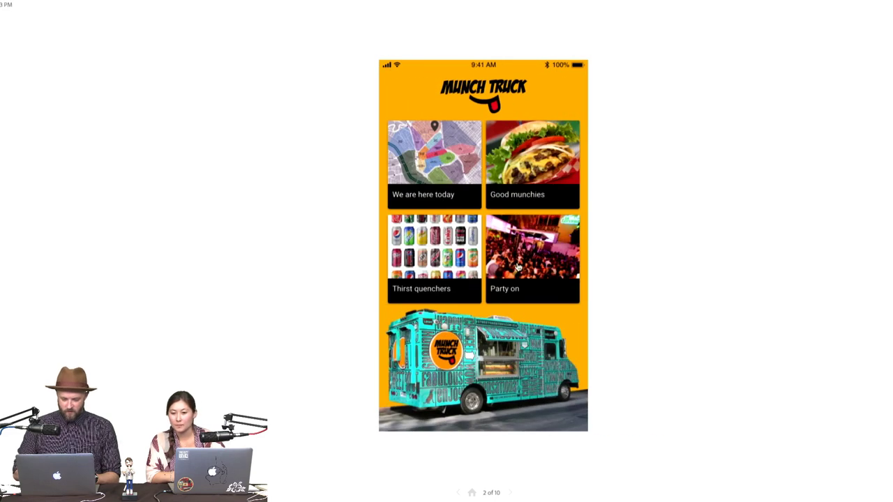
click(517, 266)
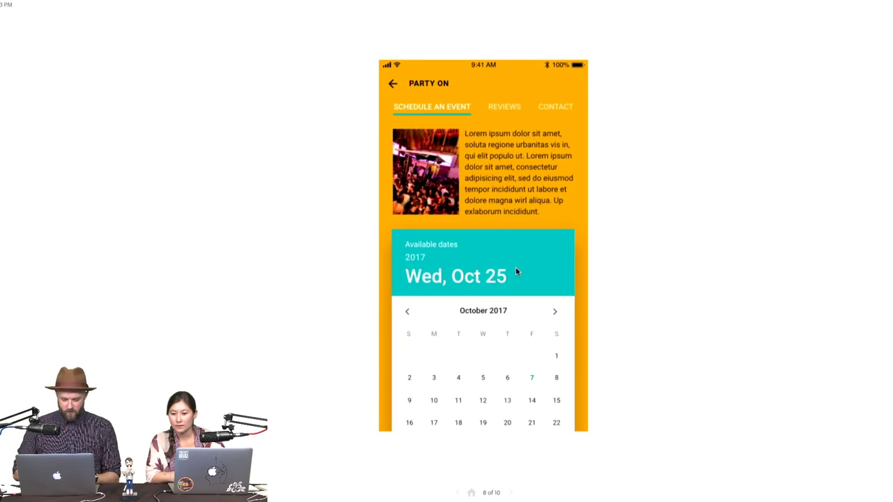
scroll(515, 268, down, 5)
scroll(516, 328, up, 3)
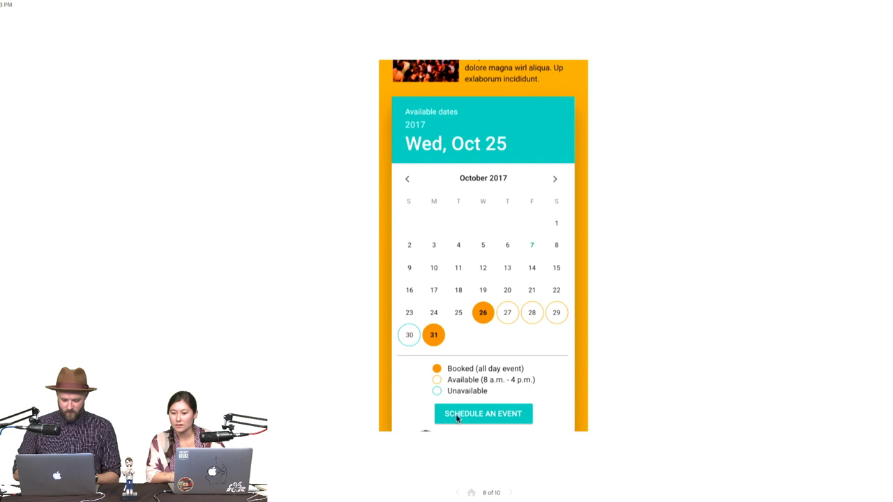
scroll(457, 417, up, 3)
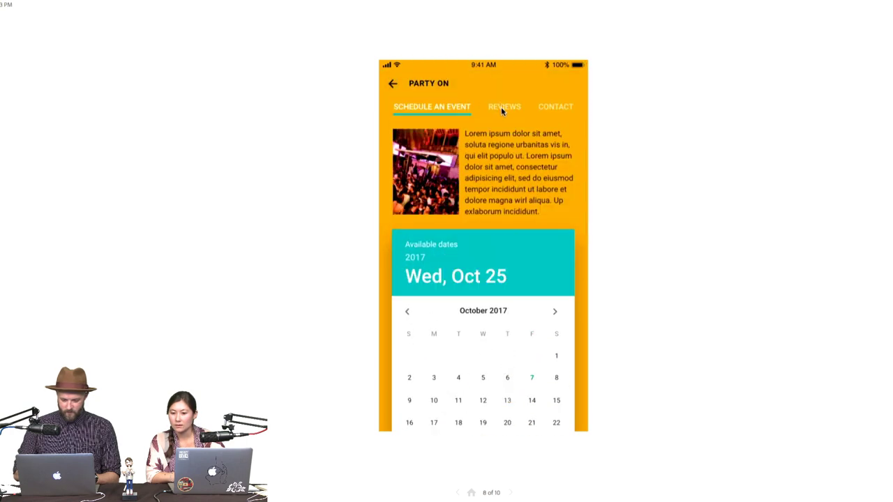
click(498, 79)
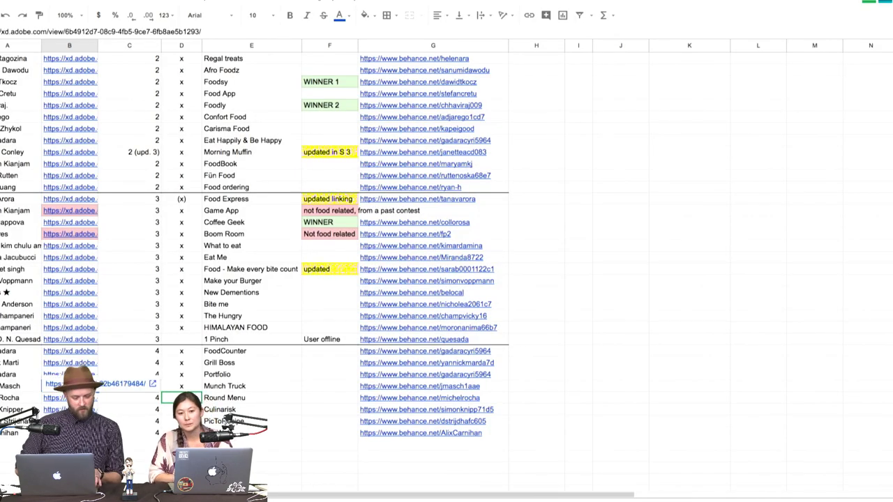
Open the Round Menu prototype from its link in the submissions spreadsheet and enter it from the start screen
click(70, 398)
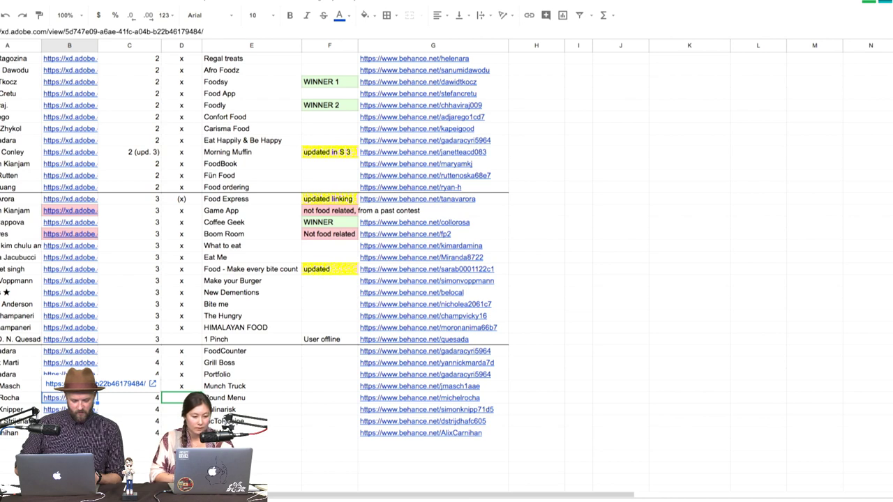
click(98, 384)
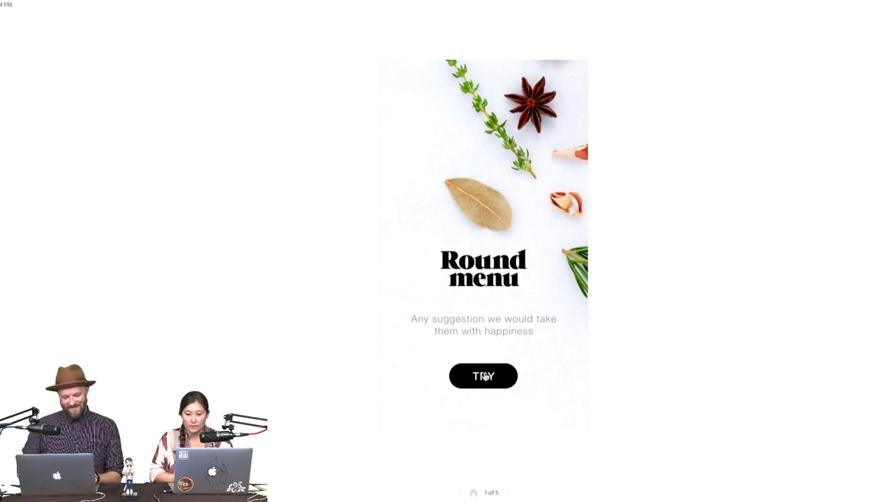
click(485, 376)
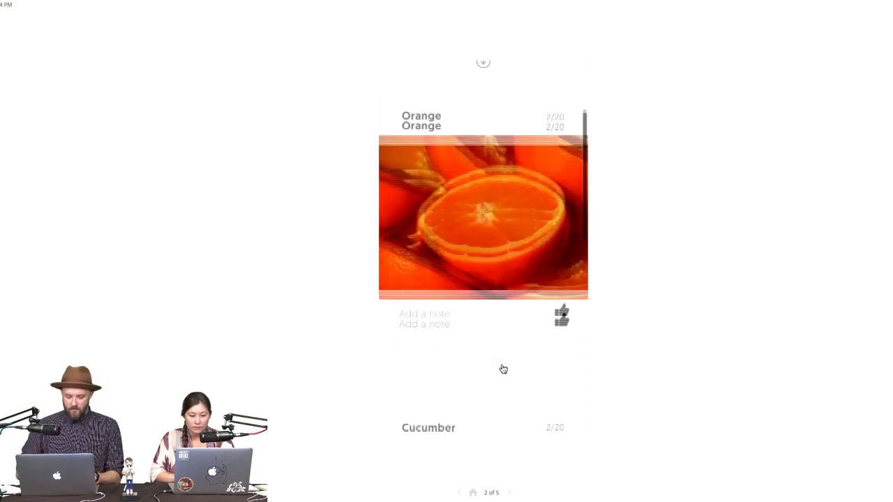
Preview Round Menu's fruit and vegetable list down to Lemon and return to the Orange entry
scroll(504, 369, down, 10)
scroll(503, 369, down, 5)
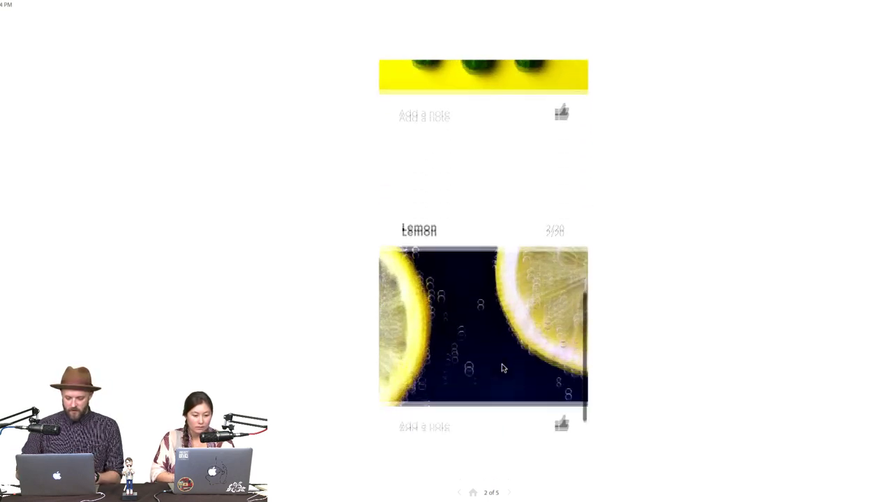
scroll(504, 369, up, 5)
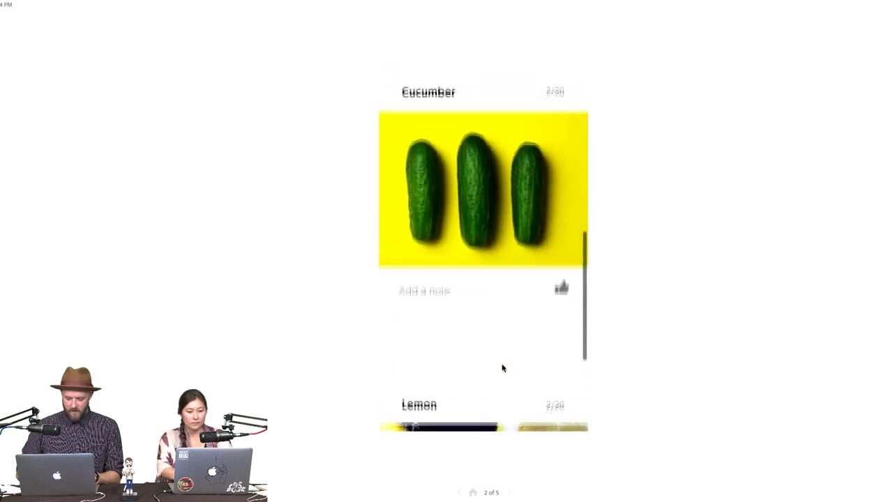
scroll(489, 292, up, 5)
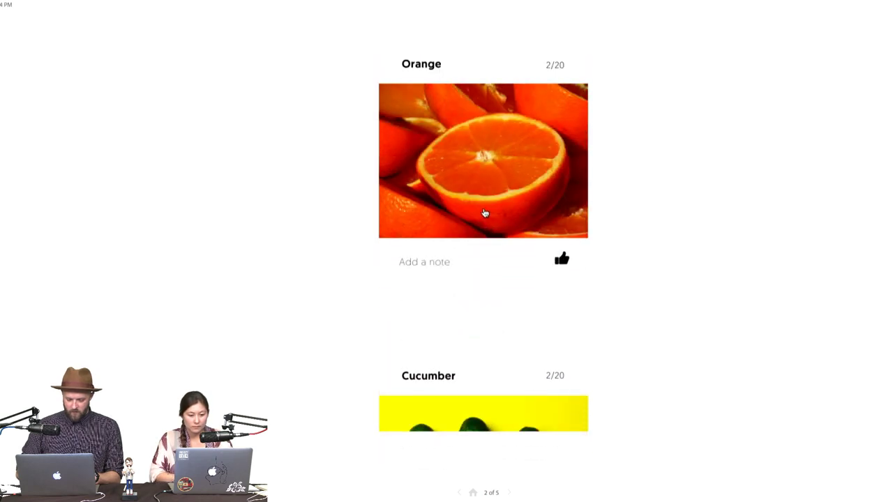
Open Orange's Best Recipes and preview the Morning boost recipe from its photo down to the numbered steps
click(484, 211)
scroll(439, 284, down, 5)
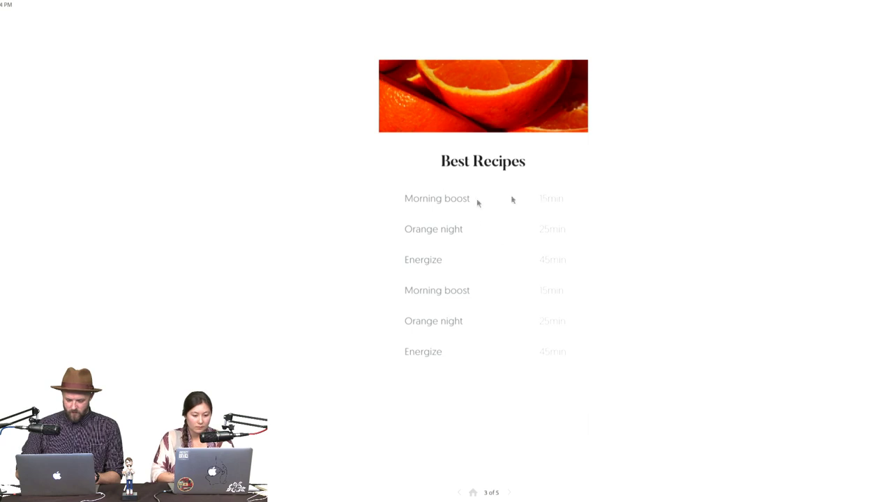
click(430, 201)
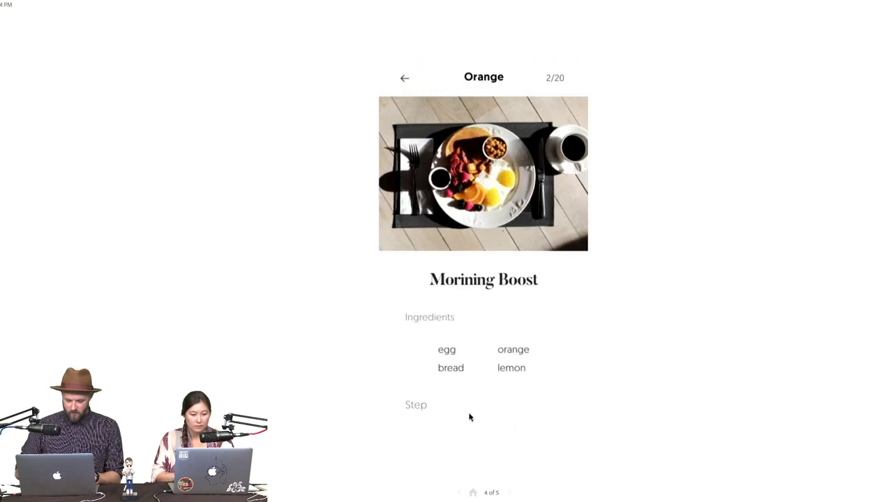
scroll(484, 235, down, 5)
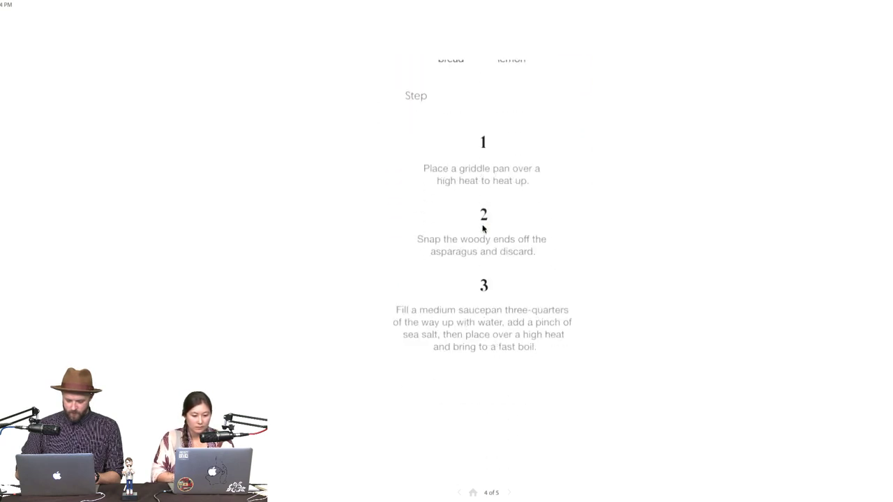
scroll(483, 175, up, 5)
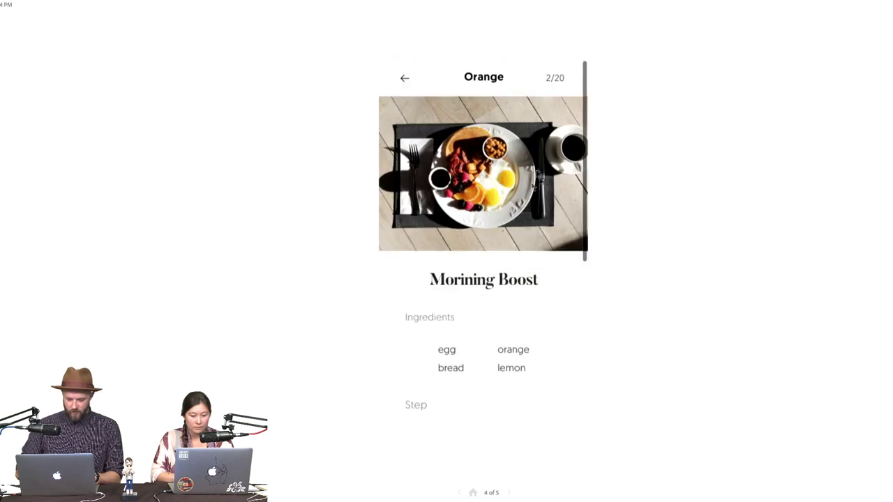
scroll(503, 235, down, 5)
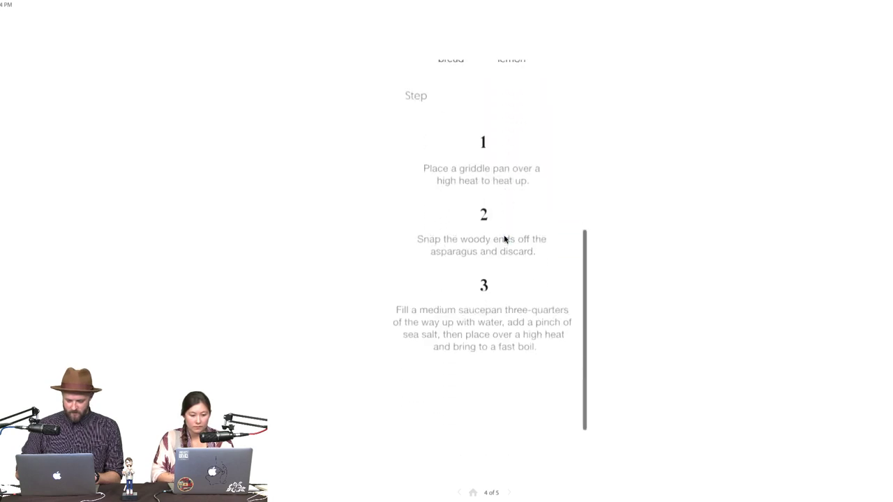
scroll(480, 254, up, 5)
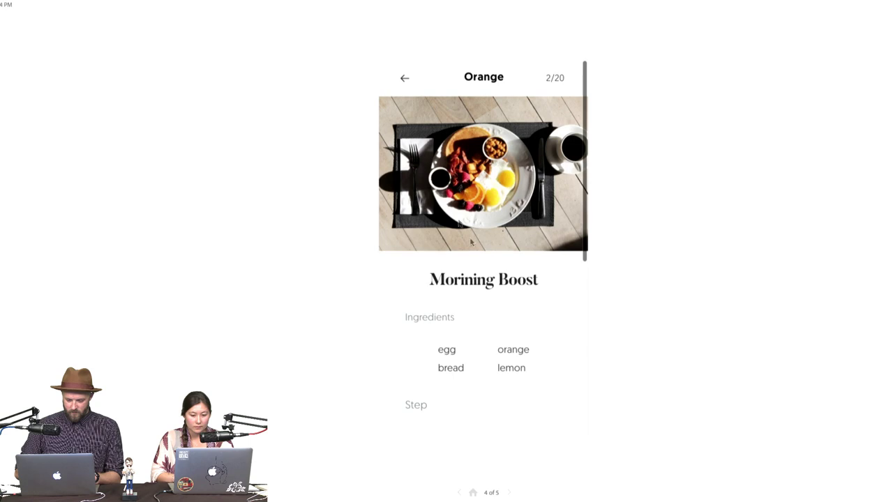
Return to the fruit and vegetable list and preview the Favorites screen down to Blueberry
click(403, 81)
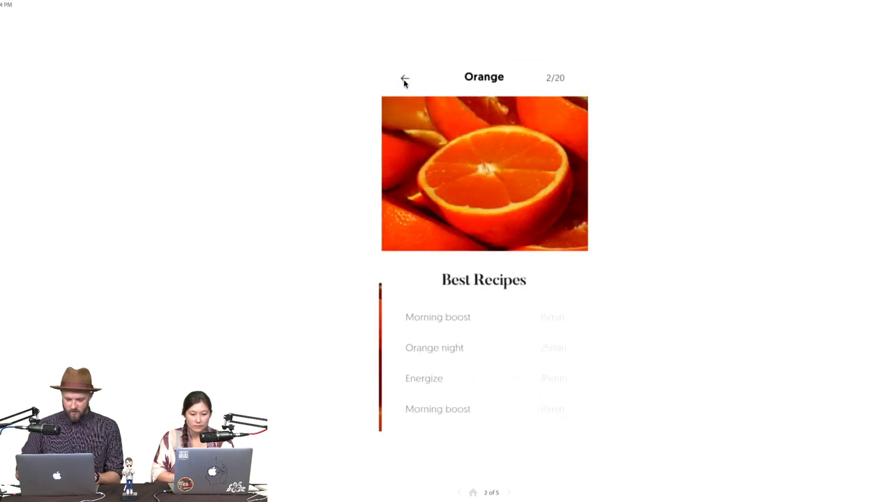
click(404, 82)
scroll(517, 277, down, 3)
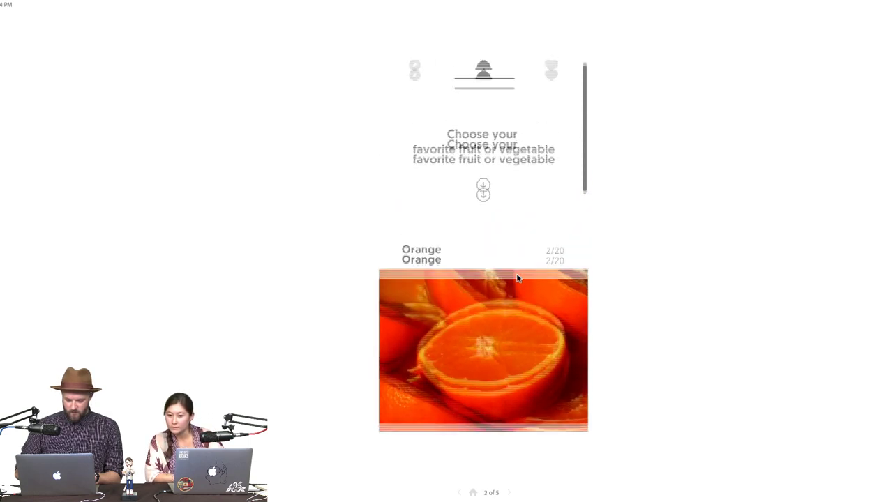
click(551, 78)
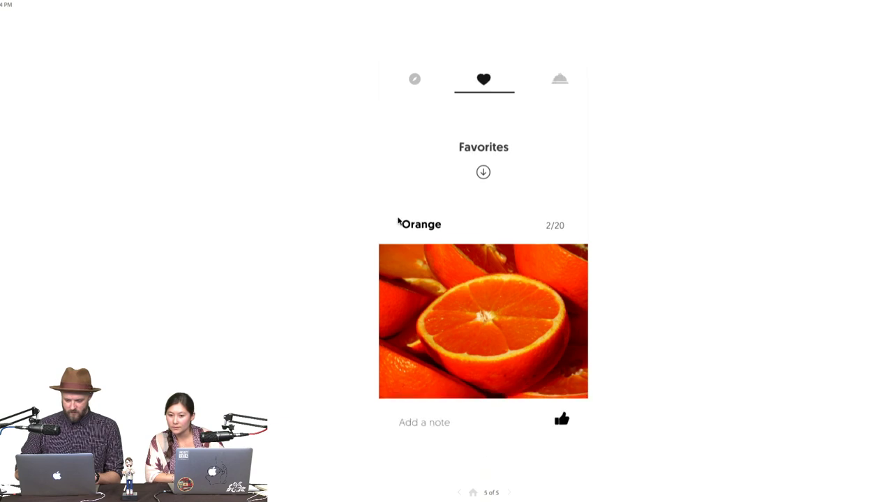
scroll(494, 174, down, 2)
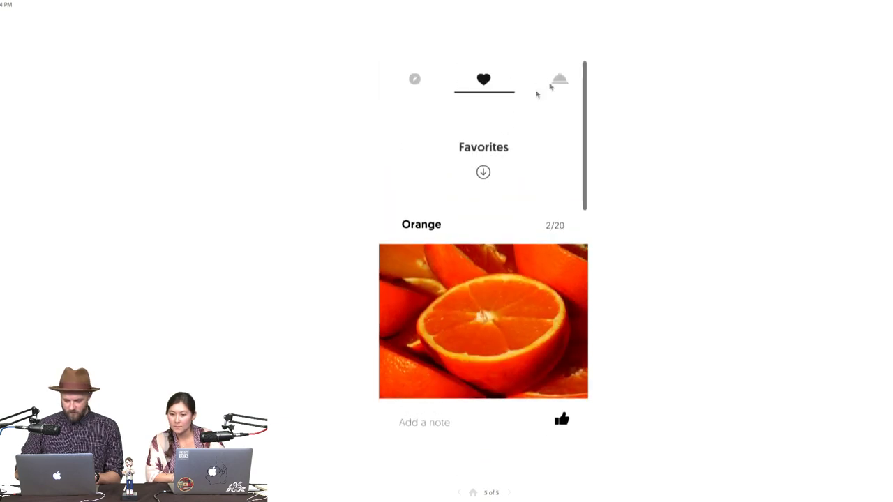
scroll(484, 200, down, 5)
scroll(484, 202, down, 5)
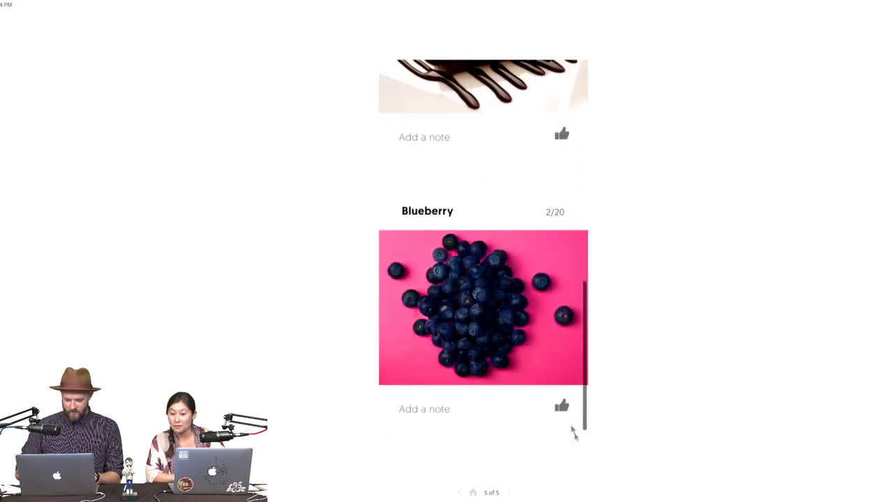
scroll(545, 363, up, 10)
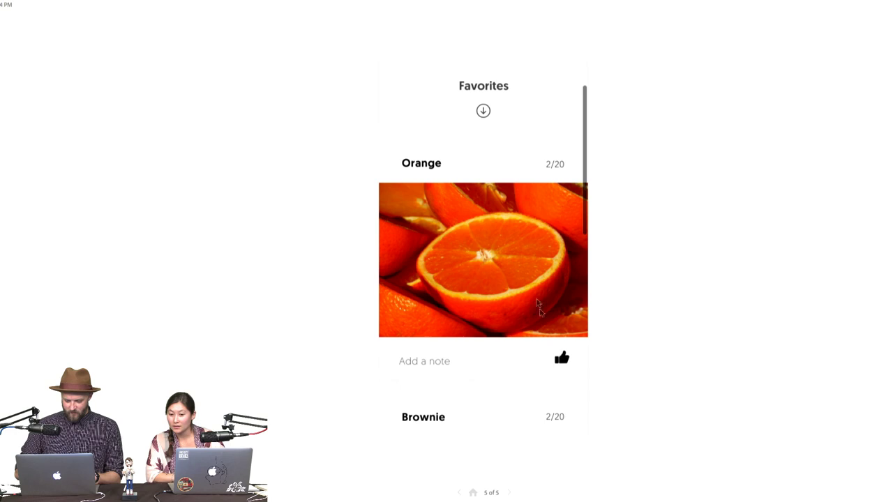
scroll(538, 306, down, 5)
scroll(535, 295, up, 10)
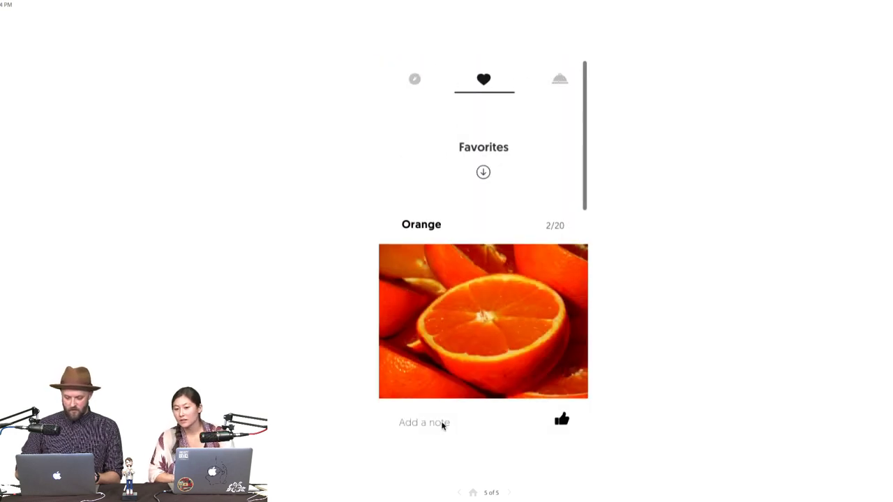
Restart the Round Menu prototype from its start screen and preview the fruit and vegetable list again
click(473, 492)
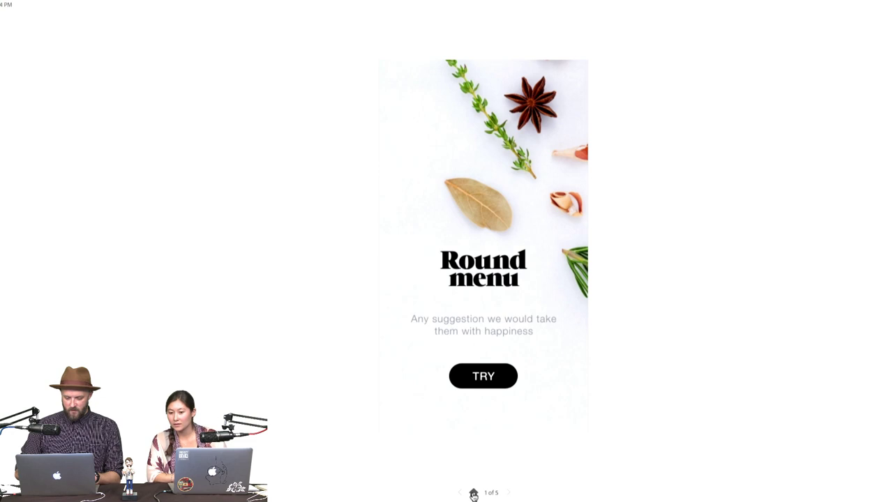
click(491, 377)
scroll(491, 379, down, 5)
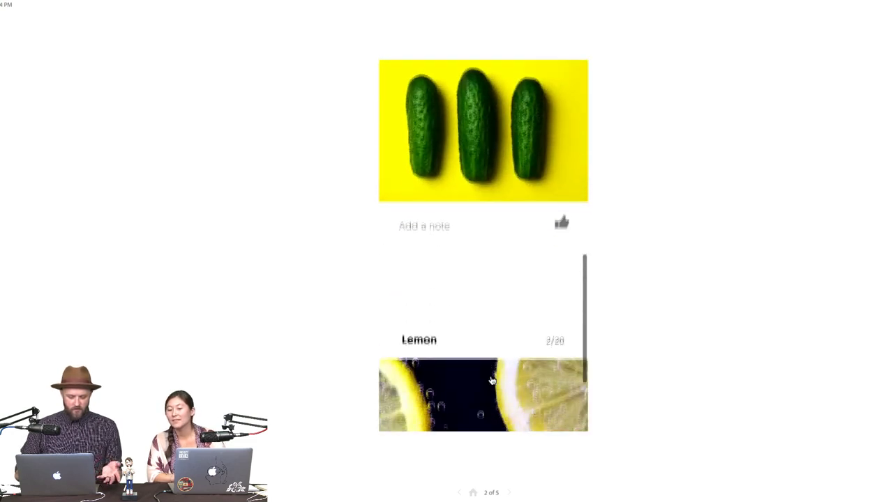
scroll(491, 379, down, 4)
scroll(461, 149, up, 5)
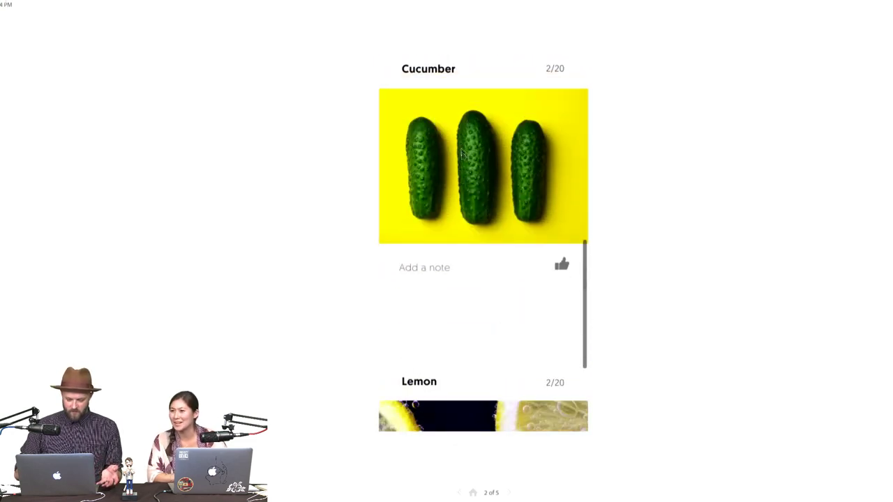
scroll(500, 144, up, 4)
Revisit Orange's Morning boost recipe, preview its ingredients and steps, and go back through the Best Recipes screen
click(500, 145)
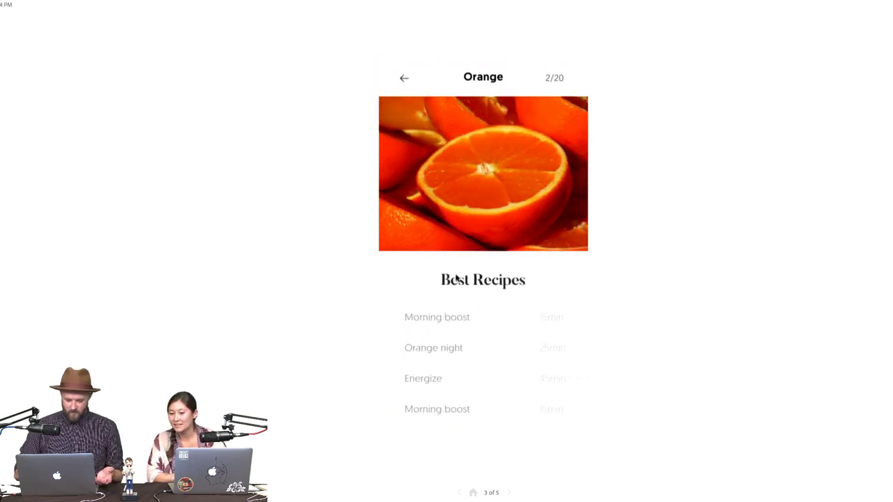
click(452, 320)
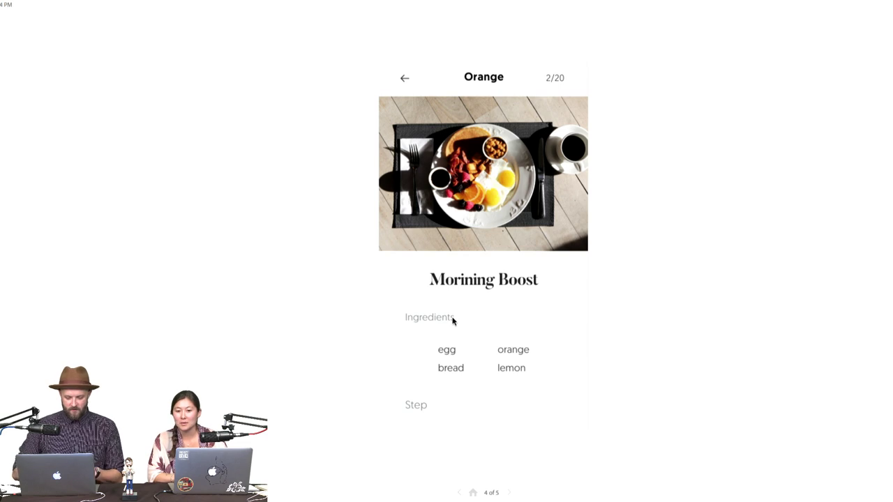
scroll(452, 320, down, 3)
scroll(470, 300, up, 3)
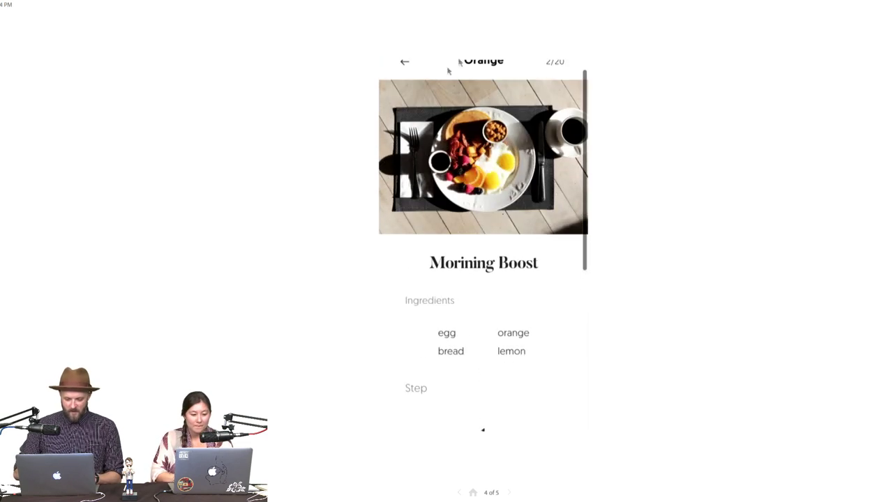
scroll(483, 237, down, 5)
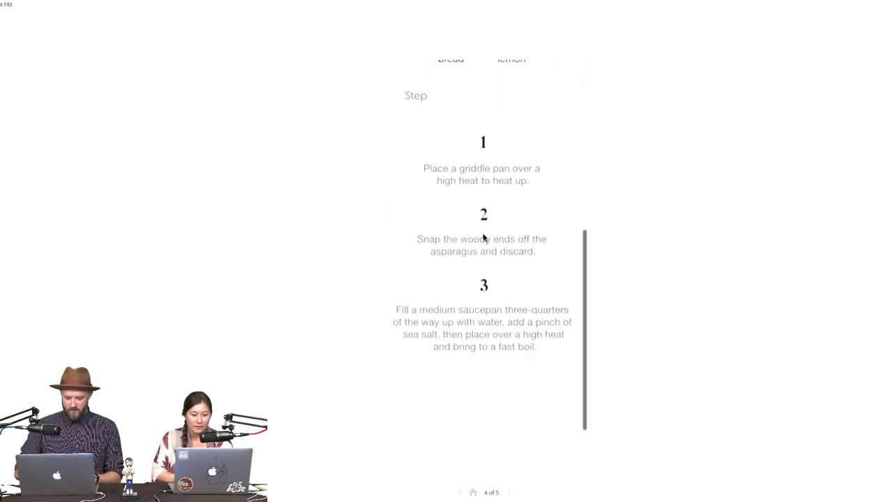
scroll(482, 237, up, 5)
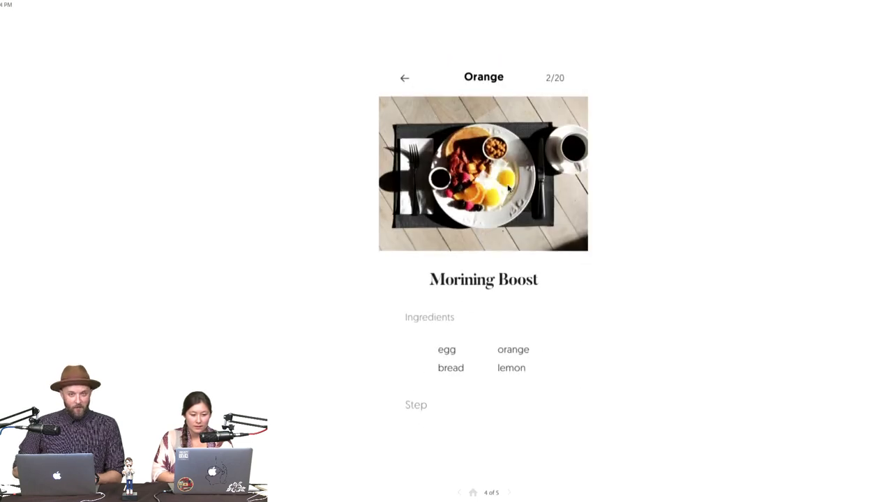
click(405, 78)
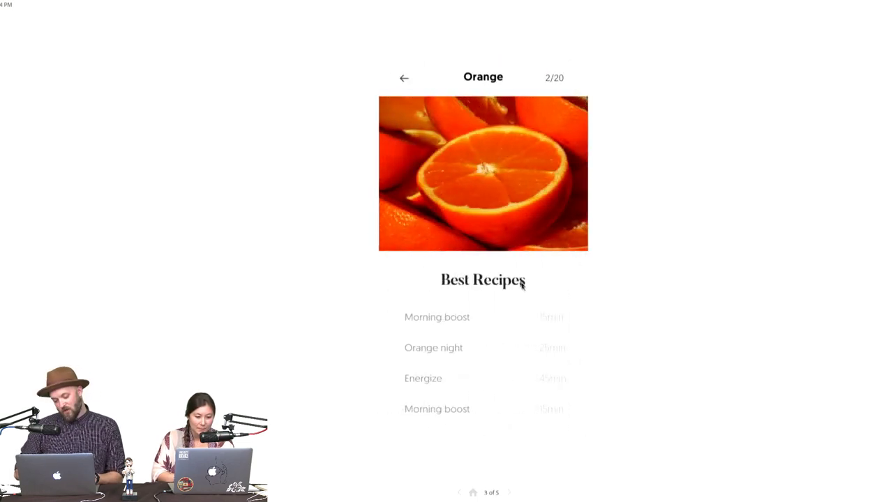
click(404, 78)
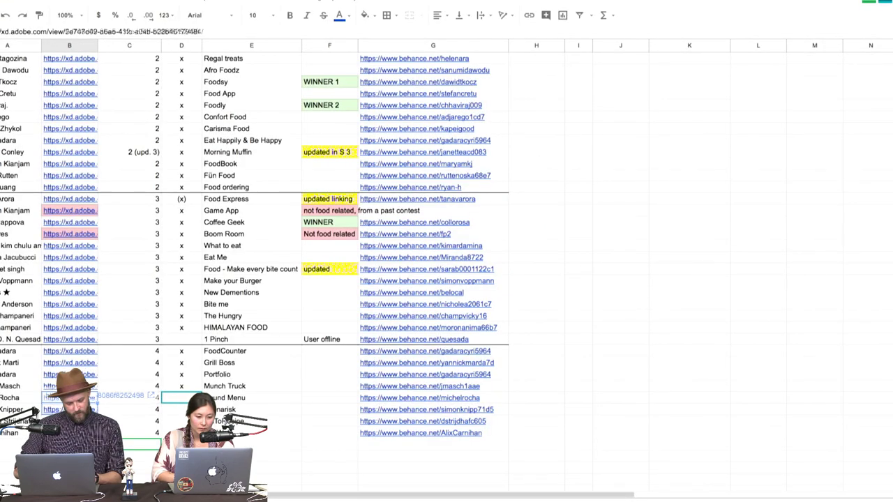
Open the Culinarisk prototype from its link in the submissions spreadsheet
click(119, 396)
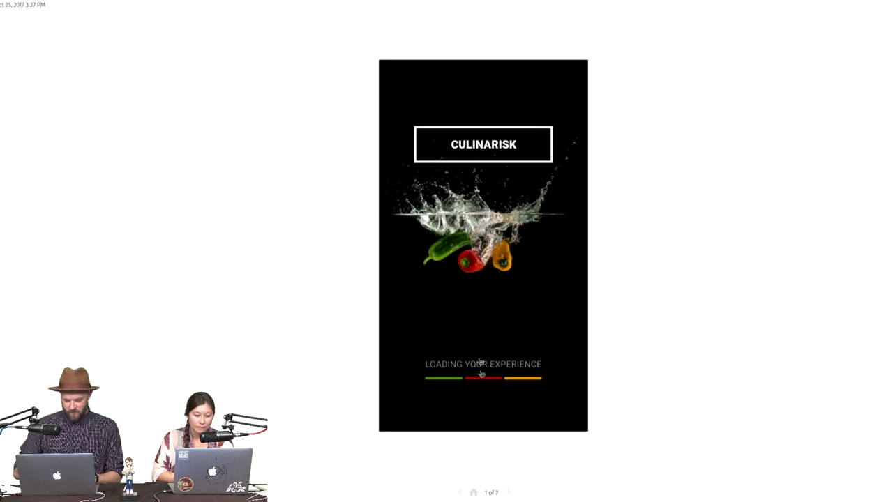
Preview Culinarisk's daily lunch menus, switching to October 26 and trying the 25 and 27 dates
click(487, 373)
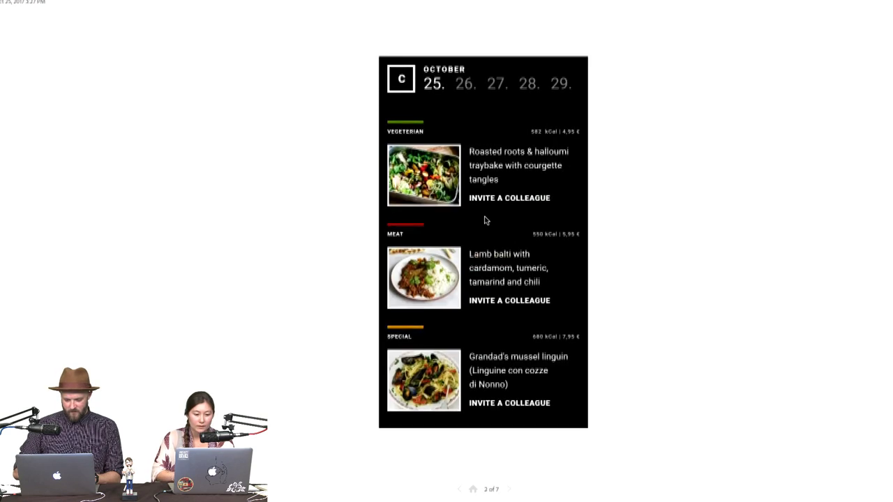
click(464, 90)
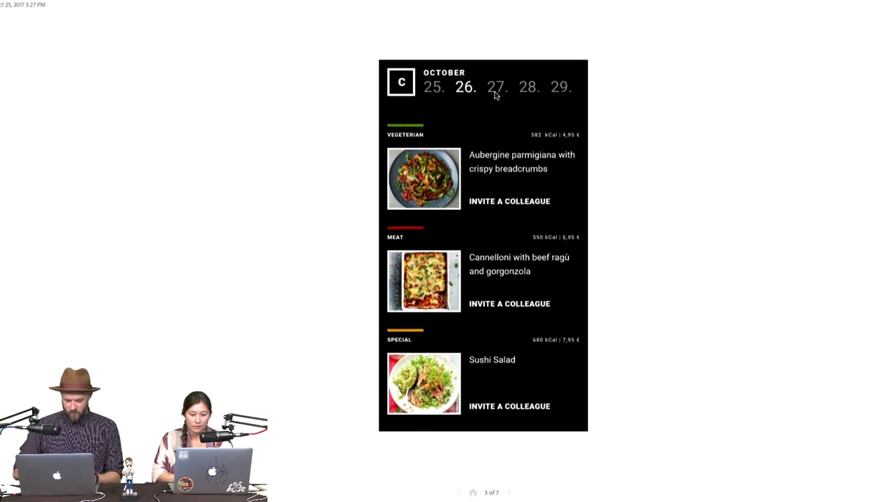
click(434, 86)
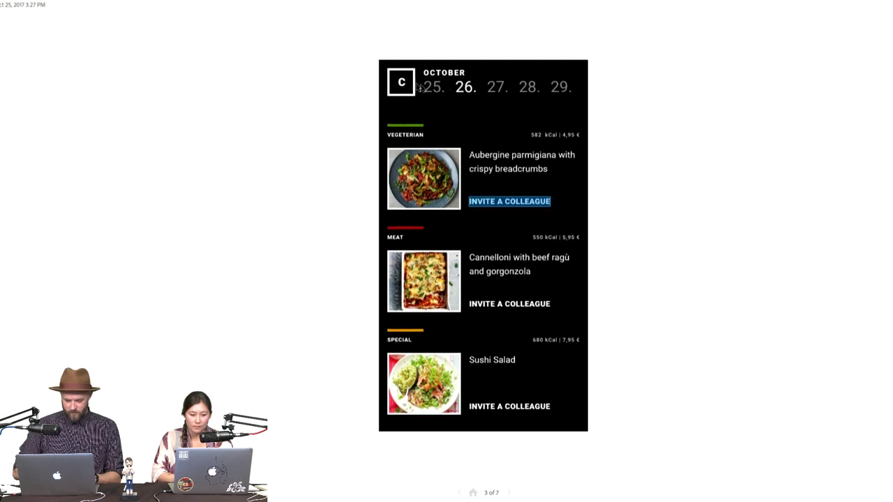
click(504, 94)
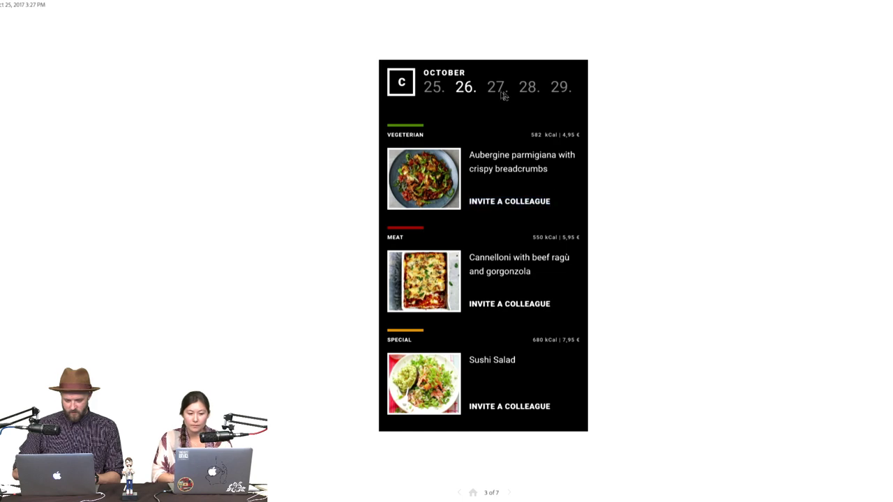
key(ctrl+w)
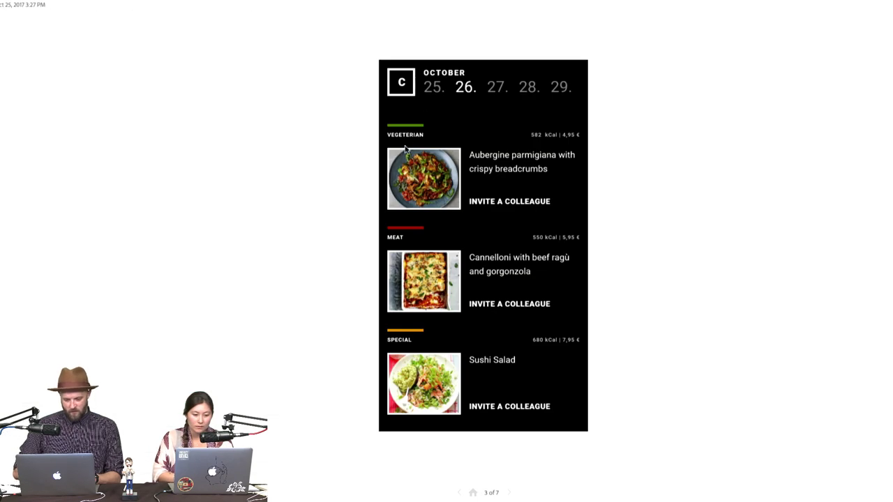
click(408, 151)
click(458, 91)
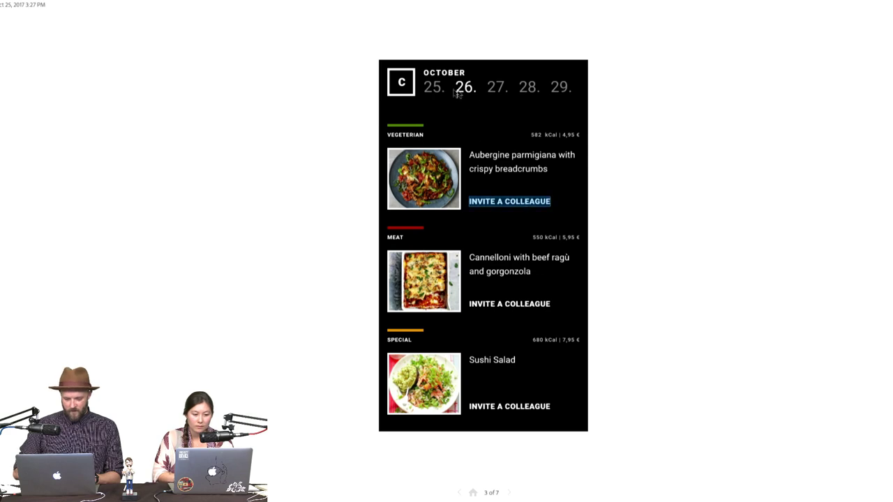
click(441, 90)
Open the colleague invitation for the aubergine parmigiana and preview its Thursday lunch message down to the send option
click(513, 204)
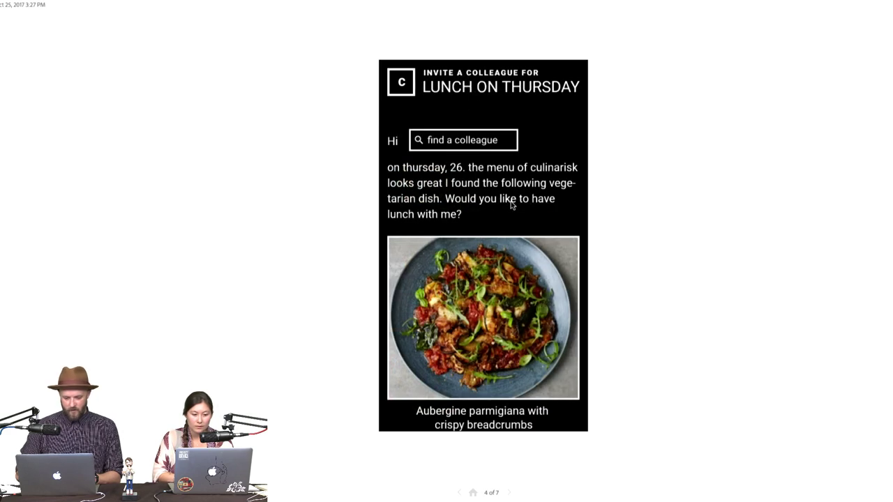
scroll(463, 165, down, 3)
scroll(463, 164, up, 3)
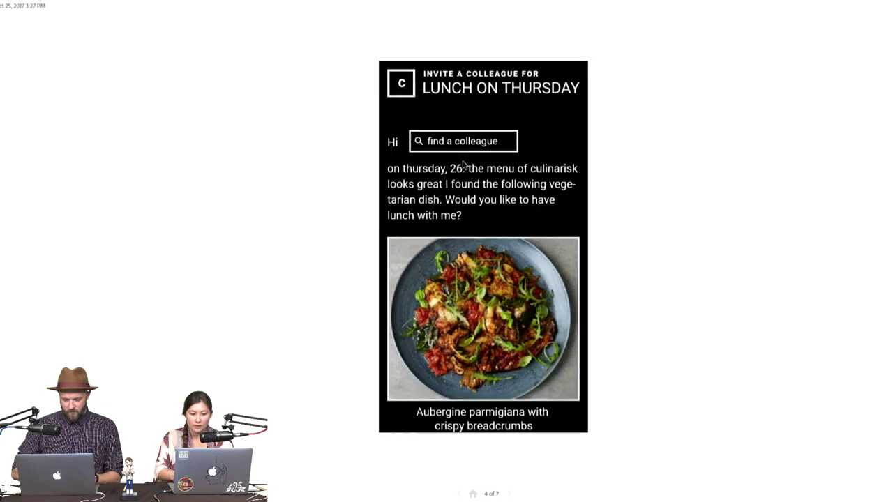
scroll(463, 164, down, 3)
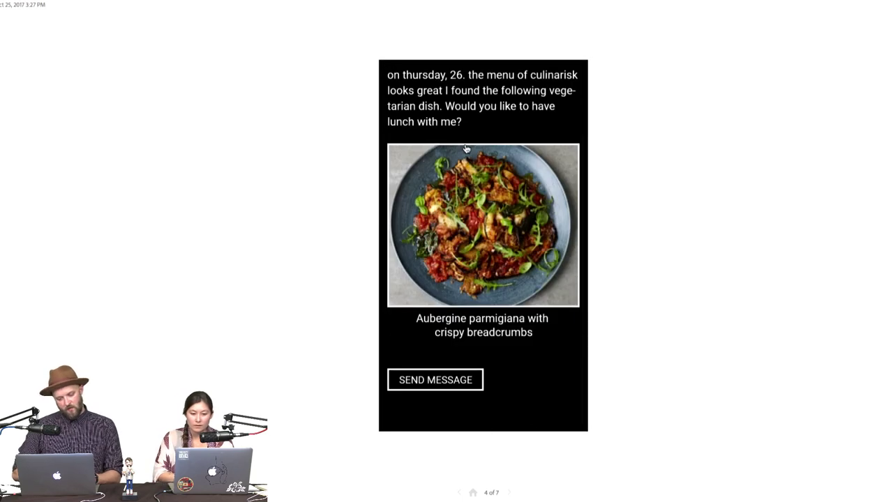
scroll(466, 149, up, 3)
scroll(468, 236, down, 1)
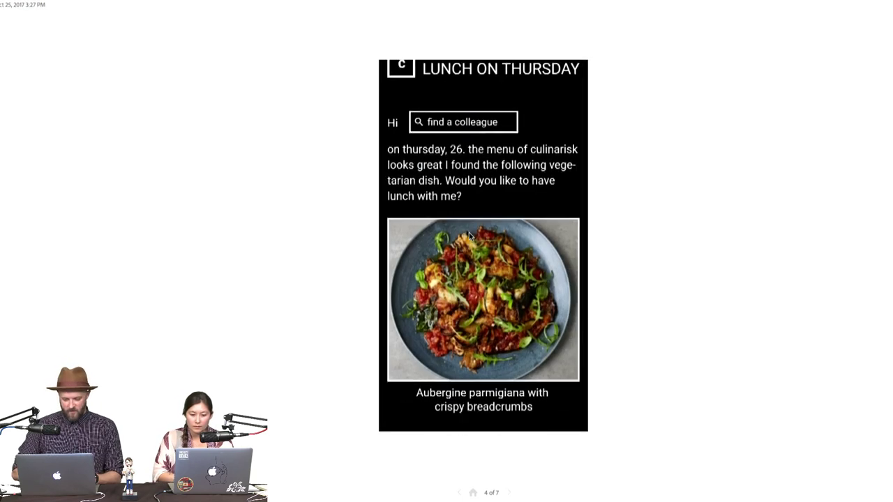
Pick the Marketing colleague in the invitation, send the message, and return to Culinarisk's start screen
click(461, 115)
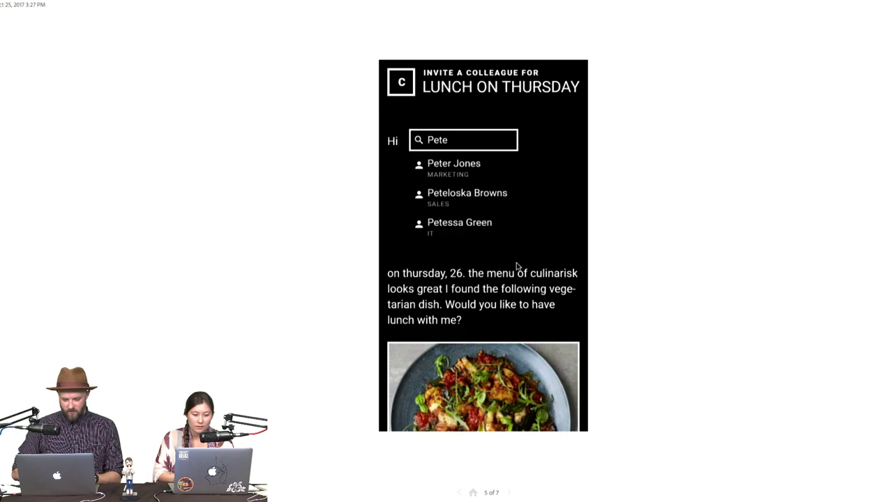
click(453, 179)
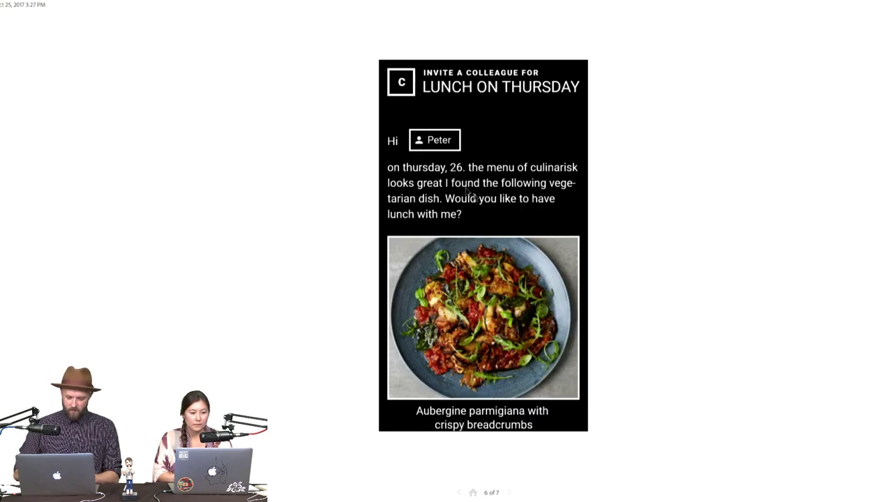
scroll(467, 195, down, 3)
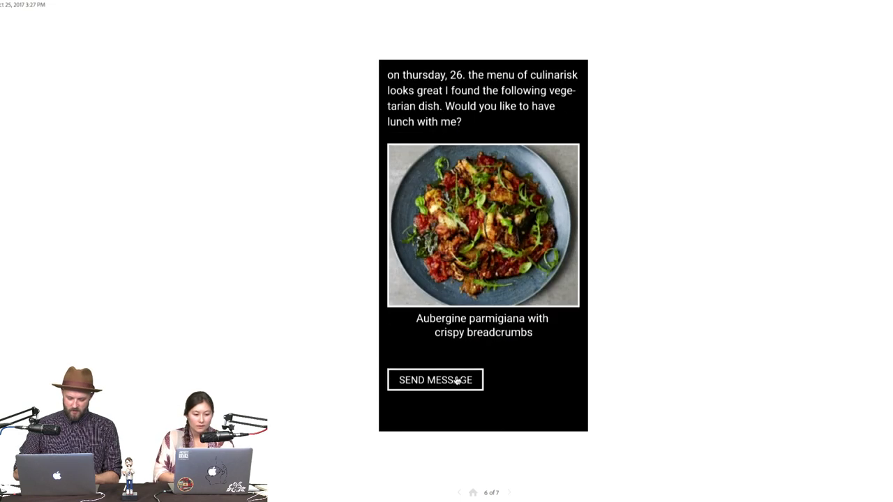
click(456, 380)
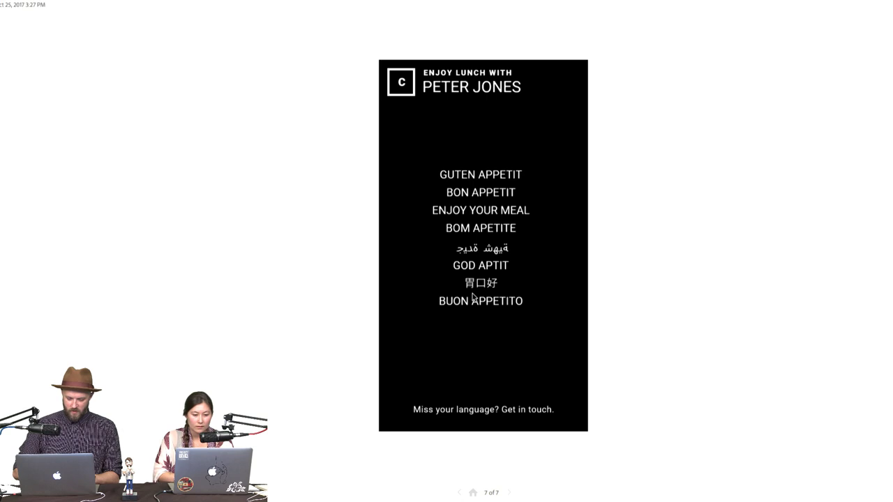
click(518, 416)
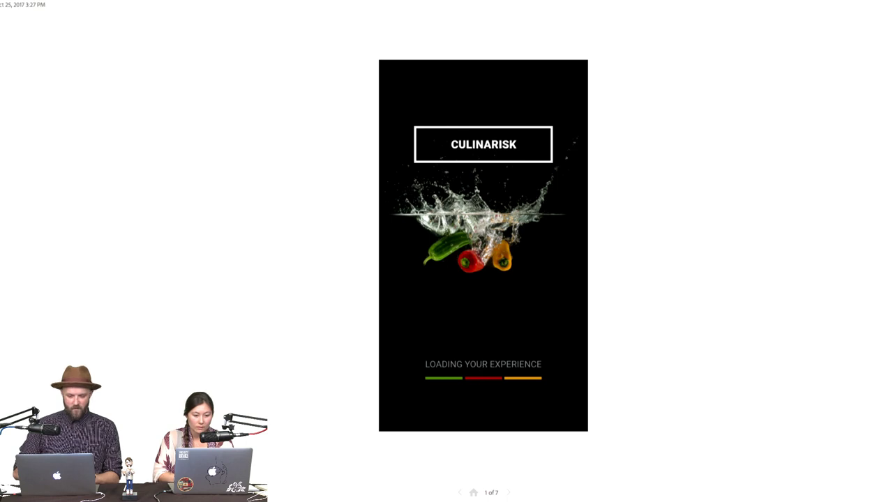
Close Culinarisk, open the PicToRecipe prototype from the submissions spreadsheet, and preview starting it and taking a picture
key(super+w)
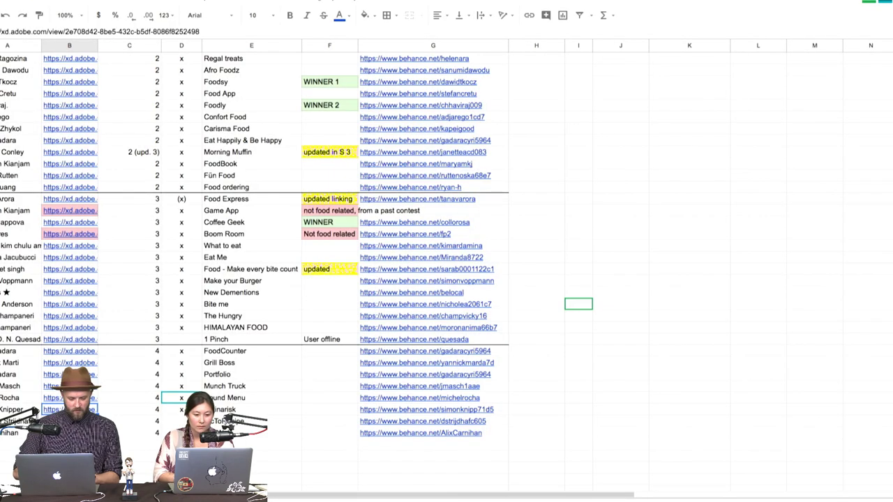
click(70, 397)
key(alt+Return)
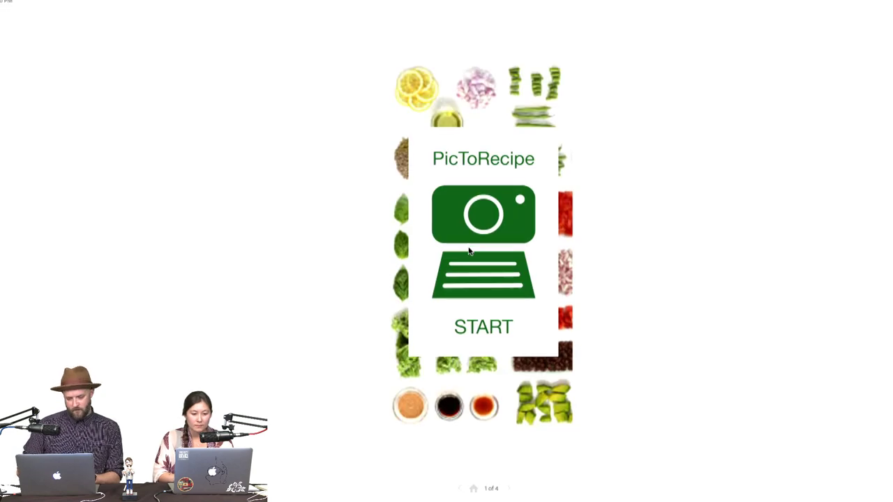
click(485, 334)
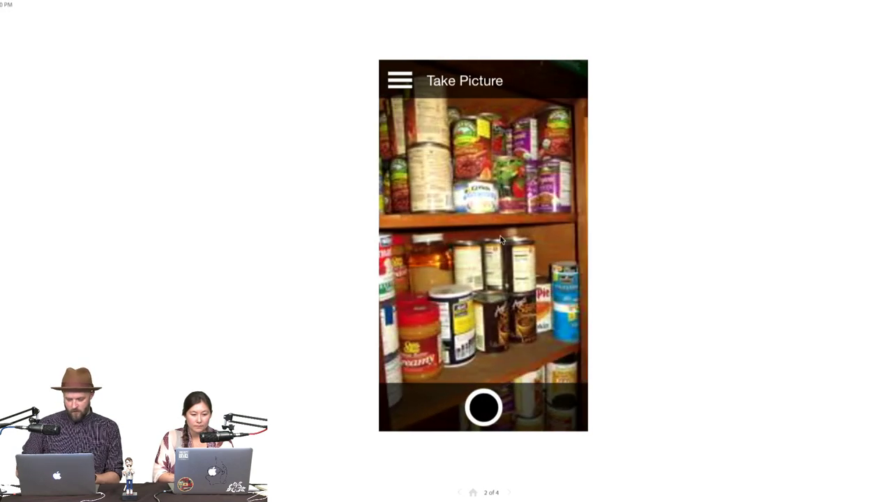
click(484, 407)
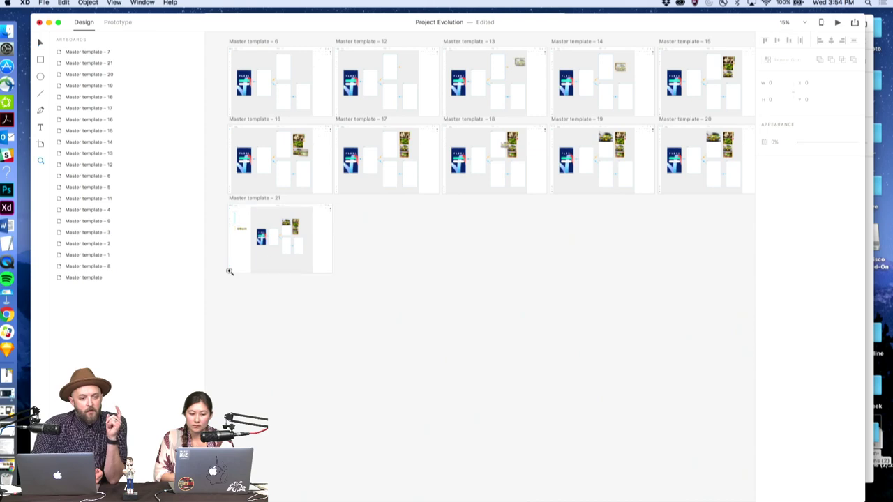
Copy the blue Smock_Branch3_24_N@1x icon from Master template – 21 to the same spot on Master template – 20
click(229, 271)
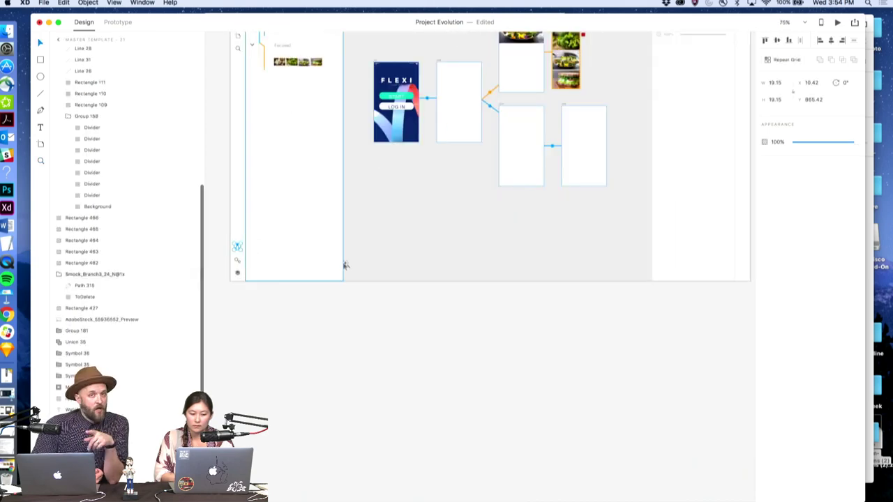
key(z)
scroll(346, 264, down, 5)
scroll(459, 164, up, 3)
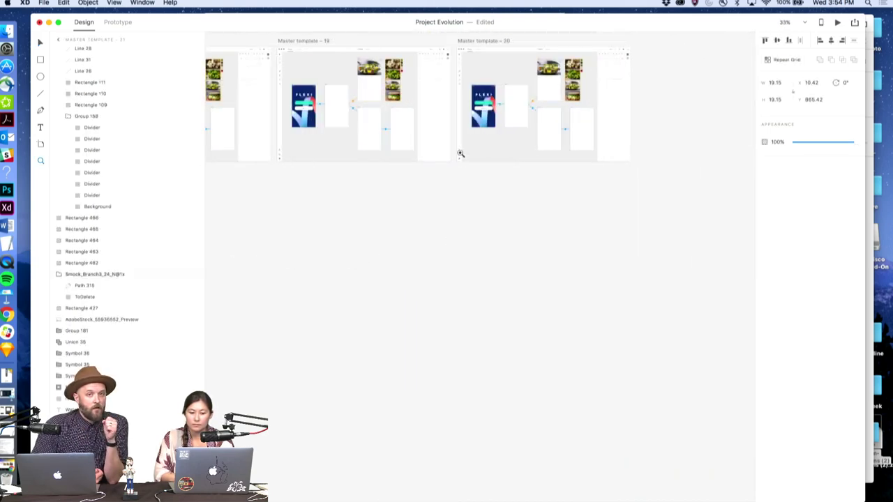
scroll(460, 153, up, 3)
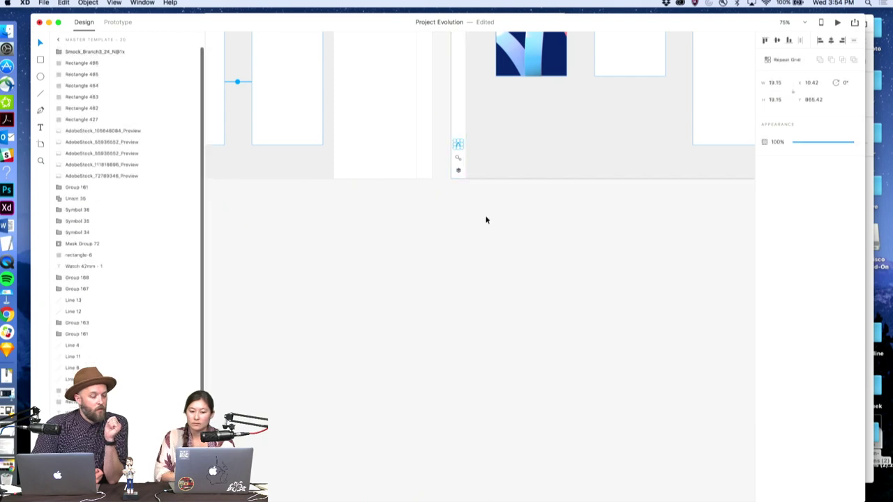
scroll(435, 193, down, 3)
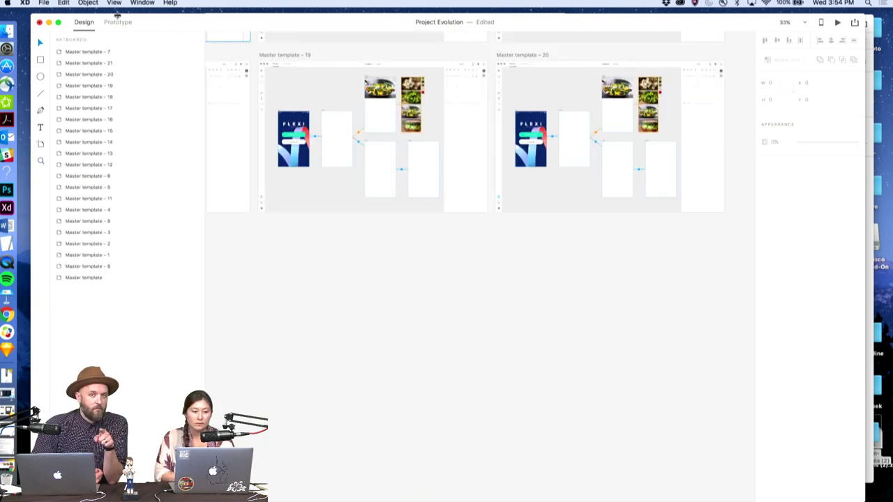
Link the branch icon on Master template – 20 to the Master template – 21 artboard as a prototype interaction, and return to design mode
click(117, 21)
click(270, 55)
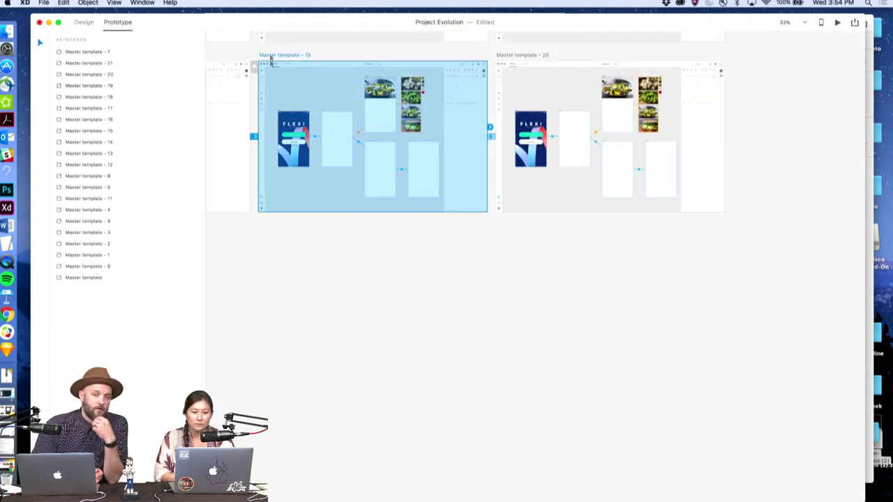
click(507, 200)
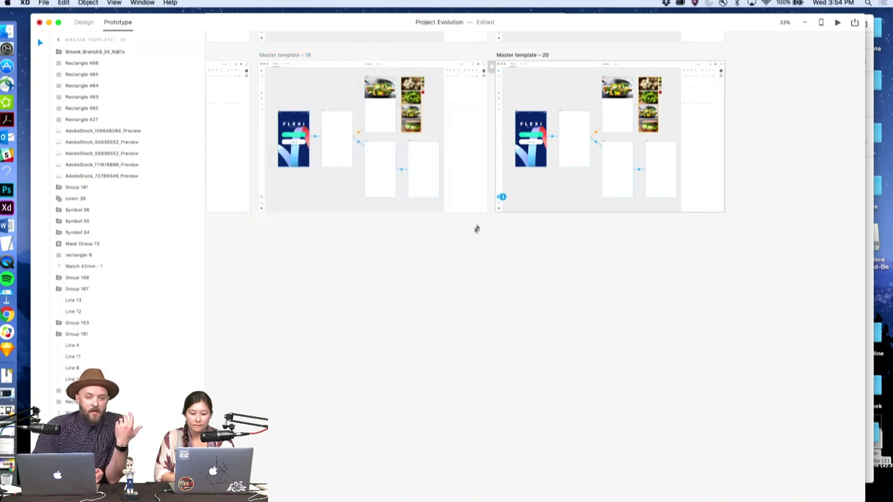
scroll(477, 229, down, 5)
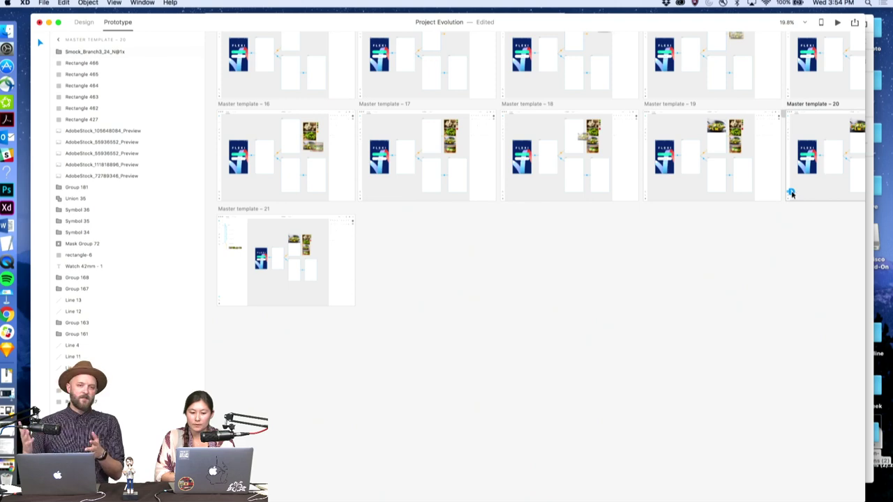
drag(791, 194, 300, 298)
click(84, 22)
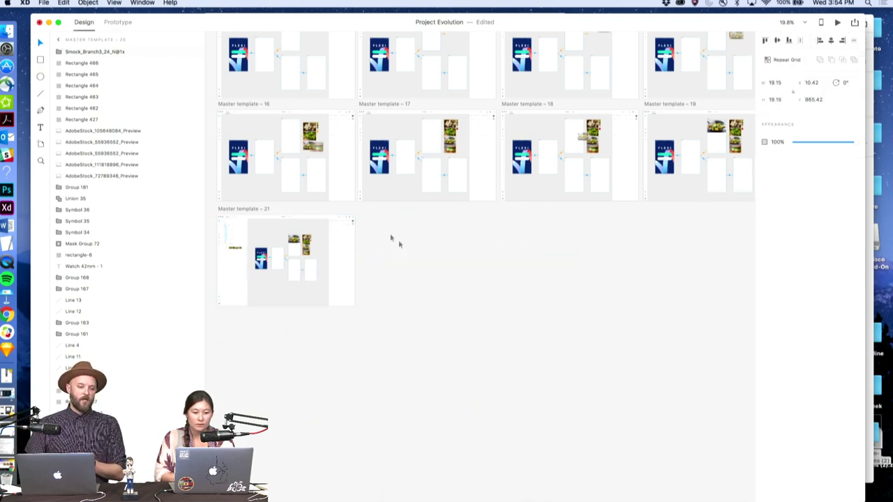
click(401, 237)
Fit all the artboards in view and save the Project Evolution file
scroll(484, 230, down, 3)
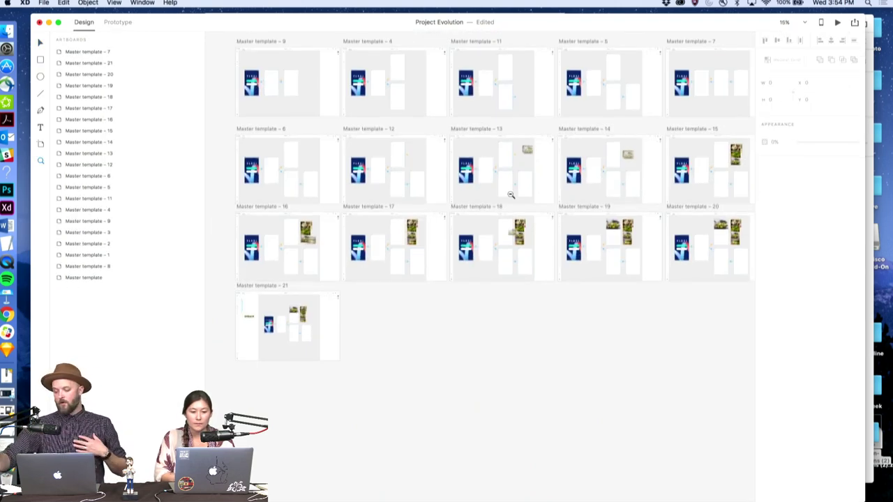
scroll(511, 195, down, 3)
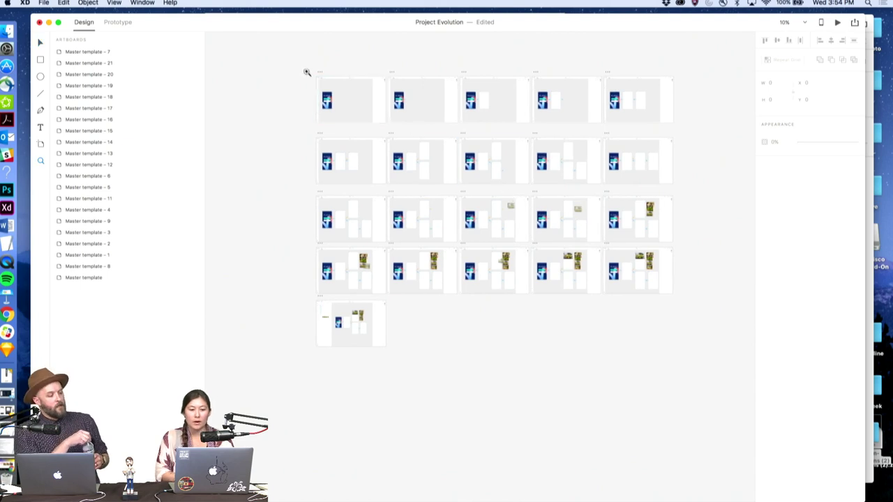
key(super+0)
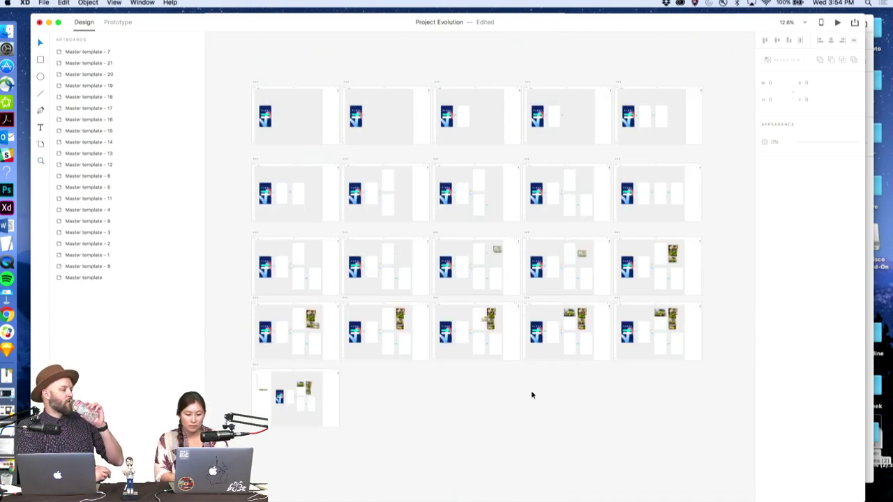
key(super+s)
Preview the Project Evolution prototype from the first artboard in an enlarged window and add two linked screens after the FLEXI screen
click(255, 82)
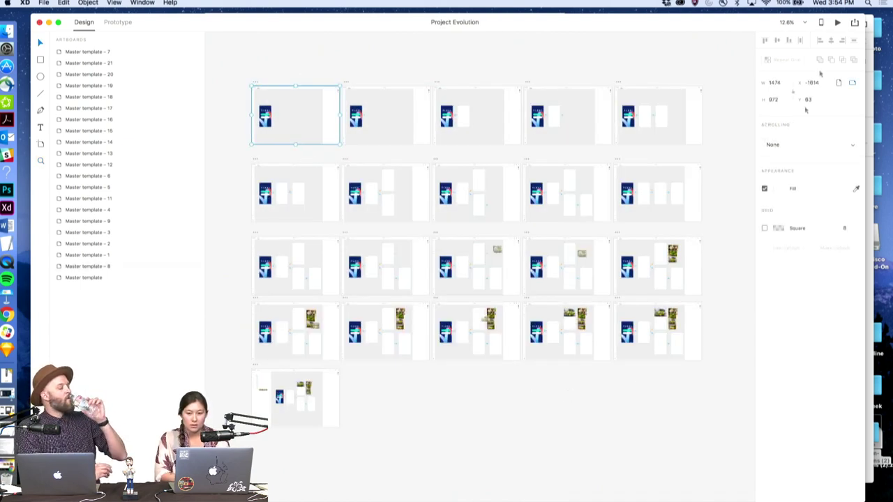
click(837, 24)
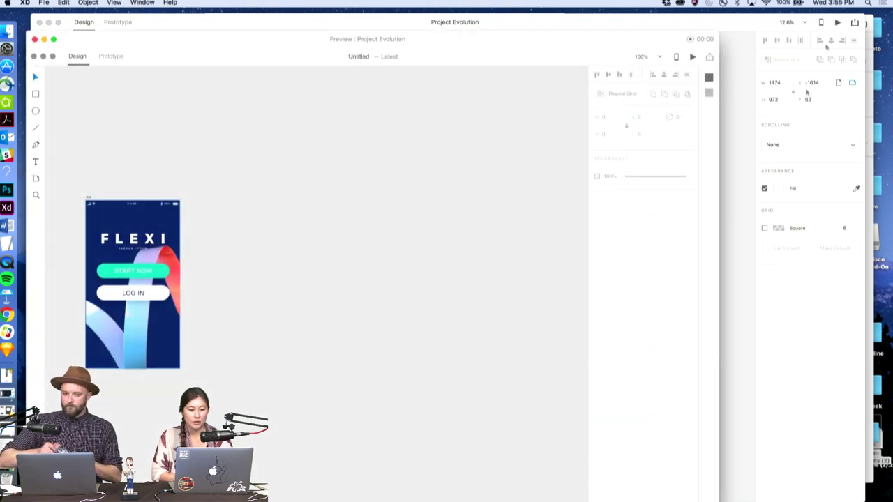
drag(722, 488, 804, 481)
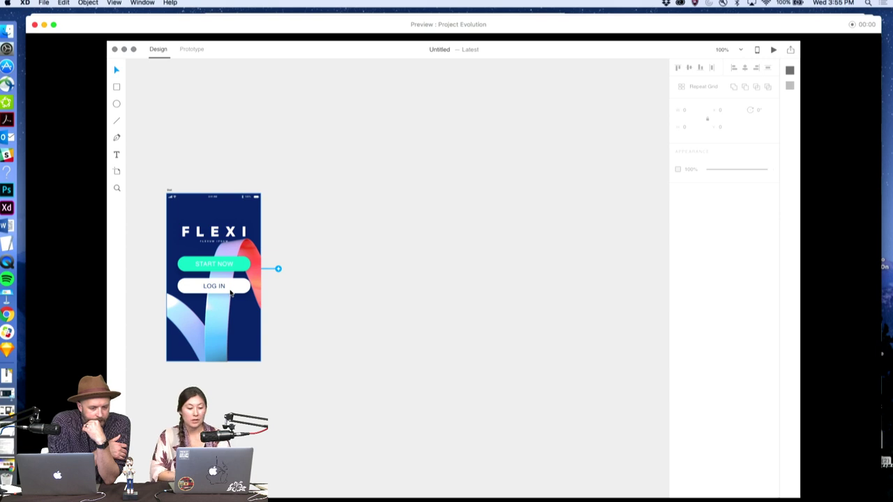
click(278, 270)
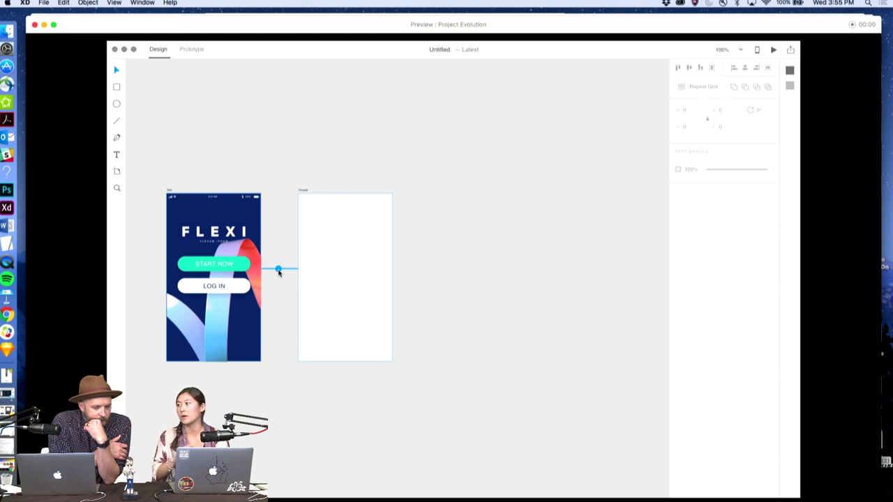
mouse_move(339, 266)
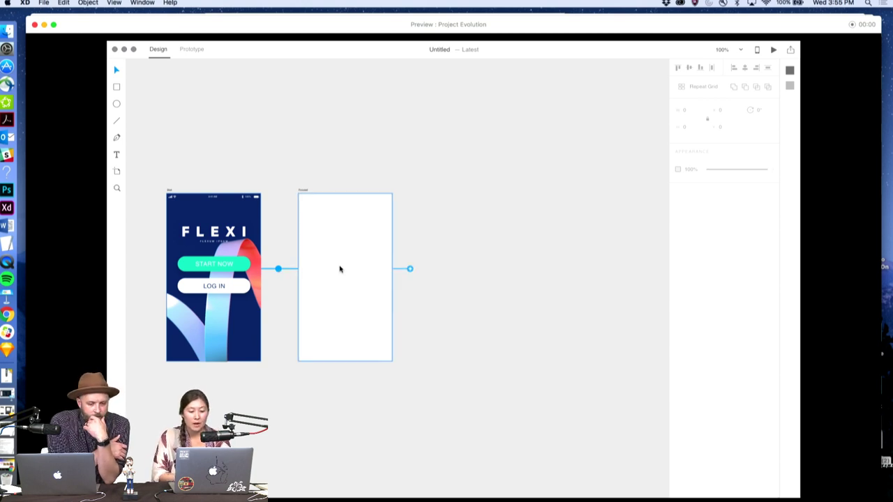
click(410, 270)
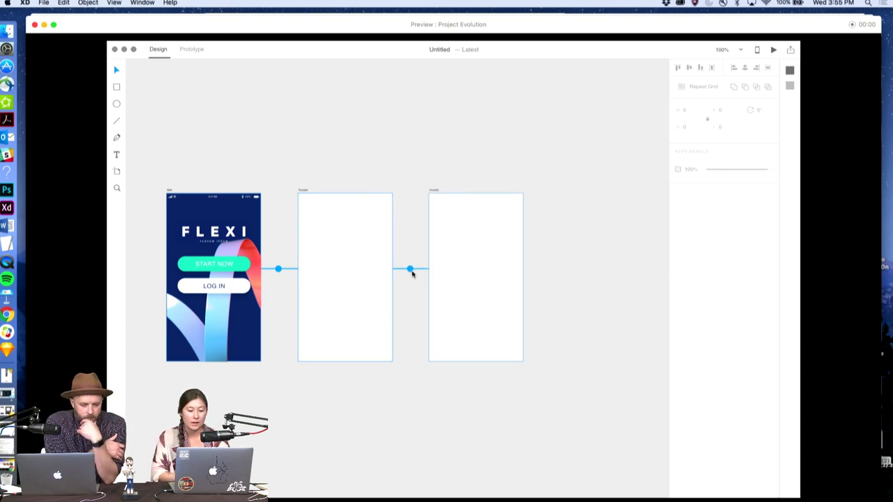
Preview branching an orange path off the second screen, extending the blue path with another screen, and collapsing and expanding the branch
click(369, 281)
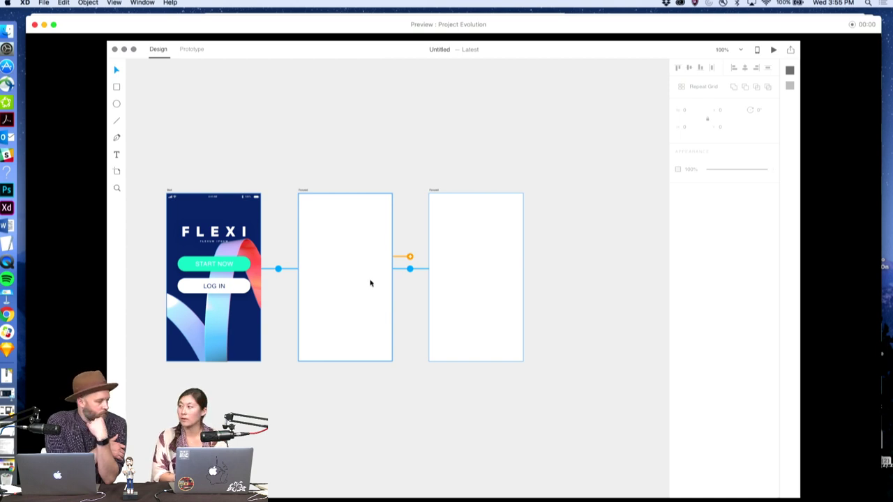
click(411, 258)
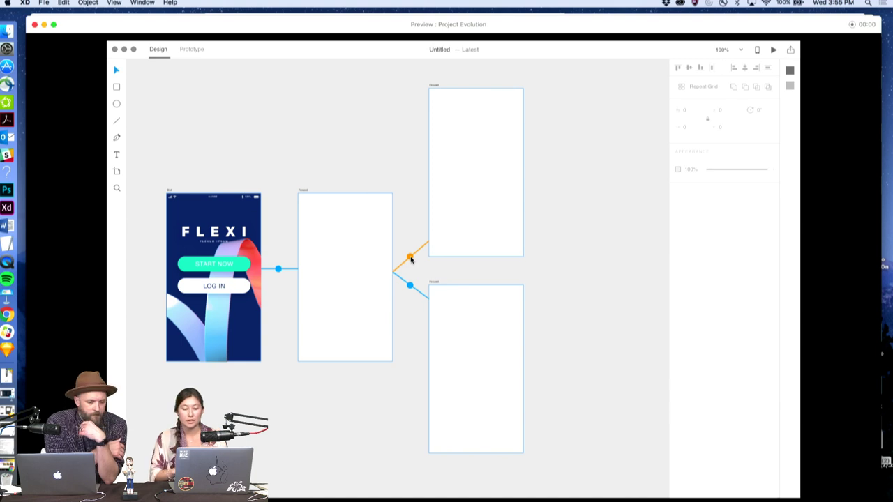
mouse_move(468, 349)
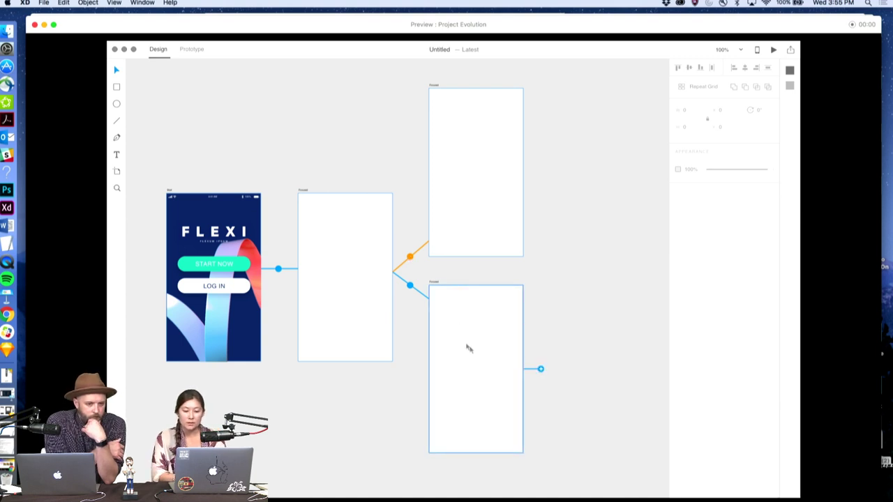
click(541, 370)
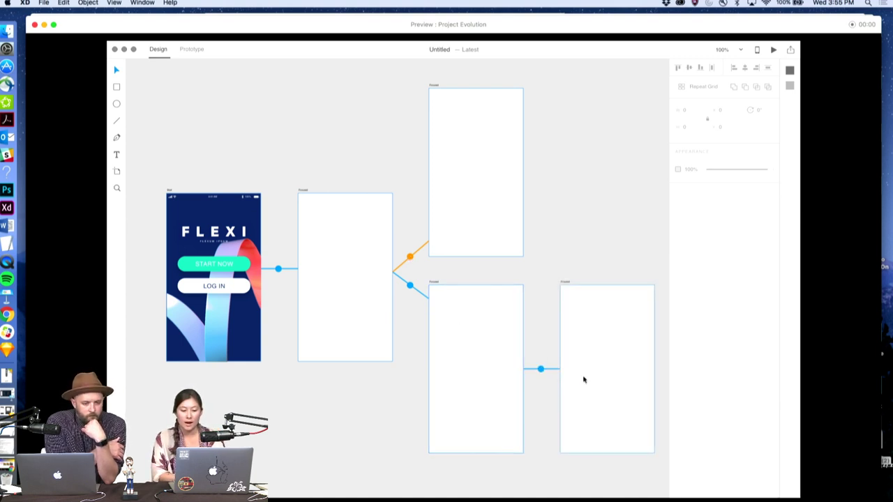
click(410, 258)
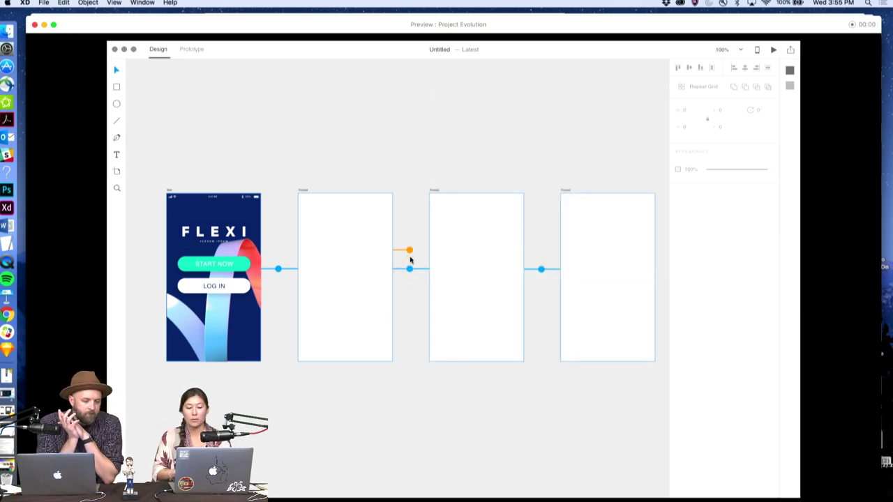
click(409, 251)
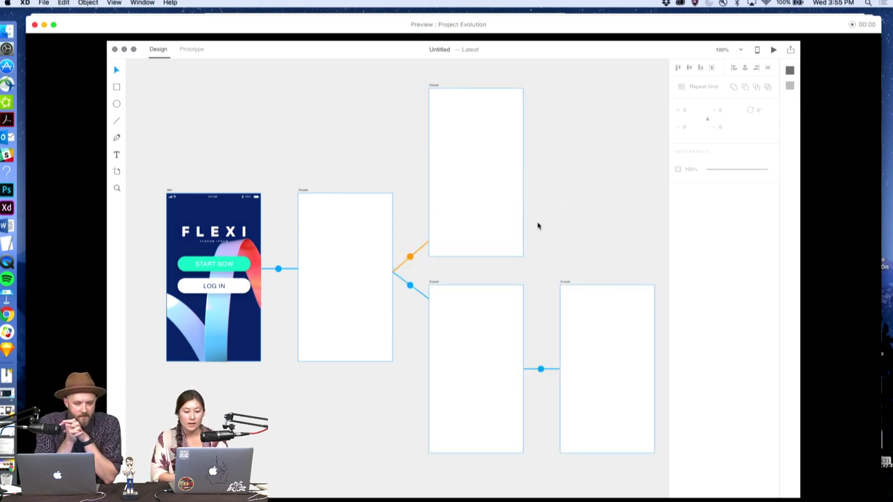
Preview the food image moodboard and the Flexi App outline to the end of the prototype, and close the preview
click(498, 210)
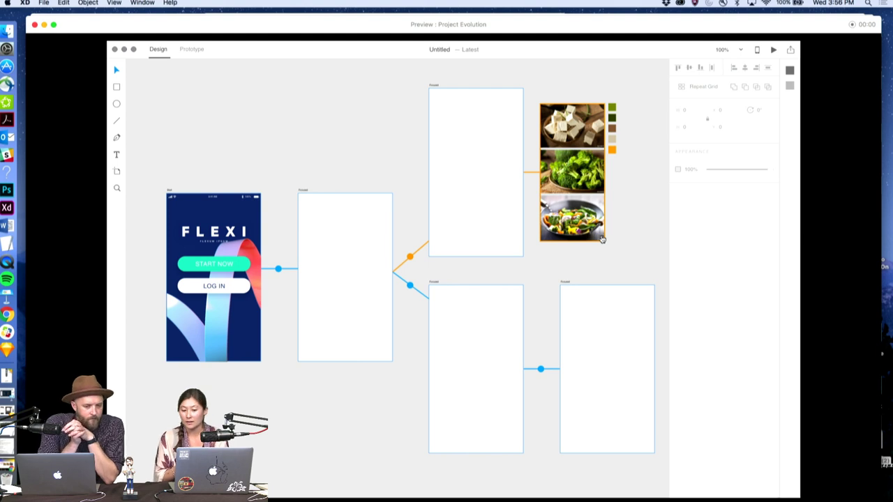
drag(618, 259, 630, 270)
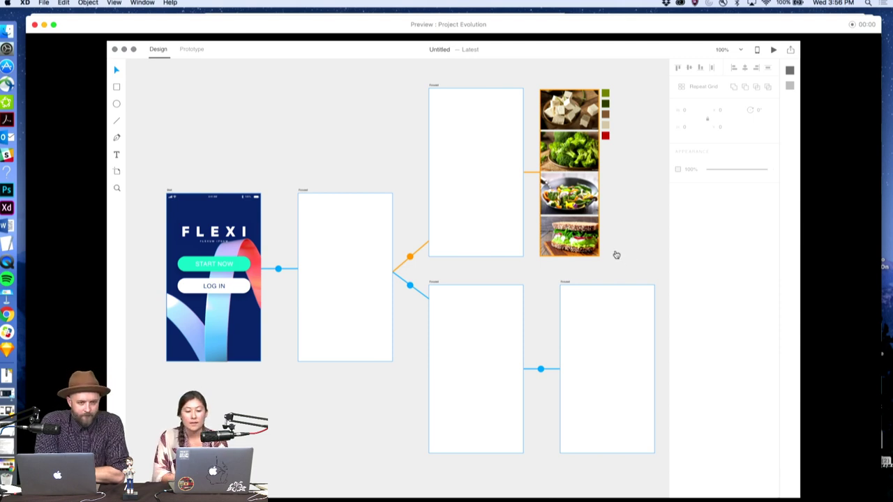
drag(623, 255, 625, 256)
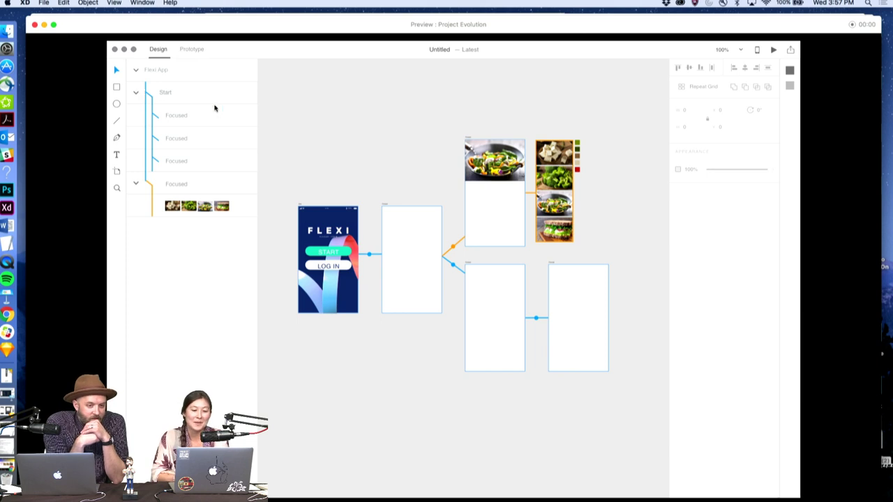
drag(229, 27, 228, 22)
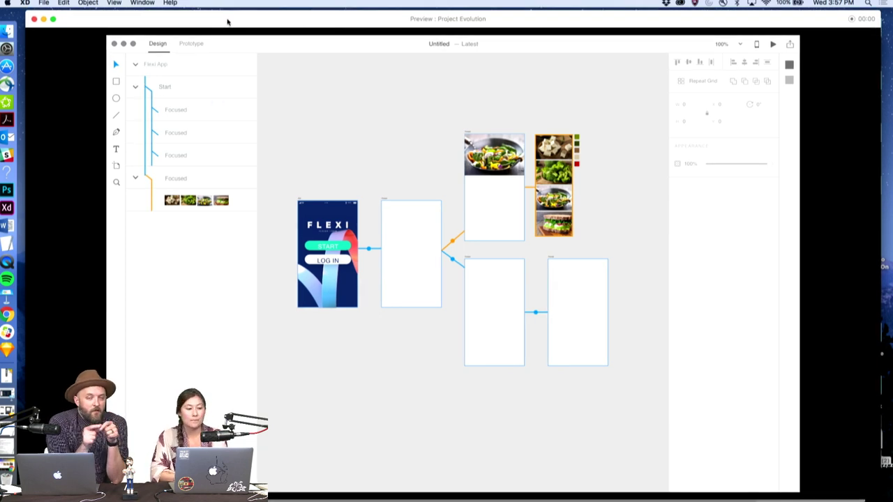
click(34, 19)
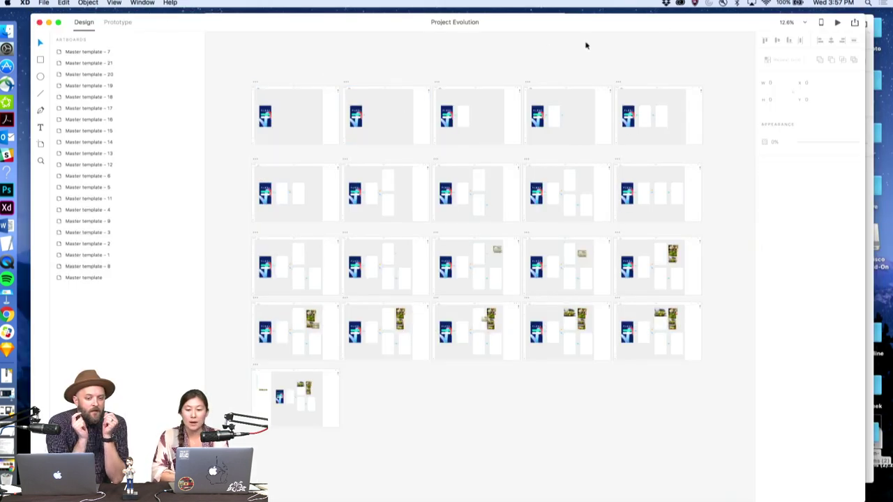
Open the online sharing options for Project Evolution and copy the prototype's link
click(854, 23)
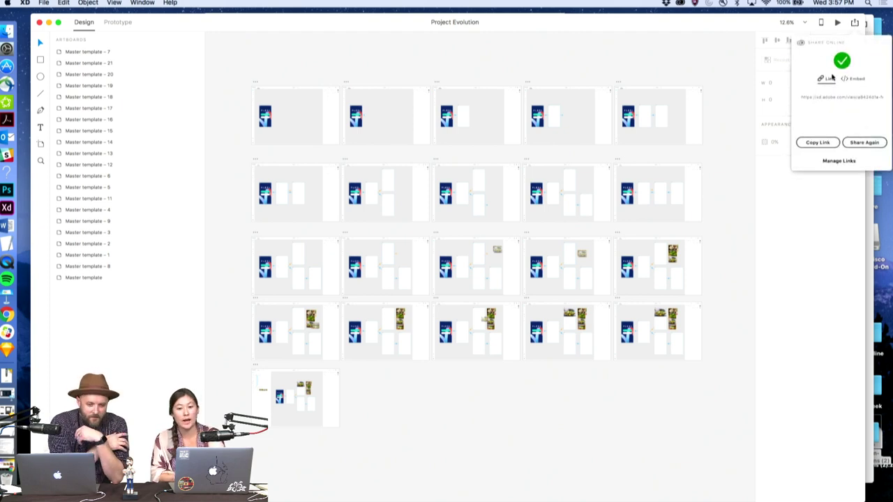
click(853, 144)
click(819, 144)
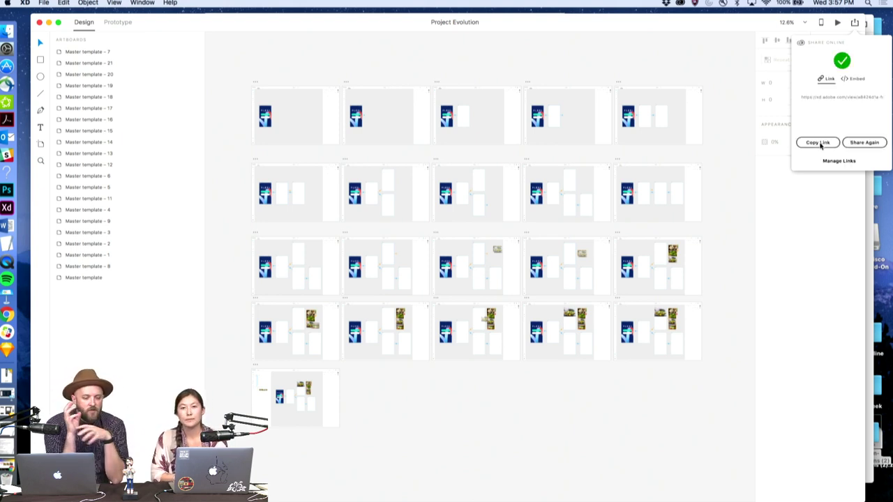
click(728, 229)
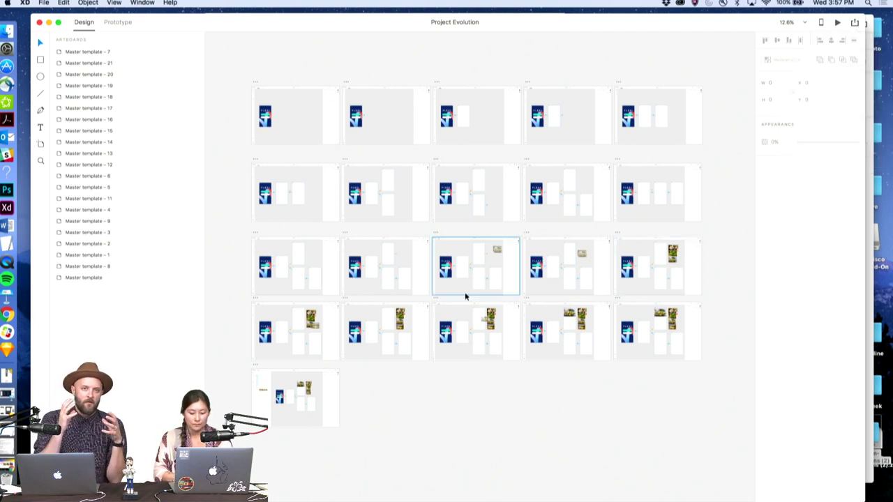
key(z)
drag(510, 352, 525, 362)
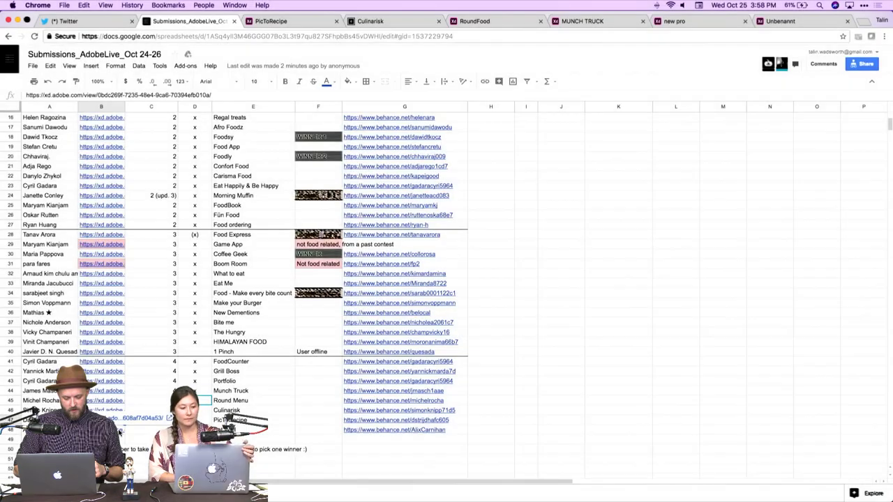
Open the Eat Well Recipe App prototype from the submissions spreadsheet in Chrome, enter it, and preview the Spaghetti & Tomato Sauce recipe
click(101, 429)
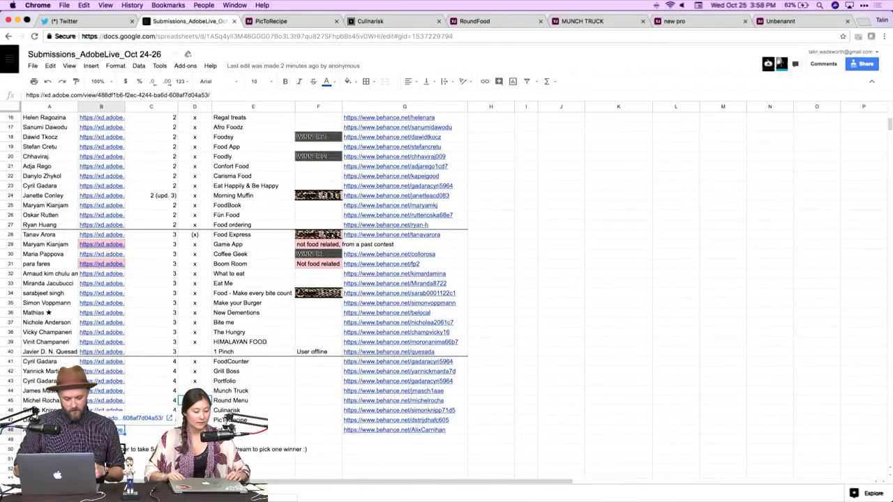
click(136, 418)
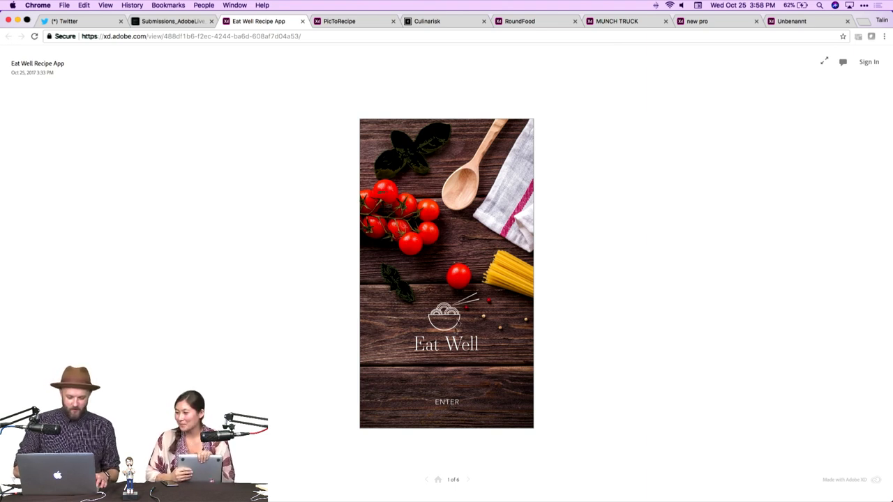
click(444, 402)
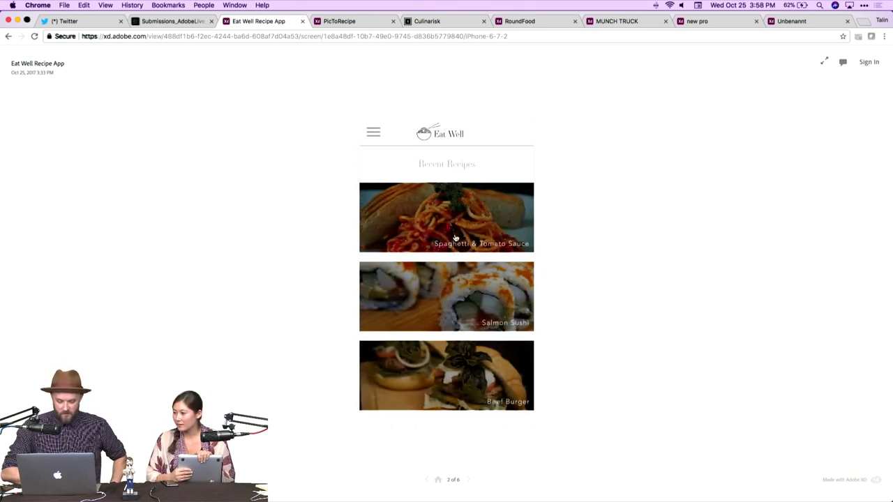
click(452, 321)
click(460, 218)
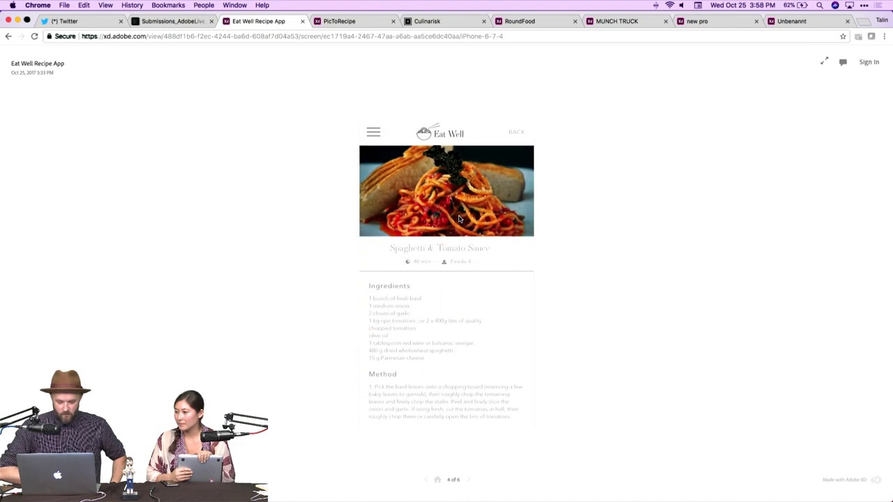
Read through the Spaghetti & Tomato Sauce ingredients and method, and return to the Recent Recipes screen
scroll(459, 219, down, 5)
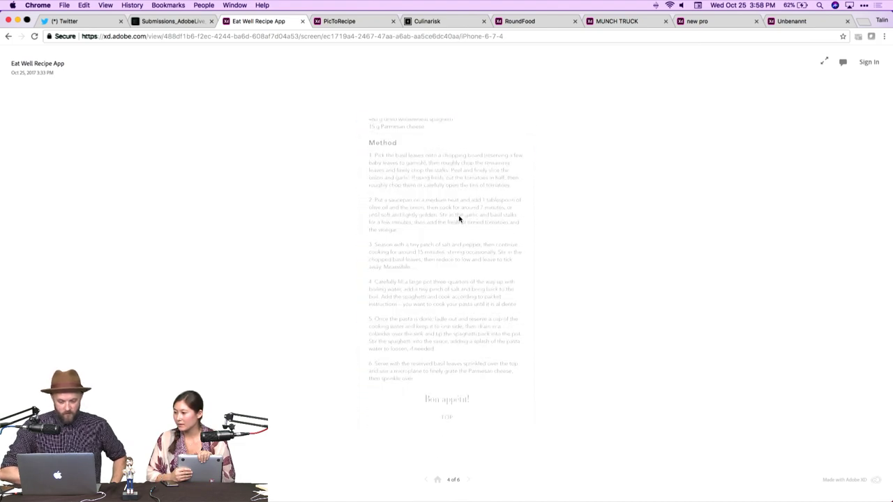
scroll(459, 219, up, 5)
scroll(459, 220, down, 4)
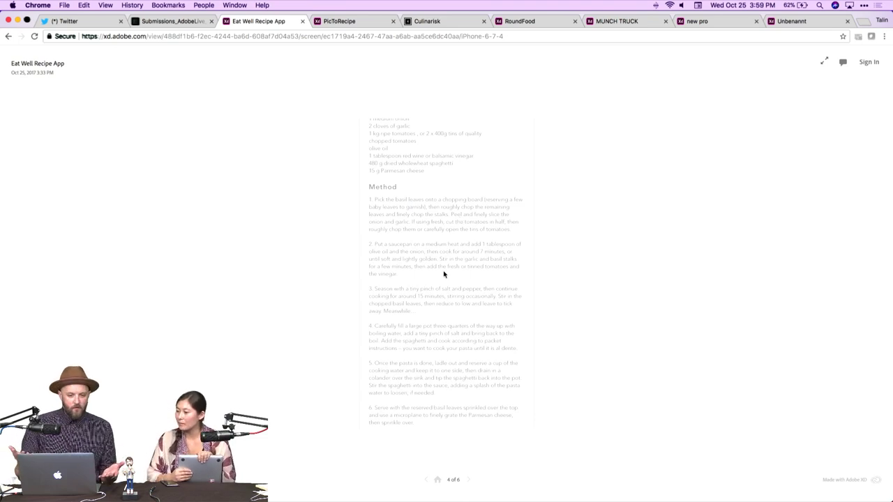
scroll(444, 274, up, 4)
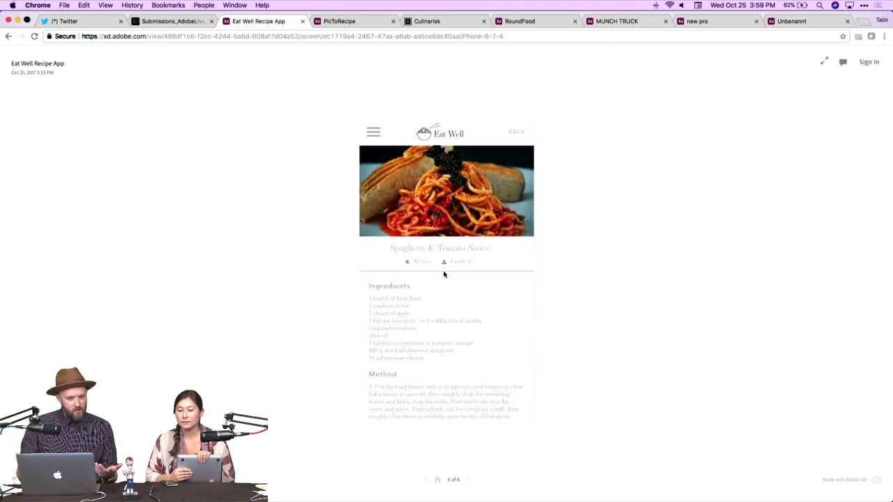
click(518, 135)
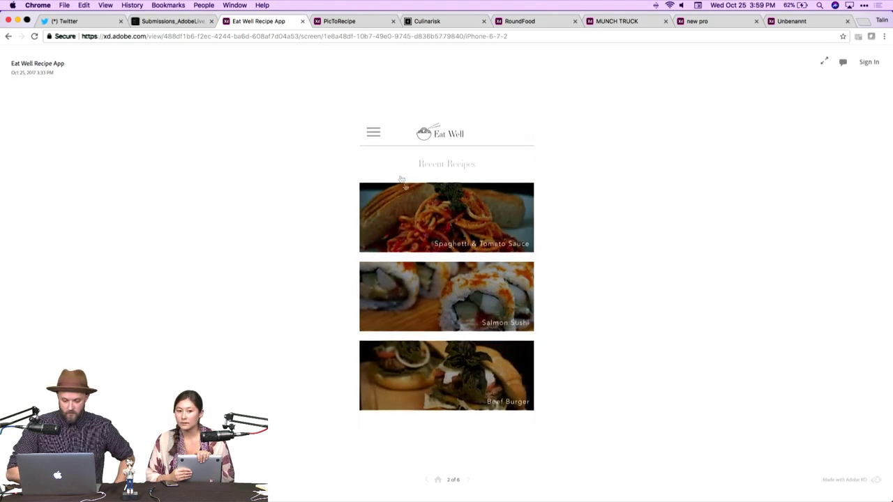
Preview the Eat Well navigation menu, follow its Recent Recipes link, and reopen the menu
click(373, 133)
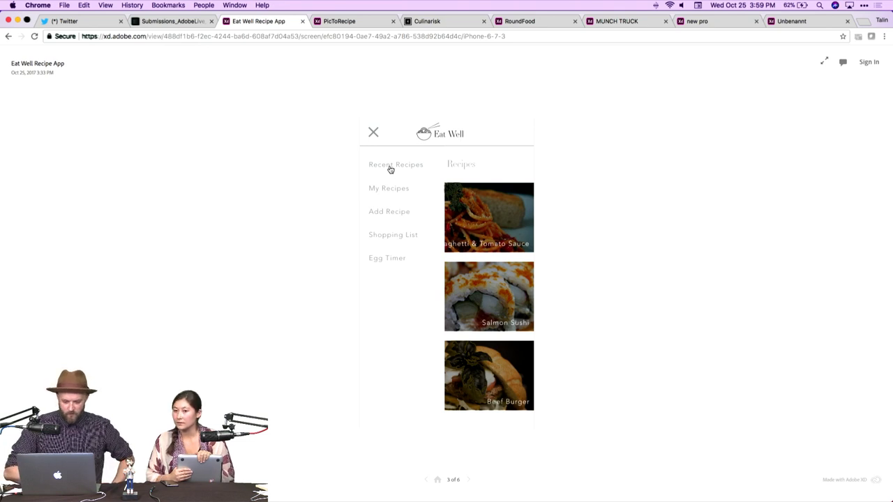
click(390, 169)
click(377, 134)
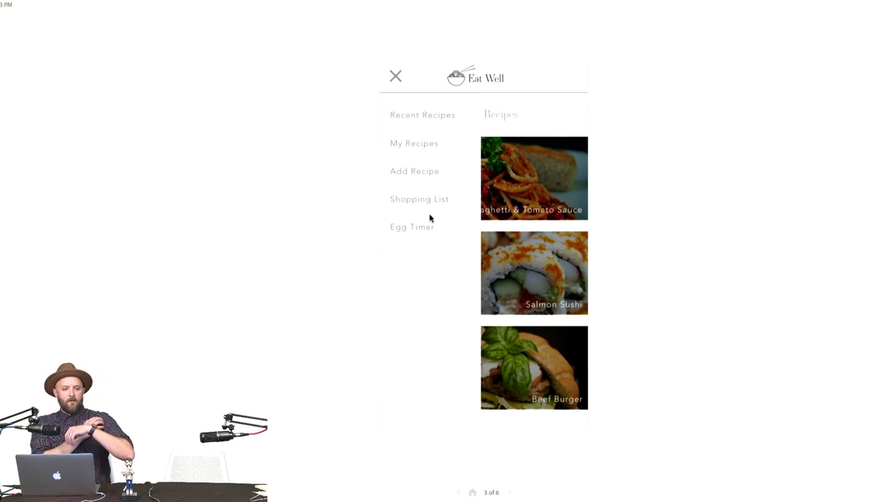
Open the NOMNOM prototype from the newest entry in the submissions spreadsheet and preview starting it and choosing the cheeseburger
key(super+Tab)
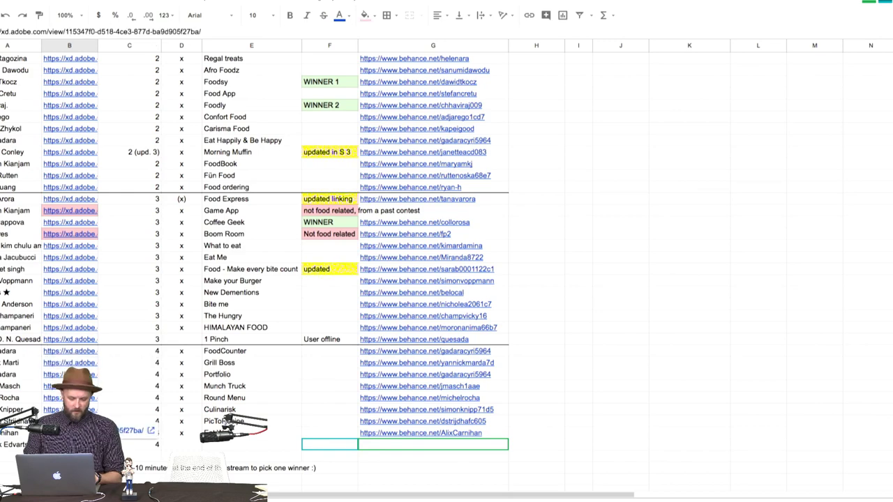
click(132, 431)
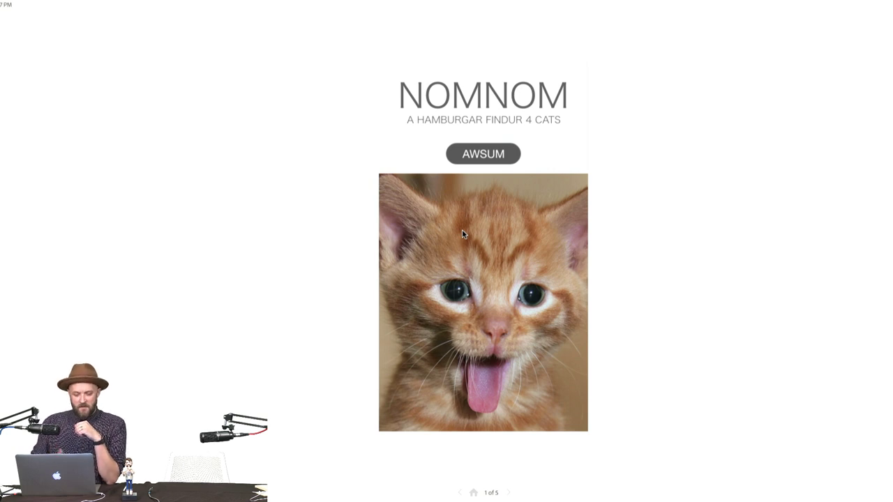
click(488, 160)
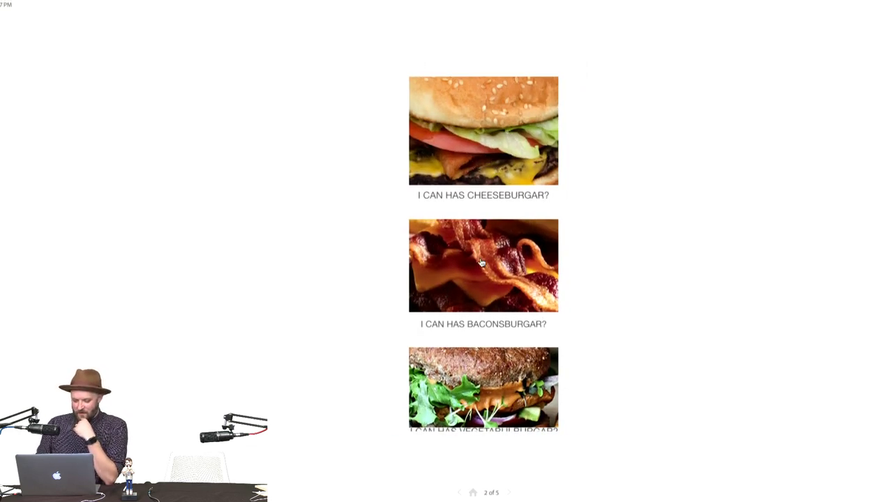
click(482, 152)
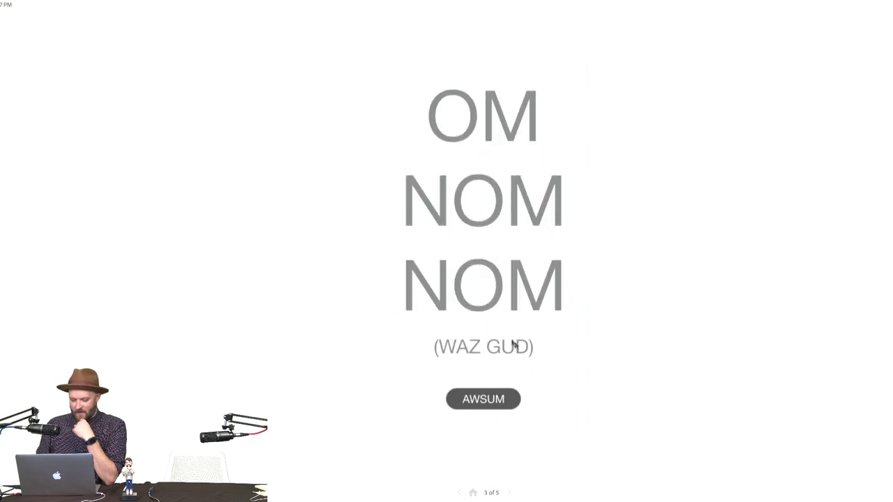
Preview returning to the NOMNOM burger list, choosing the bacon burger and going back, and close the prototype
click(481, 402)
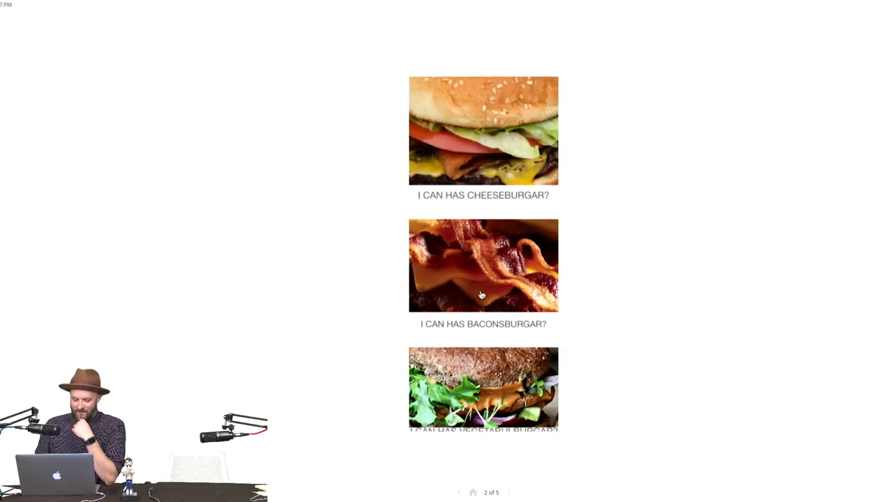
click(481, 295)
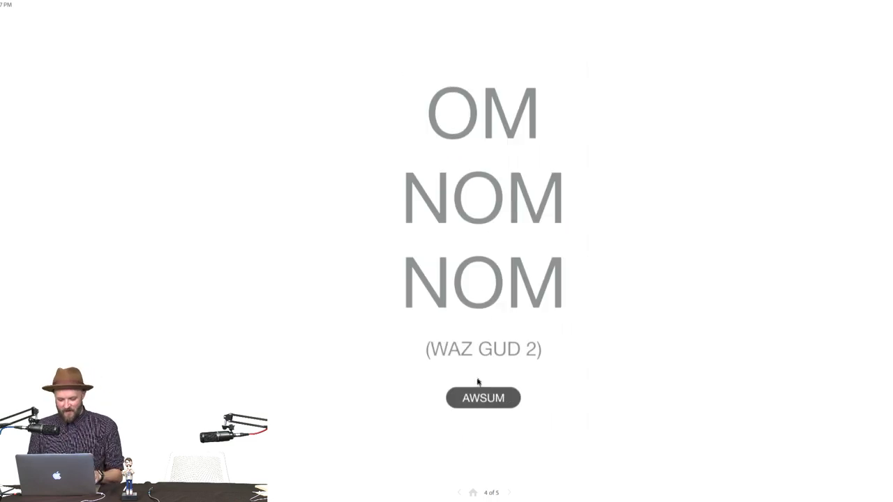
click(481, 399)
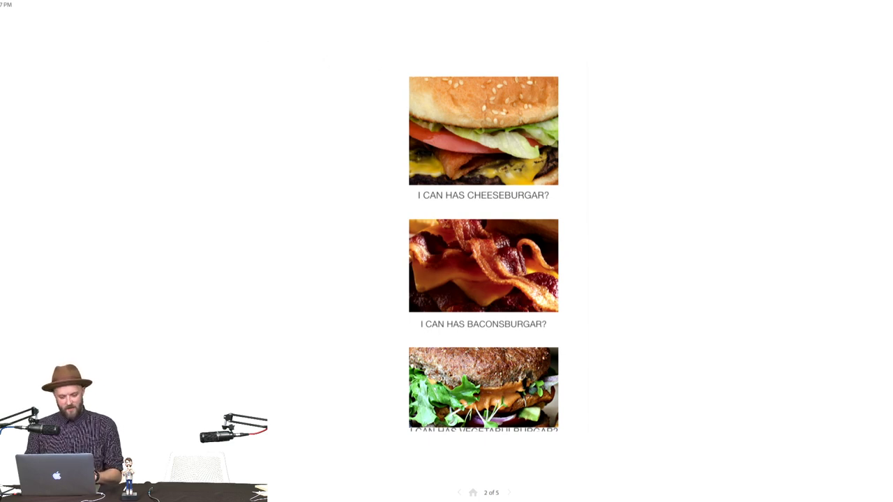
key(super+w)
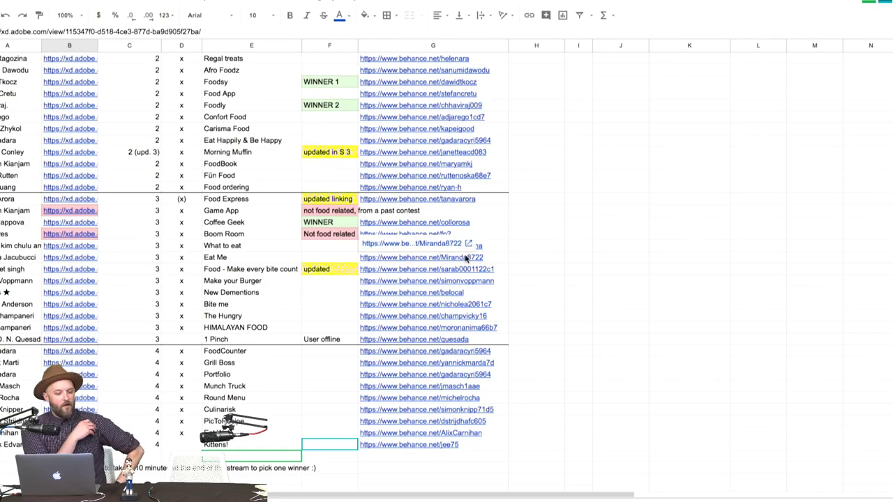
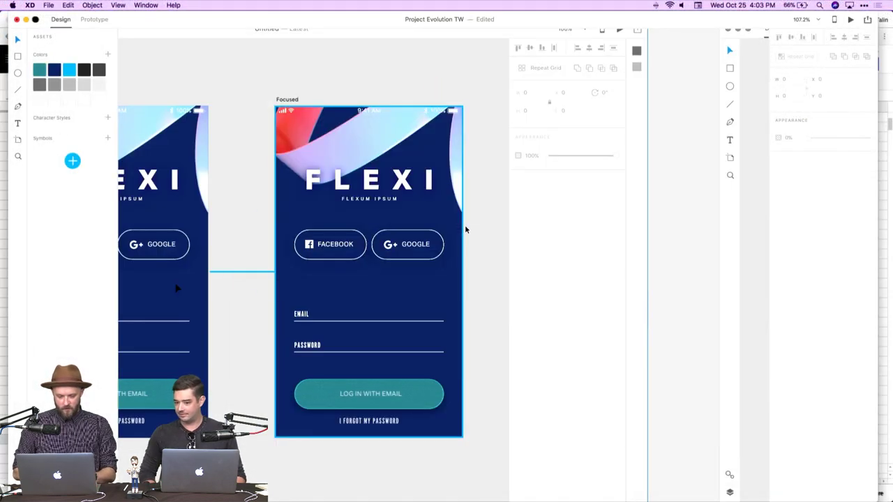
Switch to XD, bring up the Project Evolution document, and preview it from the Master template – 8 artboard in a repositioned preview window
key(super+Tab)
double_click(463, 90)
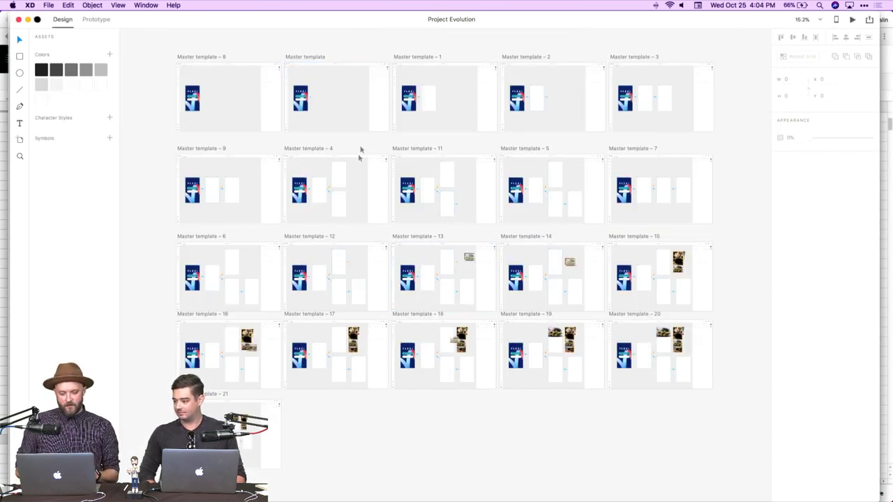
scroll(315, 97, up, 3)
scroll(314, 116, up, 3)
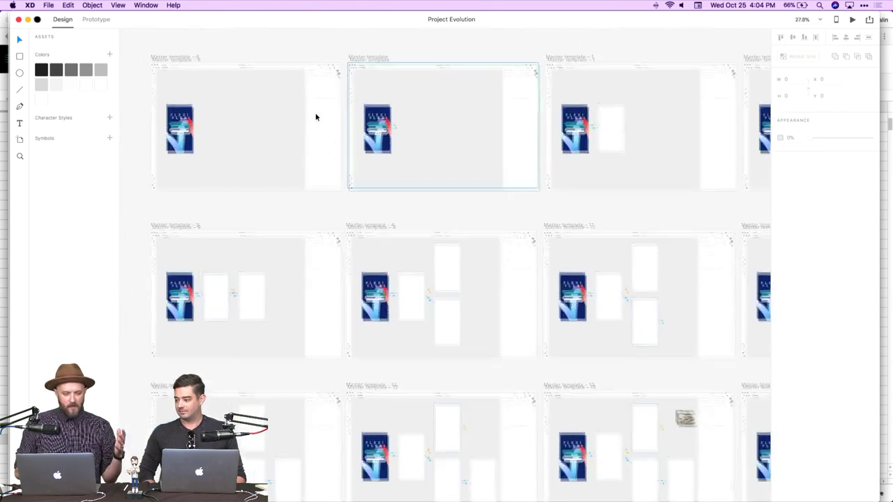
click(311, 122)
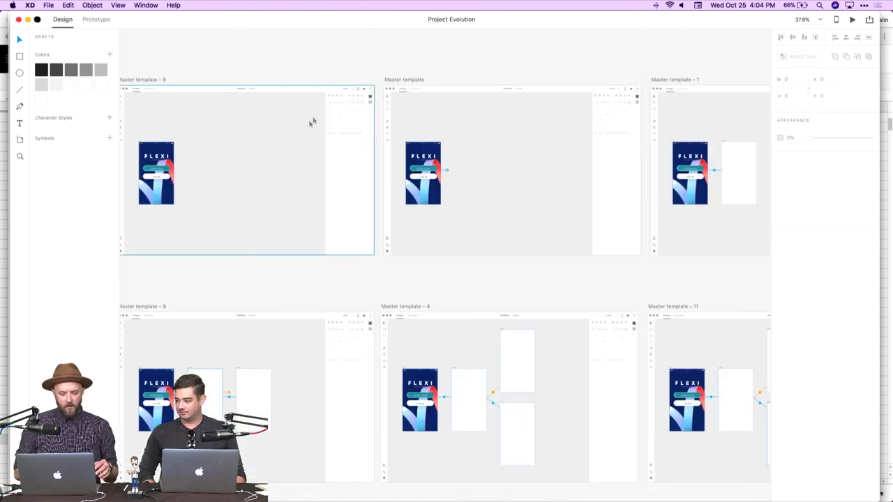
click(852, 20)
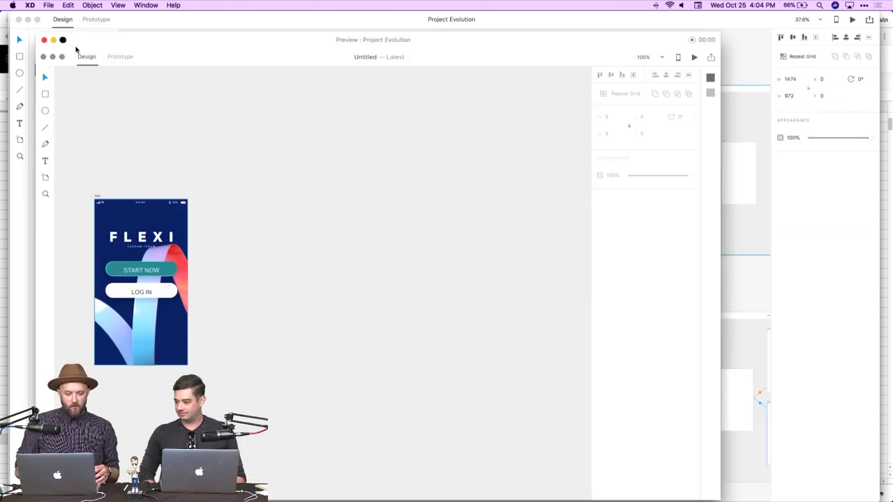
drag(92, 40, 128, 20)
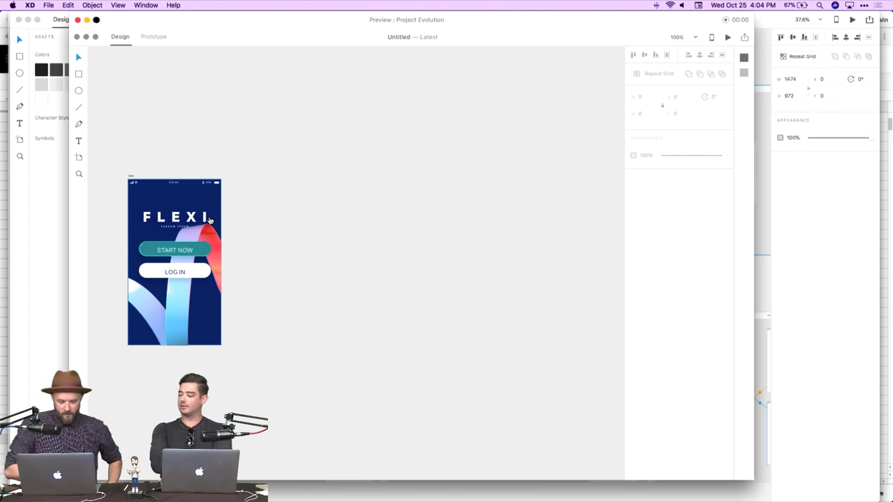
Preview extending the flow from the FLEXI start screen with two successive blank linked artboards
click(185, 257)
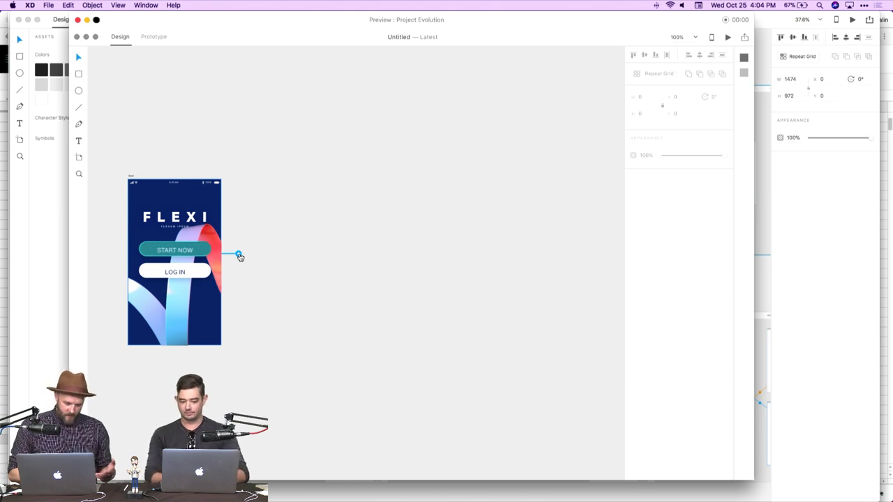
drag(239, 257, 305, 297)
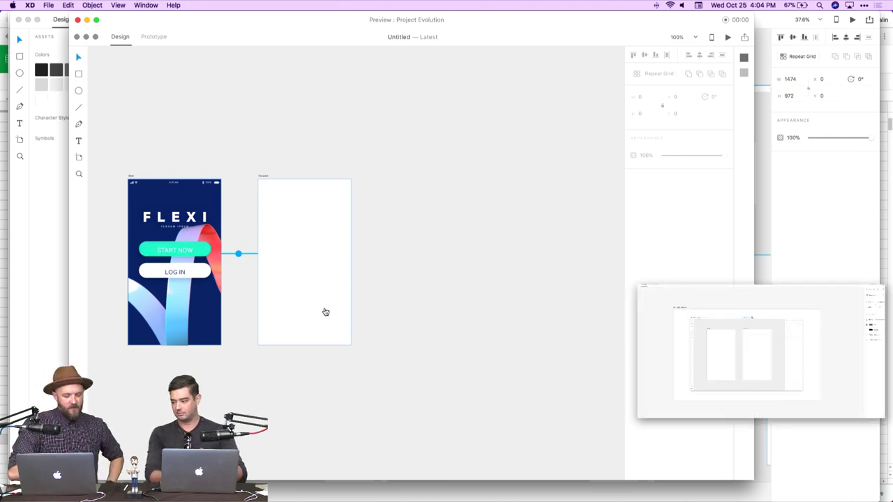
click(313, 288)
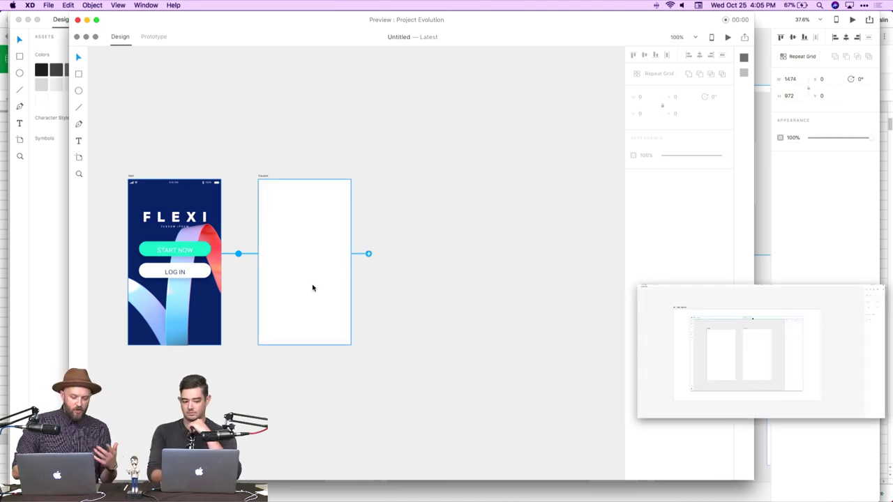
click(368, 255)
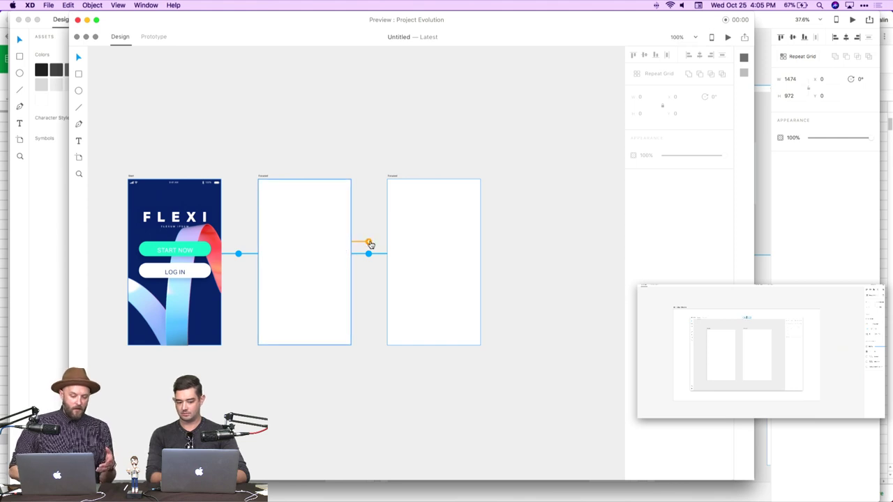
Preview branching the flow into two paths, adding an artboard to the lower path, and collapsing and re-expanding the branch
click(368, 243)
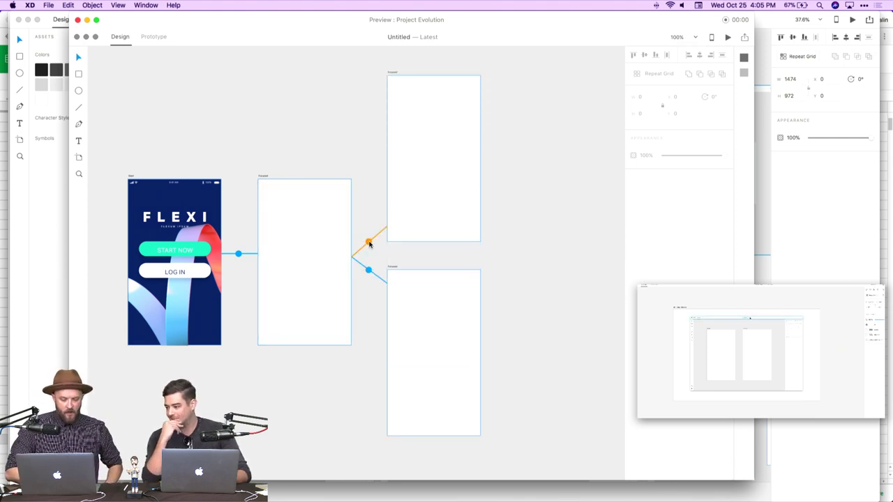
click(440, 299)
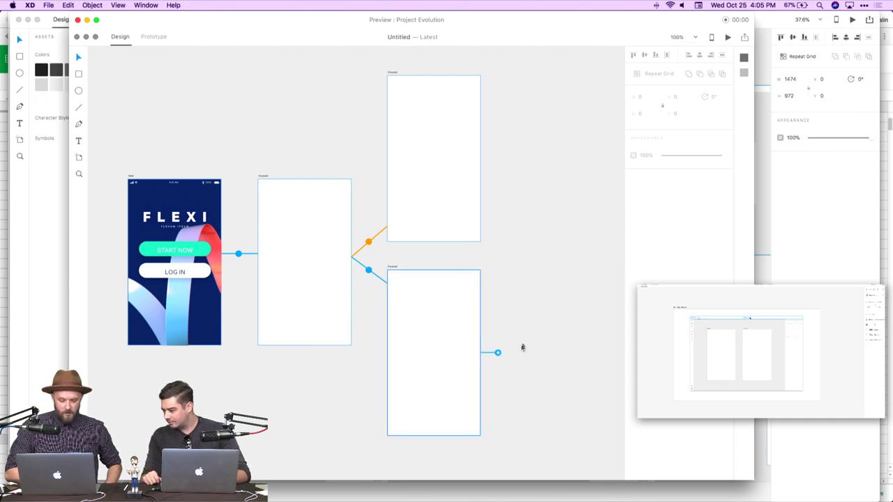
click(498, 353)
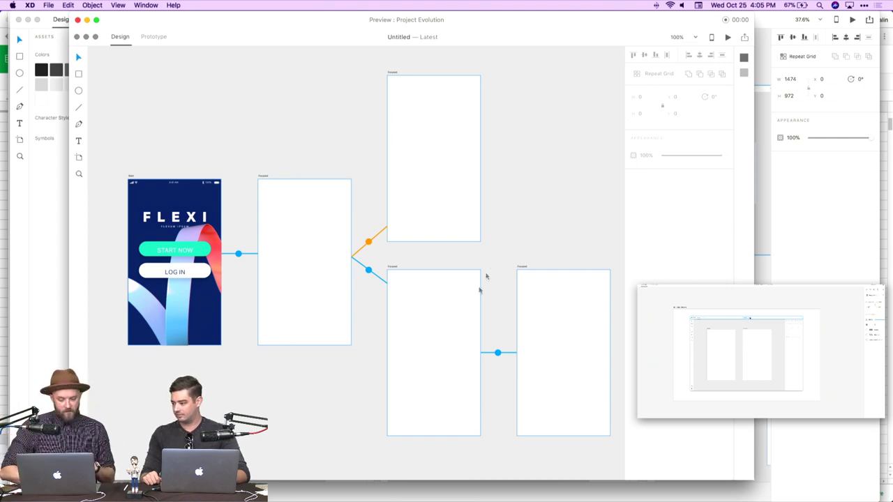
click(370, 244)
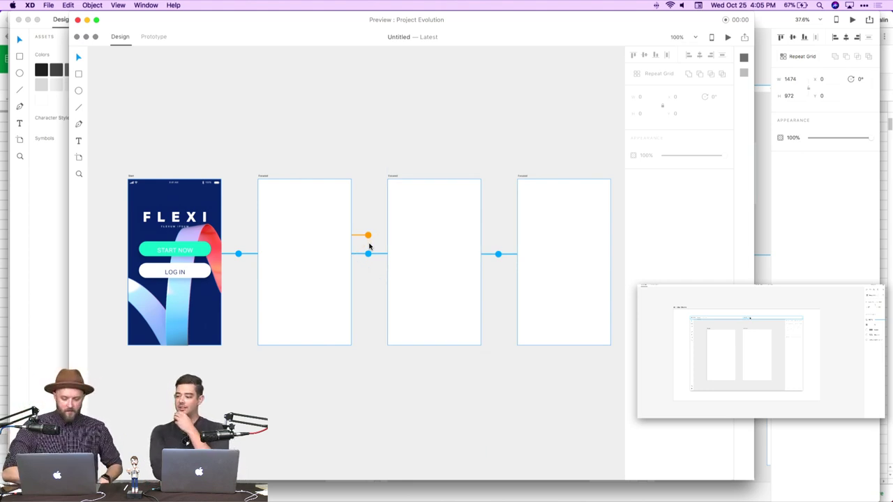
click(367, 236)
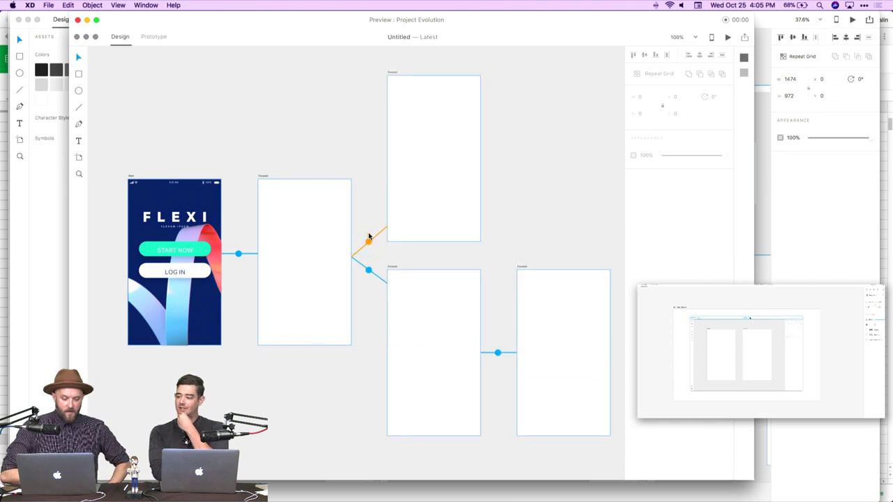
Preview attaching a food photo mood board to the upper branch, expanding it, and placing the stir-fry photo on the upper artboard
click(433, 177)
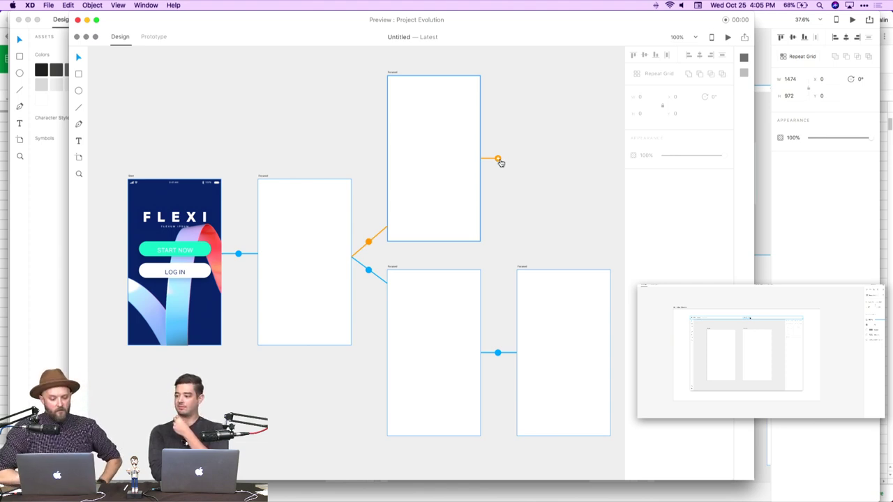
drag(500, 163, 568, 125)
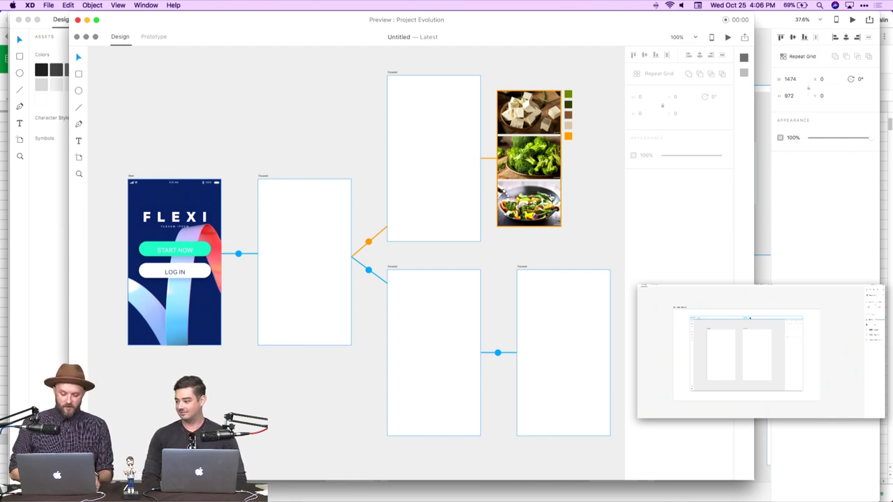
drag(536, 198, 555, 208)
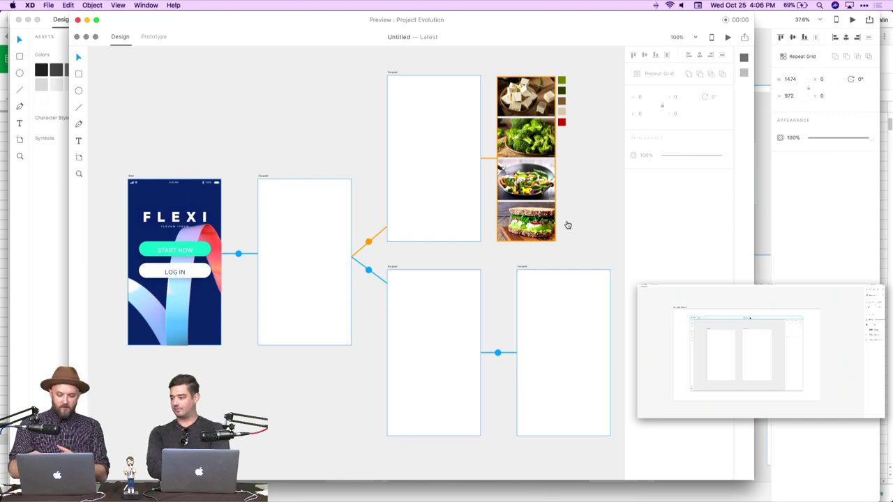
drag(545, 198, 474, 141)
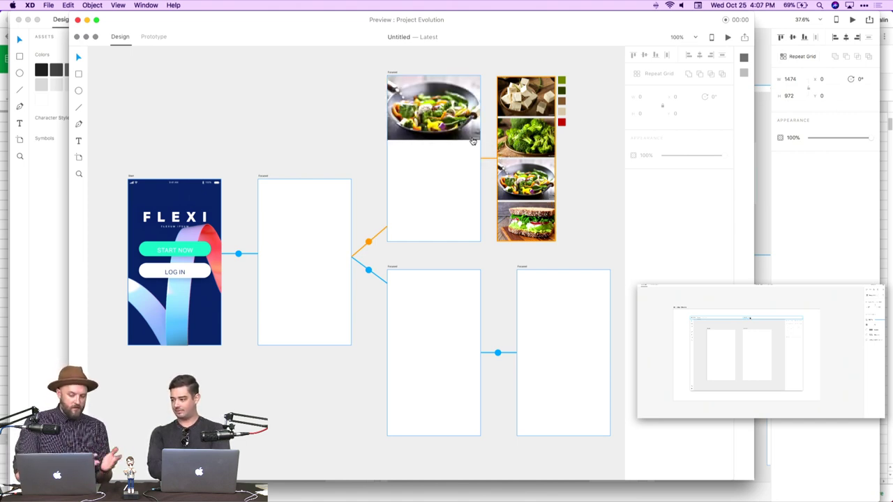